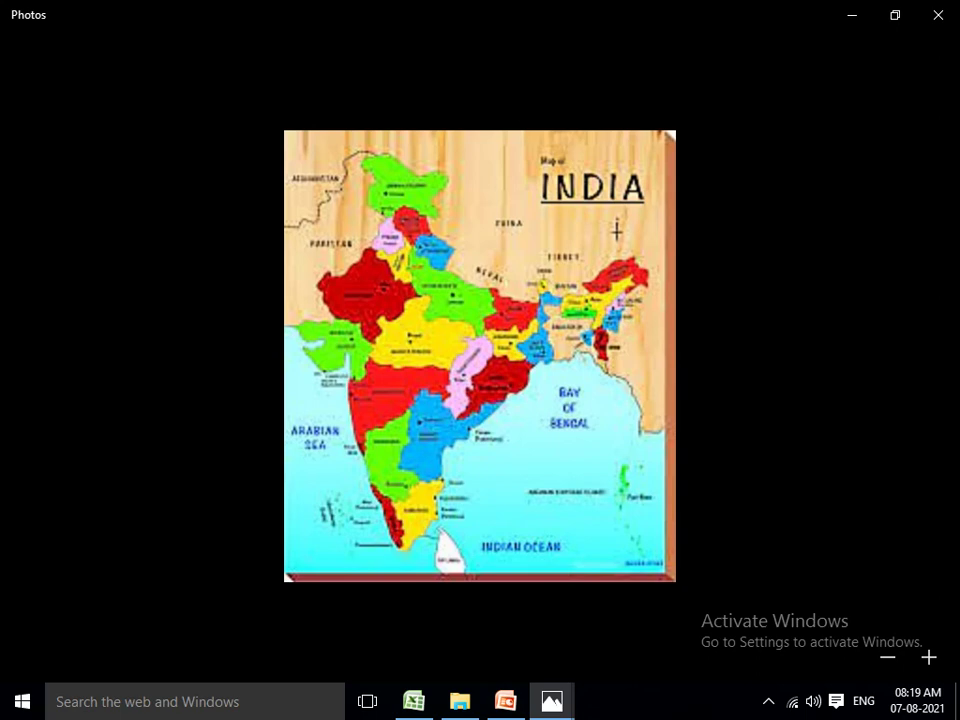
# Close the India map picture in Photos and switch to the GST rates workbook in Excel.
pyautogui.press('Escape')
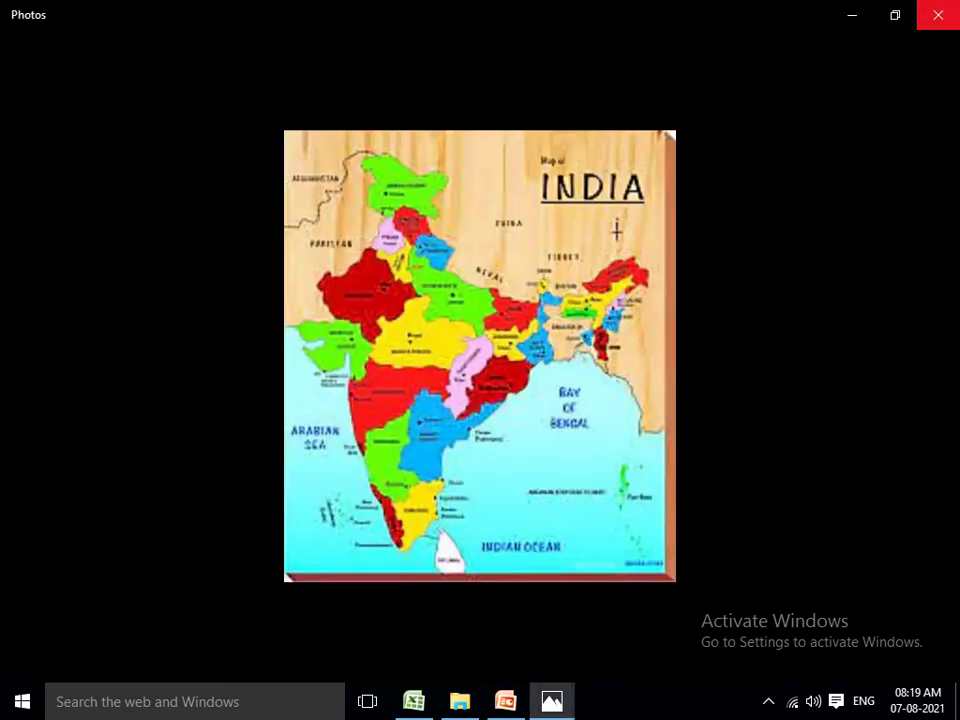
pyautogui.click(938, 14)
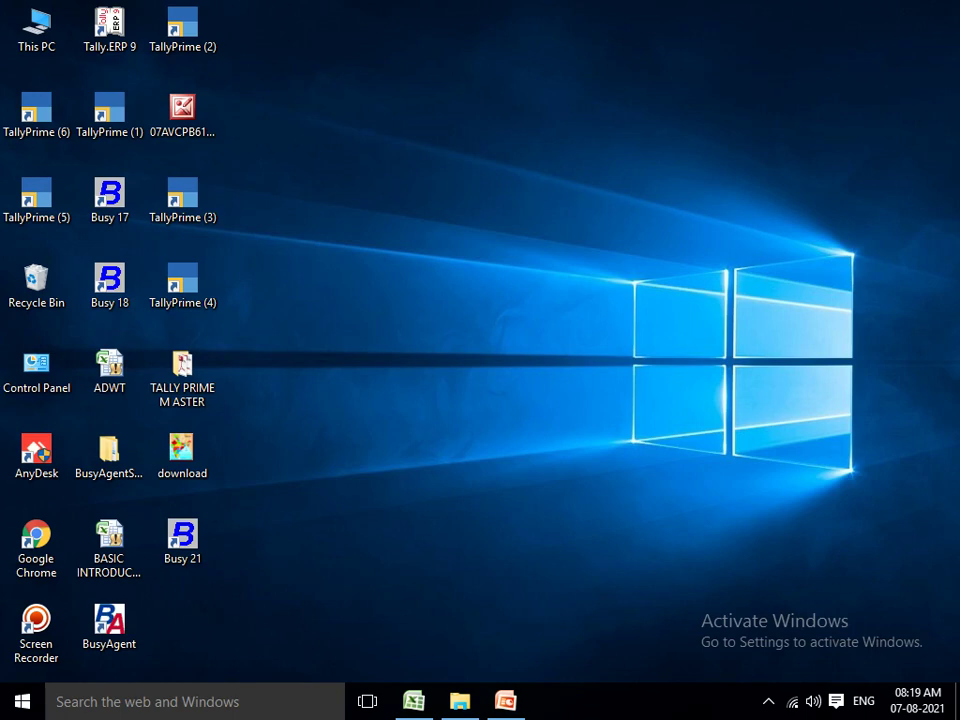
pyautogui.hotkey('alt', 'Tab')
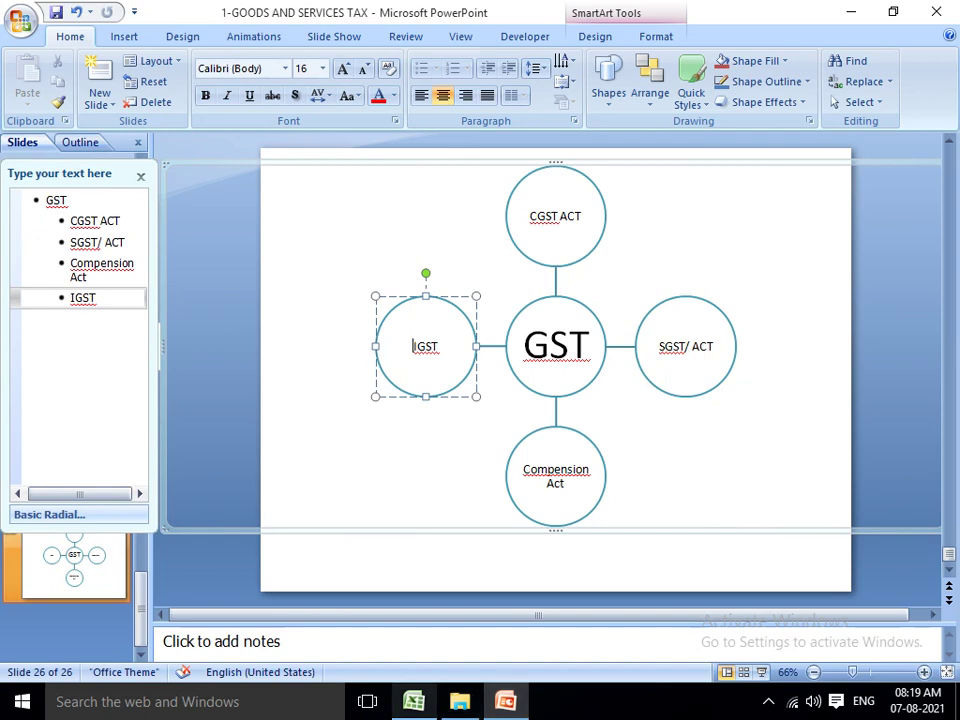
pyautogui.hotkey('alt', 'Tab')
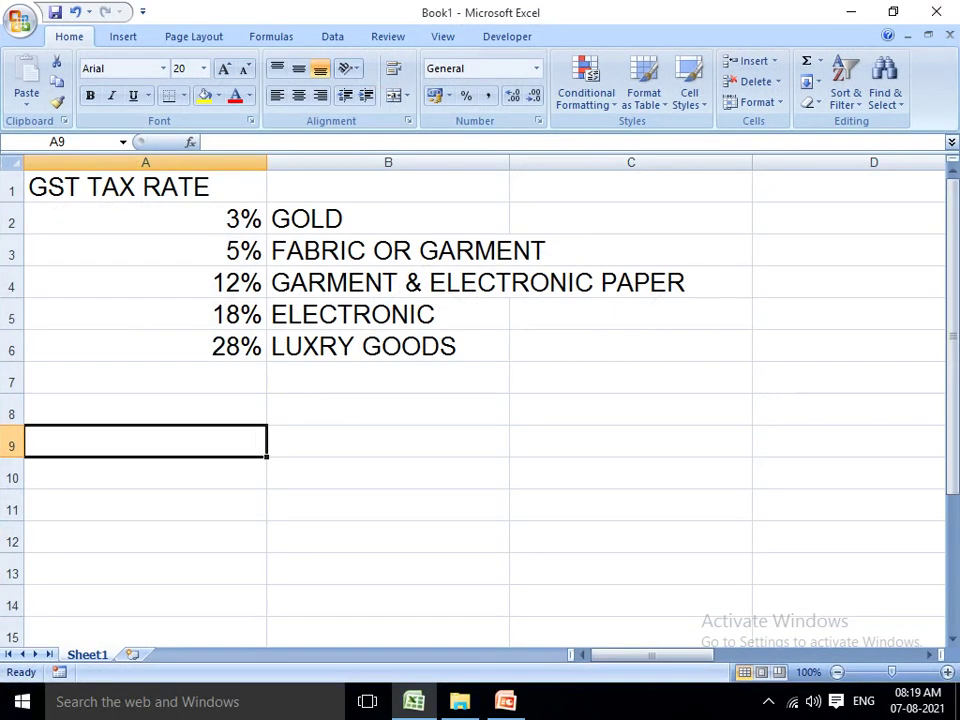
# Widen column A and start the sample GSTIN in cell A9 with state code 07.
pyautogui.moveTo(267, 162); pyautogui.dragTo(478, 162)
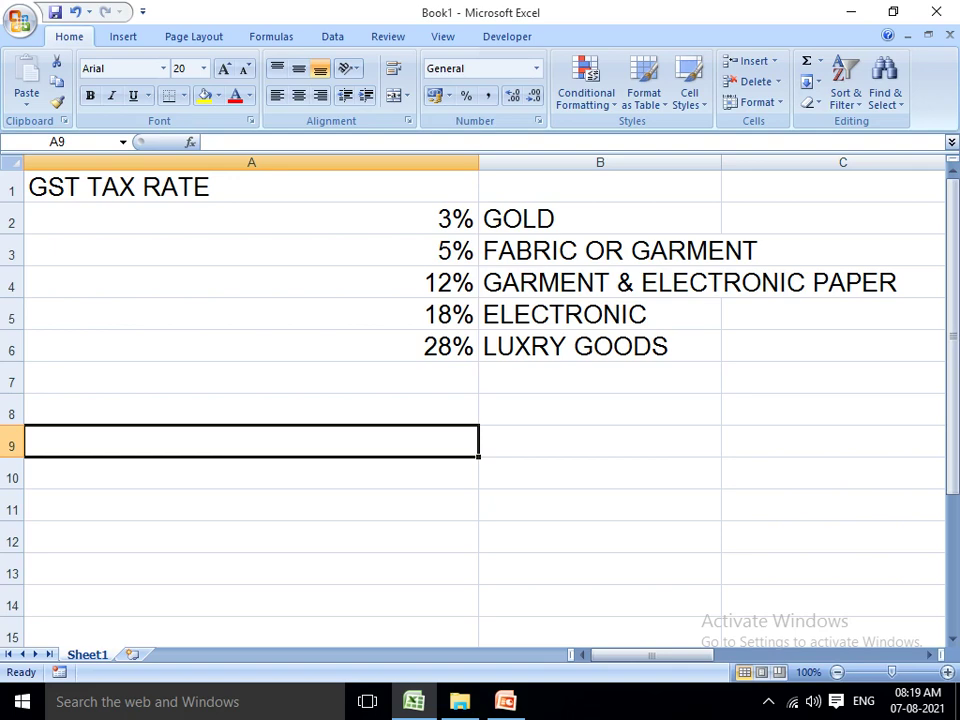
pyautogui.write('07')
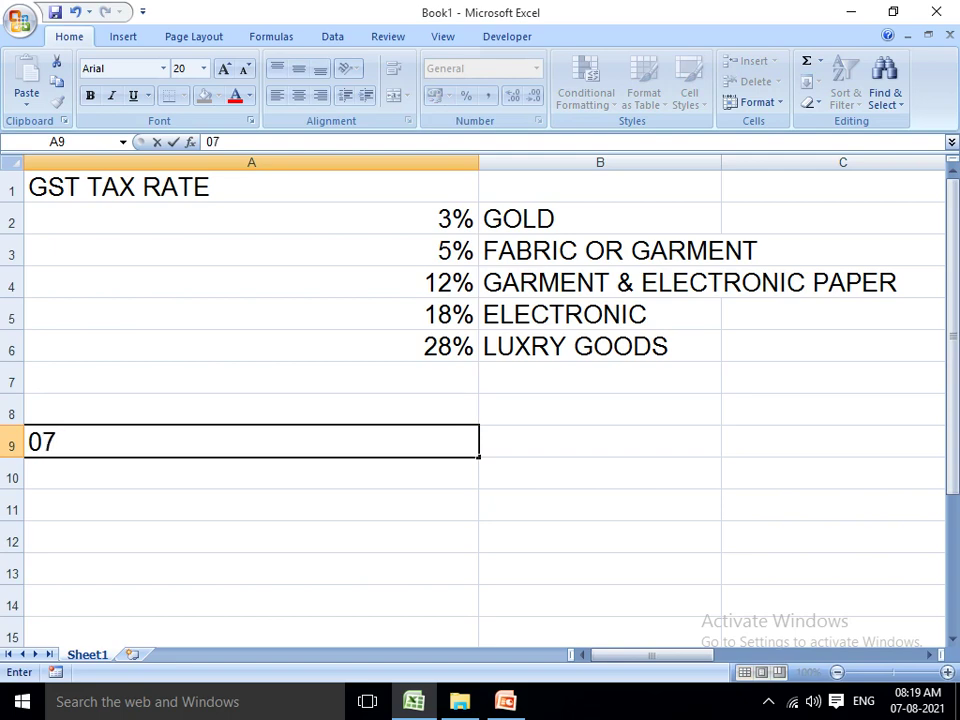
pyautogui.press('BackSpace')
pyautogui.write('1')
pyautogui.press('BackSpace')
pyautogui.write('6')
pyautogui.press('BackSpace')
pyautogui.write('9')
pyautogui.press('BackSpace')
pyautogui.write('3')
pyautogui.press('BackSpace')
pyautogui.press('BackSpace')
pyautogui.write('10')
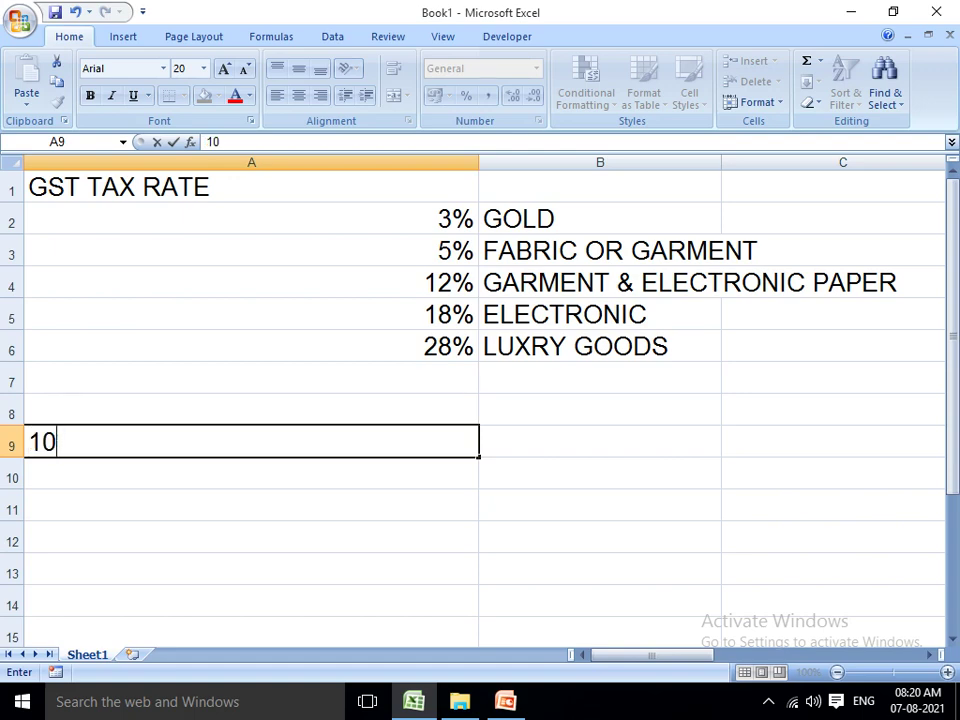
pyautogui.press('BackSpace')
pyautogui.press('BackSpace')
pyautogui.write('07')
# Complete the sample GSTIN in A9 with its PAN and ending characters, and confirm it.
pyautogui.write('ABC')
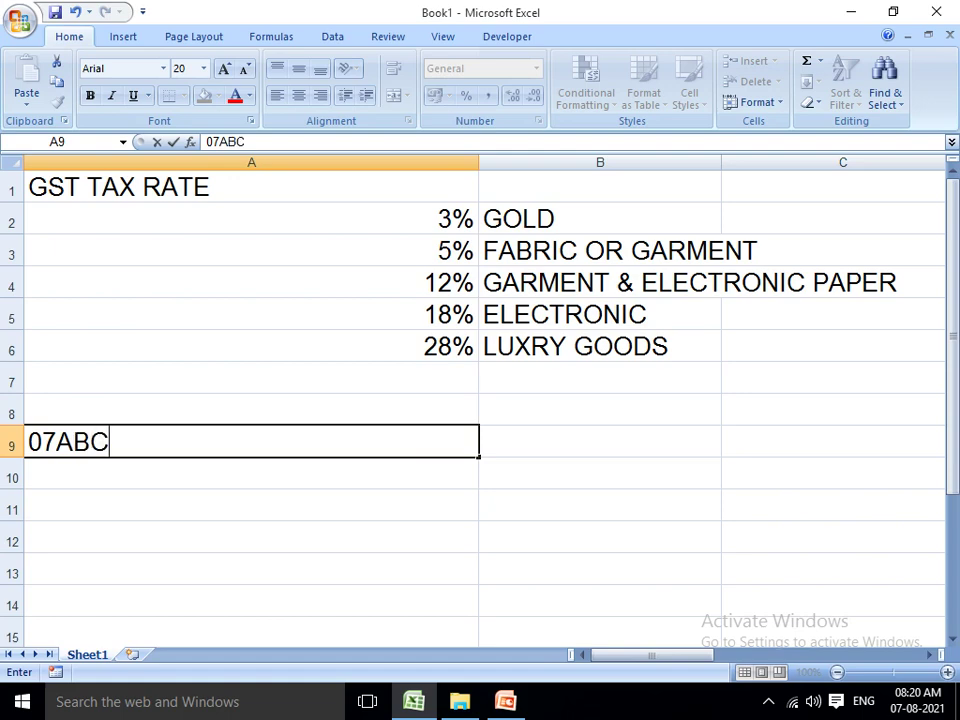
pyautogui.write('DE1')
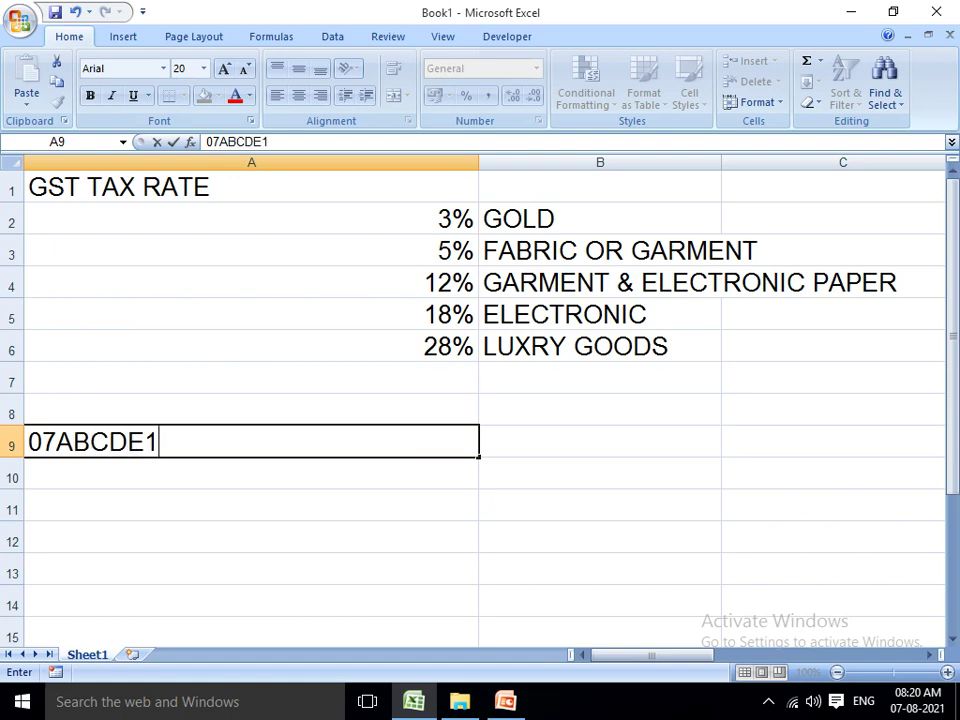
pyautogui.write('234P')
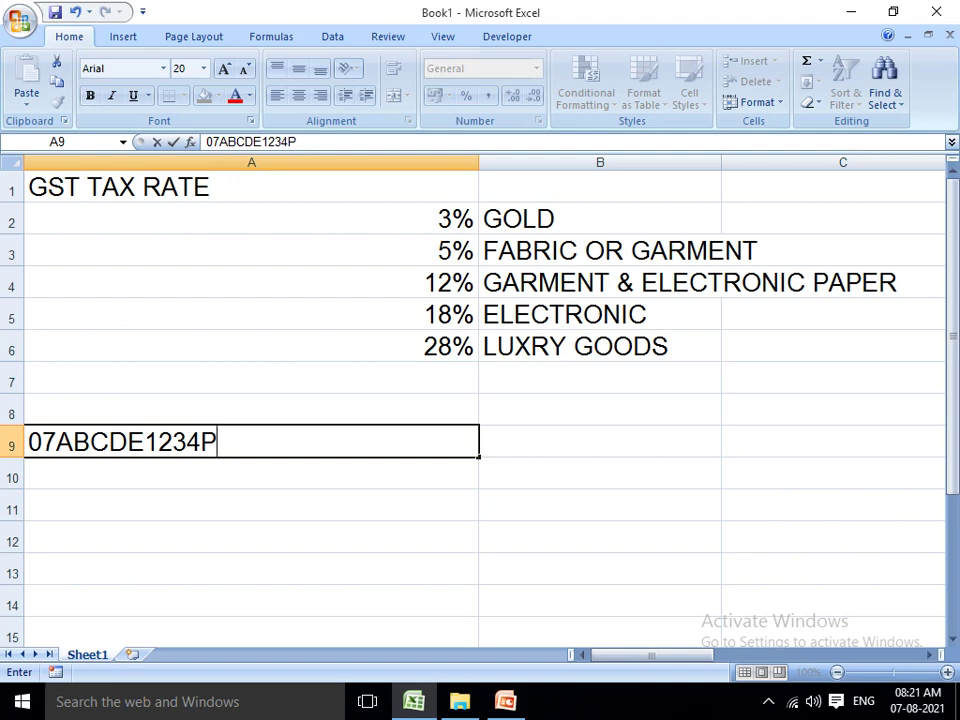
pyautogui.write('1')
pyautogui.press('BackSpace')
pyautogui.write('2')
pyautogui.press('Return')
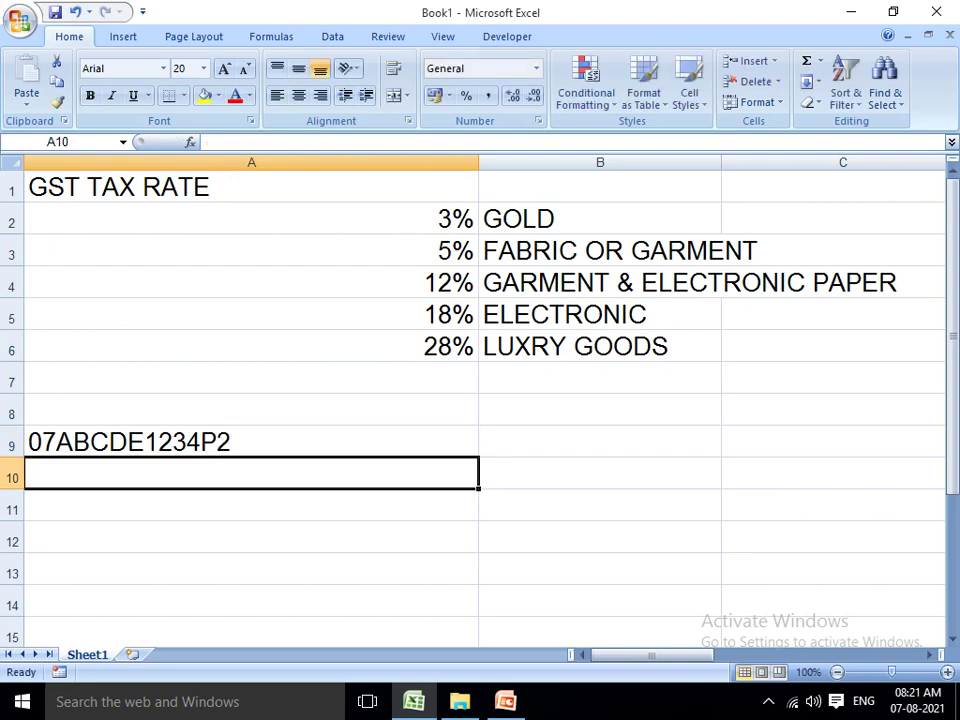
# Enter MOBILE SHOP in A11 and GARMENTS in A12, then reopen the GSTIN in A9 for editing.
pyautogui.click(251, 505)
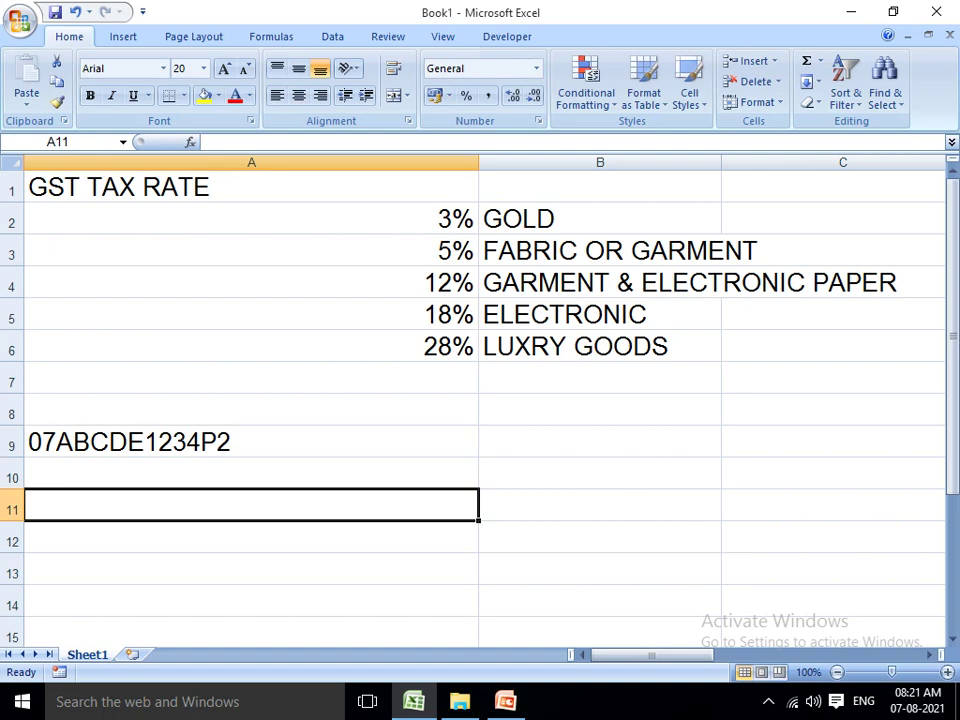
pyautogui.write('MOI=')
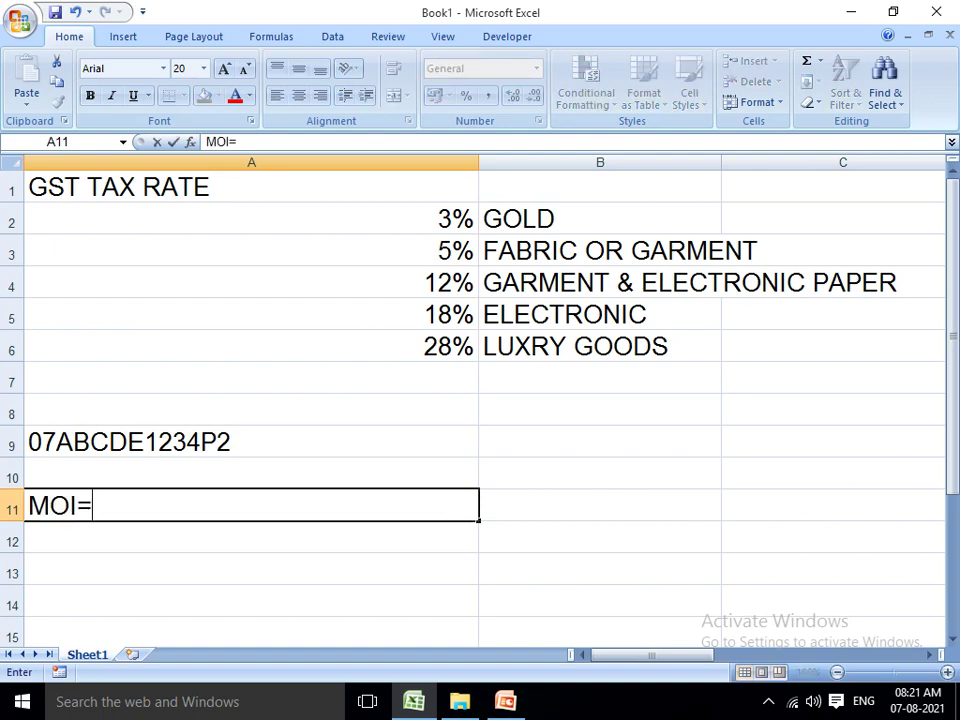
pyautogui.press('BackSpace')
pyautogui.press('BackSpace')
pyautogui.write('BILE P')
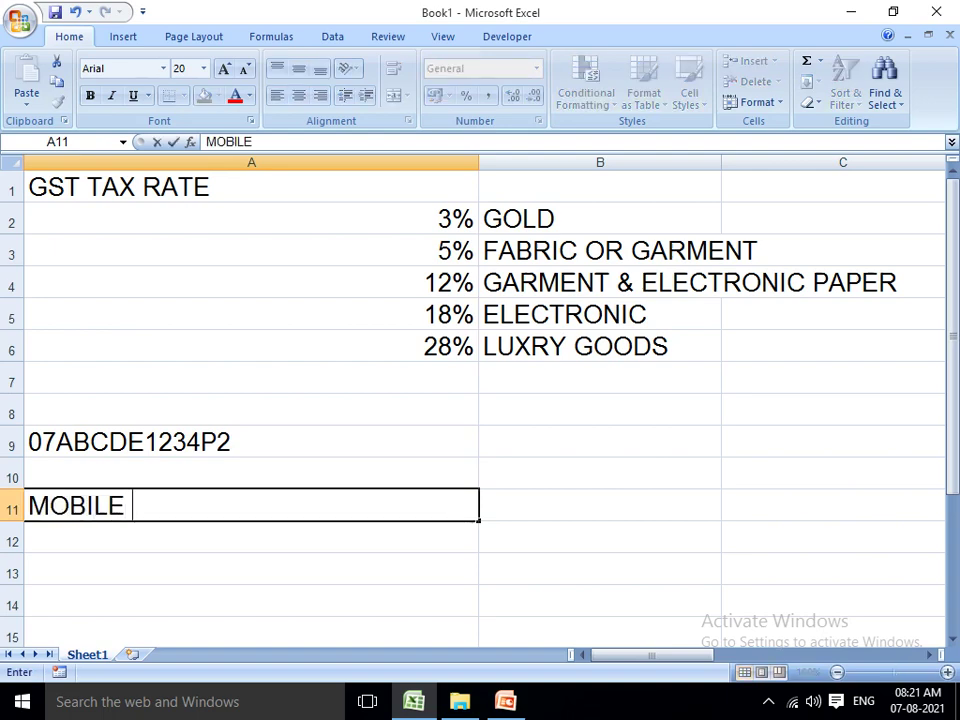
pyautogui.press('BackSpace')
pyautogui.write('MOBI')
pyautogui.press('BackSpace')
pyautogui.press('BackSpace')
pyautogui.press('BackSpace')
pyautogui.press('BackSpace')
pyautogui.write('SI')
pyautogui.press('BackSpace')
pyautogui.write('HOP')
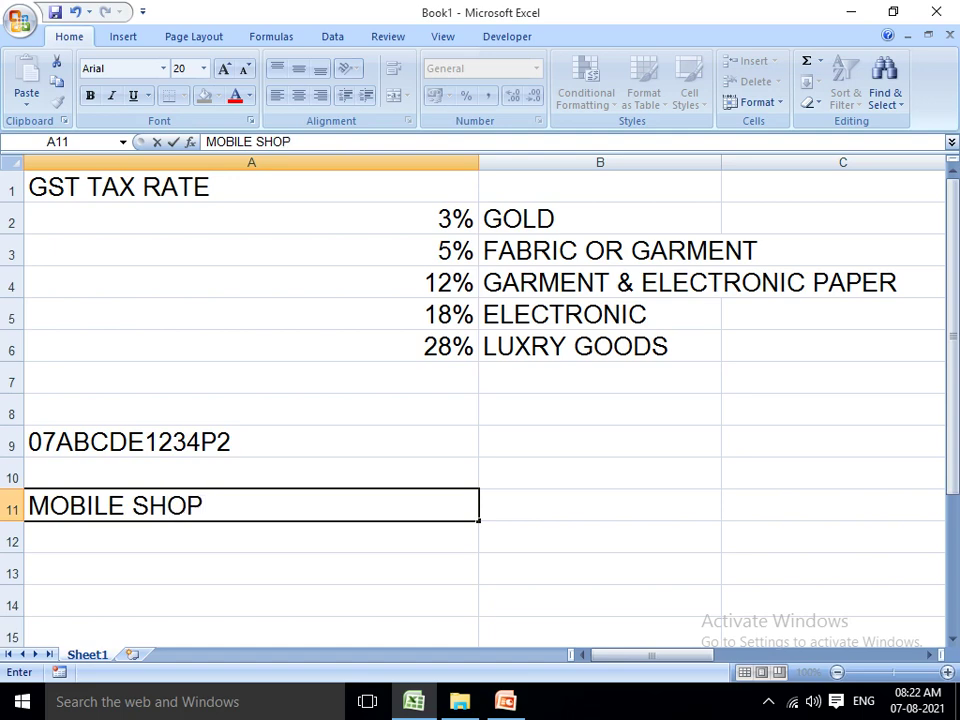
pyautogui.press('Return')
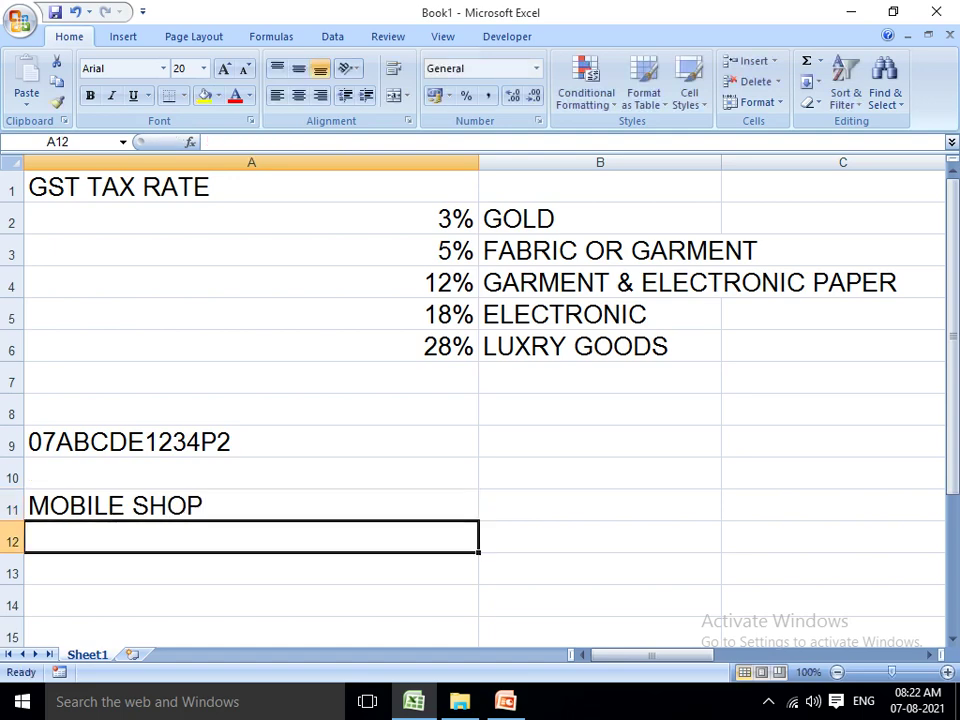
pyautogui.write('GARMENTS')
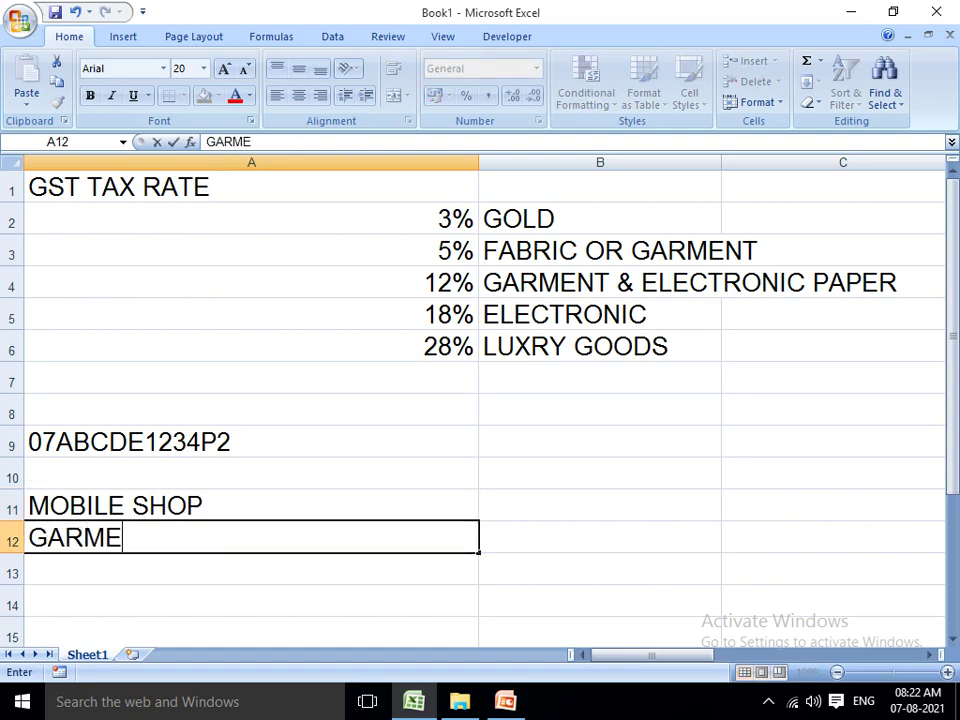
pyautogui.press('Return')
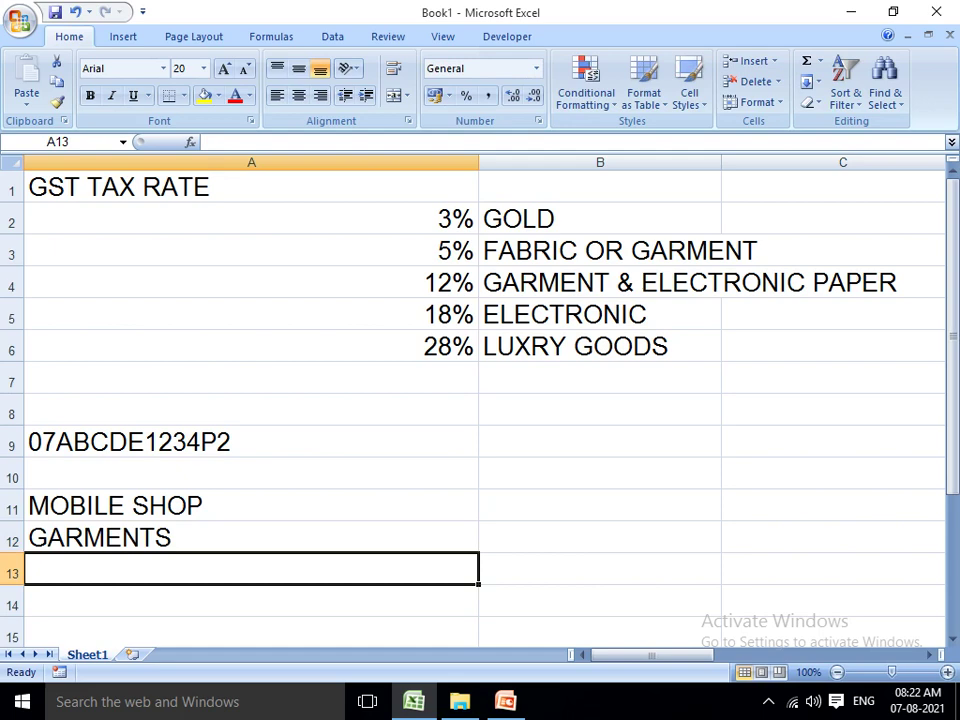
pyautogui.click(250, 441)
pyautogui.press('F2')
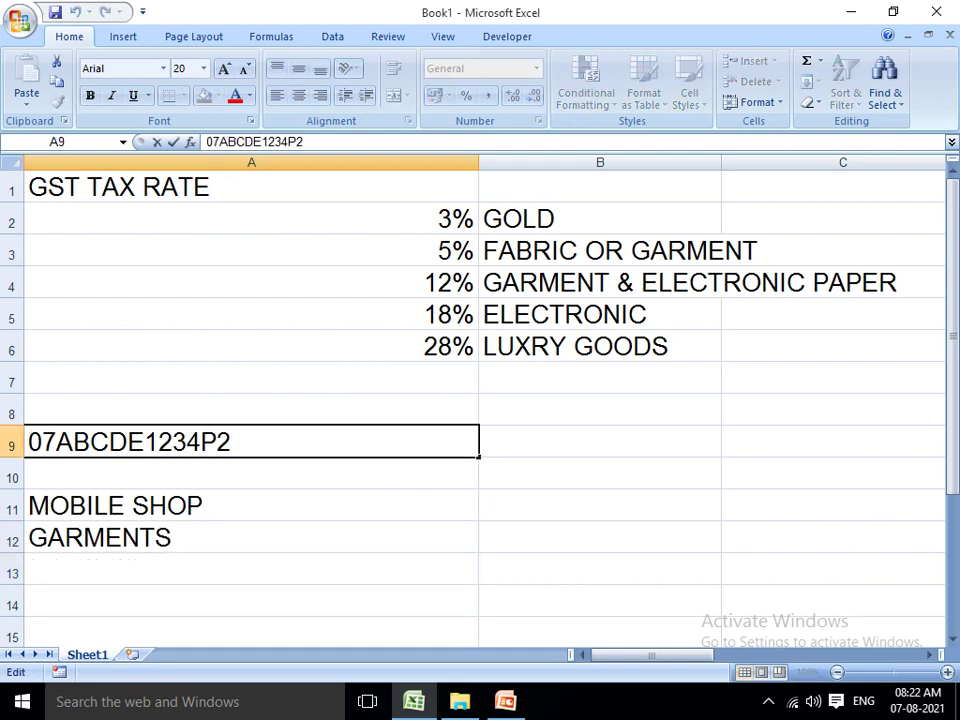
# Change the GSTIN in A9 to end in 1ZE, then return to PowerPoint and close it.
pyautogui.press('BackSpace')
pyautogui.write('1')
pyautogui.press('Return')
pyautogui.click(250, 441)
pyautogui.press('F2')
pyautogui.write('ZE')
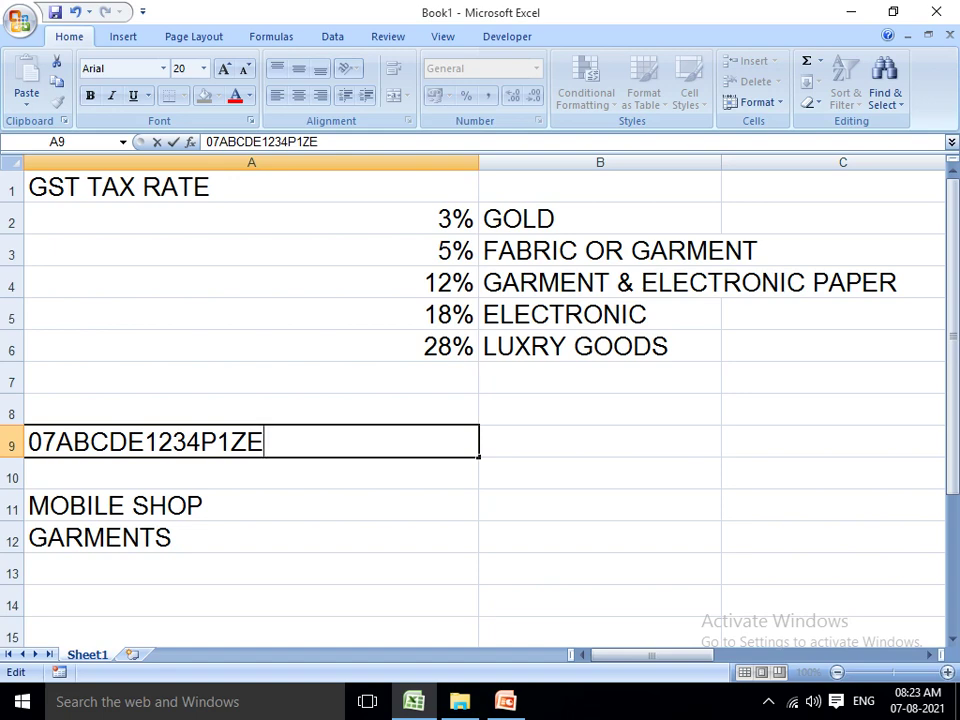
pyautogui.hotkey('alt', 'Tab')
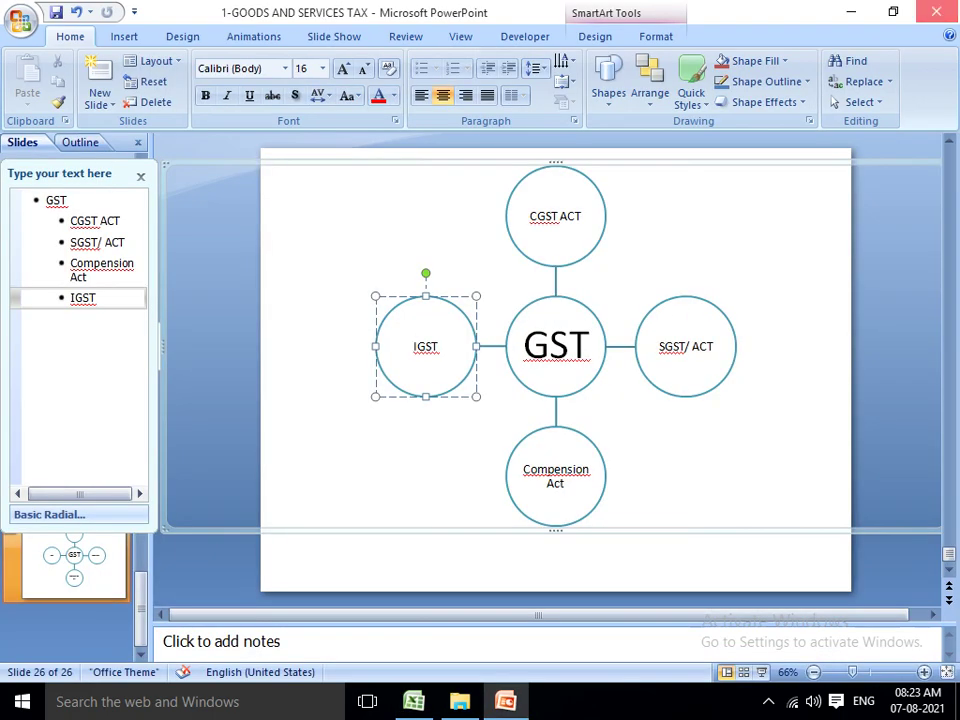
pyautogui.click(936, 11)
# Close the presentation without saving and show the desktop.
pyautogui.click(481, 398)
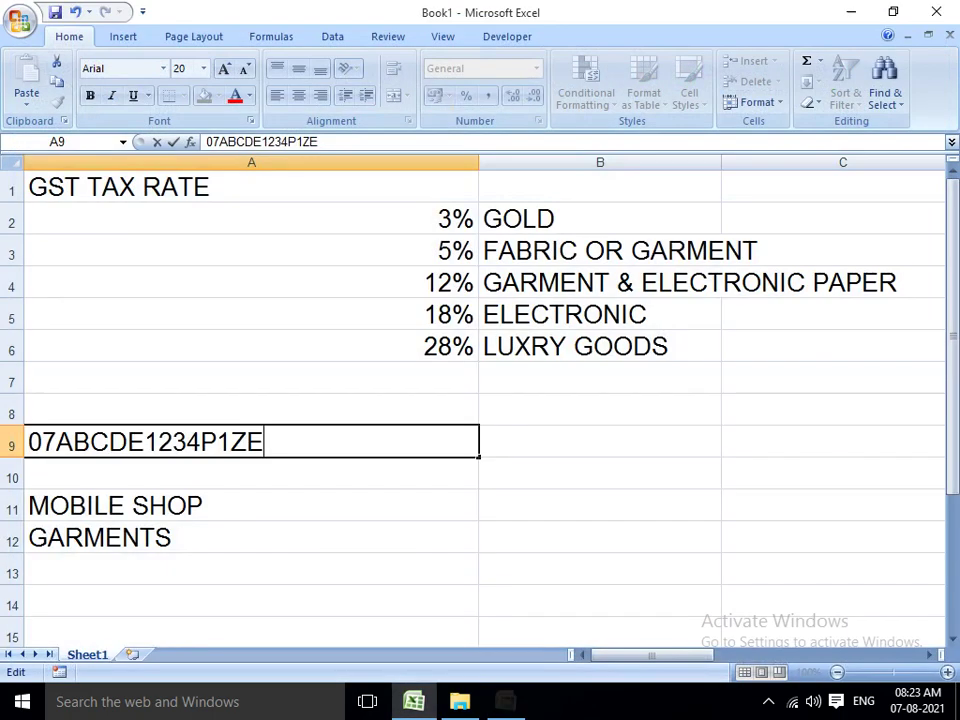
pyautogui.hotkey('alt', 'Tab')
pyautogui.press('super+d')
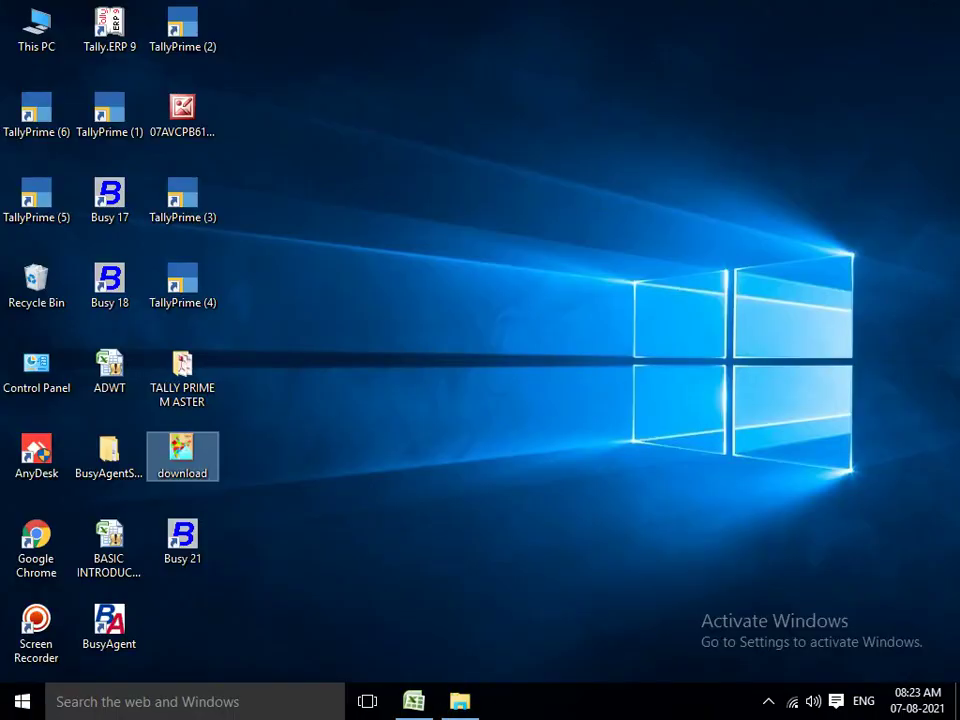
# Launch Busy 21 in demo mode and open the Create Company form.
pyautogui.press('Down')
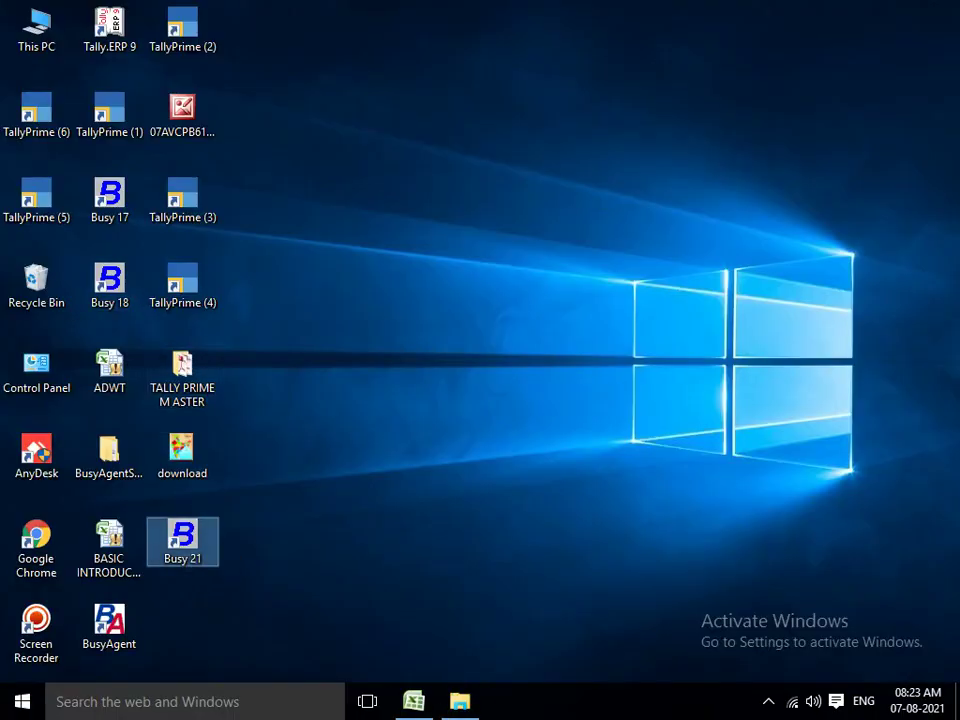
pyautogui.press('Return')
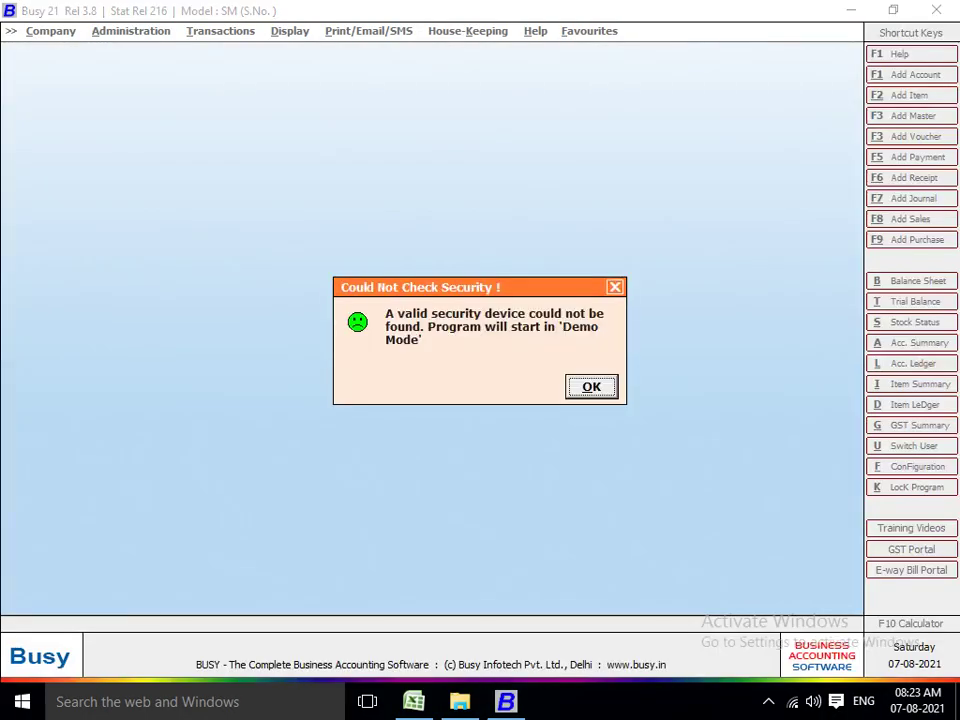
pyautogui.press('Return')
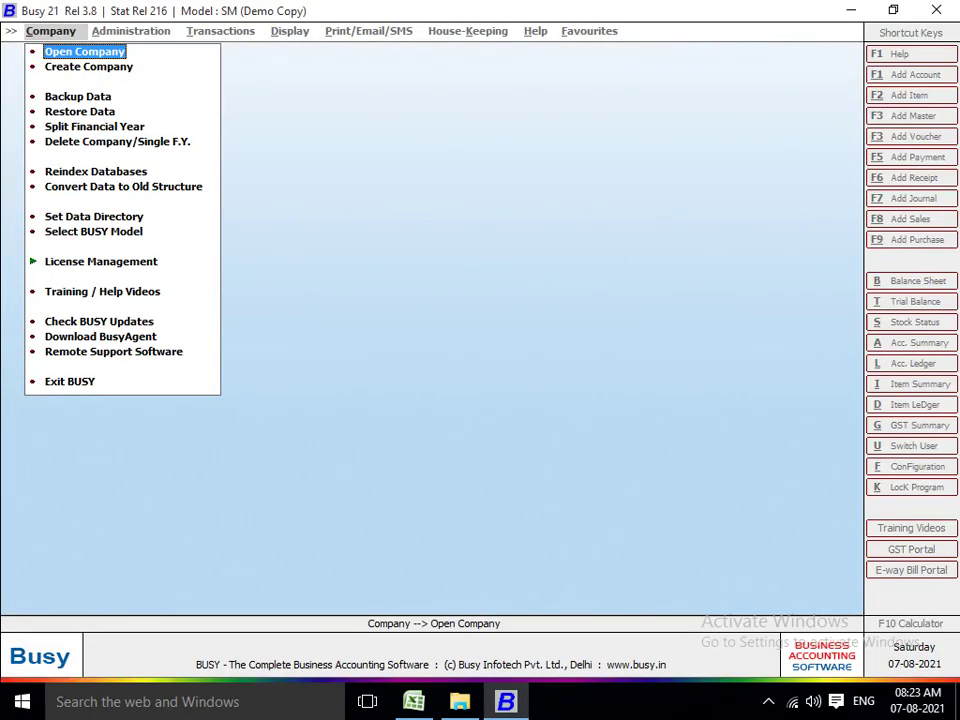
pyautogui.press('Down')
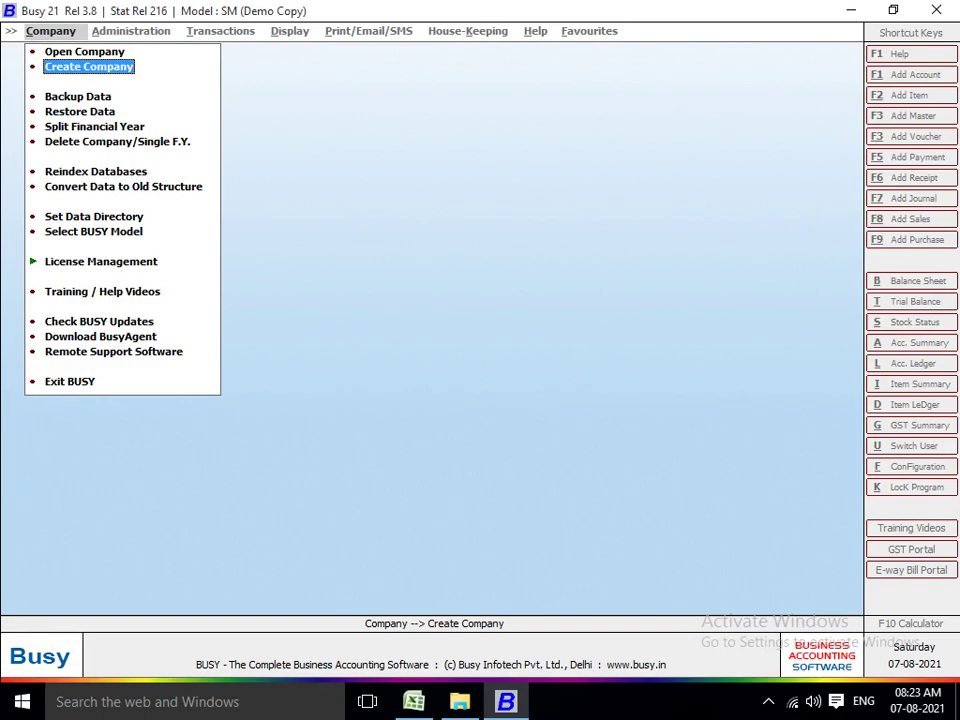
pyautogui.press('Return')
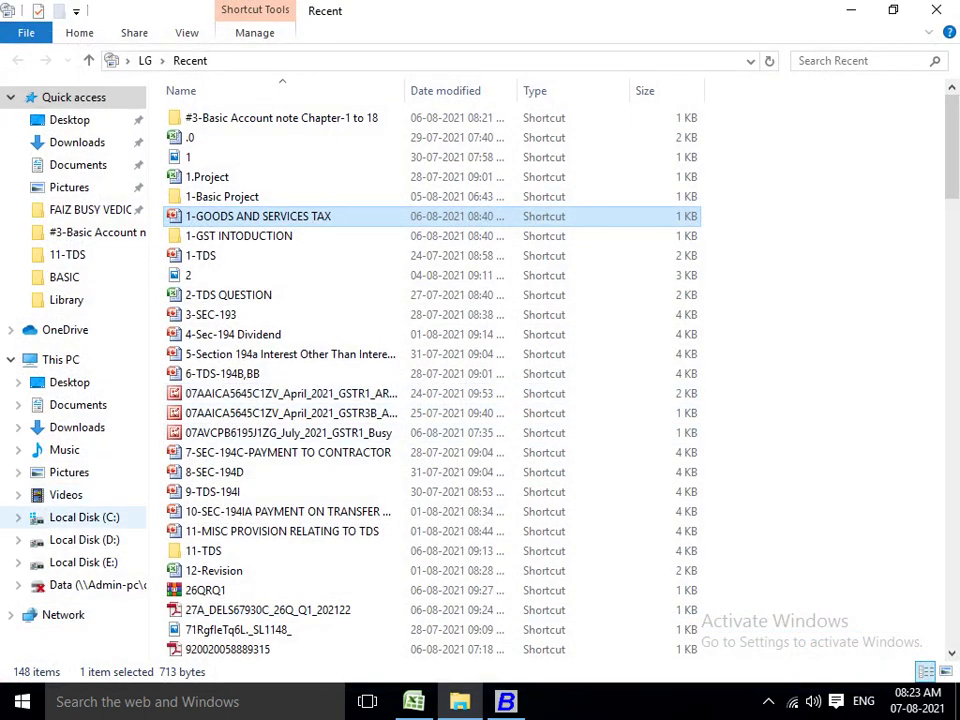
# Browse E: > FAIZ MOST IMPOTANT NOTES > GST Notes > Project and open the Project 1 PDF.
pyautogui.click(83, 562)
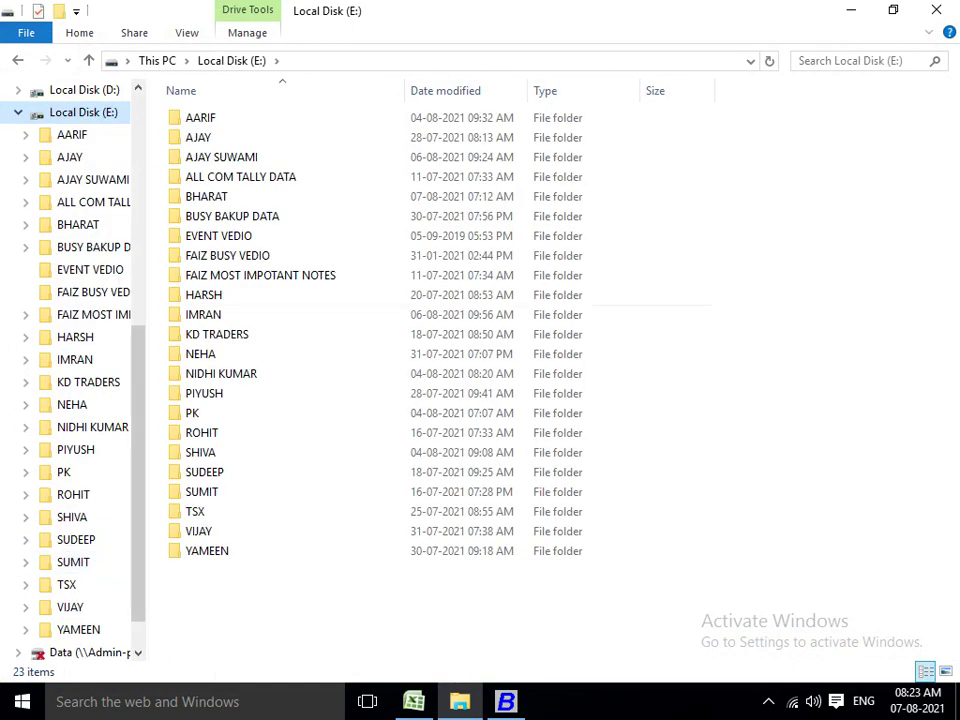
pyautogui.click(260, 275)
pyautogui.doubleClick(260, 275)
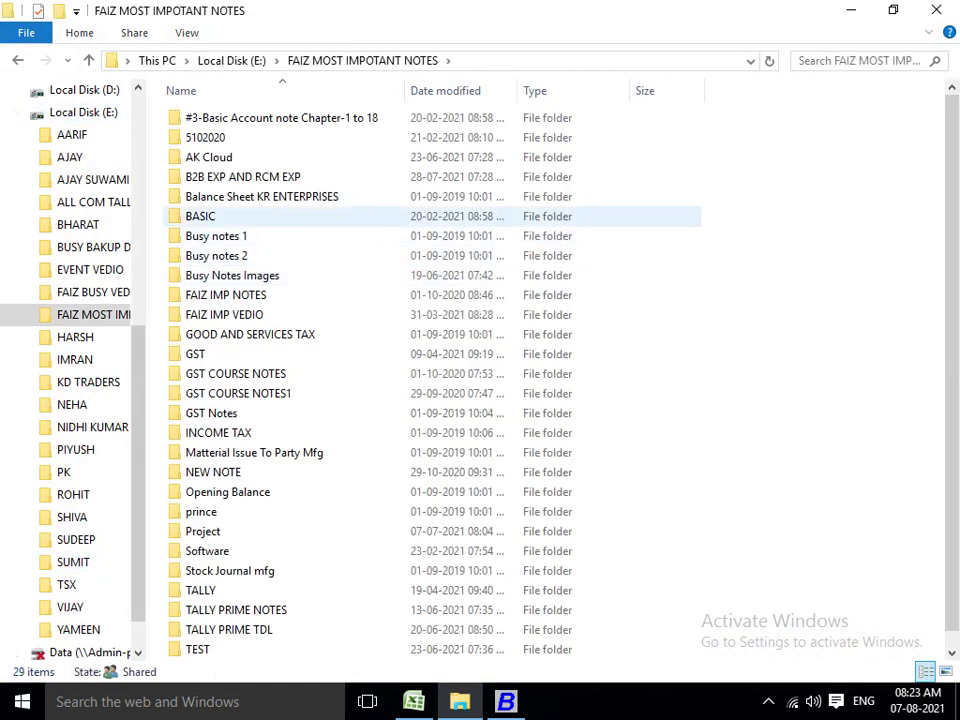
pyautogui.doubleClick(211, 413)
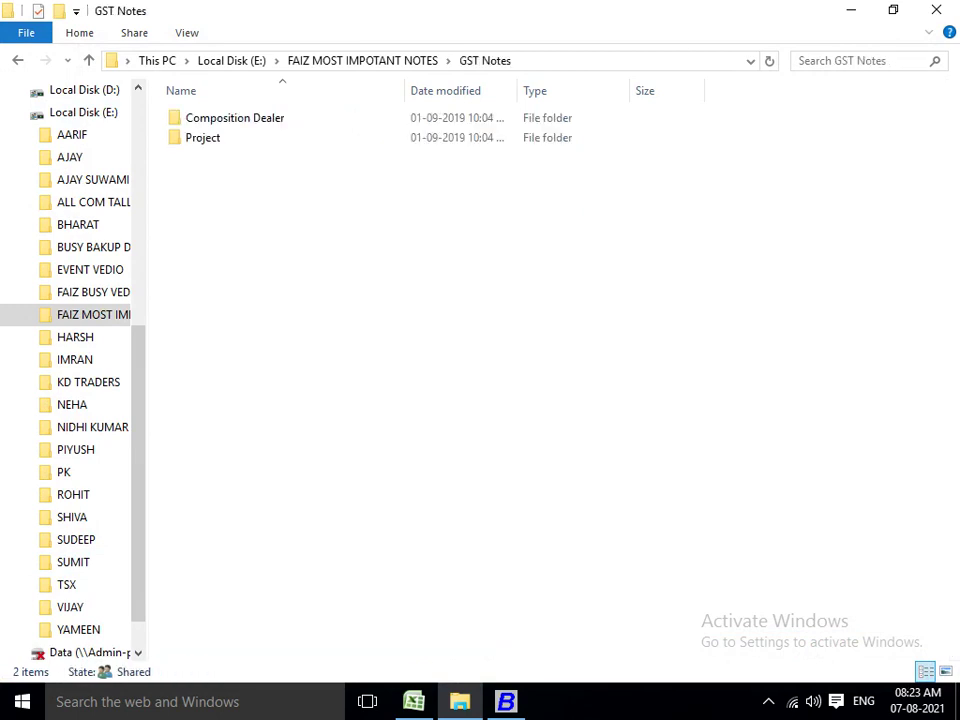
pyautogui.doubleClick(203, 137)
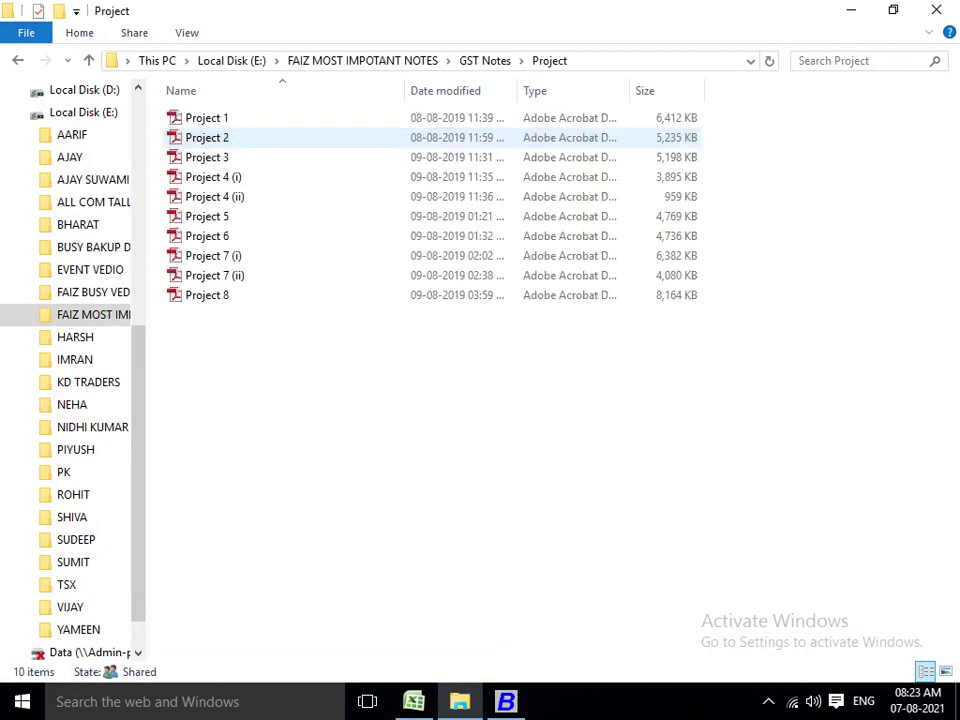
pyautogui.click(206, 118)
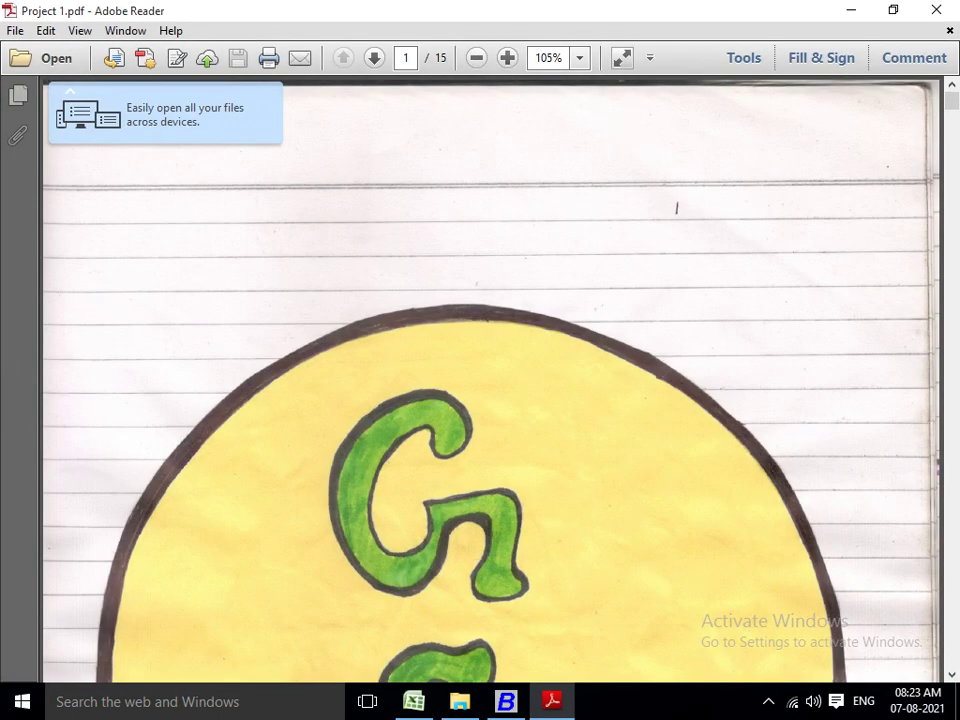
# View Project 1.pdf at 75% zoom to review the PURCHASE entries, then close it.
pyautogui.click(579, 57)
pyautogui.click(640, 144)
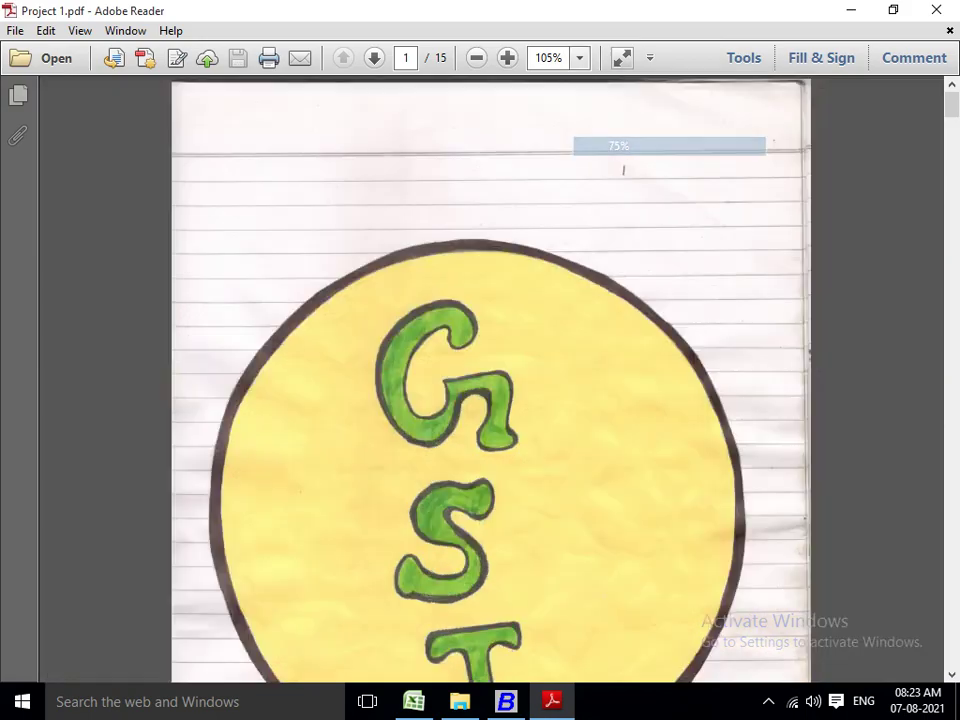
pyautogui.scroll(-20, 490, 380)
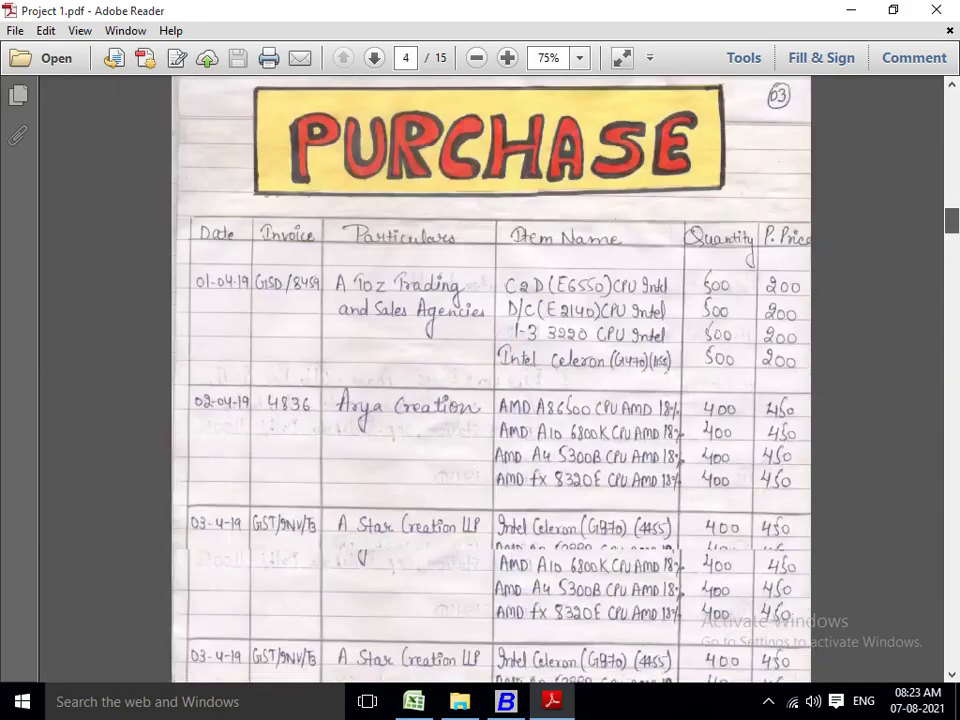
pyautogui.scroll(3, 490, 380)
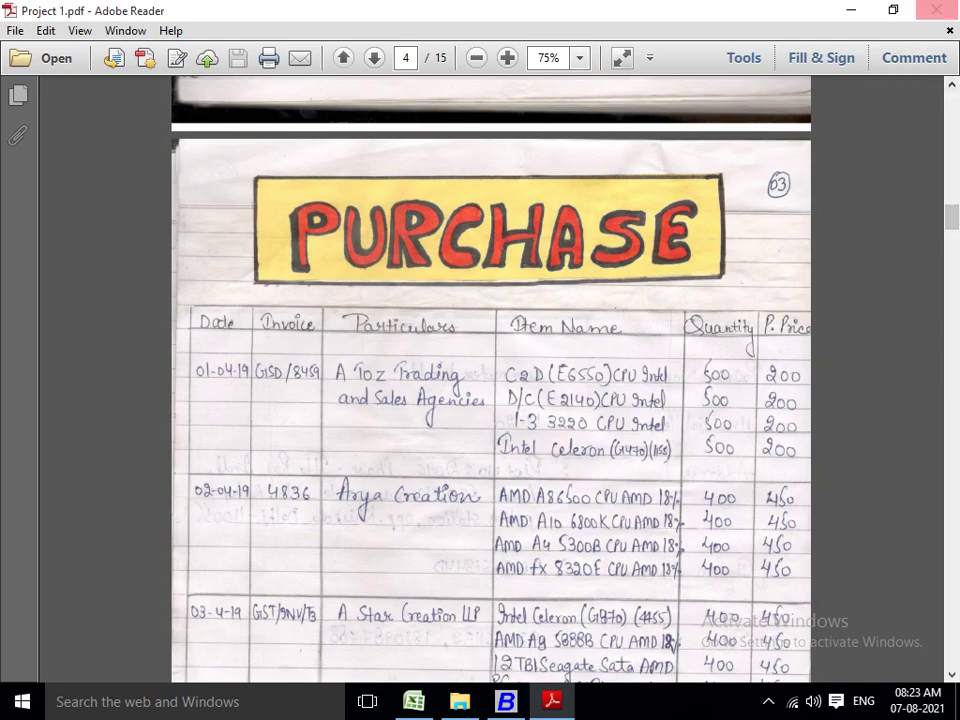
pyautogui.click(936, 9)
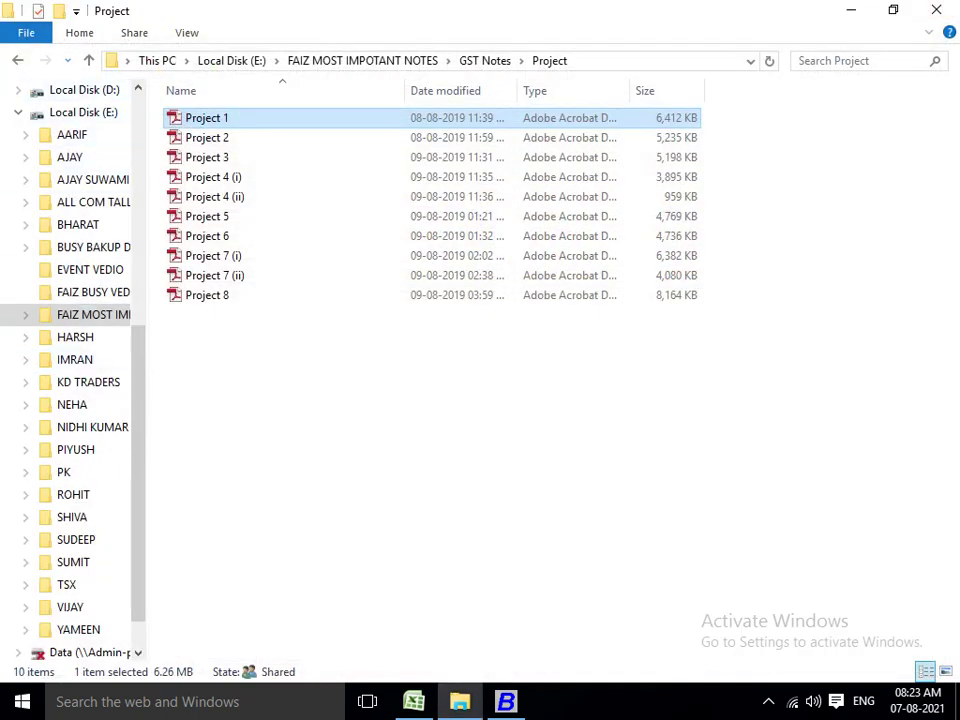
# Open the Project folder of 13 Excel workbooks directly under FAIZ MOST IMPOTANT NOTES.
pyautogui.click(89, 60)
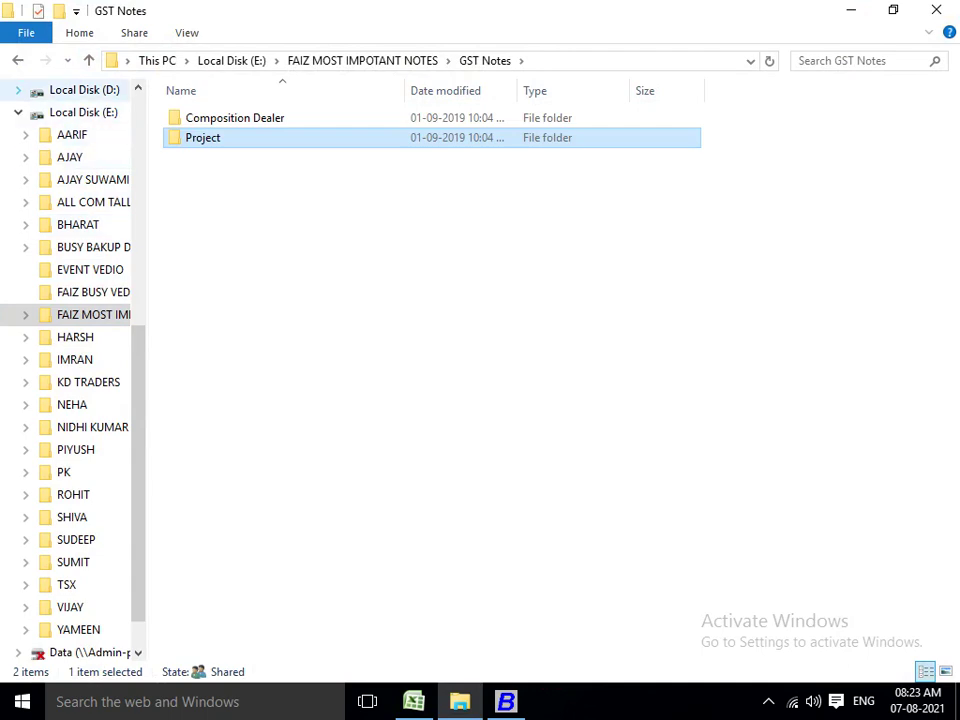
pyautogui.hotkey('alt', 'Left')
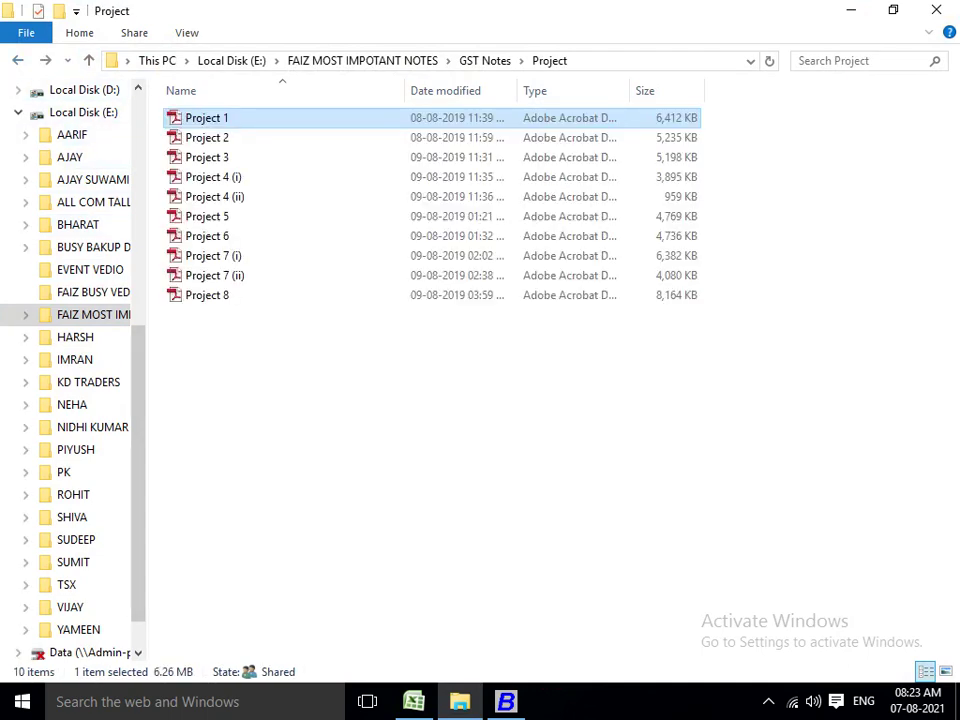
pyautogui.hotkey('alt', 'Up')
pyautogui.hotkey('alt', 'Up')
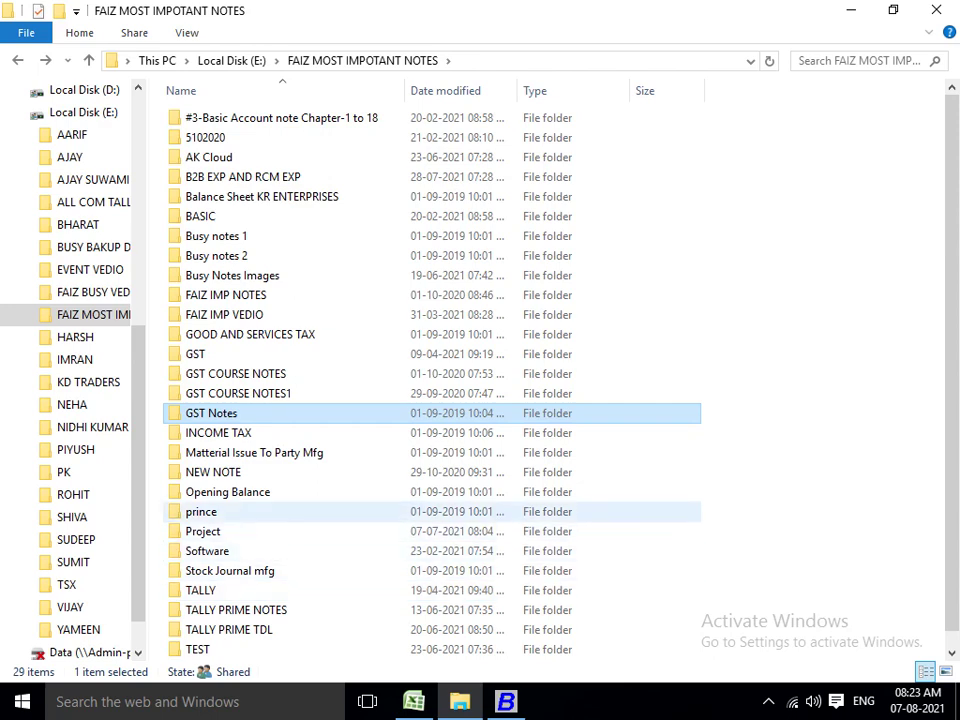
pyautogui.doubleClick(203, 531)
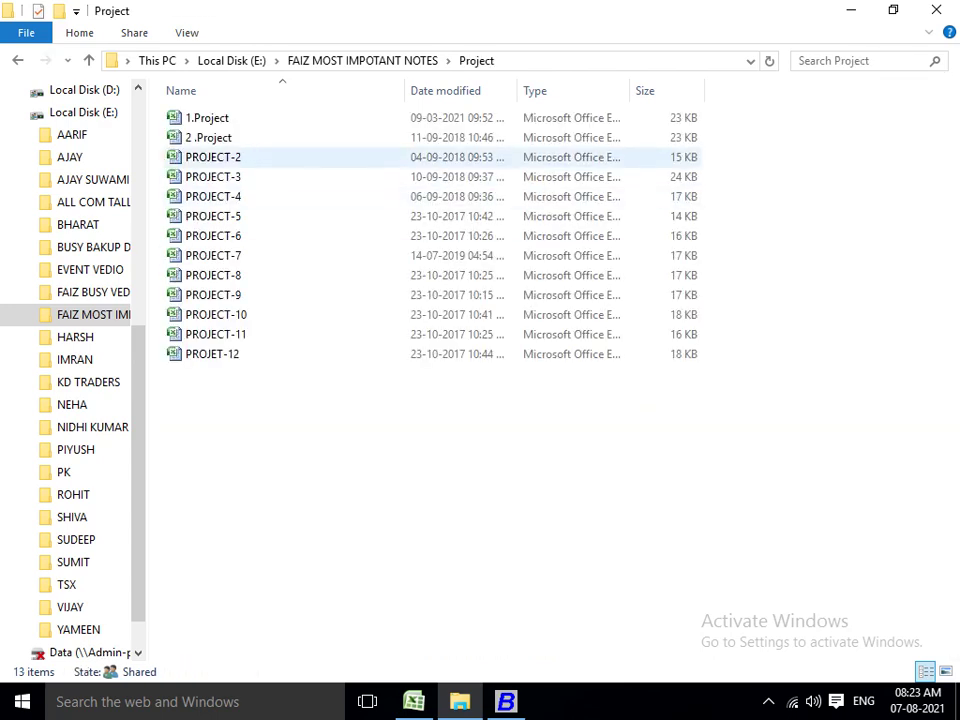
# Close the Book1 workbook in Excel without saving.
pyautogui.hotkey('alt', 'Tab')
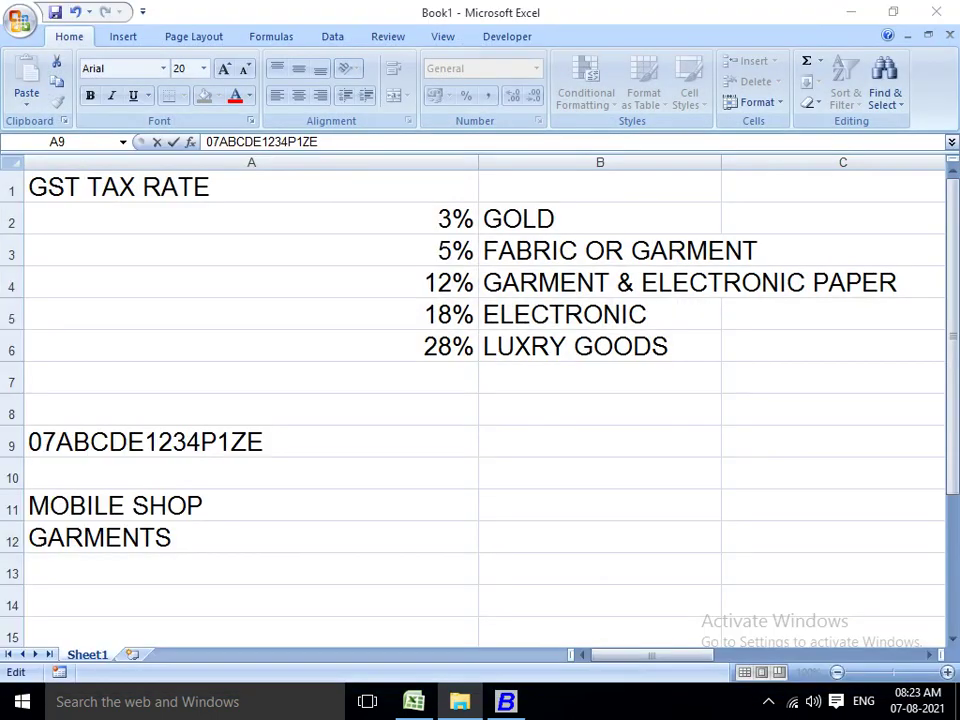
pyautogui.hotkey('alt', 'F4')
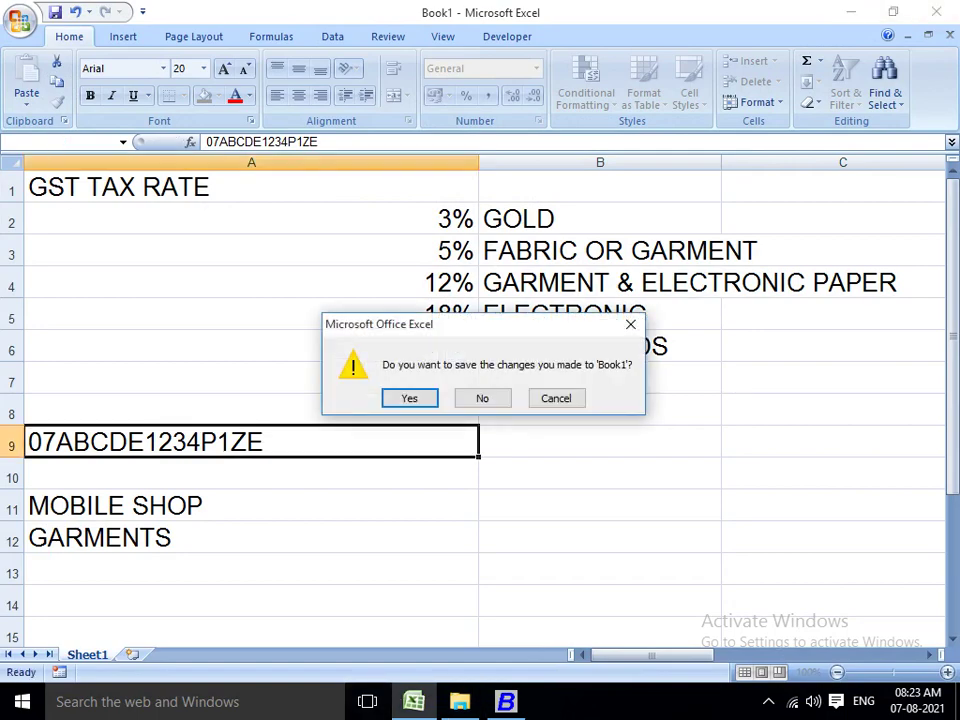
pyautogui.press('Tab')
pyautogui.press('Return')
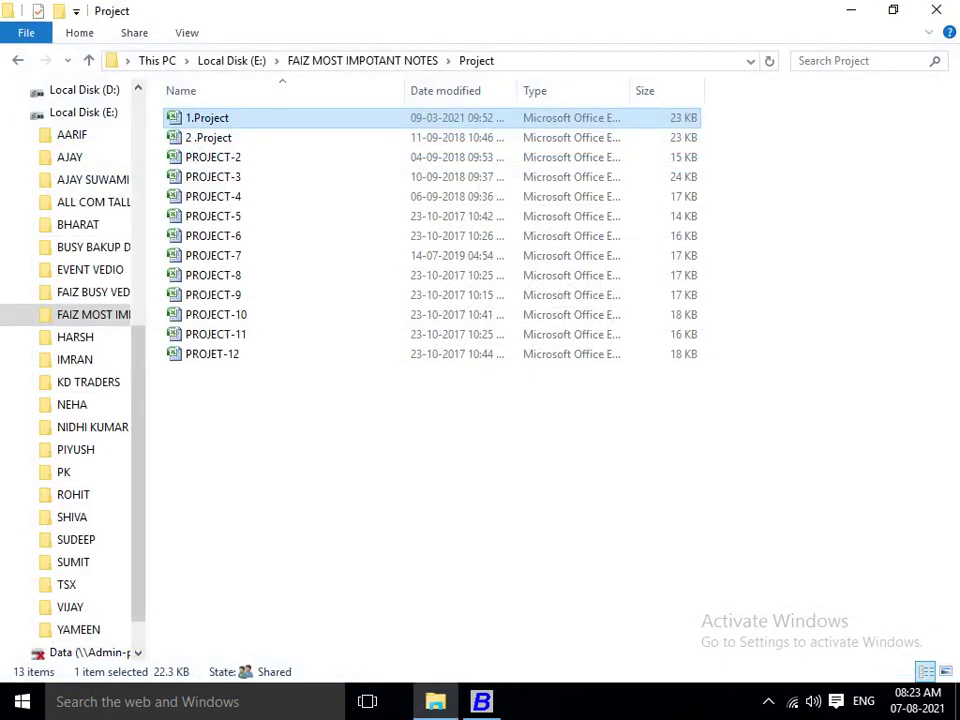
# Open the 1.Project workbook on its Company sheet, then return to Busy's company form.
pyautogui.press('Return')
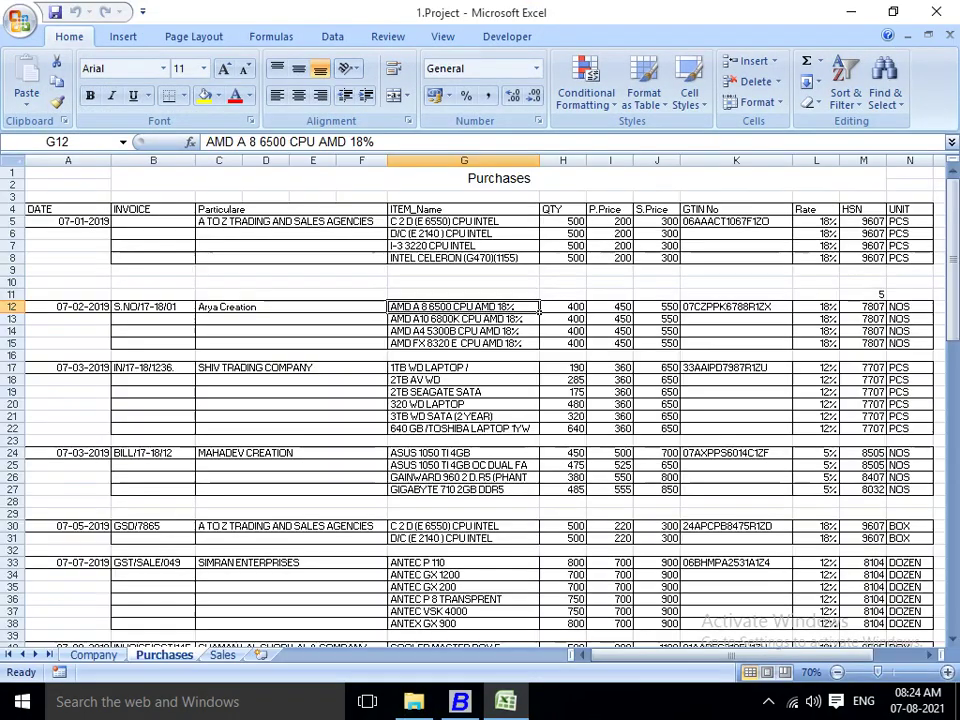
pyautogui.hotkey('ctrl', 'pageup')
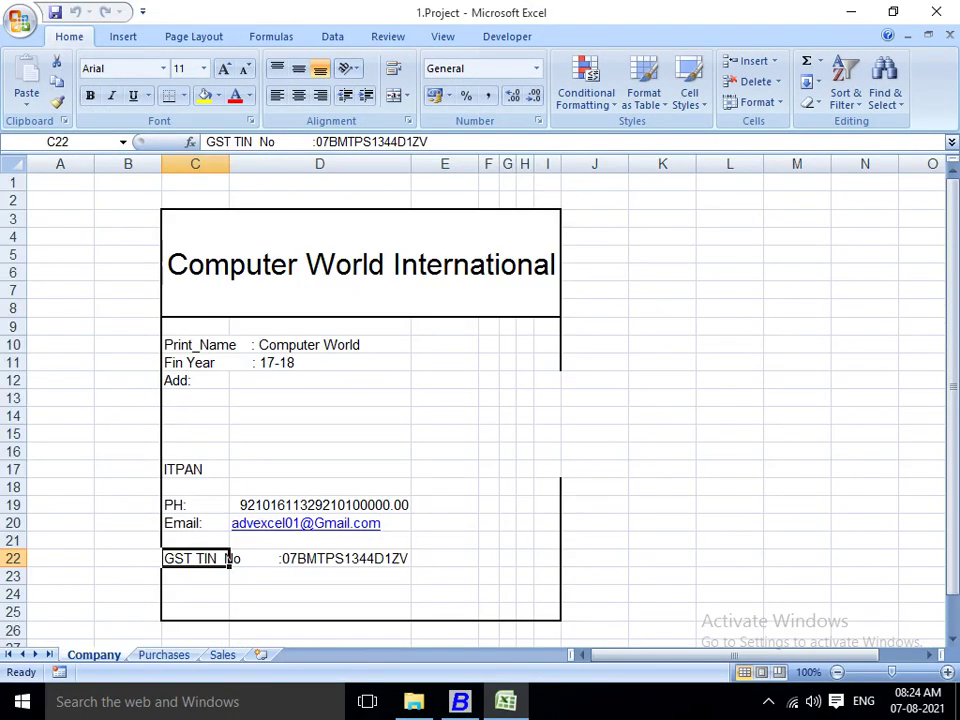
pyautogui.hotkey('alt', 'Tab')
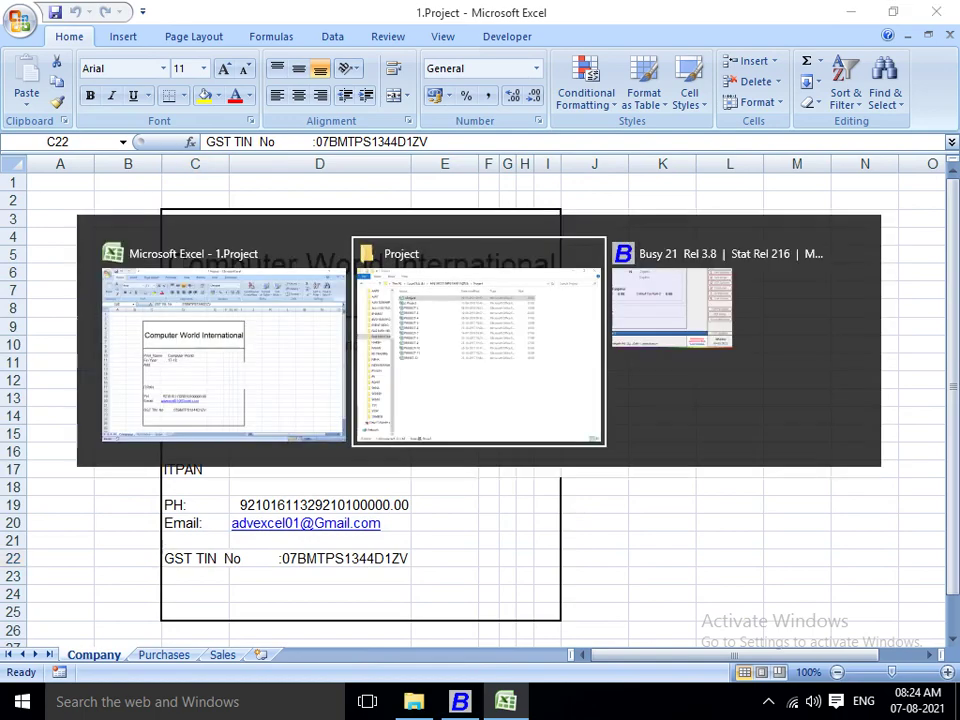
pyautogui.hotkey('alt', 'Tab')
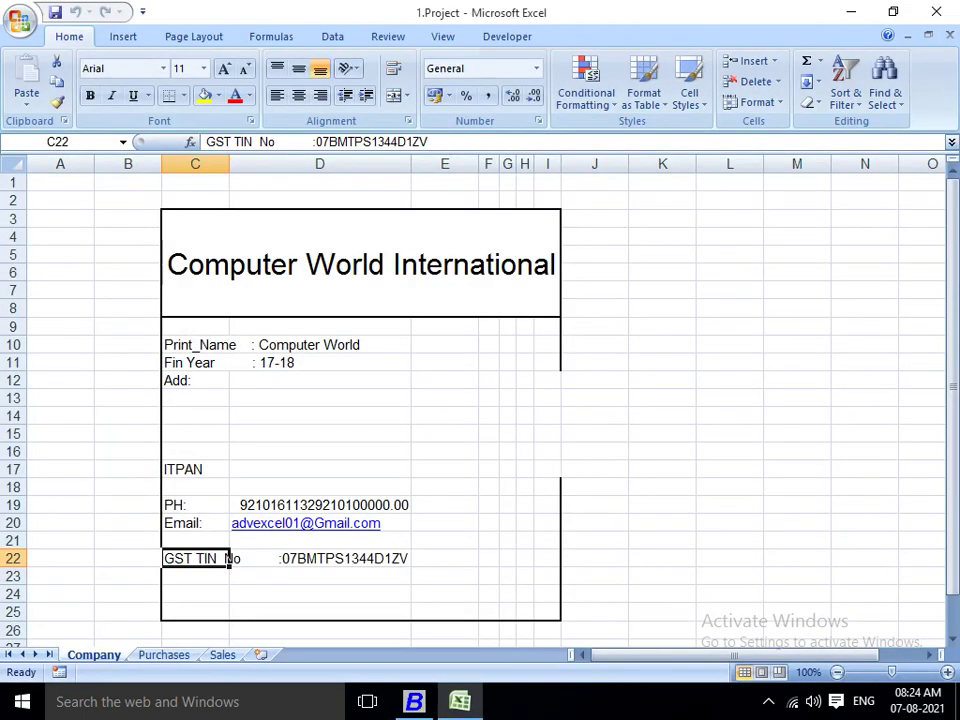
pyautogui.hotkey('alt', 'Tab')
# Name the company COMPUTER WORLD INTERNATIONAL and carry it into the print name.
pyautogui.write('COMPUTE R')
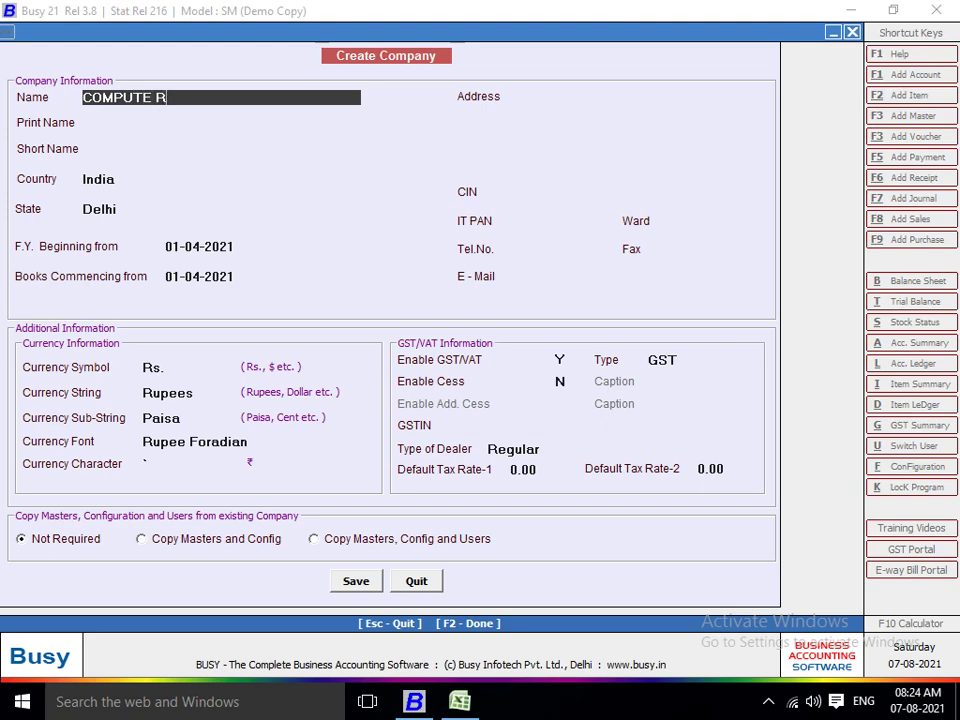
pyautogui.press('BackSpace')
pyautogui.press('BackSpace')
pyautogui.write('R WORLD IN')
pyautogui.hotkey('alt', 'Tab')
pyautogui.hotkey('alt', 'Tab')
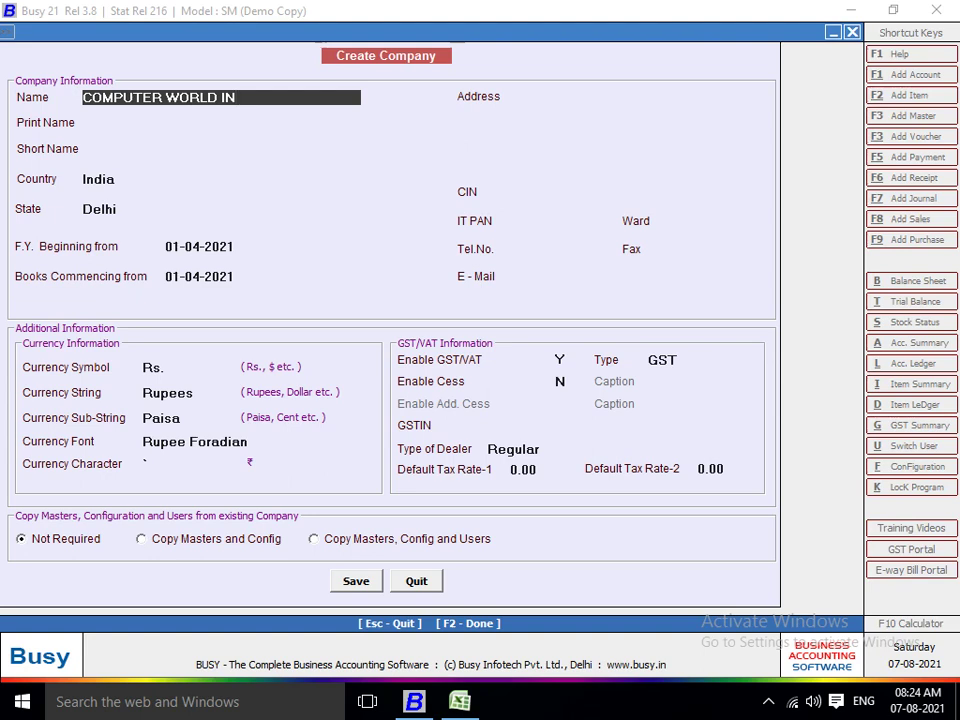
pyautogui.write('TERNATIONAL')
pyautogui.press('Return')
pyautogui.press('Return')
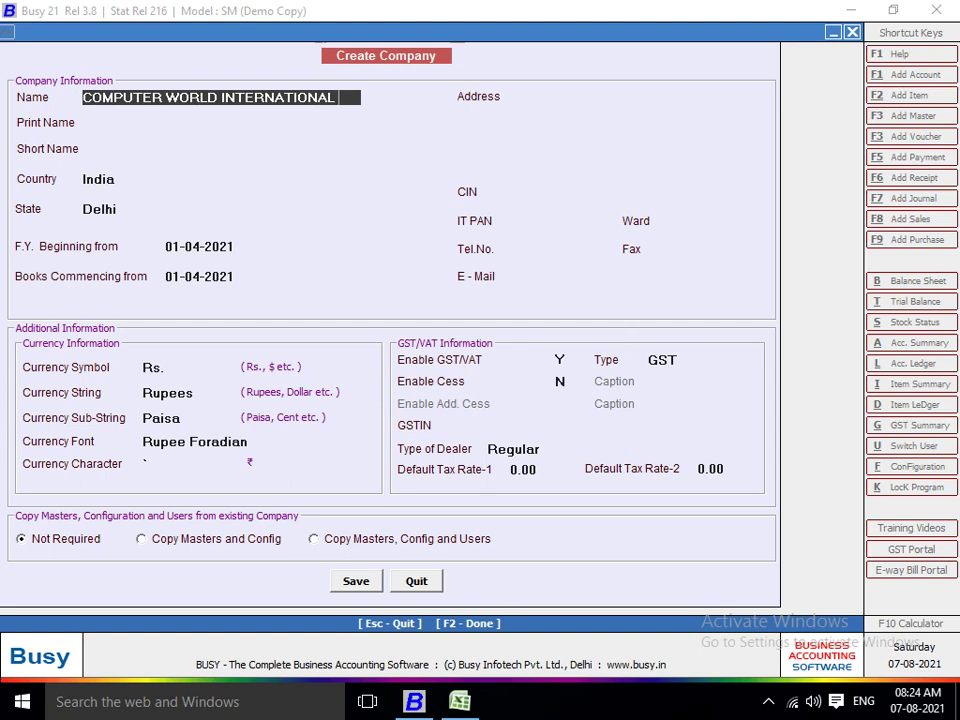
pyautogui.write('.')
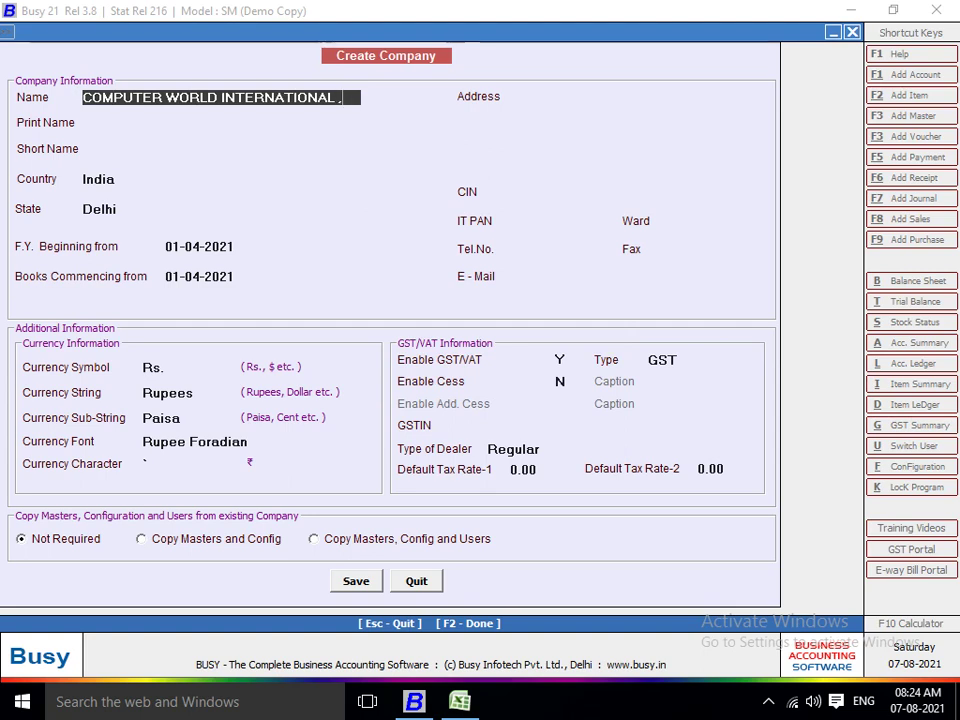
pyautogui.press('Return')
pyautogui.press('Return')
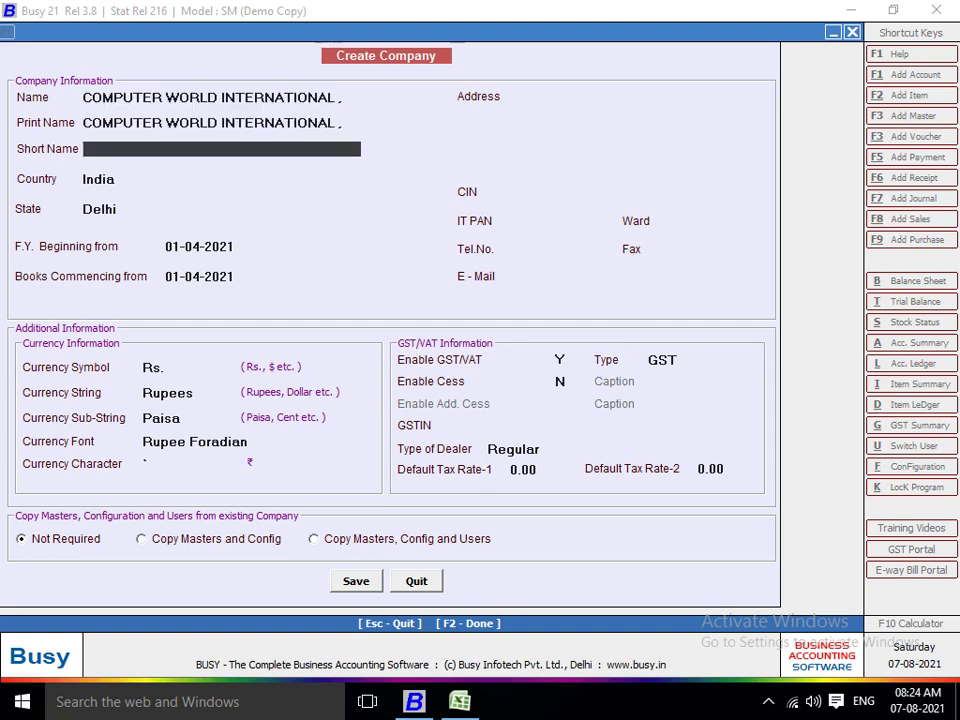
# Set short name CWI, keep India and Delhi, and accept the financial-year dates.
pyautogui.write('CWI')
pyautogui.press('Return')
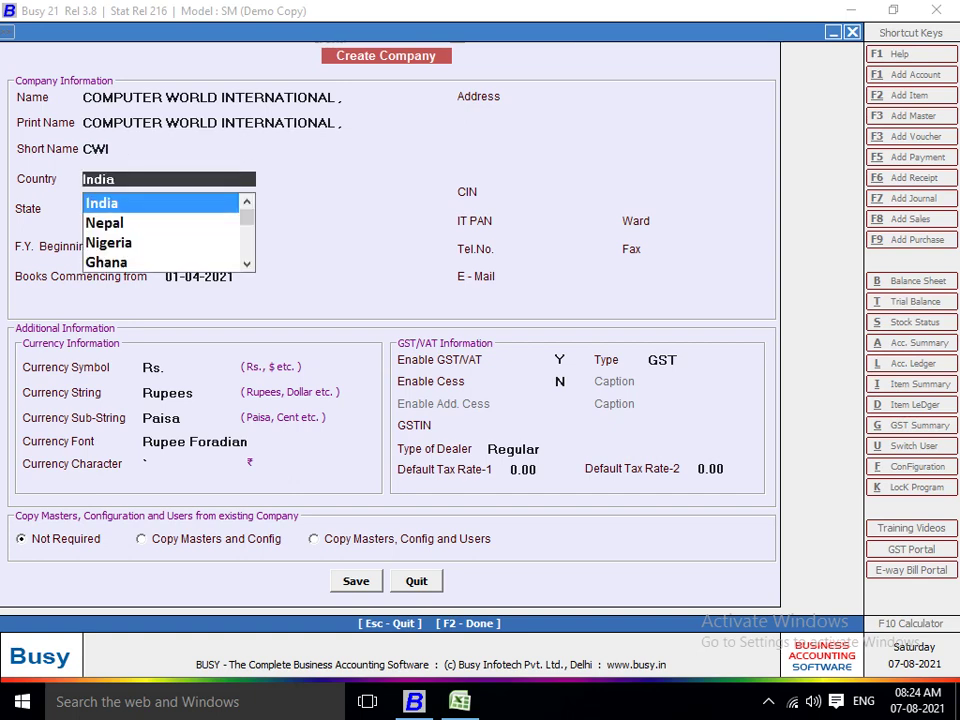
pyautogui.press('Return')
pyautogui.press('Return')
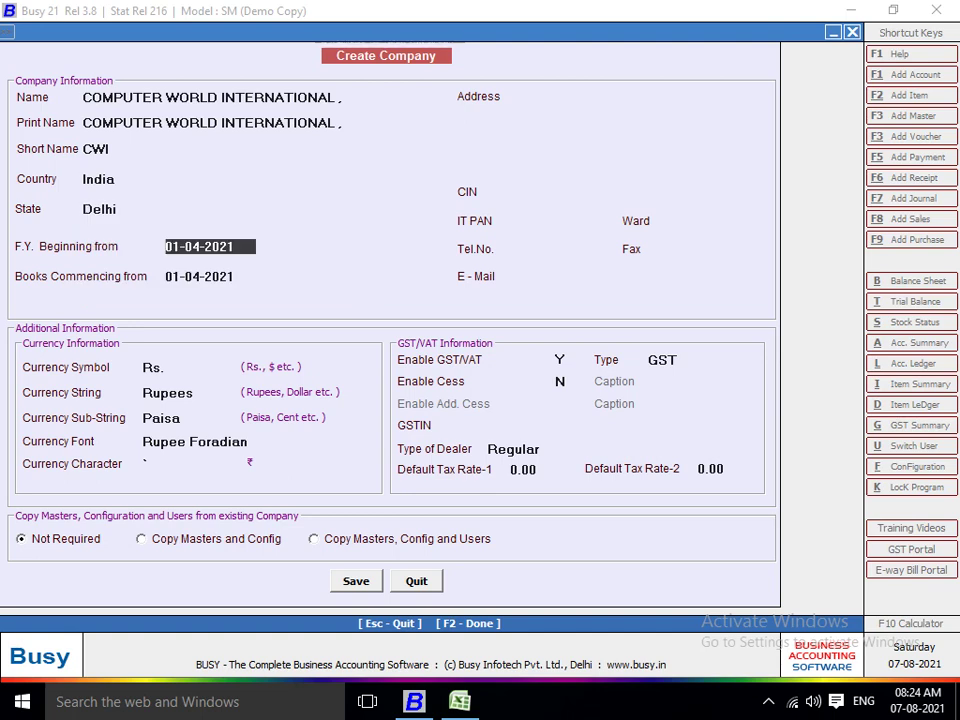
pyautogui.press('Return')
pyautogui.press('Return')
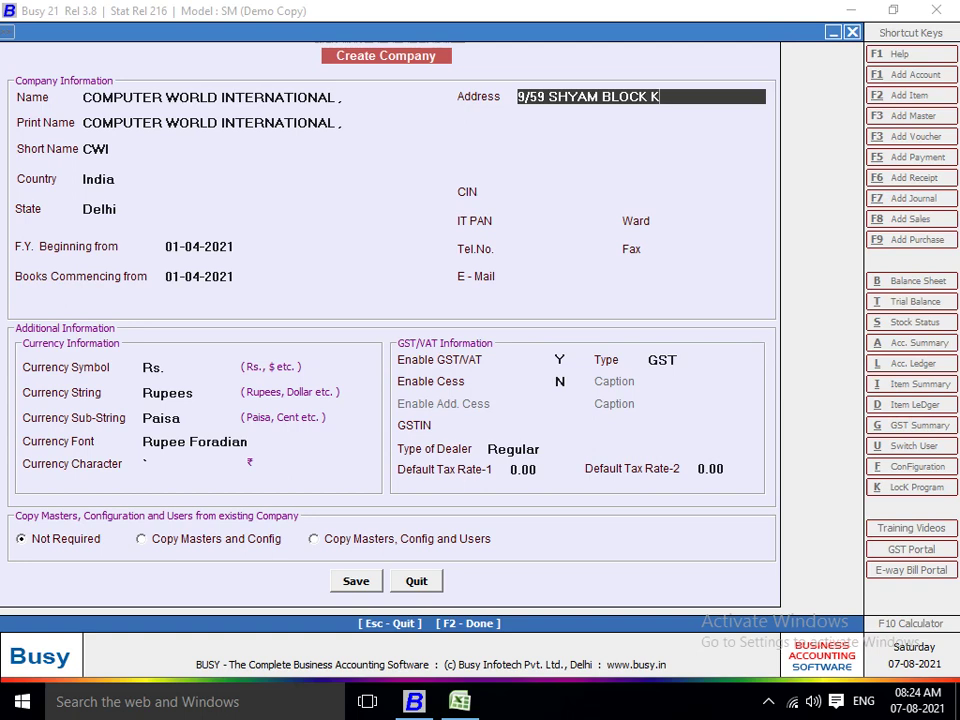
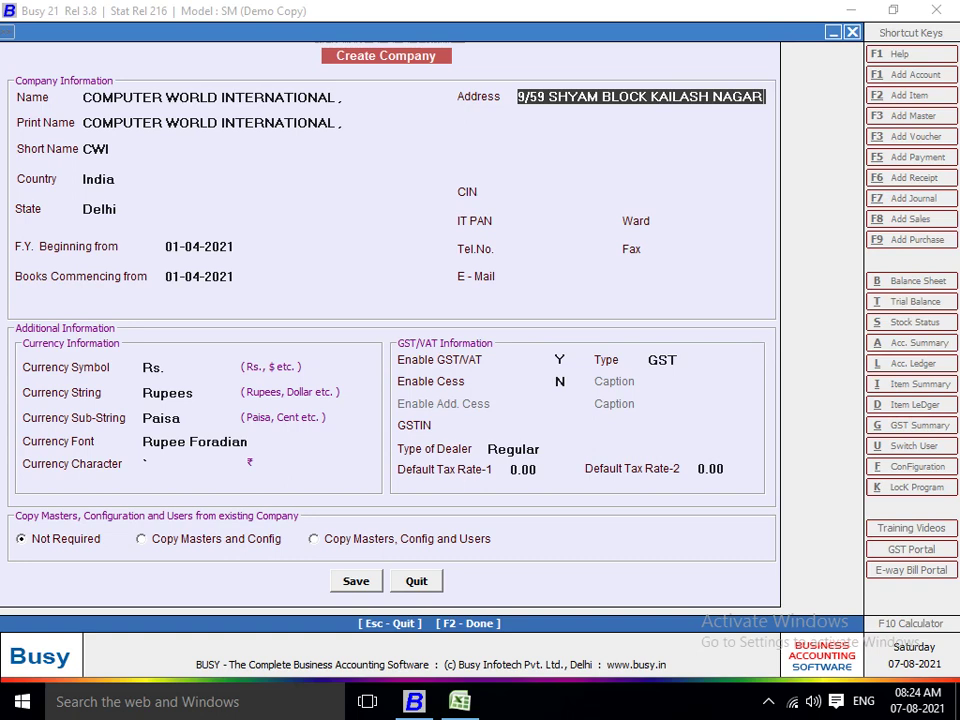
# Enter the company's two-line postal address, then switch back to Excel.
pyautogui.press('Return')
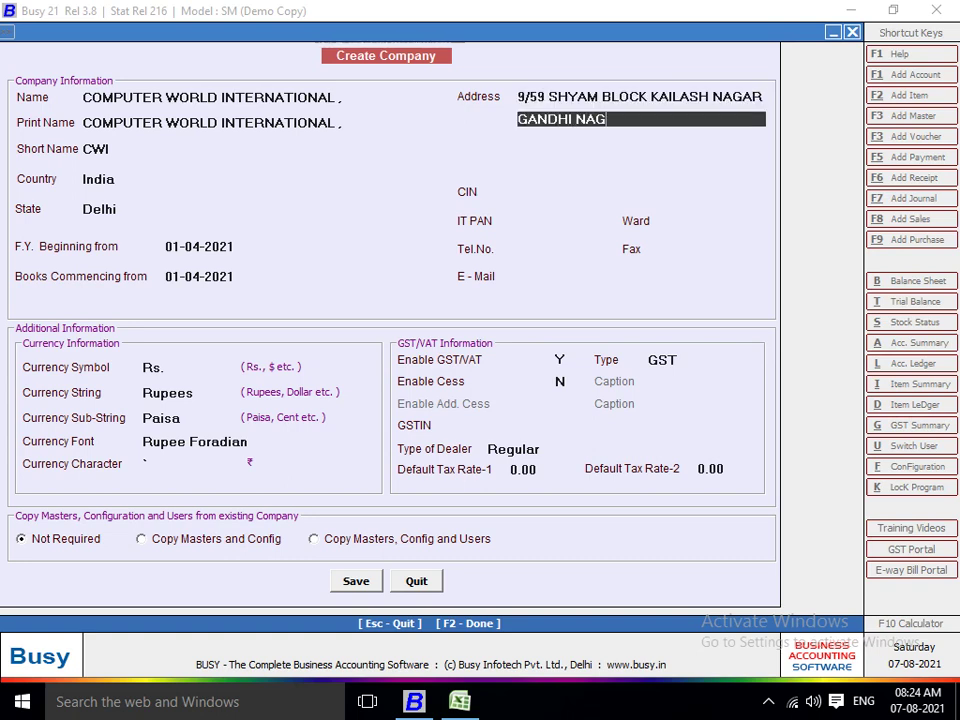
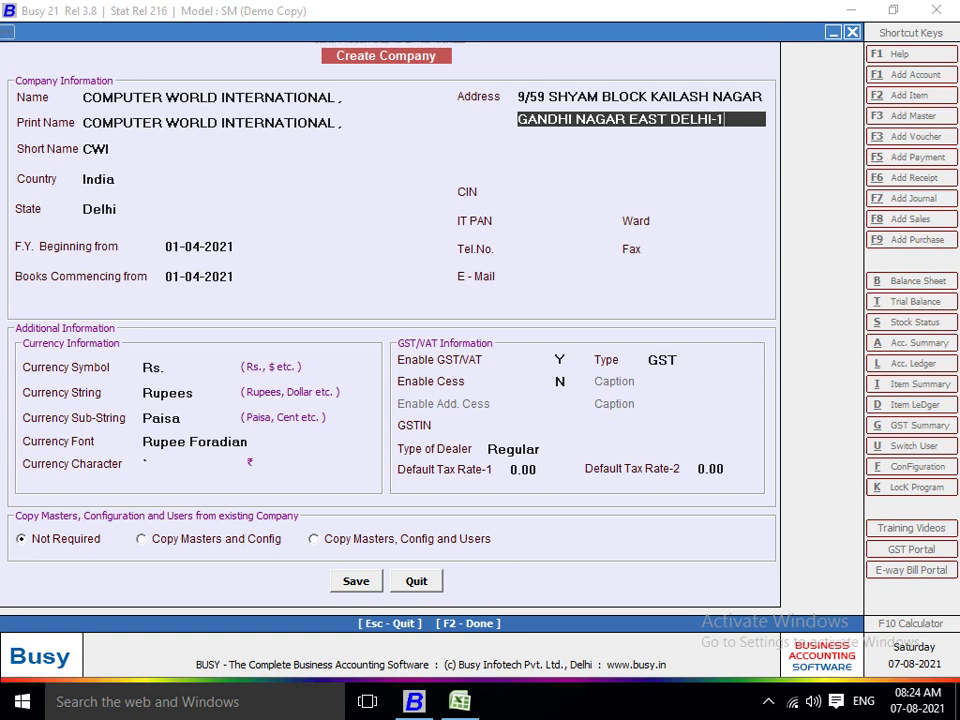
pyautogui.press('Return')
pyautogui.press('Return')
pyautogui.press('Return')
pyautogui.press('Return')
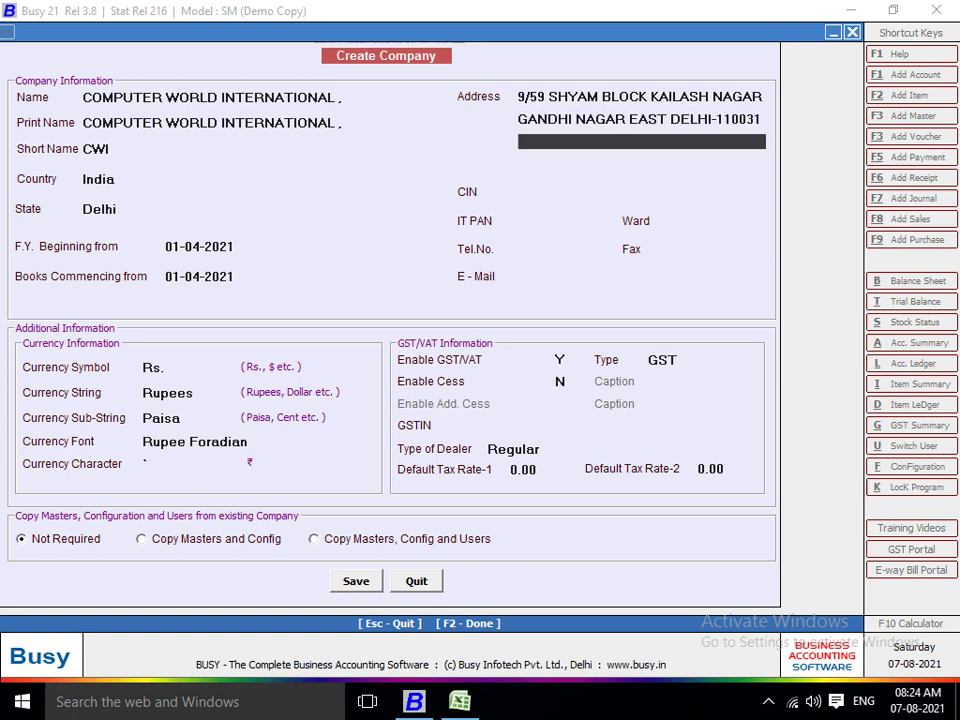
pyautogui.hotkey('alt', 'Tab')
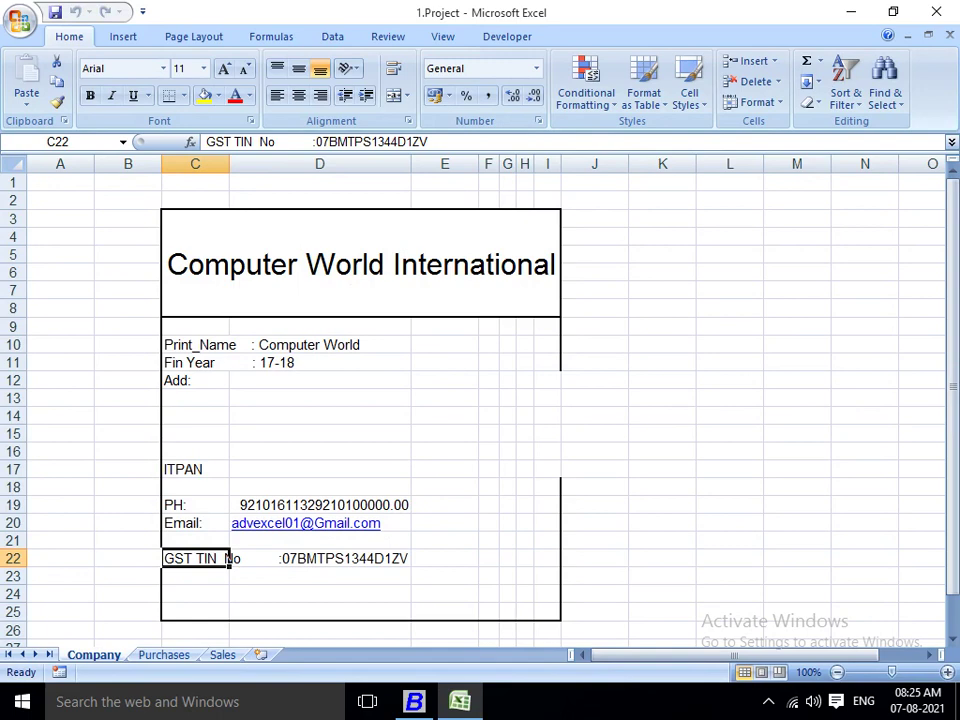
# Copy the company's GSTIN from cell C22 in Excel and return to Busy's Create Company form.
pyautogui.doubleClick(226, 558)
pyautogui.press('End')
pyautogui.hotkey('shift', 'Left')
pyautogui.hotkey('shift', 'Left')
pyautogui.hotkey('shift', 'Left')
pyautogui.hotkey('shift', 'Left')
pyautogui.hotkey('shift', 'Left')
pyautogui.hotkey('shift', 'Left')
pyautogui.hotkey('shift', 'Left')
pyautogui.hotkey('shift', 'Left')
pyautogui.hotkey('shift', 'Left')
pyautogui.hotkey('shift', 'Left')
pyautogui.hotkey('shift', 'Left')
pyautogui.hotkey('shift', 'Left')
pyautogui.hotkey('shift', 'Left')
pyautogui.hotkey('shift', 'Left')
pyautogui.hotkey('shift', 'Left')
pyautogui.hotkey('shift', 'Left')
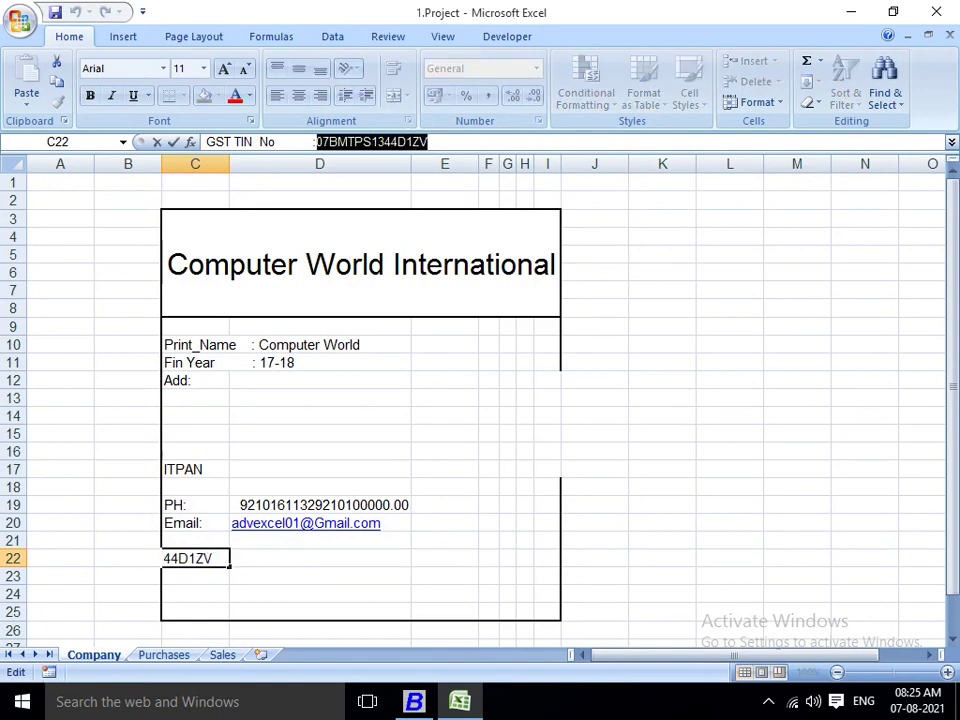
pyautogui.hotkey('ctrl', 'c')
pyautogui.hotkey('alt', 'Tab')
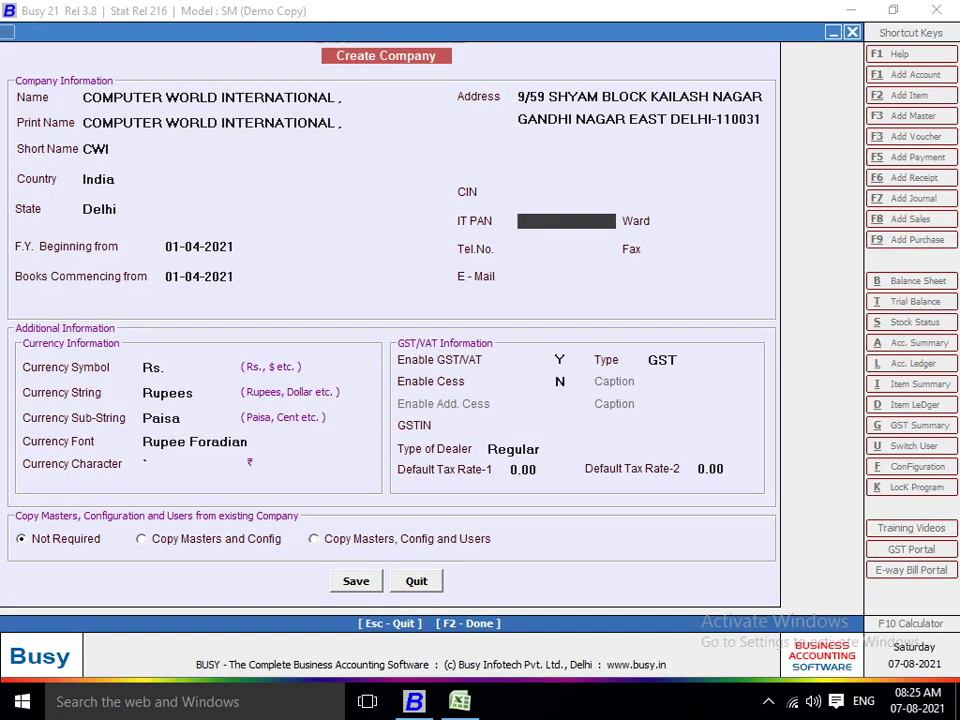
# Paste the GSTIN and fill IT PAN with its PAN portion.
pyautogui.hotkey('ctrl', 'v')
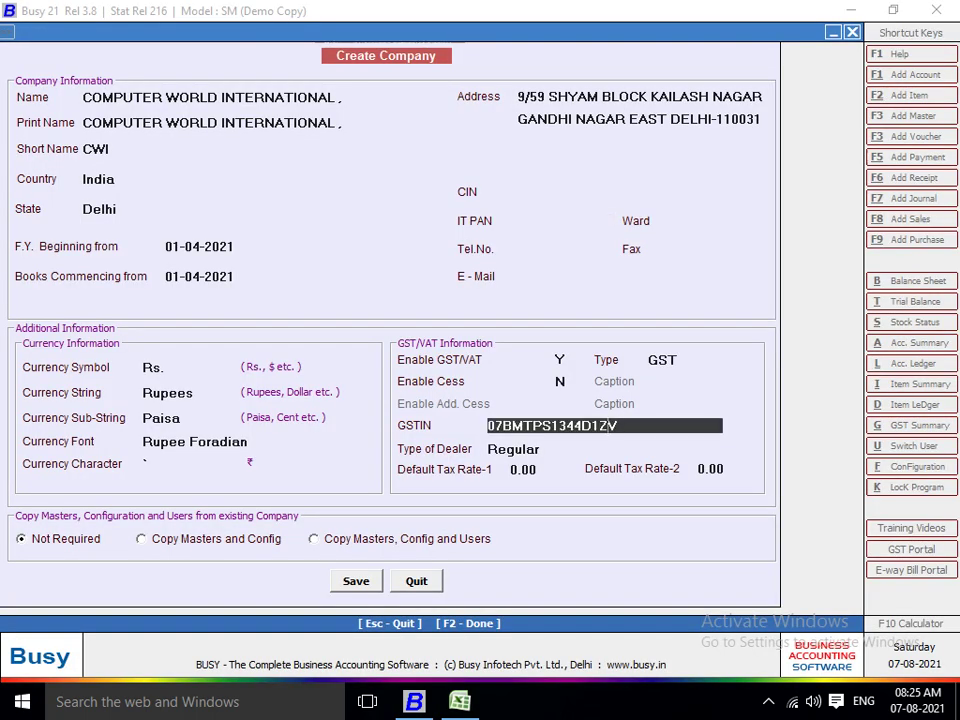
pyautogui.moveTo(593, 426); pyautogui.dragTo(503, 426)
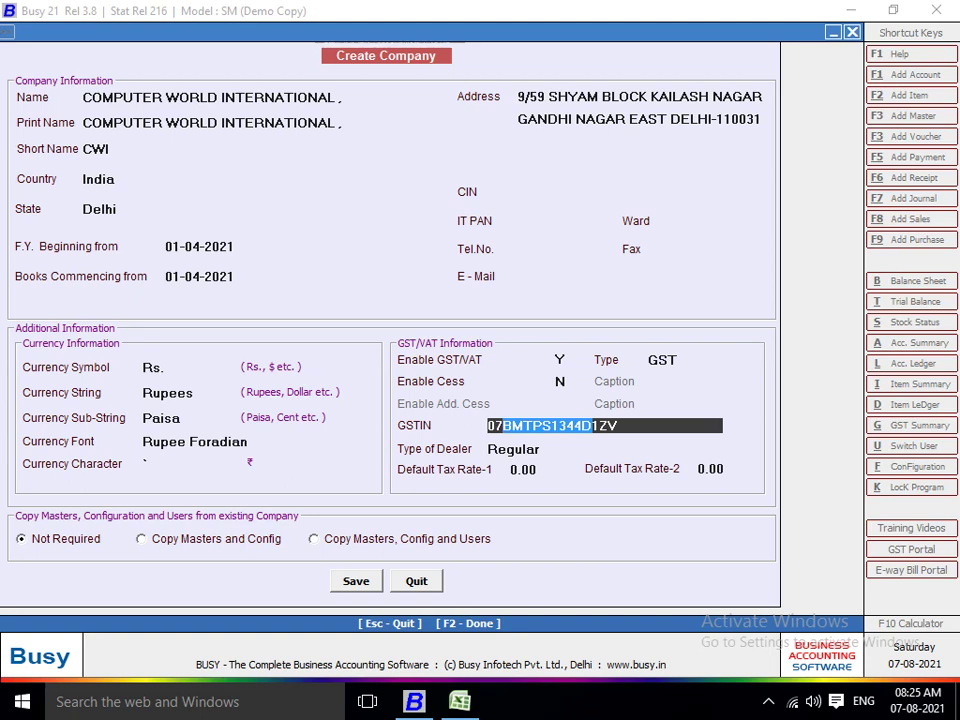
pyautogui.hotkey('ctrl', 'c')
pyautogui.click(560, 221)
pyautogui.hotkey('ctrl', 'v')
# Enter ward 235 and the telephone number, keeping GST with Regular dealer type.
pyautogui.press('Return')
pyautogui.write('235')
pyautogui.press('Return')
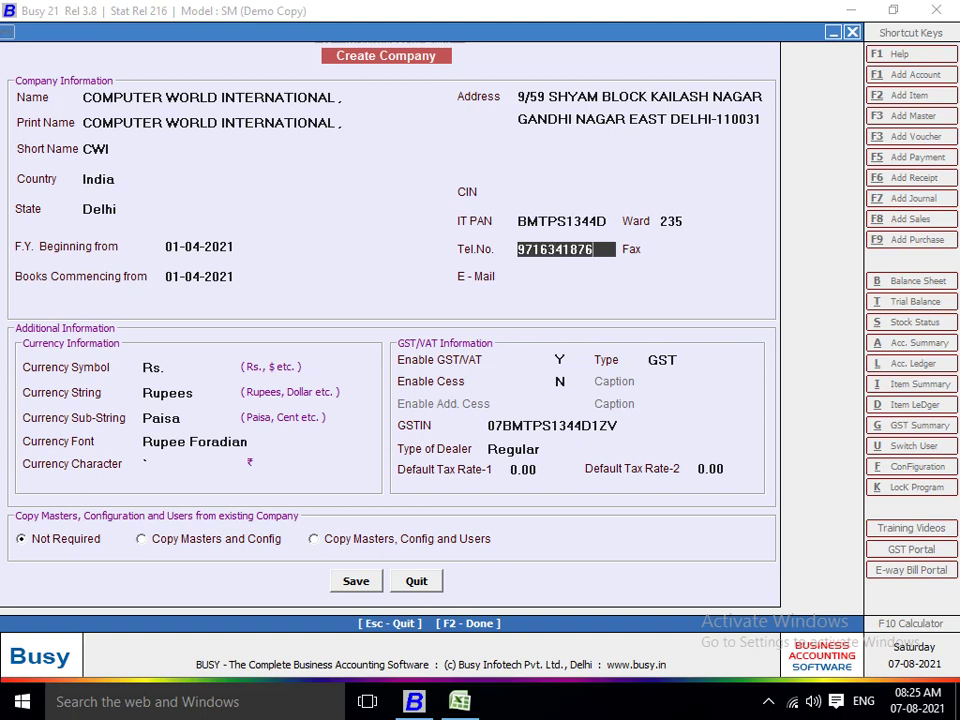
pyautogui.press('Return')
pyautogui.press('Return')
pyautogui.press('Return')
pyautogui.press('Return')
pyautogui.press('Return')
pyautogui.press('Return')
pyautogui.press('Return')
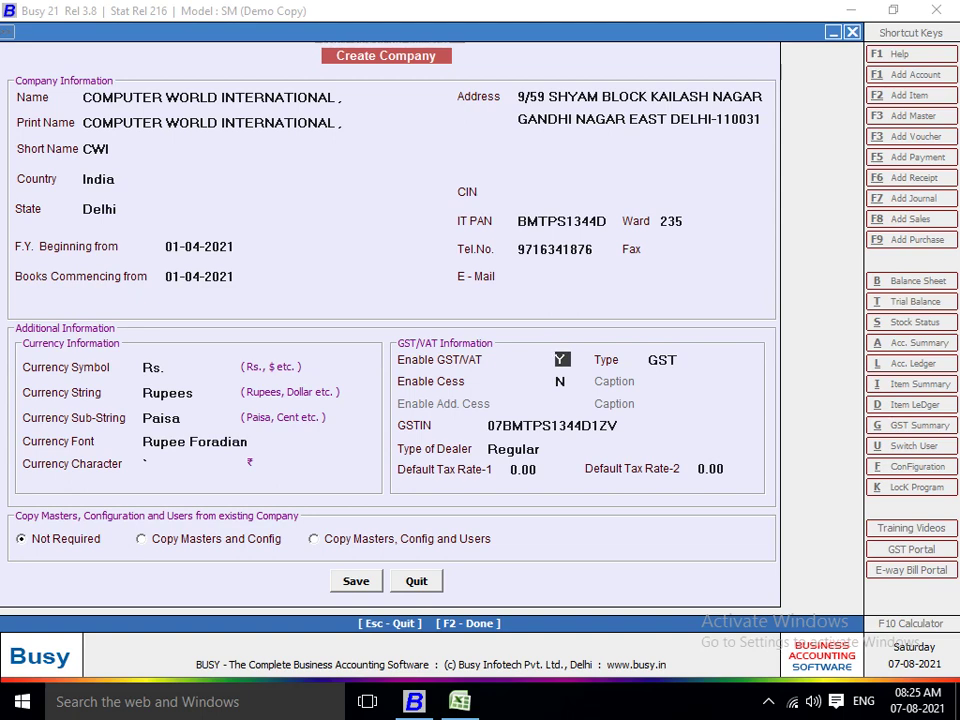
pyautogui.press('Return')
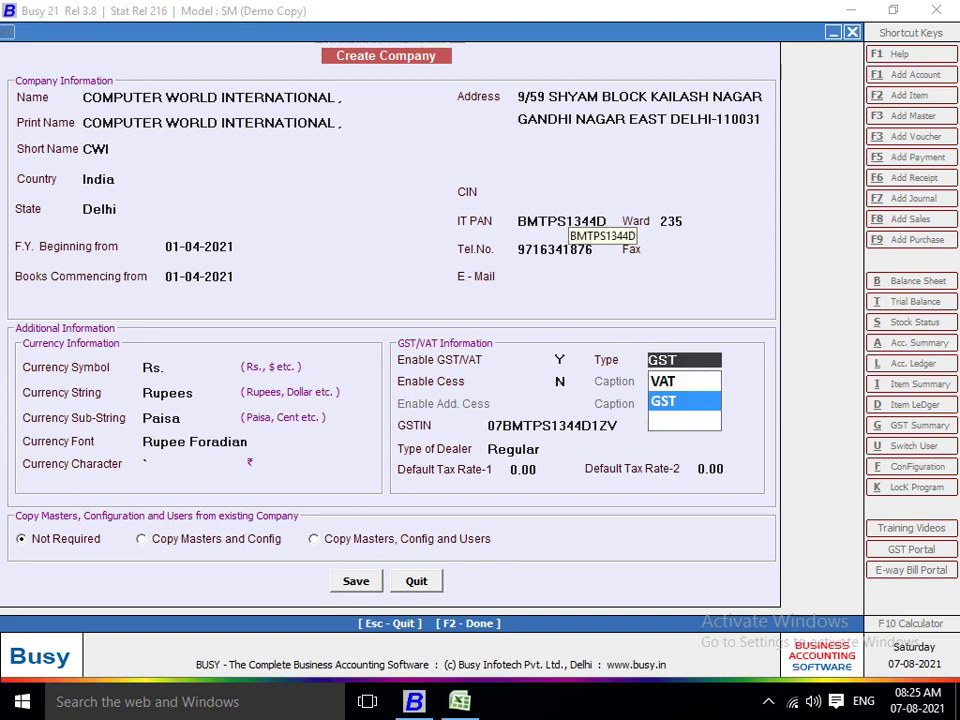
pyautogui.press('Return')
pyautogui.press('Return')
pyautogui.press('Return')
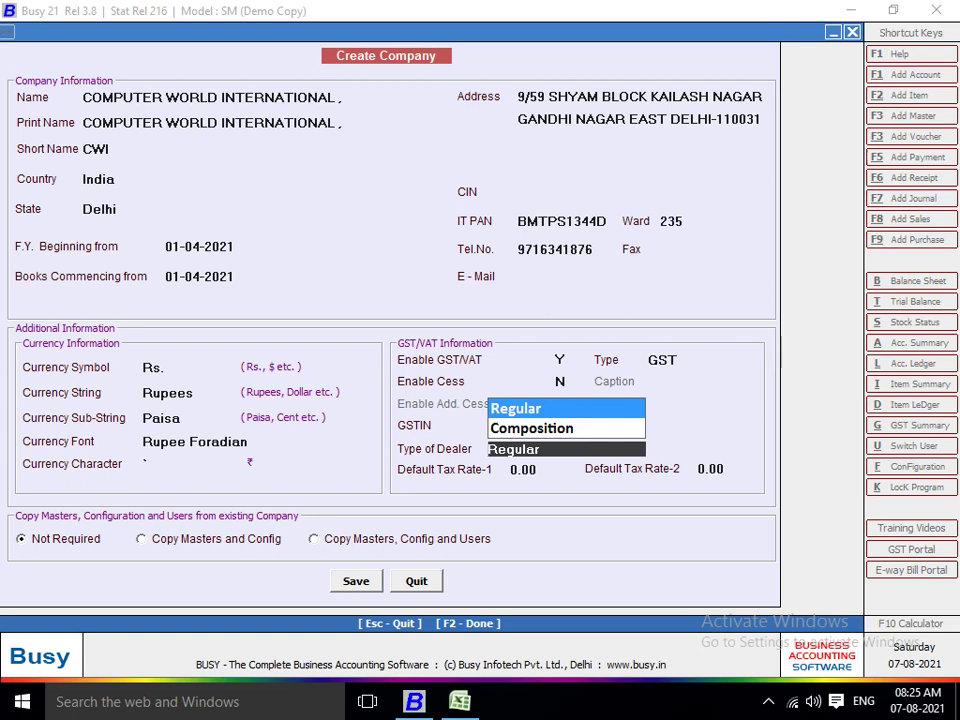
pyautogui.press('Return')
pyautogui.press('Return')
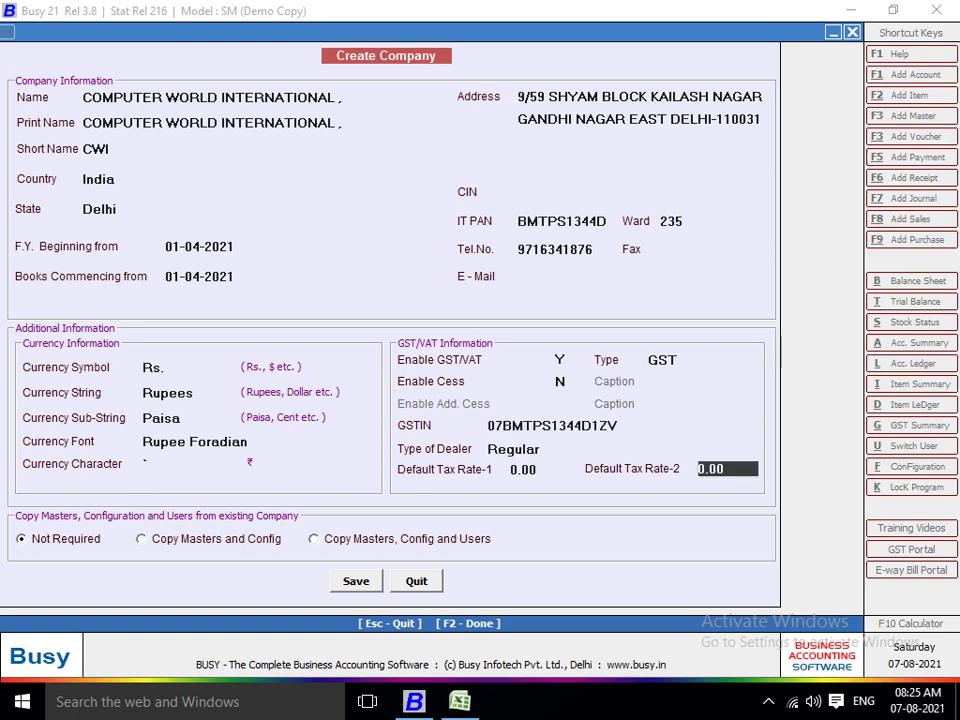
pyautogui.press('Return')
# Save the Computer World International company and set User Authentication to N.
pyautogui.press('Return')
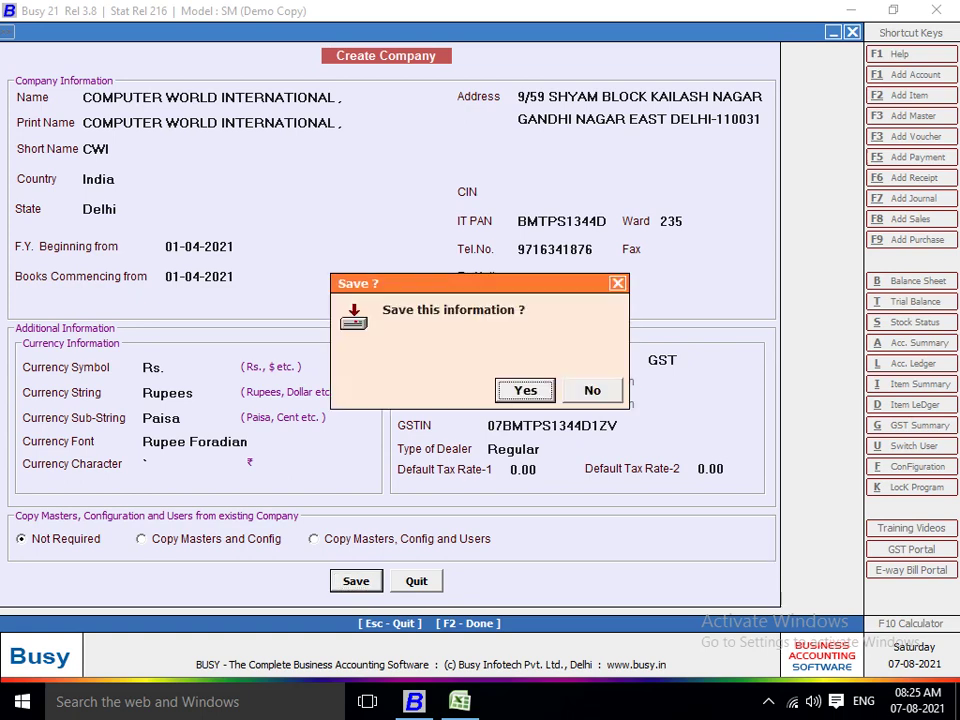
pyautogui.press('Return')
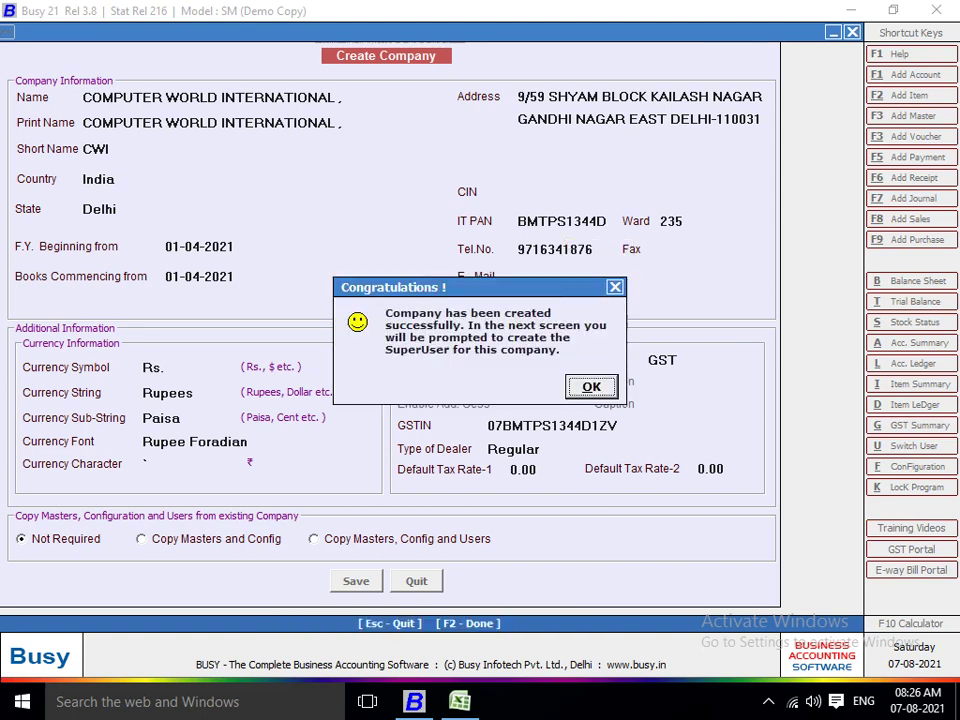
pyautogui.press('Return')
pyautogui.press('n')
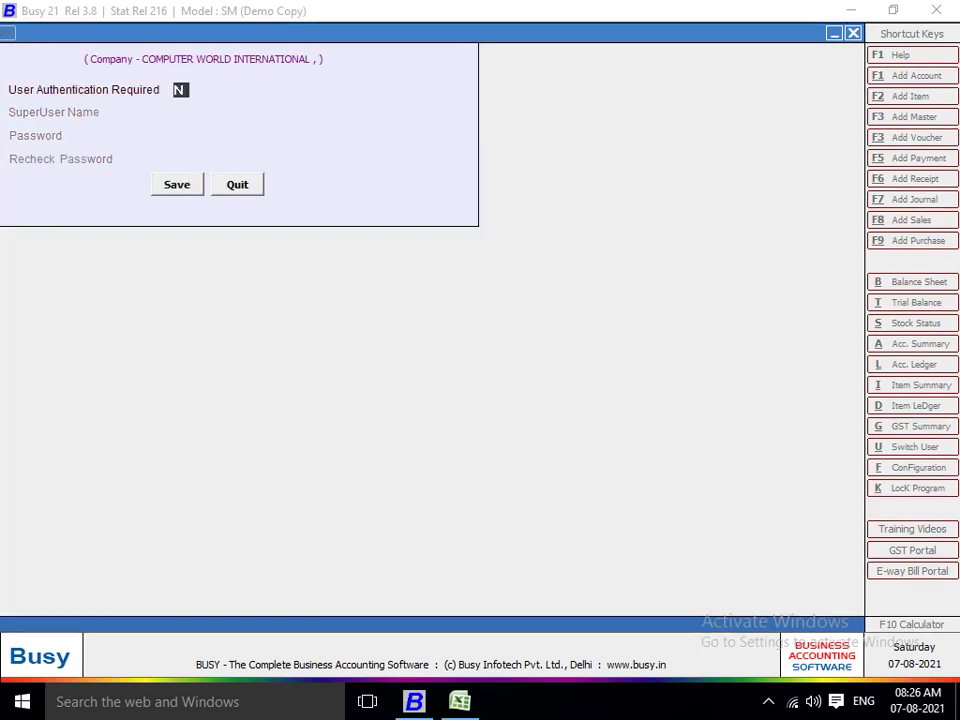
pyautogui.press('Return')
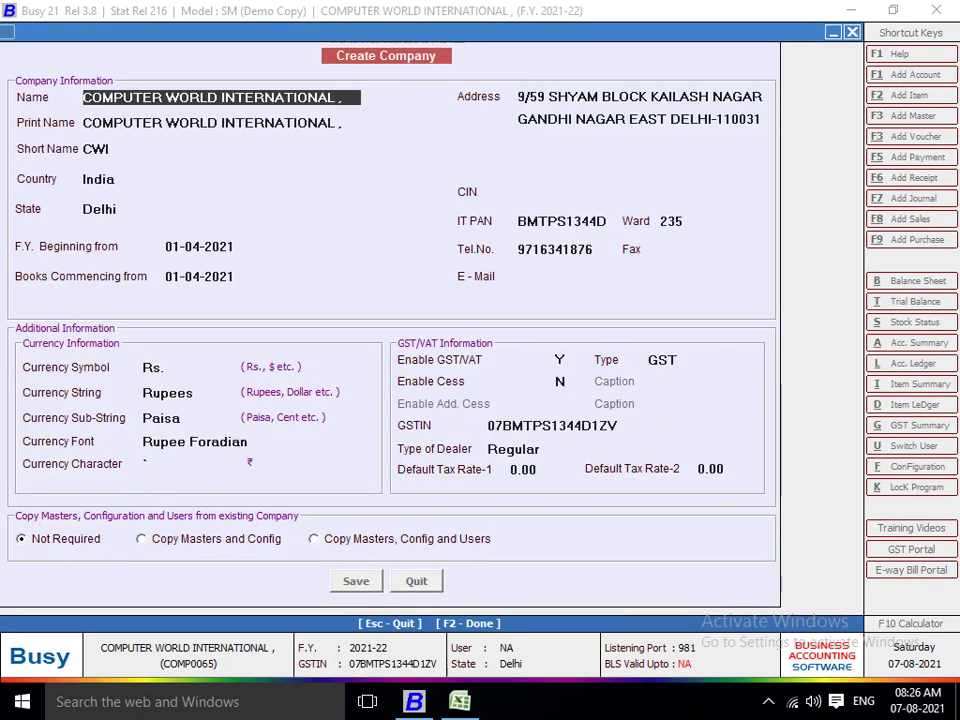
# In Accounts options, turn off bill-by-bill details and turn on bank reconciliation and instrument details.
pyautogui.press('a')
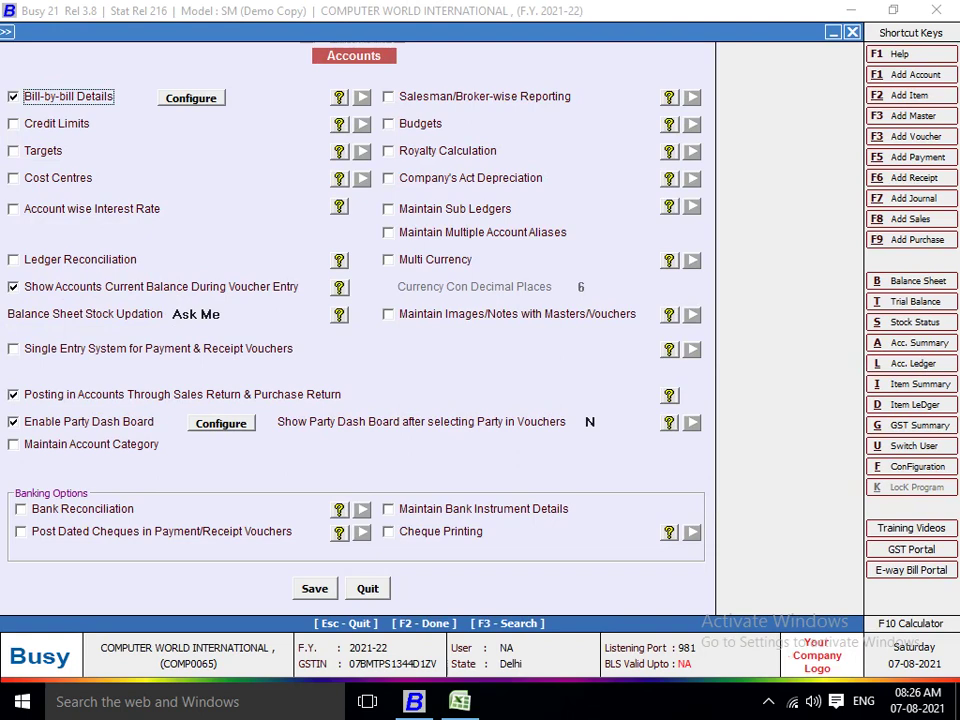
pyautogui.press('space')
pyautogui.click(82, 508)
pyautogui.press('space')
pyautogui.click(483, 508)
pyautogui.press('space')
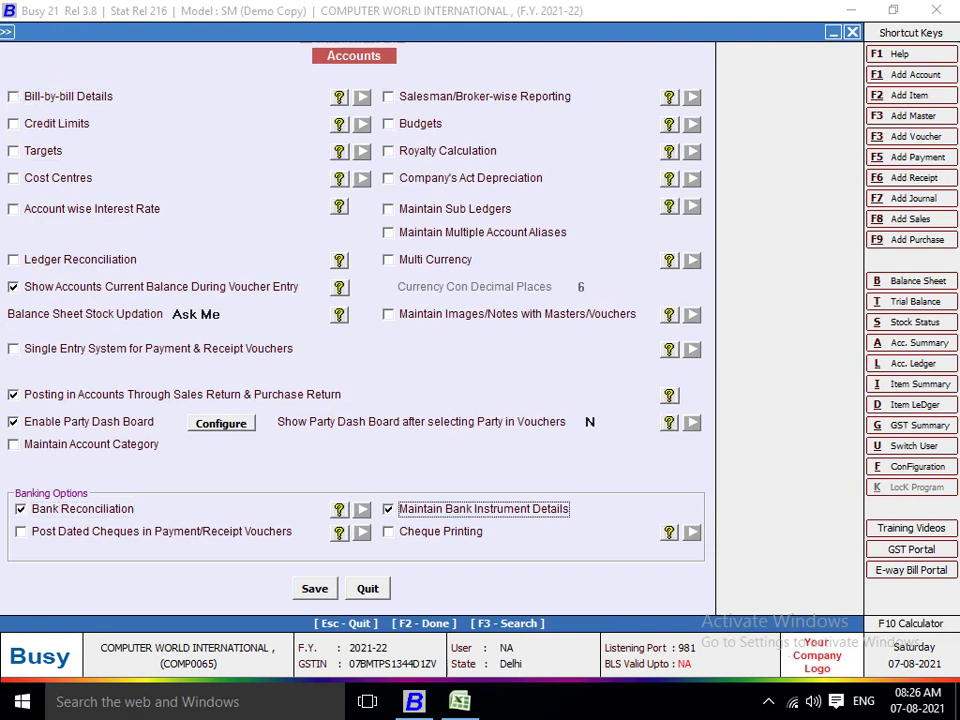
pyautogui.click(669, 422)
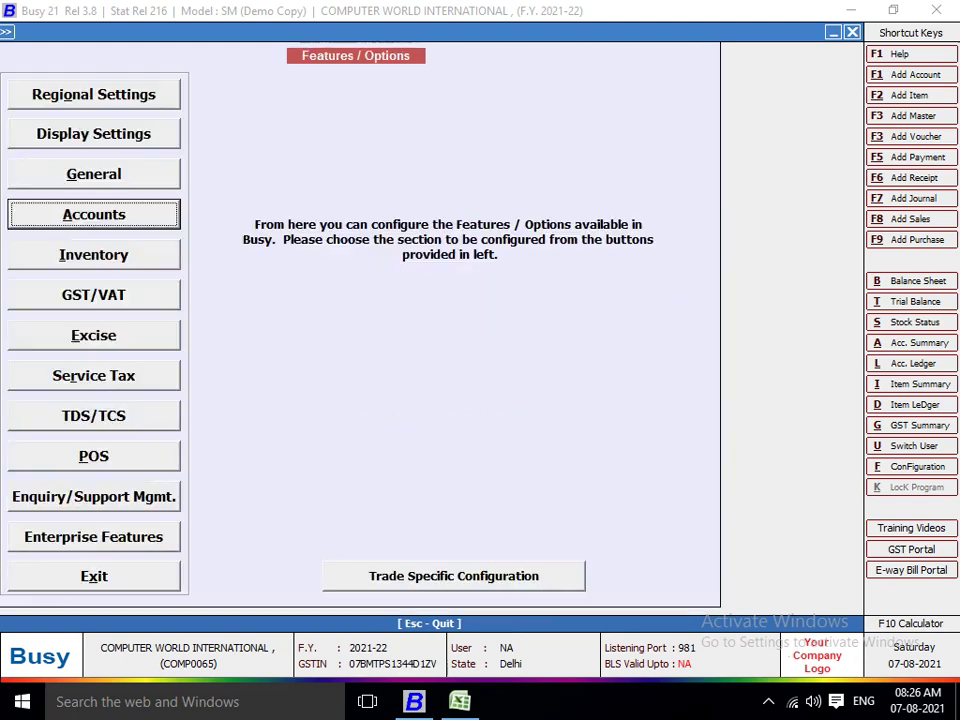
# Set Inventory options to FIFO valuation, Item-tagged sale/purchase and MC-wise maintenance, then save.
pyautogui.press('Down')
pyautogui.press('Return')
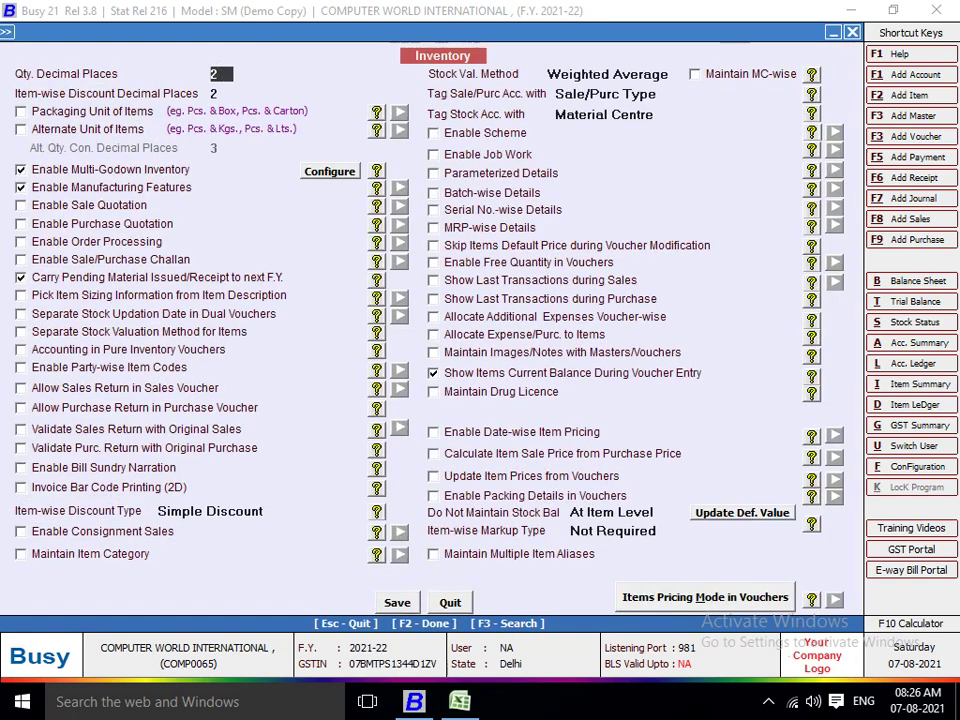
pyautogui.press('Return')
pyautogui.press('Home')
pyautogui.press('Return')
pyautogui.press('Return')
pyautogui.press('Down')
pyautogui.press('Return')
pyautogui.press('Return')
pyautogui.press('space')
pyautogui.press('Return')
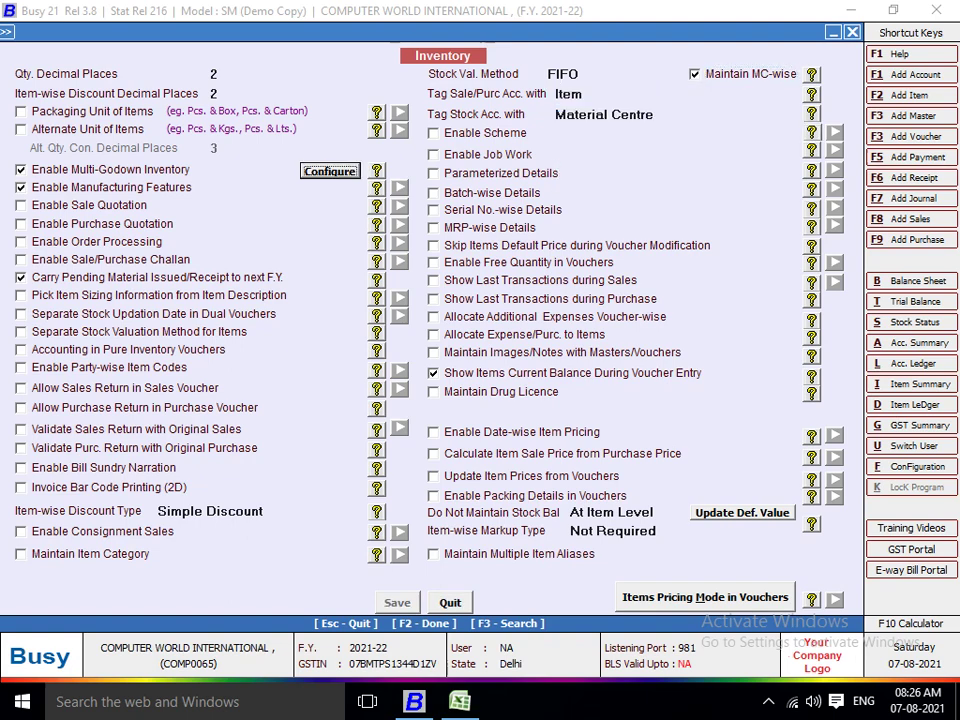
pyautogui.press('Escape')
pyautogui.press('Escape')
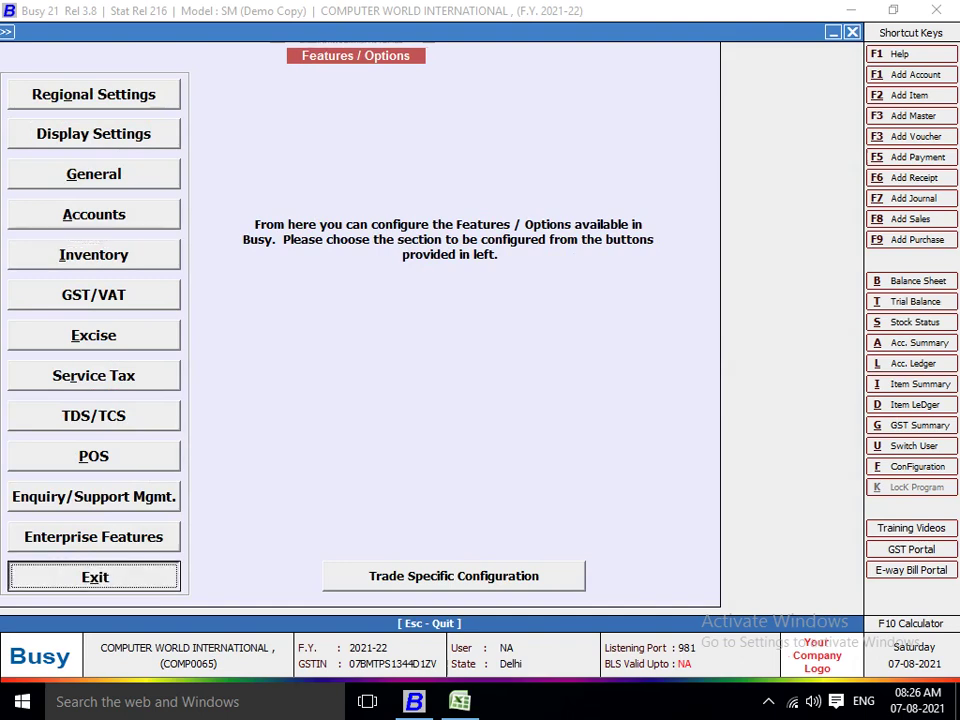
pyautogui.press('Escape')
pyautogui.press('Right')
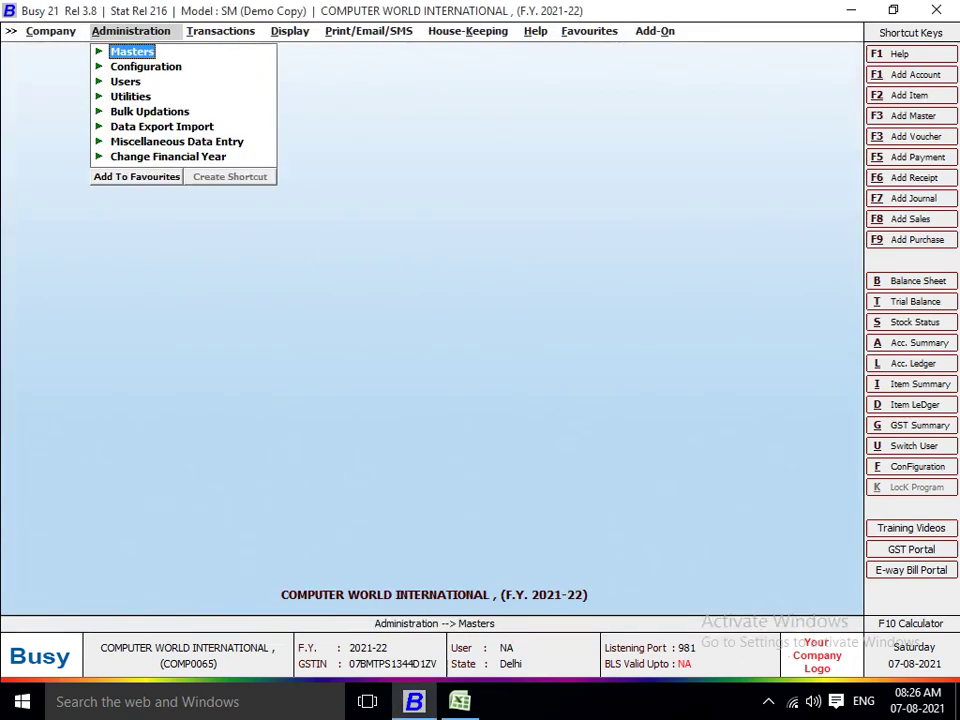
pyautogui.press('Right')
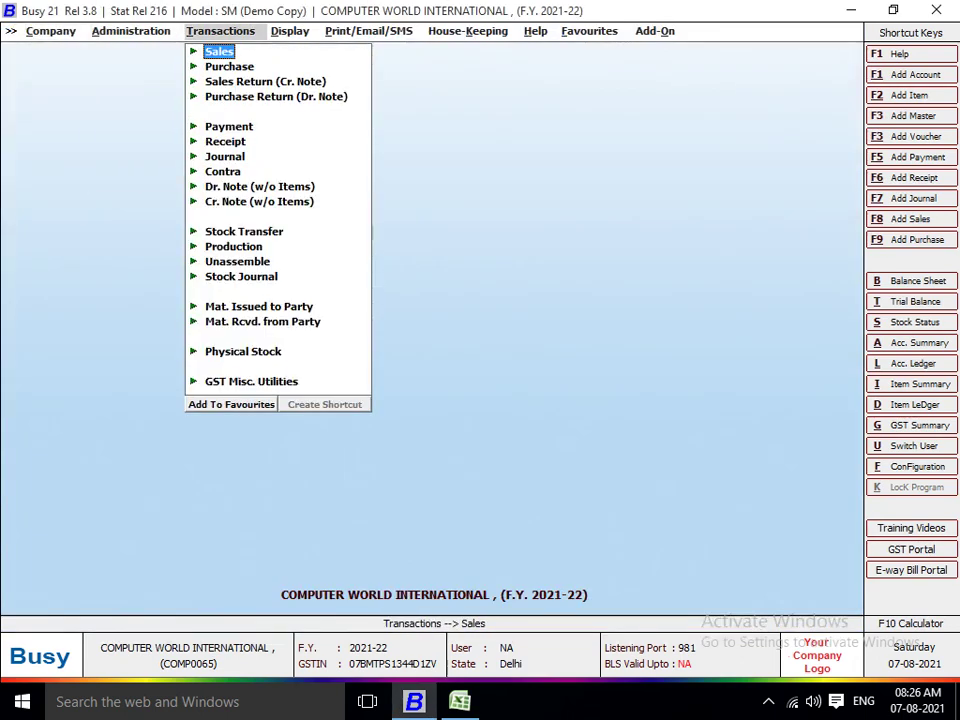
# Add a purchase voucher, check the A TO Z entry on Excel's Purchases sheet, accept Vch No. 01.
pyautogui.press('Down')
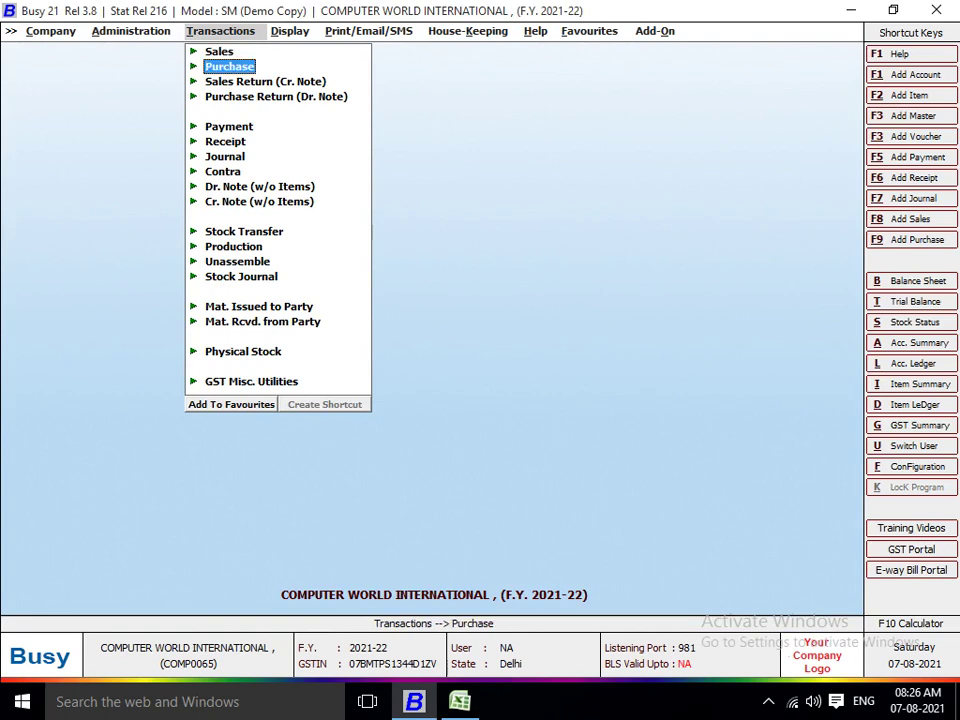
pyautogui.press('Return')
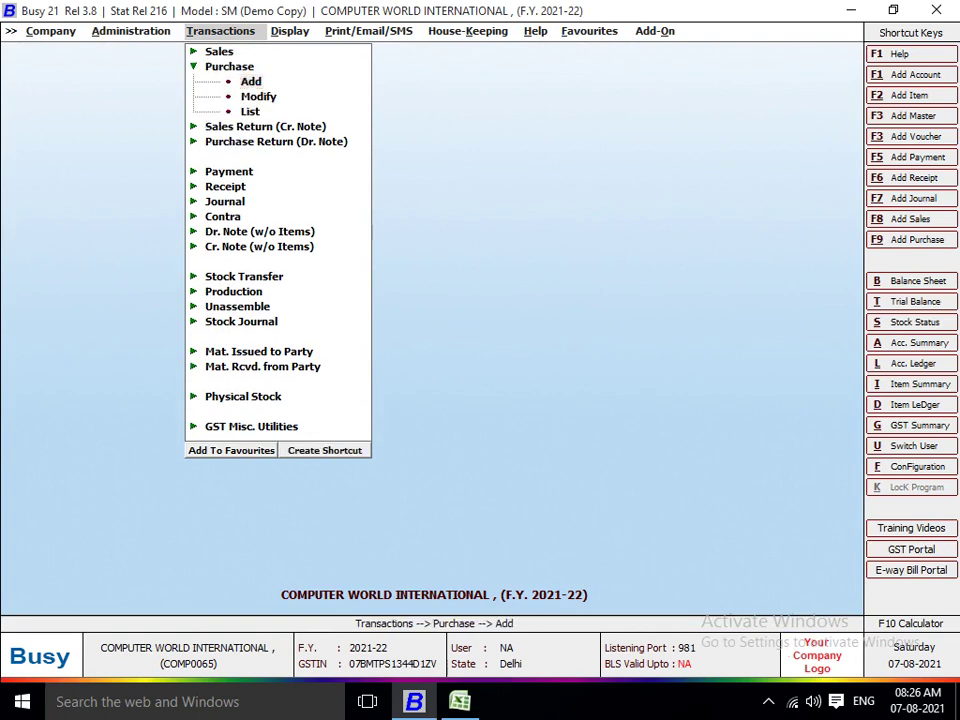
pyautogui.press('Return')
pyautogui.press('Return')
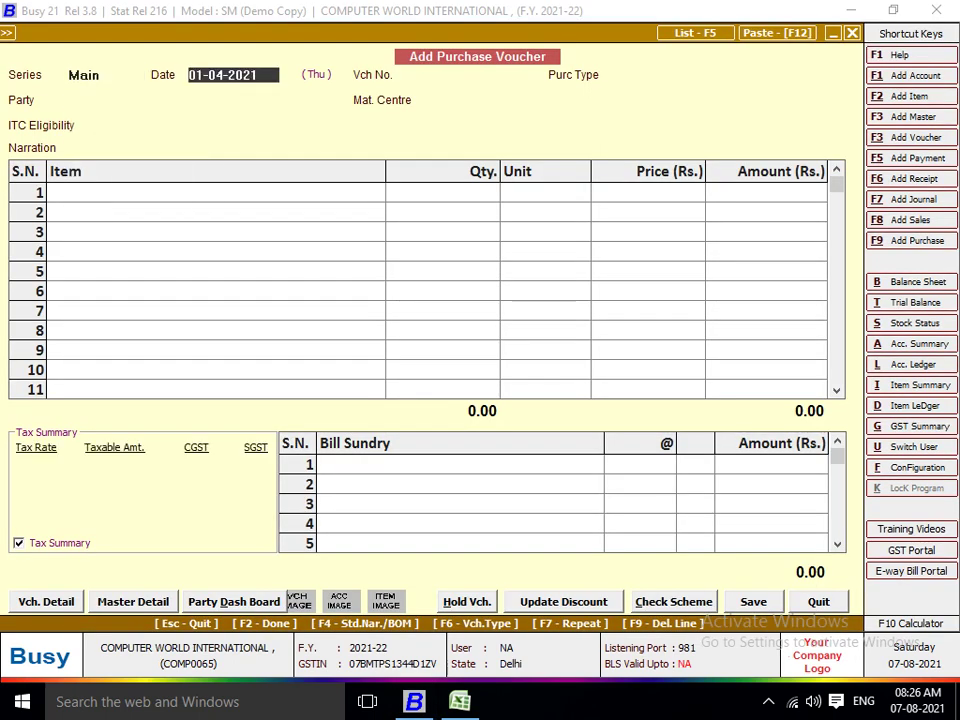
pyautogui.hotkey('alt', 'Tab')
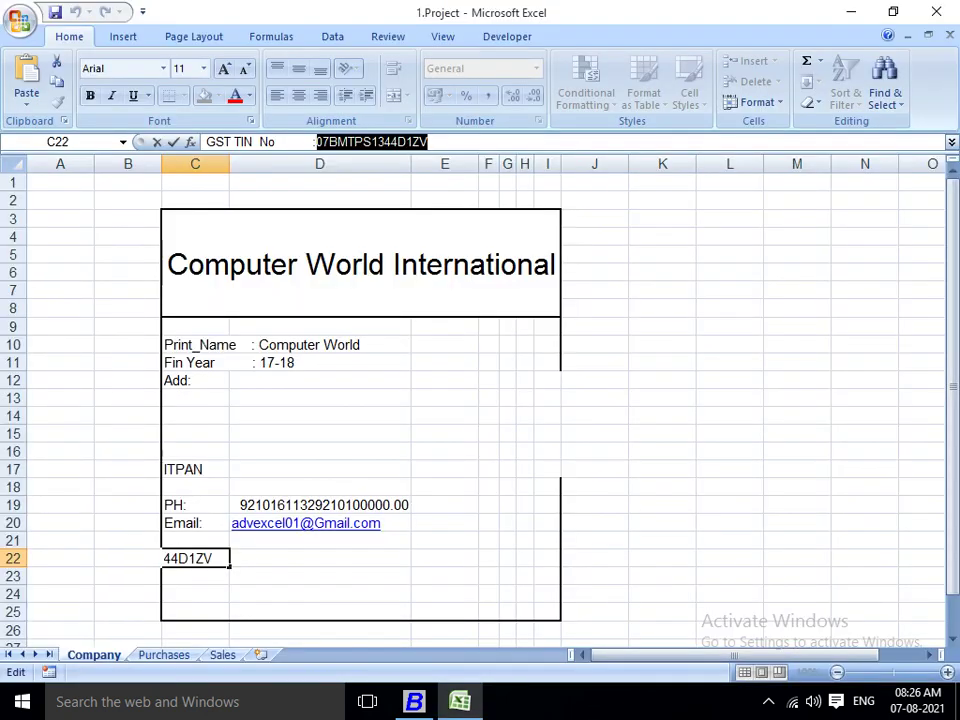
pyautogui.hotkey('ctrl', 'pagedown')
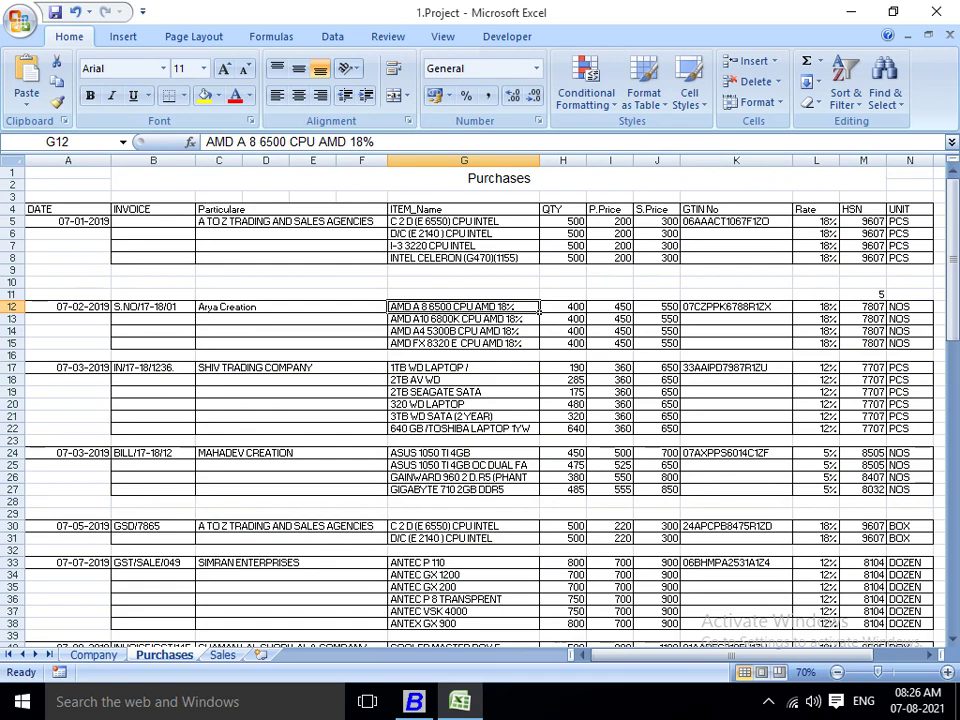
pyautogui.click(285, 221)
pyautogui.hotkey('alt', 'Tab')
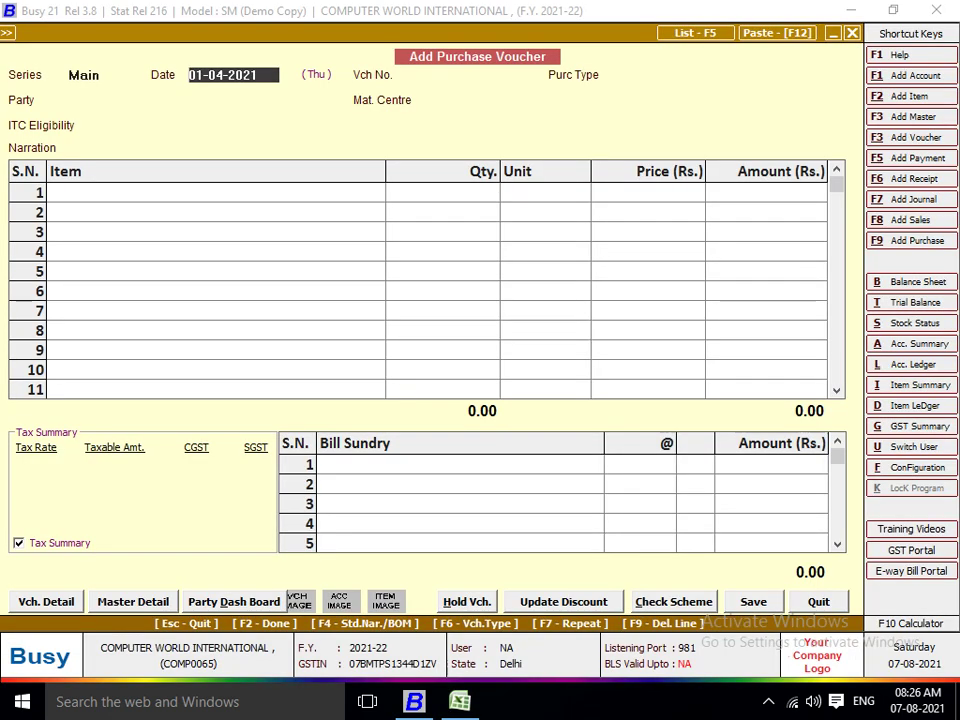
pyautogui.press('Return')
pyautogui.hotkey('alt', 'Tab')
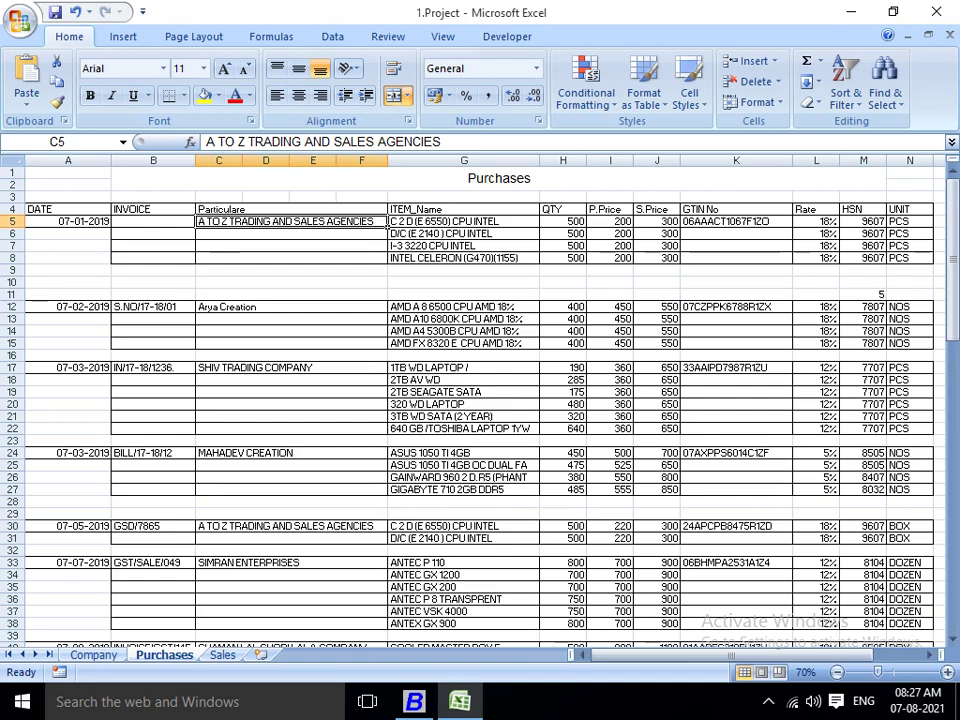
# Try purchase type filters 5, 12, 18 and 28, then clear the field.
pyautogui.hotkey('alt', 'Tab')
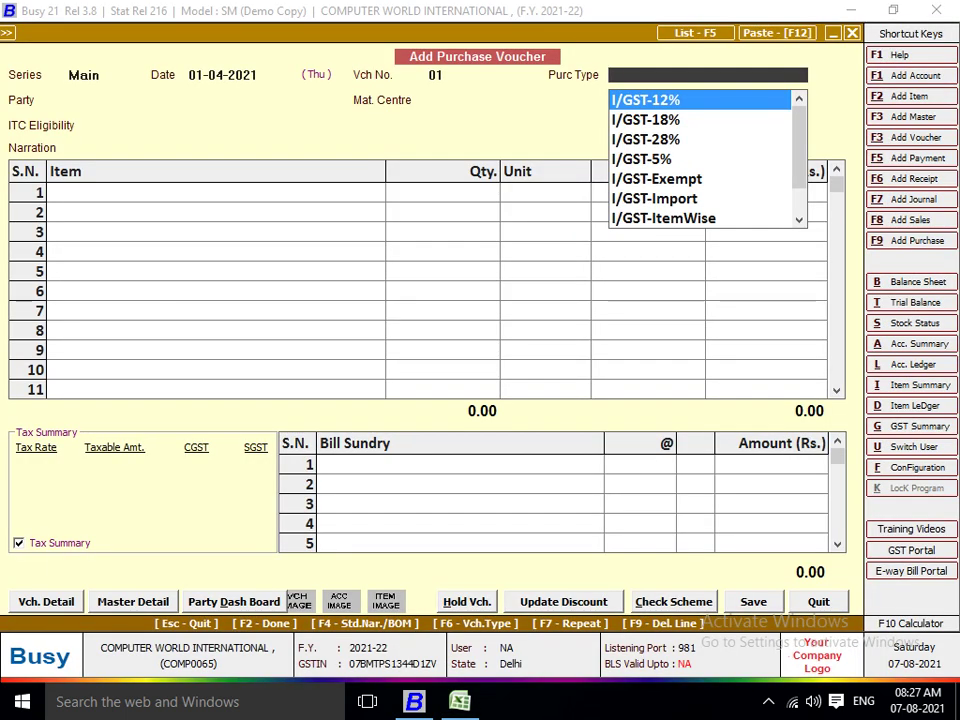
pyautogui.write('5')
pyautogui.press('BackSpace')
pyautogui.write('12')
pyautogui.press('BackSpace')
pyautogui.press('BackSpace')
pyautogui.write('18')
pyautogui.press('BackSpace')
pyautogui.write('2')
pyautogui.press('BackSpace')
pyautogui.press('BackSpace')
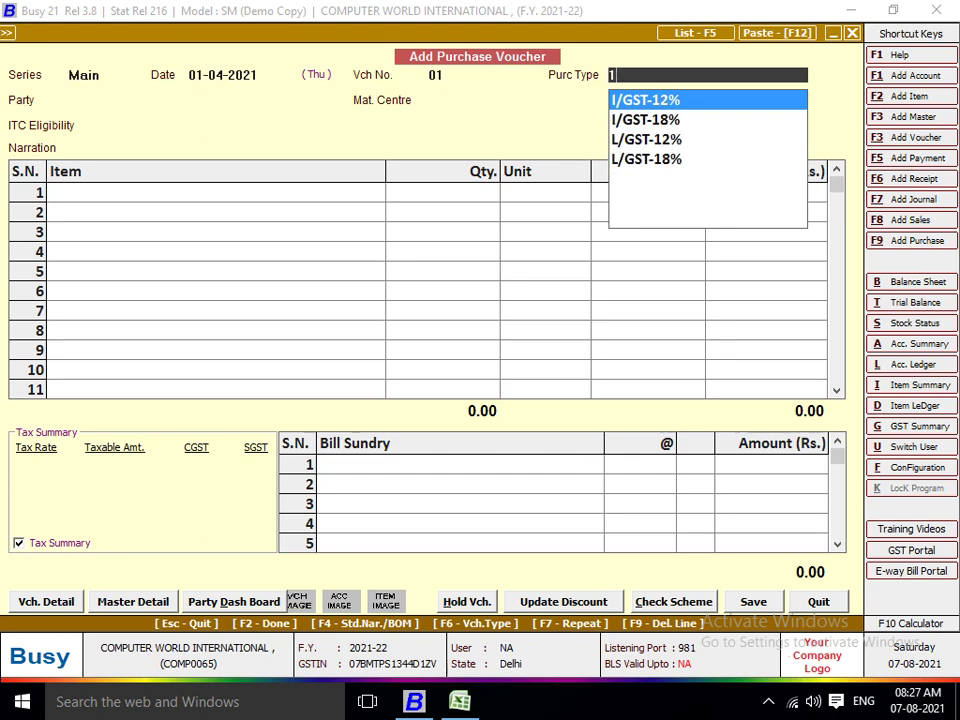
pyautogui.write('28')
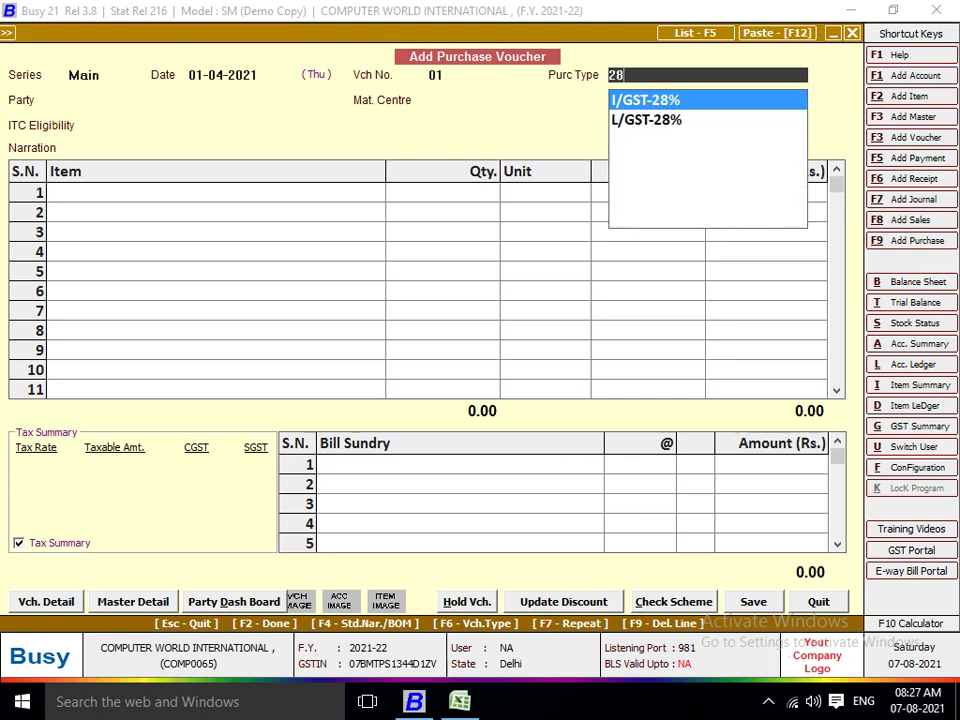
pyautogui.press('Escape')
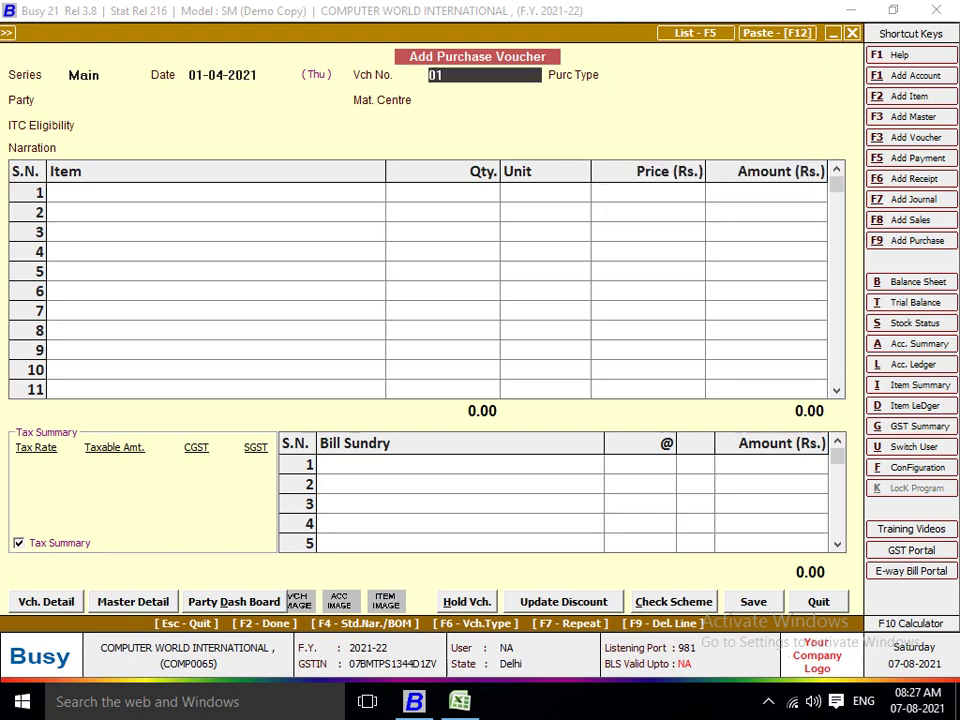
pyautogui.press('Return')
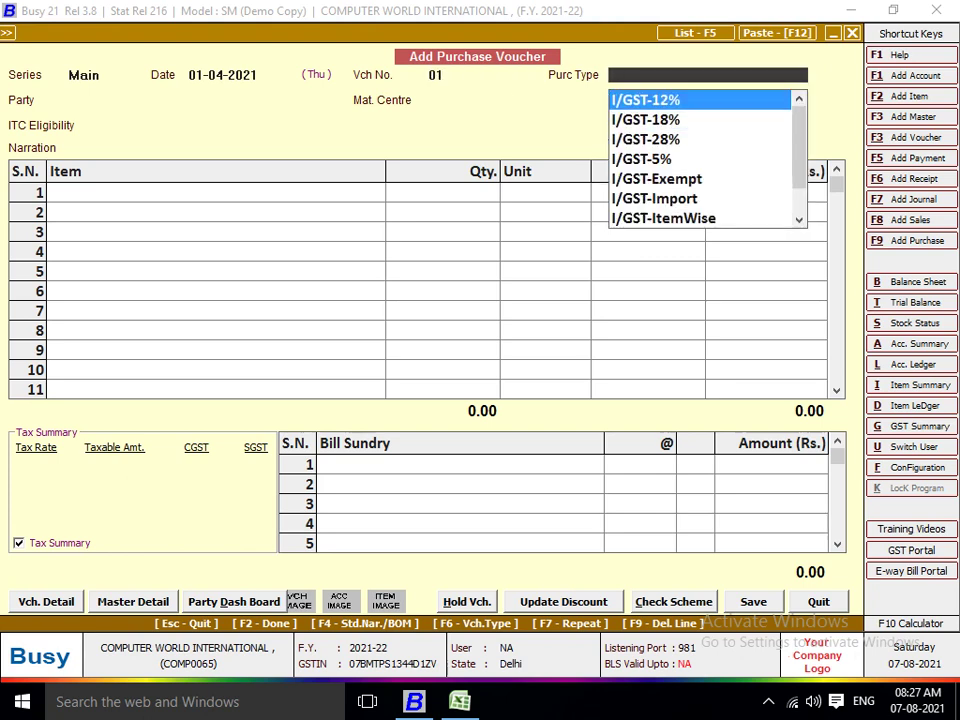
# Filter purchase types by 1 and compare the I/GST and L/GST 12% and 18% options.
pyautogui.write('1')
pyautogui.press('Down')
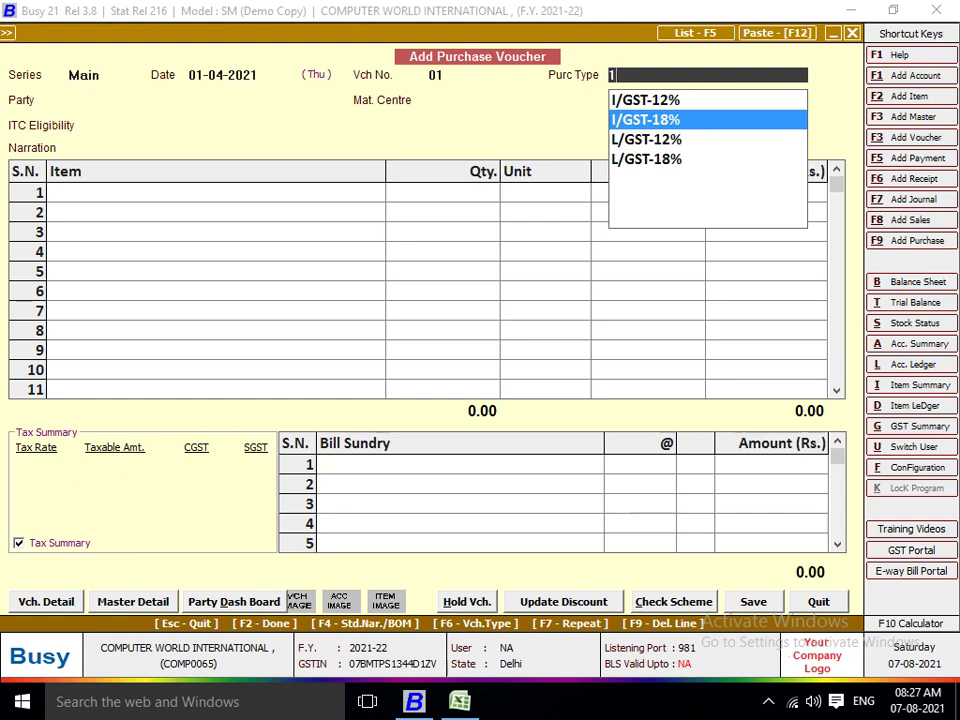
pyautogui.press('Down')
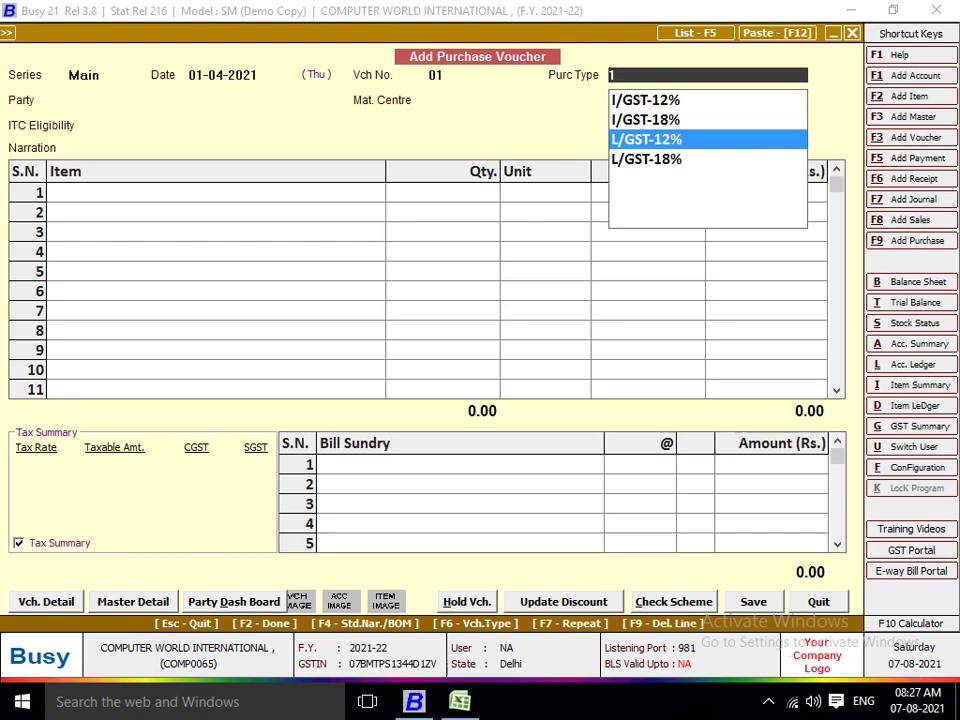
pyautogui.press('Up')
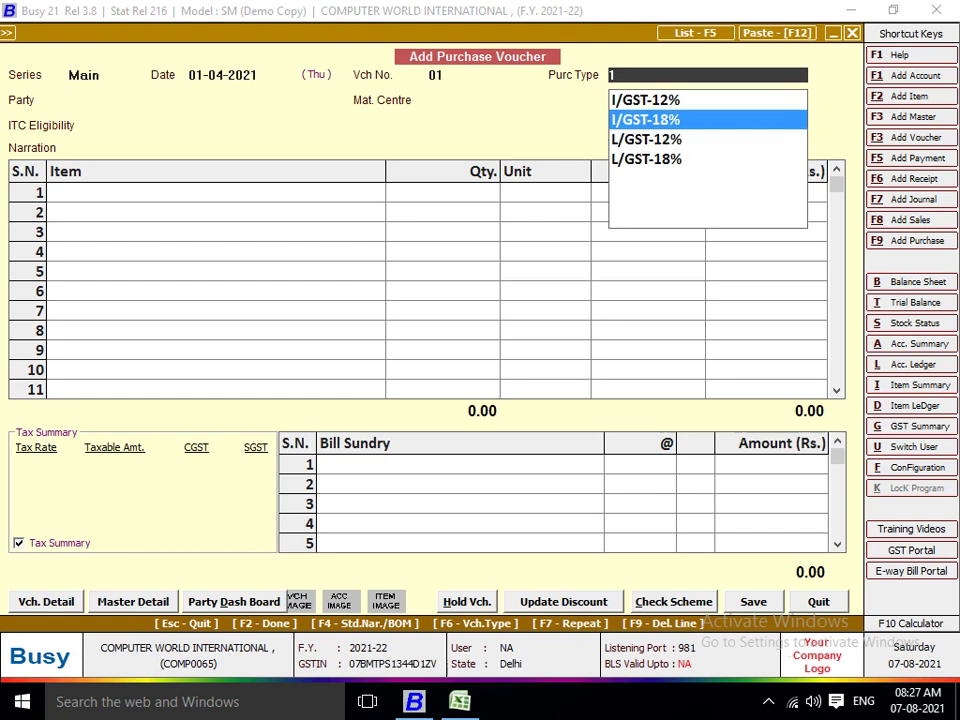
pyautogui.press('Up')
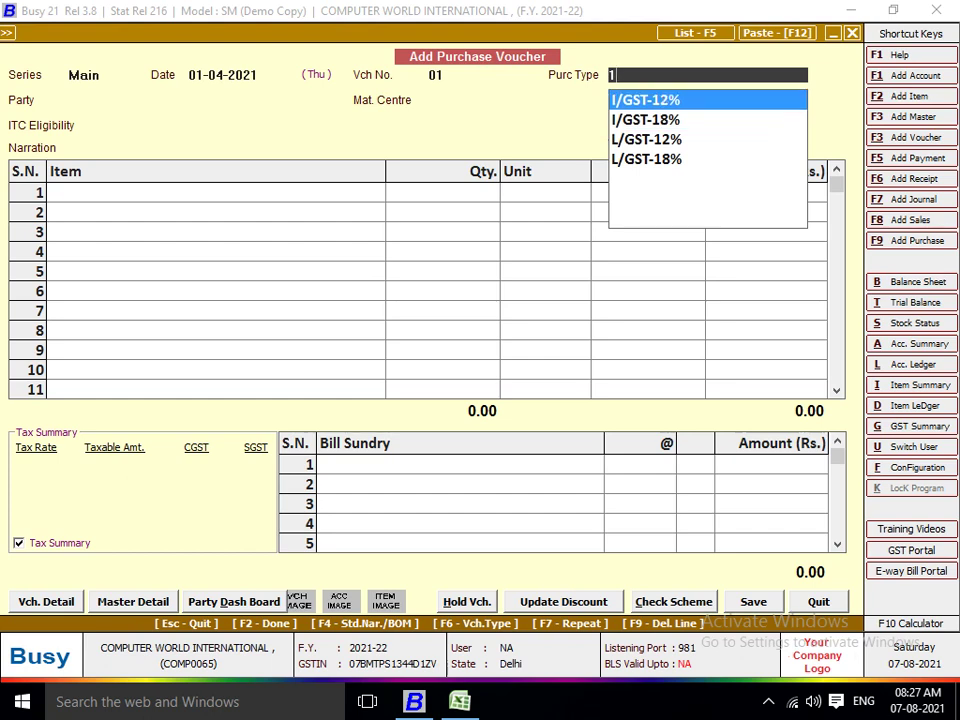
pyautogui.press('BackSpace')
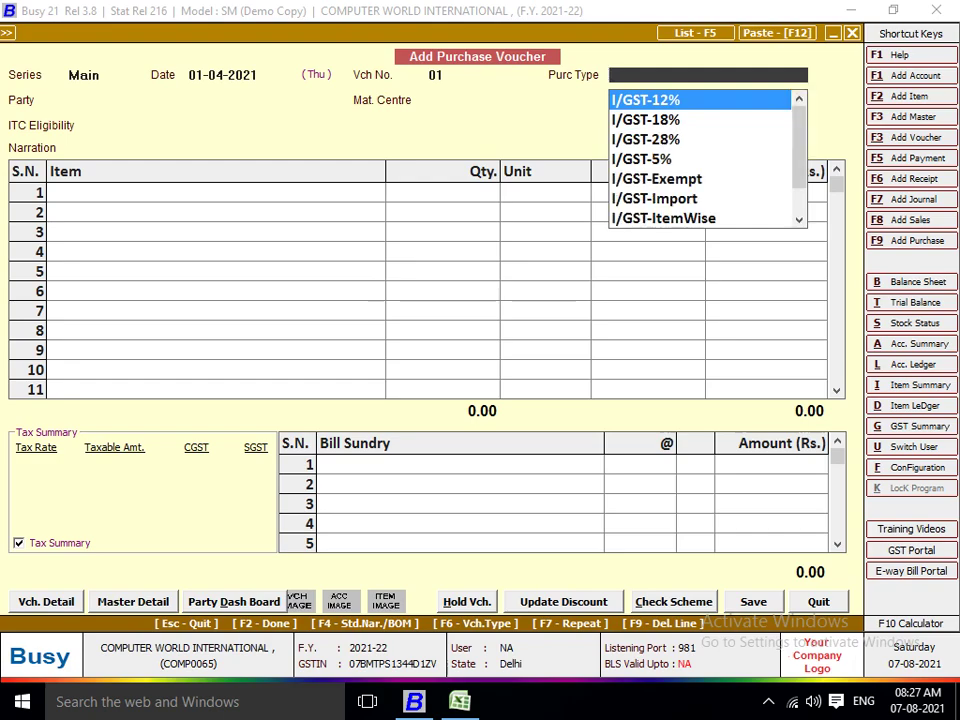
# Check the rate in Excel, then pick an 18% purchase type, comparing I/GST-18% and L/GST-18%.
pyautogui.hotkey('alt', 'Tab')
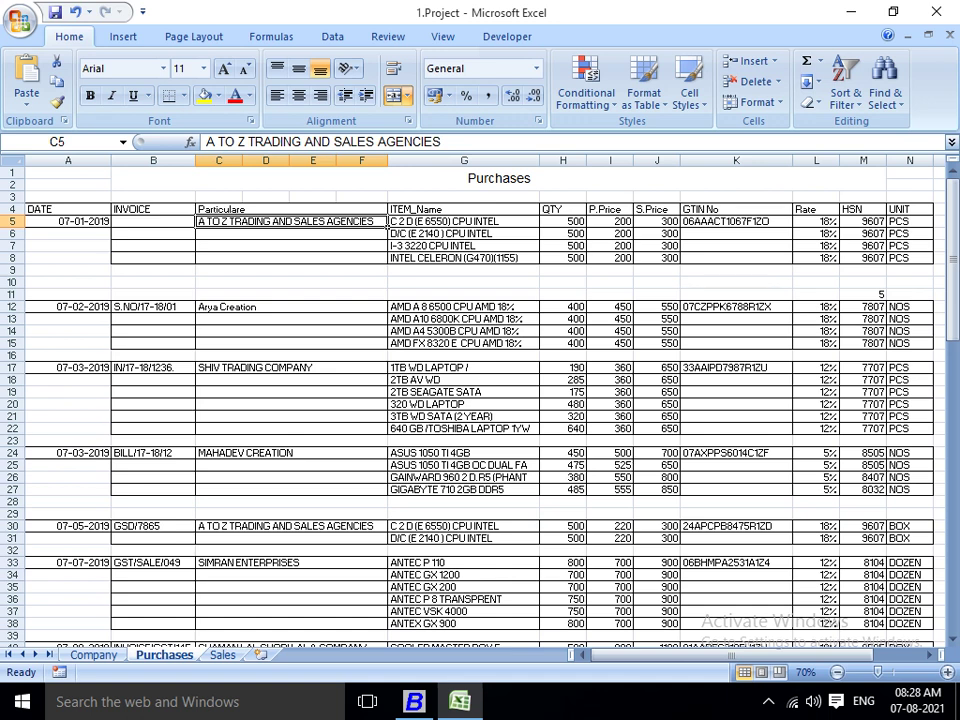
pyautogui.hotkey('alt', 'Tab')
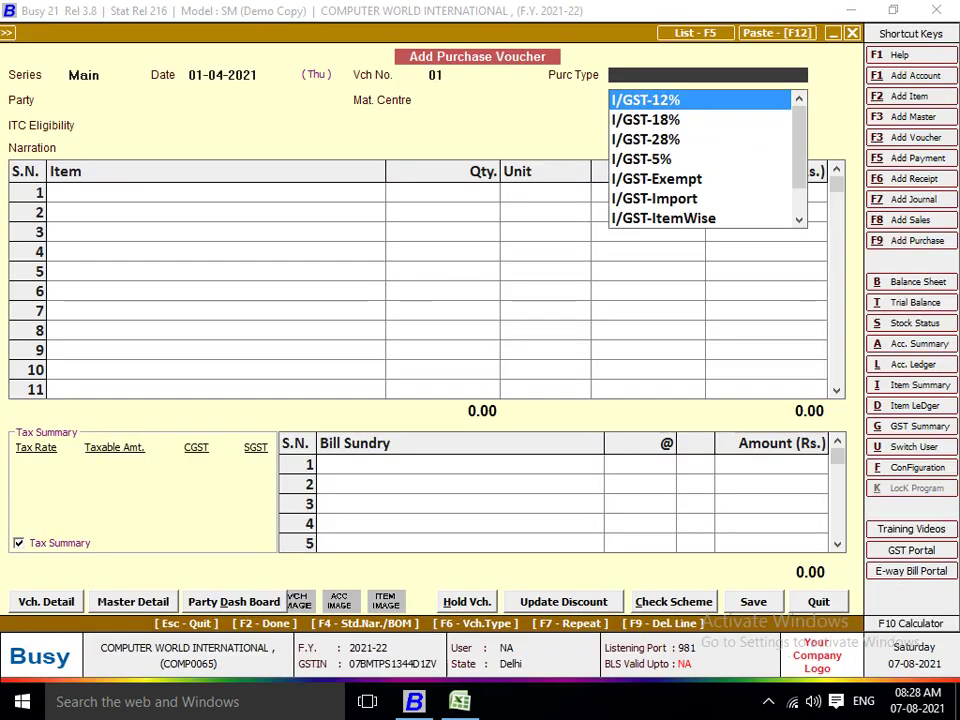
pyautogui.write('18')
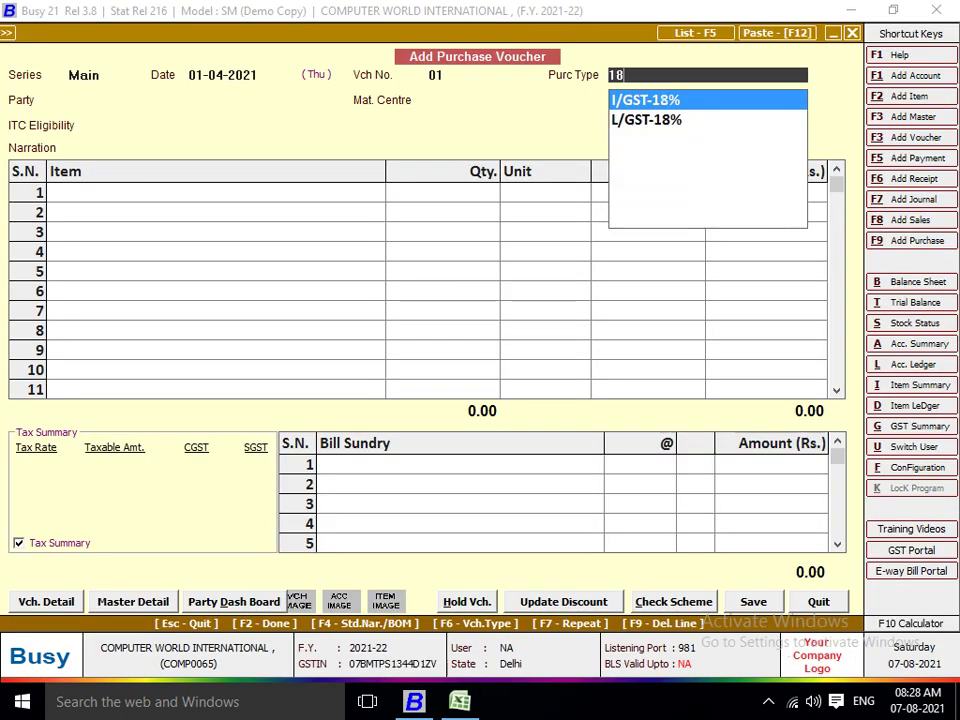
pyautogui.press('Down')
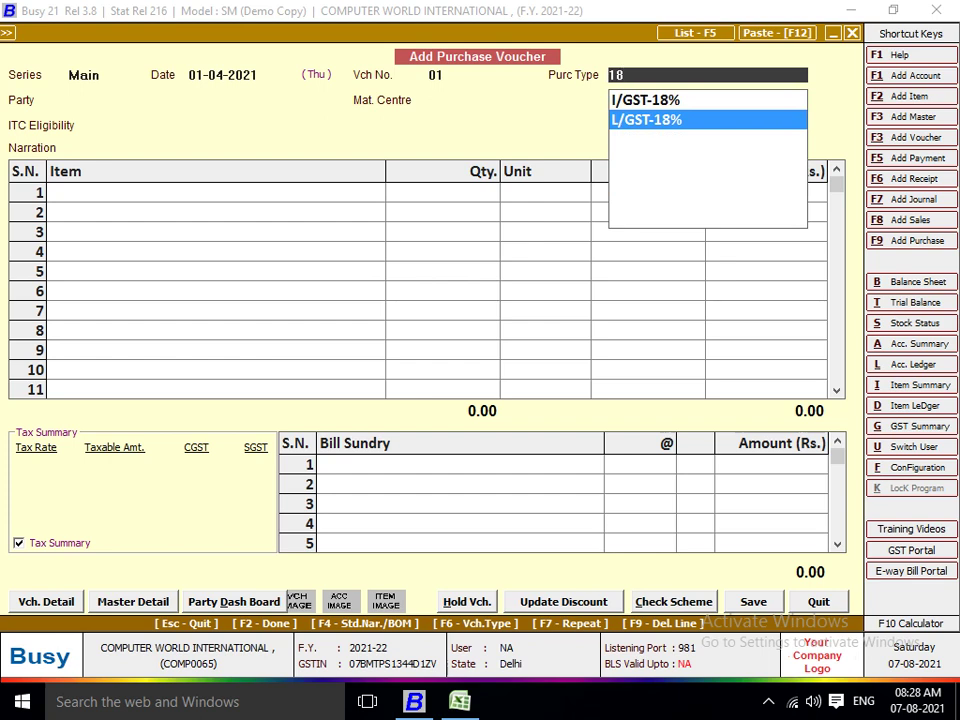
pyautogui.hotkey('alt', 'Tab')
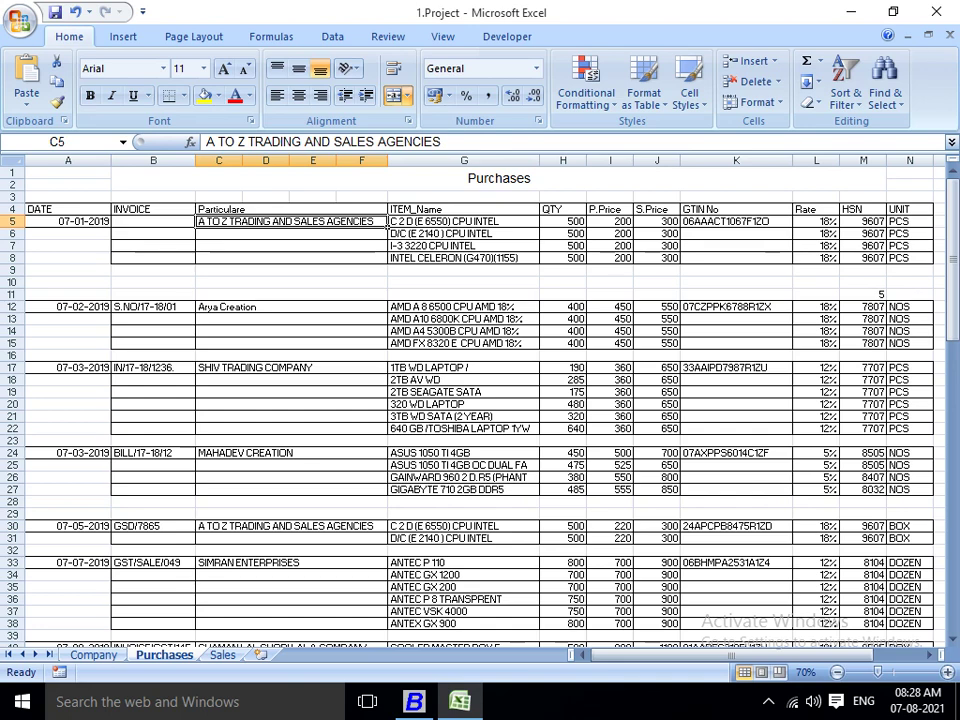
pyautogui.hotkey('alt', 'Tab')
pyautogui.press('Up')
pyautogui.press('Down')
pyautogui.press('Up')
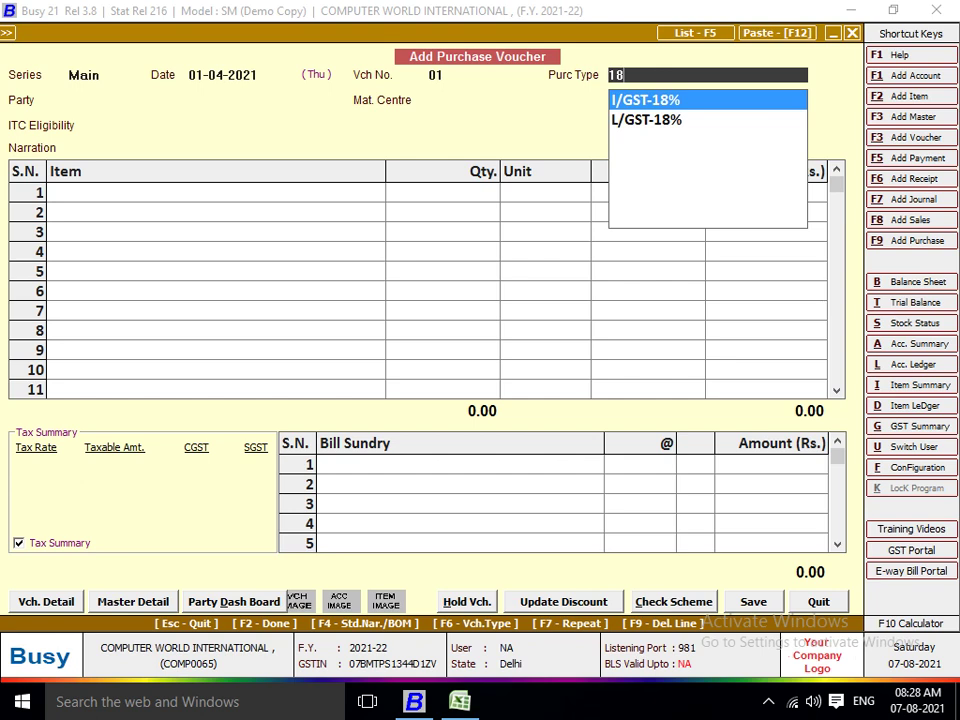
pyautogui.press('Down')
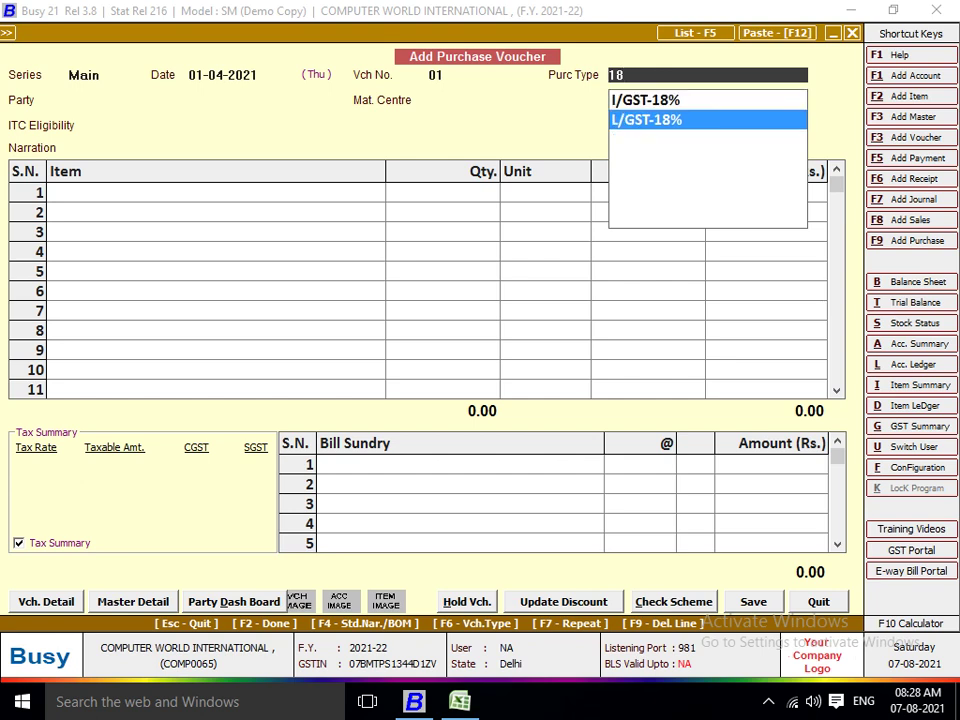
pyautogui.press('Return')
pyautogui.hotkey('shift', 'Tab')
# Apply I/GST-18% and name a new party account from Excel C5: A TO Z TRADING AND SALES AGENCIES.
pyautogui.write('18')
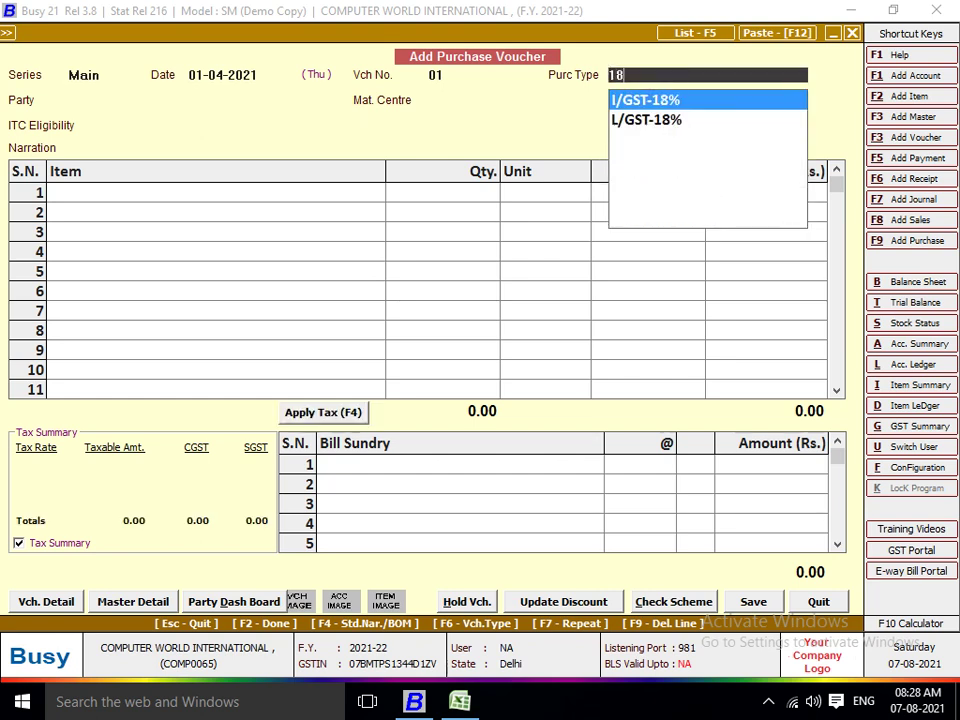
pyautogui.press('Return')
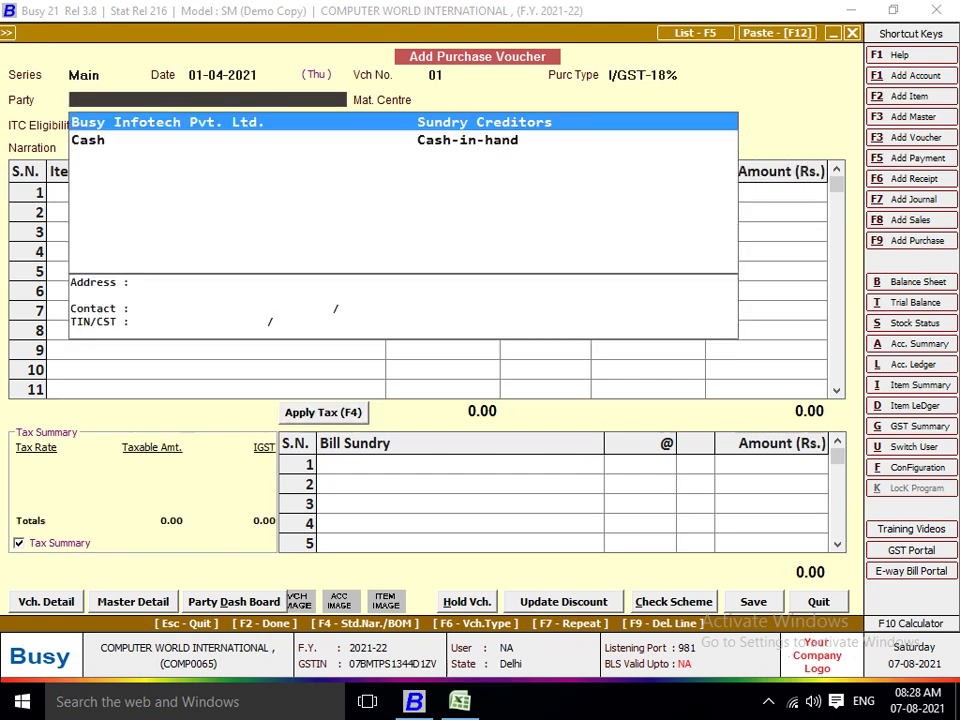
pyautogui.hotkey('alt', 'F1')
pyautogui.hotkey('alt', 'Tab')
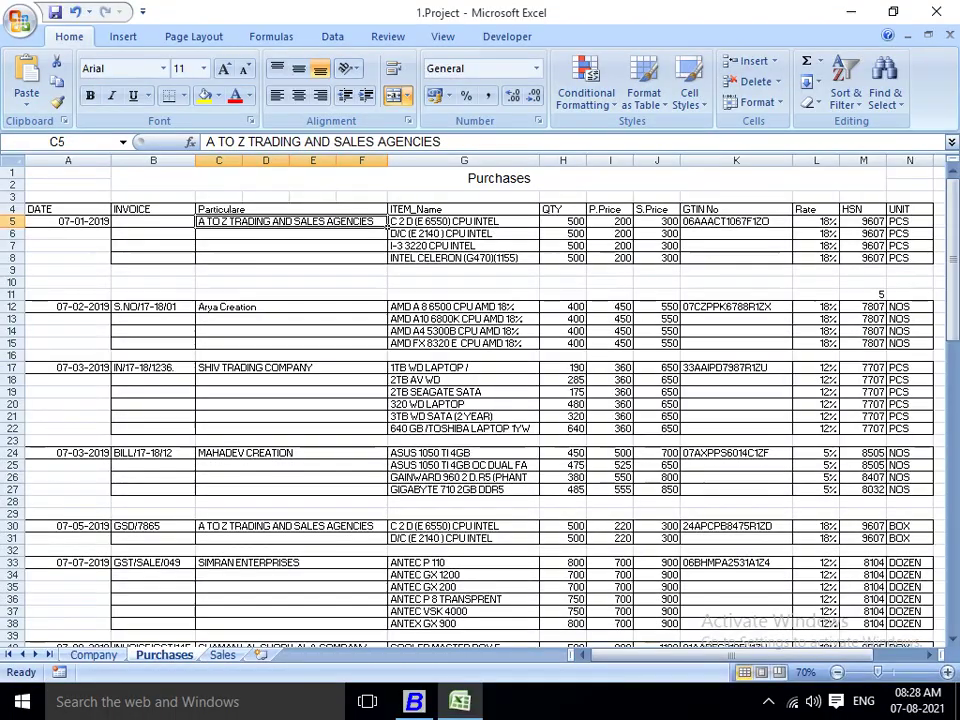
pyautogui.hotkey('ctrl', 'c')
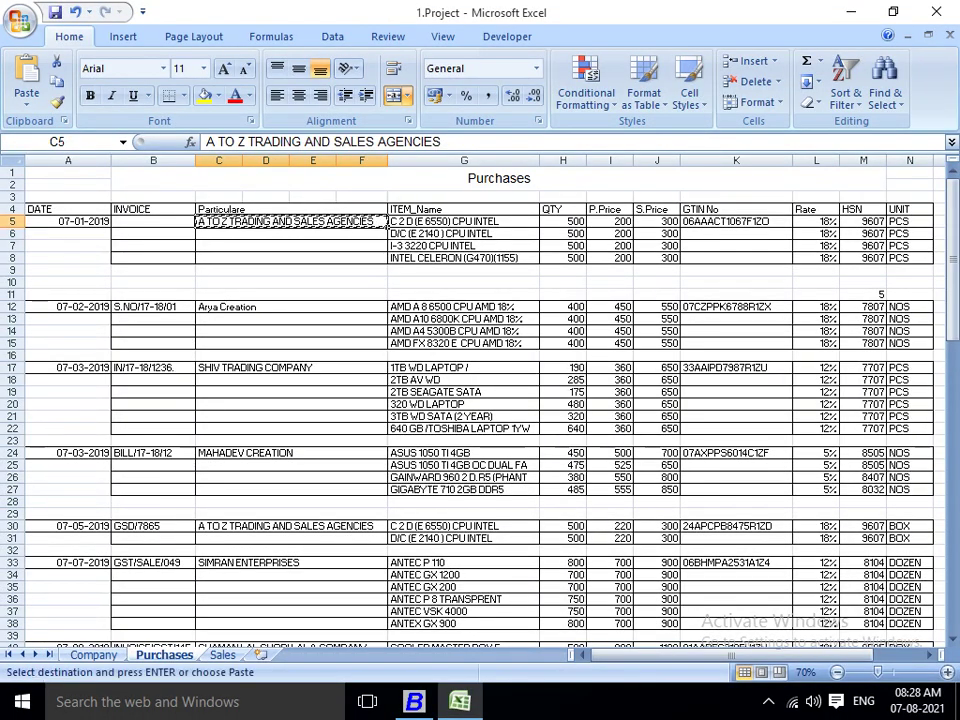
pyautogui.hotkey('alt', 'Tab')
pyautogui.hotkey('ctrl', 'v')
# Place the account under Sundry Creditors as a Registered dealer.
pyautogui.press('Return')
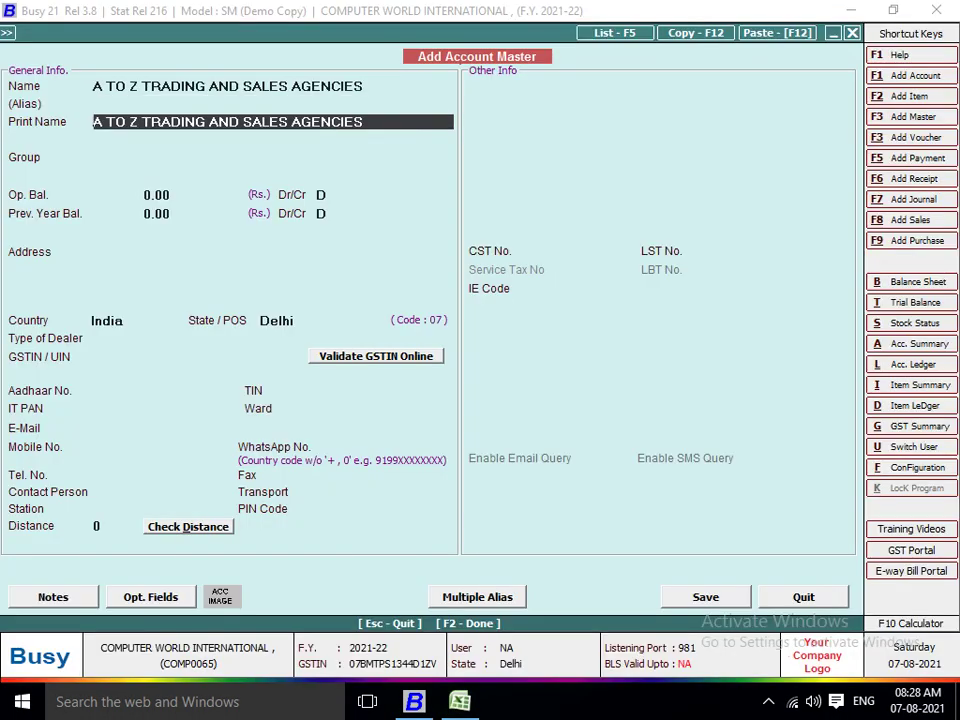
pyautogui.press('Return')
pyautogui.write('SUN')
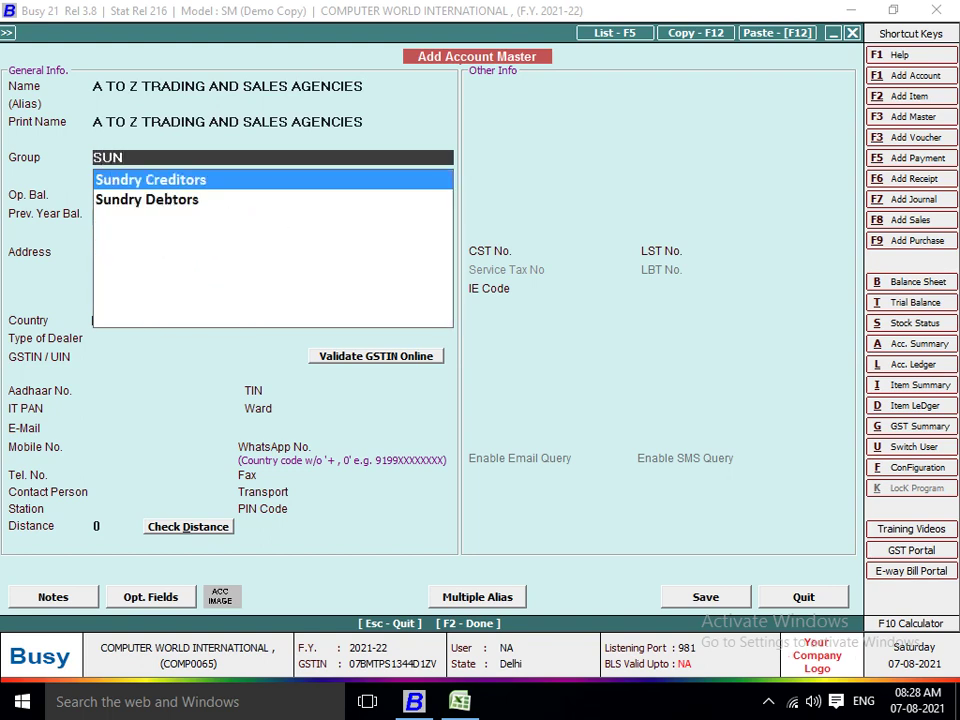
pyautogui.press('Return')
pyautogui.press('Return')
pyautogui.press('Return')
pyautogui.press('Return')
pyautogui.press('Return')
pyautogui.press('Return')
pyautogui.press('Return')
pyautogui.press('Return')
pyautogui.press('Return')
pyautogui.press('Return')
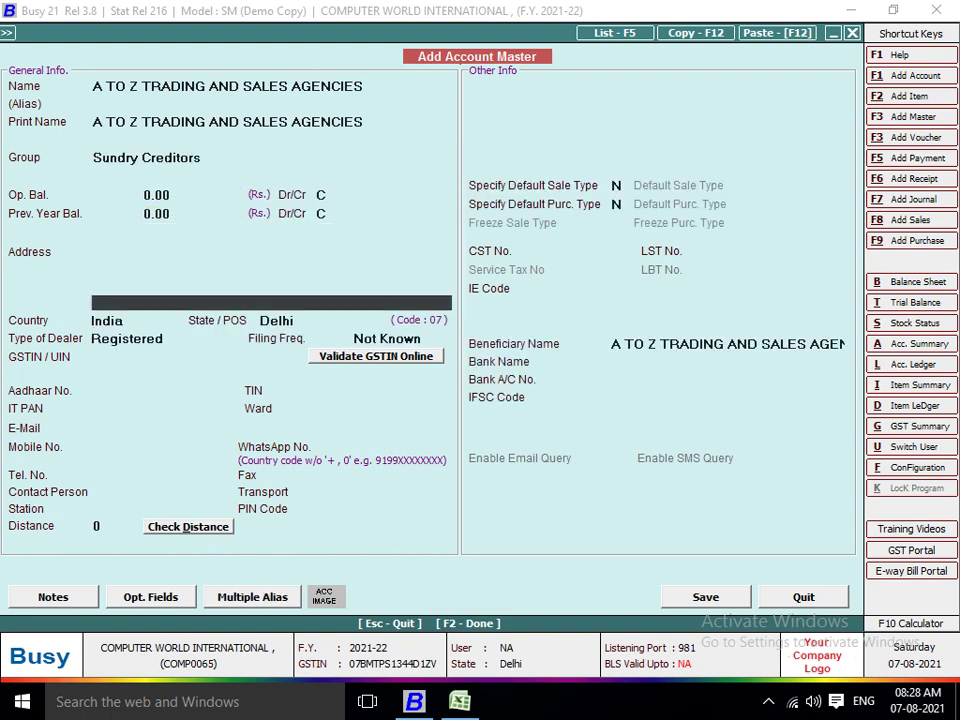
pyautogui.press('Return')
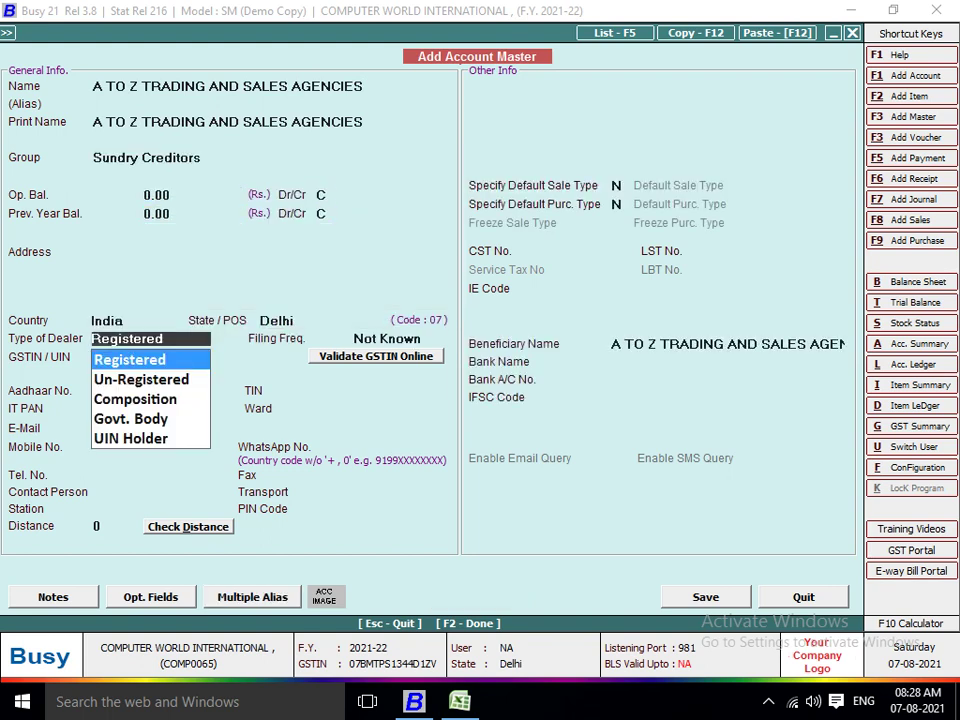
pyautogui.press('Return')
pyautogui.press('Return')
# Paste the supplier's GSTIN from Excel cell K5 into the account.
pyautogui.hotkey('alt', 'Tab')
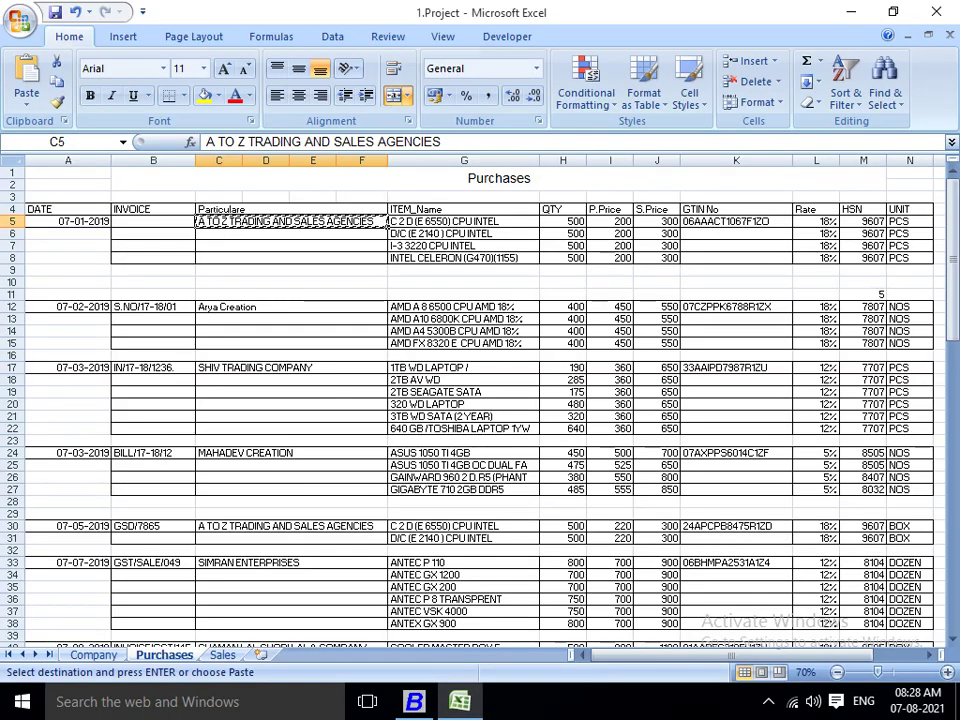
pyautogui.click(736, 221)
pyautogui.click(736, 233)
pyautogui.press('Up')
pyautogui.hotkey('ctrl', 'c')
pyautogui.hotkey('alt', 'Tab')
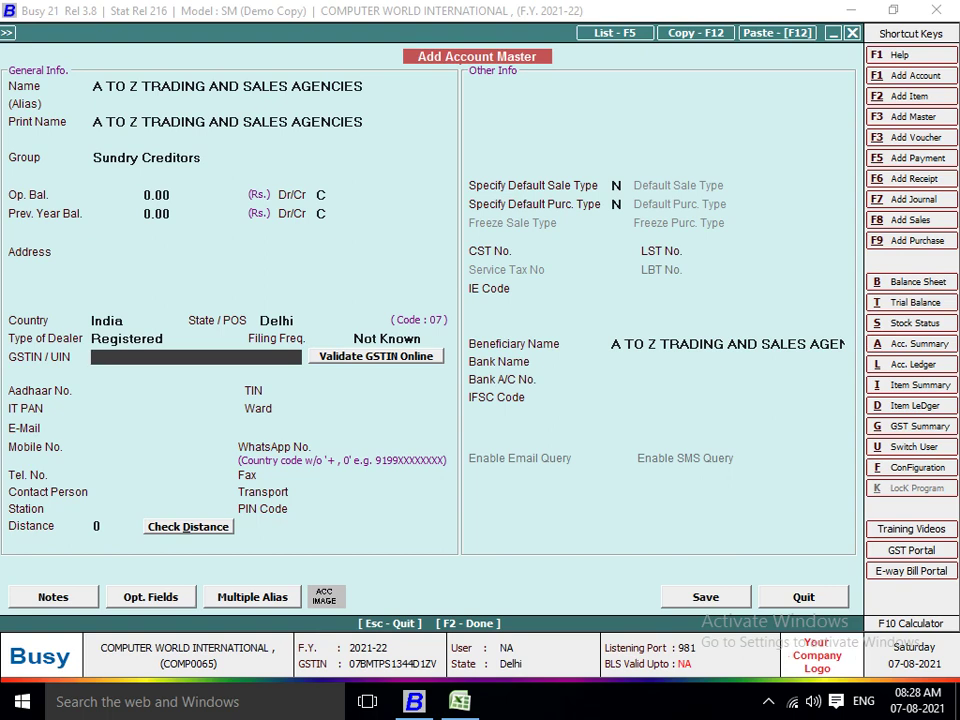
pyautogui.hotkey('ctrl', 'v')
# Confirm the GSTIN and replace the mismatched Delhi state with Haryana.
pyautogui.press('Return')
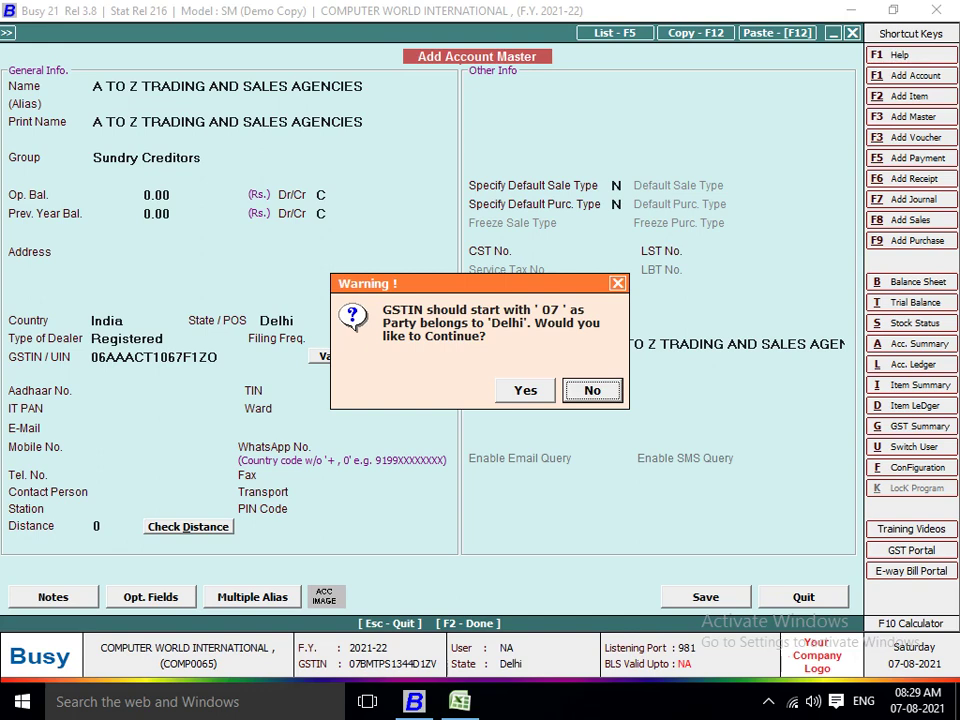
pyautogui.press('Return')
pyautogui.press('Up')
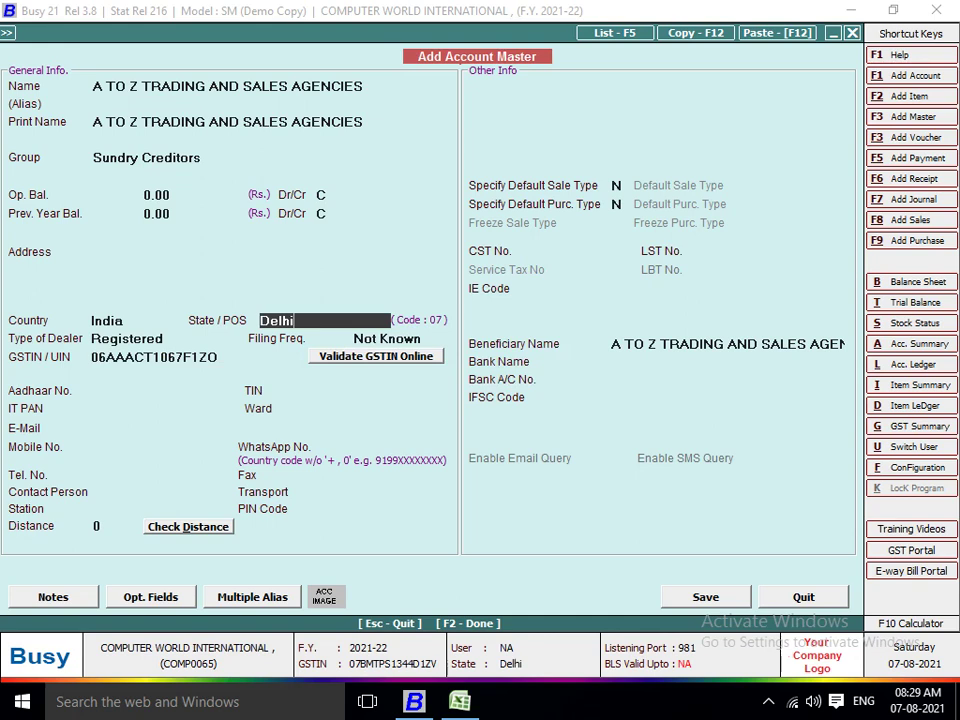
pyautogui.press('BackSpace')
pyautogui.press('BackSpace')
pyautogui.press('BackSpace')
pyautogui.press('BackSpace')
pyautogui.press('BackSpace')
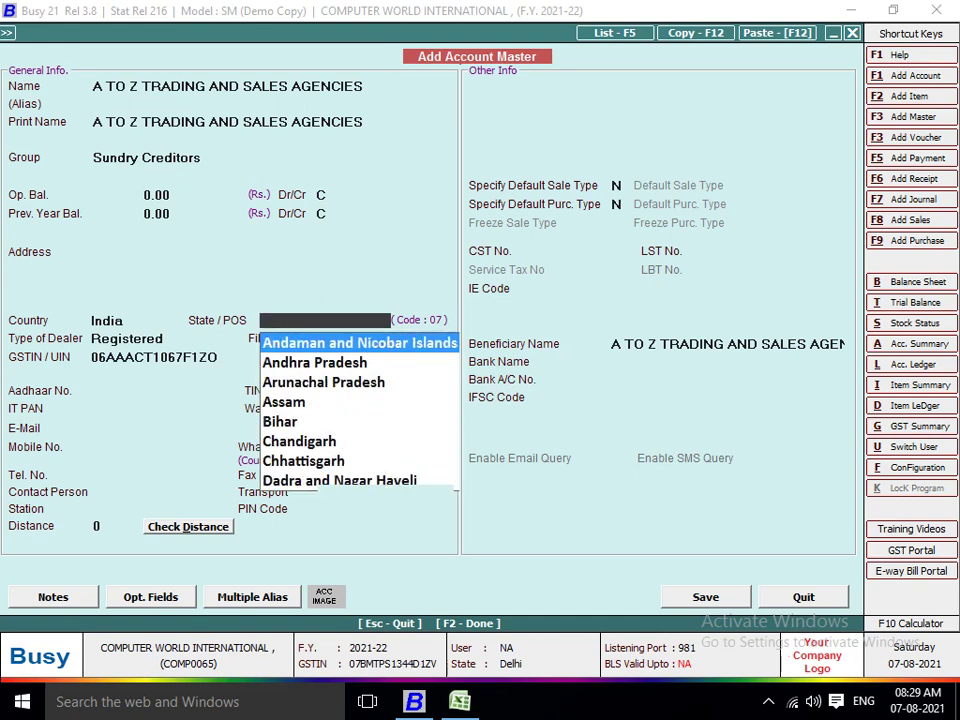
pyautogui.write('HAR')
pyautogui.press('Return')
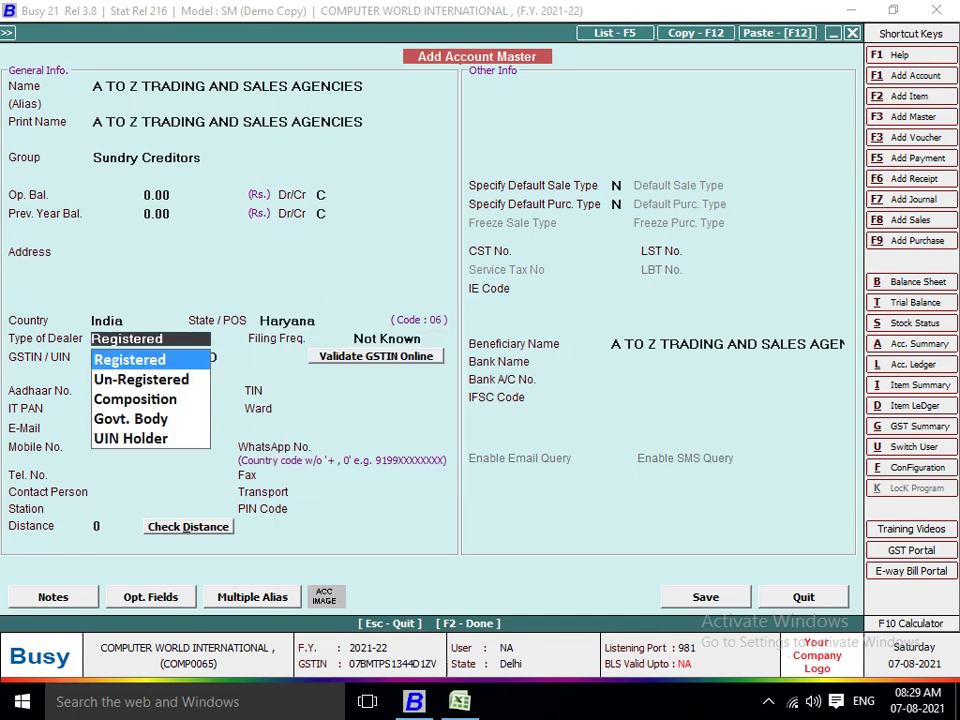
pyautogui.press('Return')
pyautogui.press('Return')
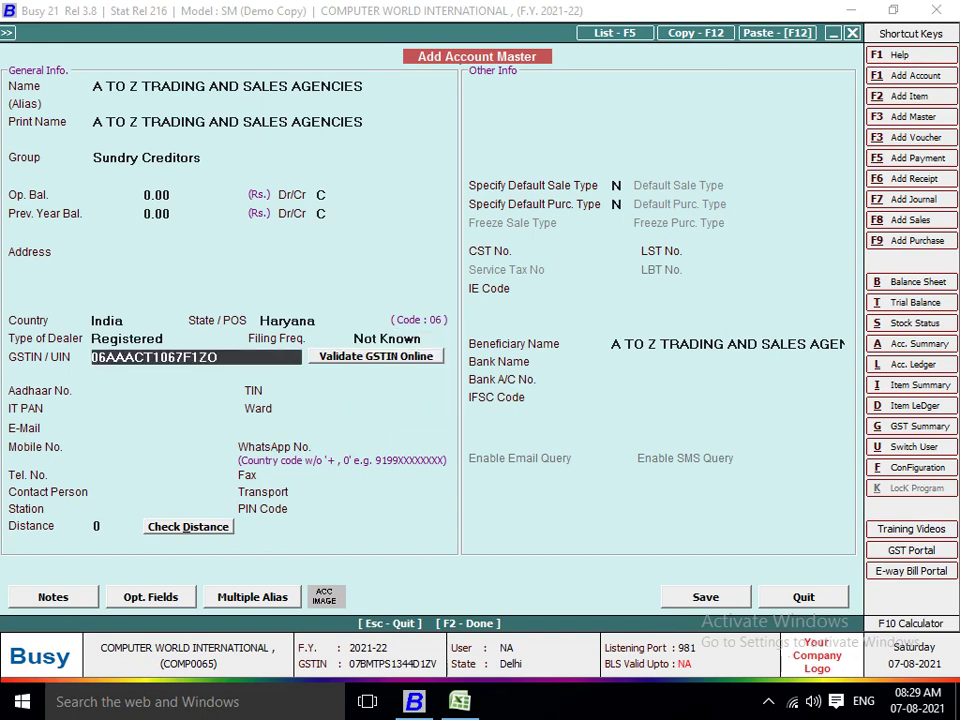
# Re-select the supplier's state, searching the list and entering HARYA for Haryana.
pyautogui.click(287, 320)
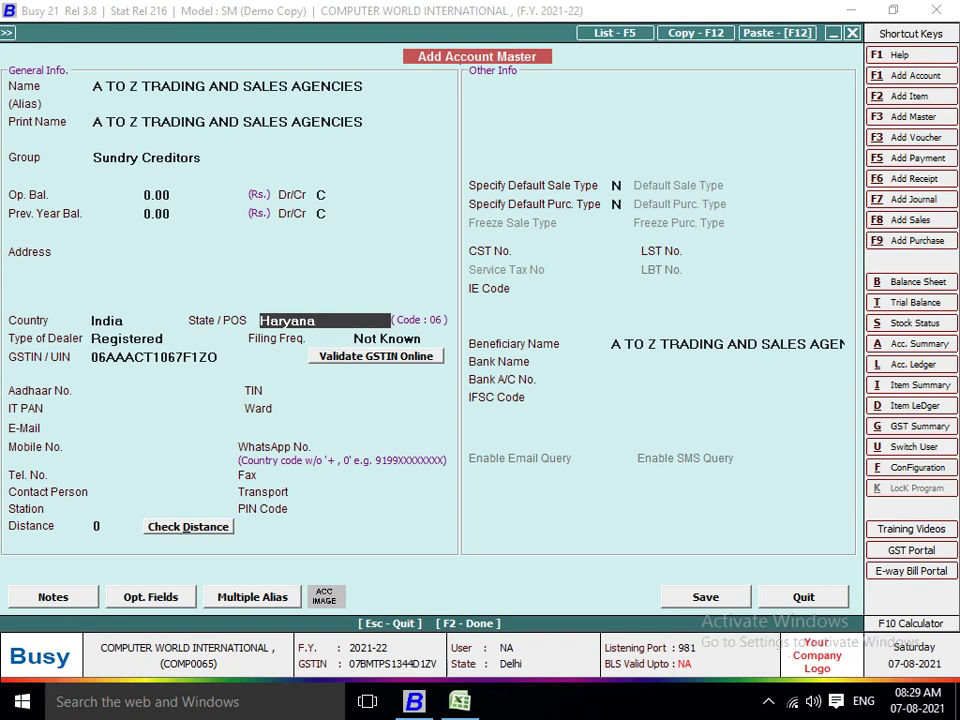
pyautogui.press('Down')
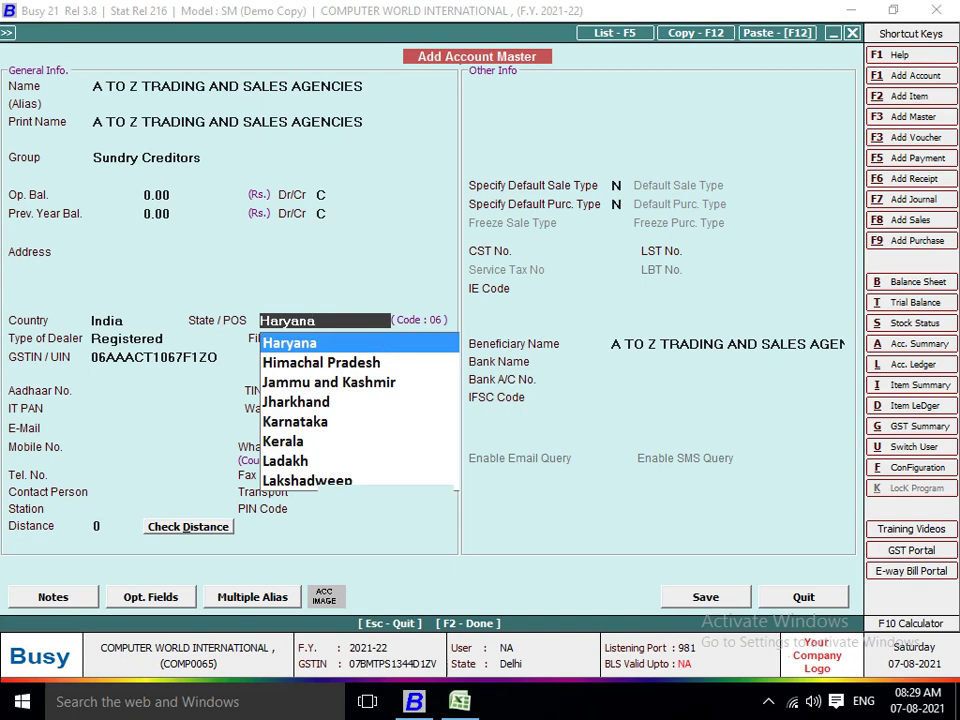
pyautogui.press('BackSpace')
pyautogui.press('BackSpace')
pyautogui.press('BackSpace')
pyautogui.press('BackSpace')
pyautogui.press('BackSpace')
pyautogui.press('BackSpace')
pyautogui.press('BackSpace')
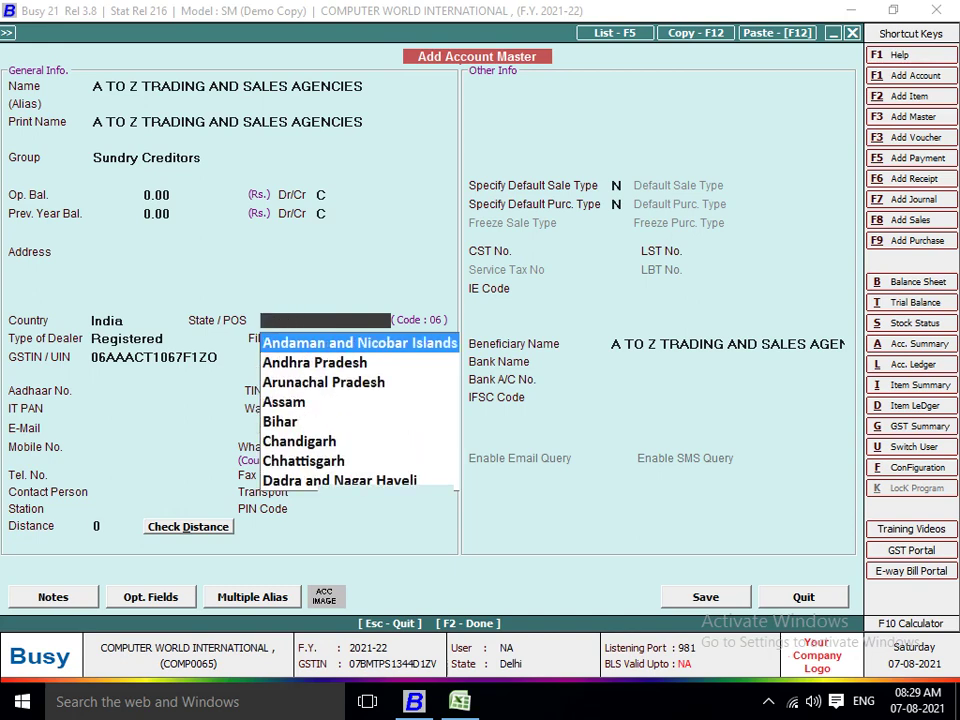
pyautogui.write('LK')
pyautogui.press('BackSpace')
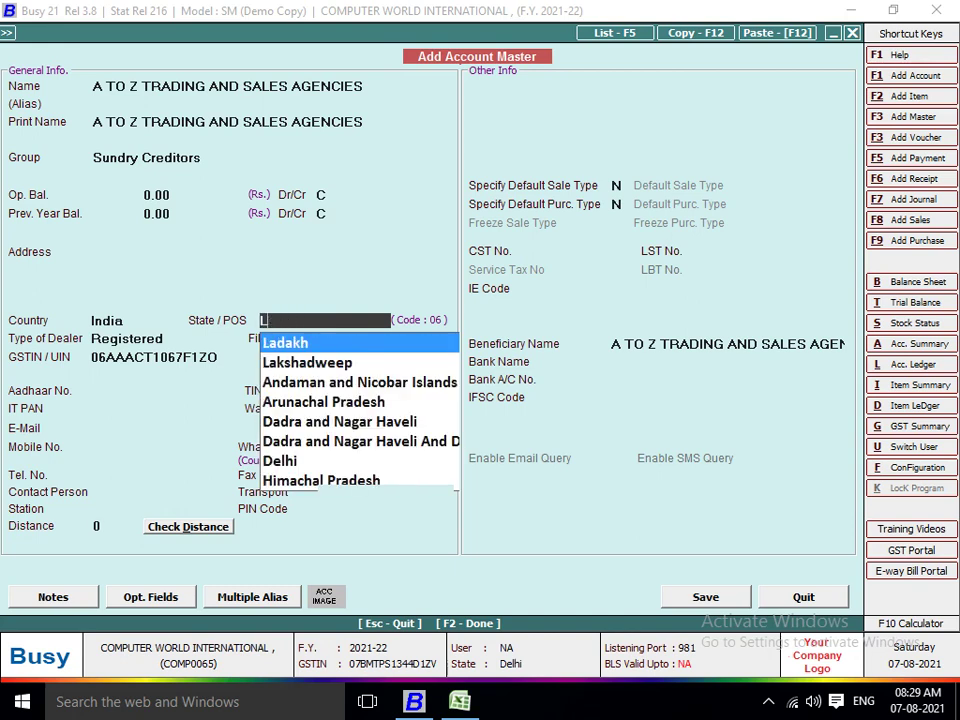
pyautogui.press('BackSpace')
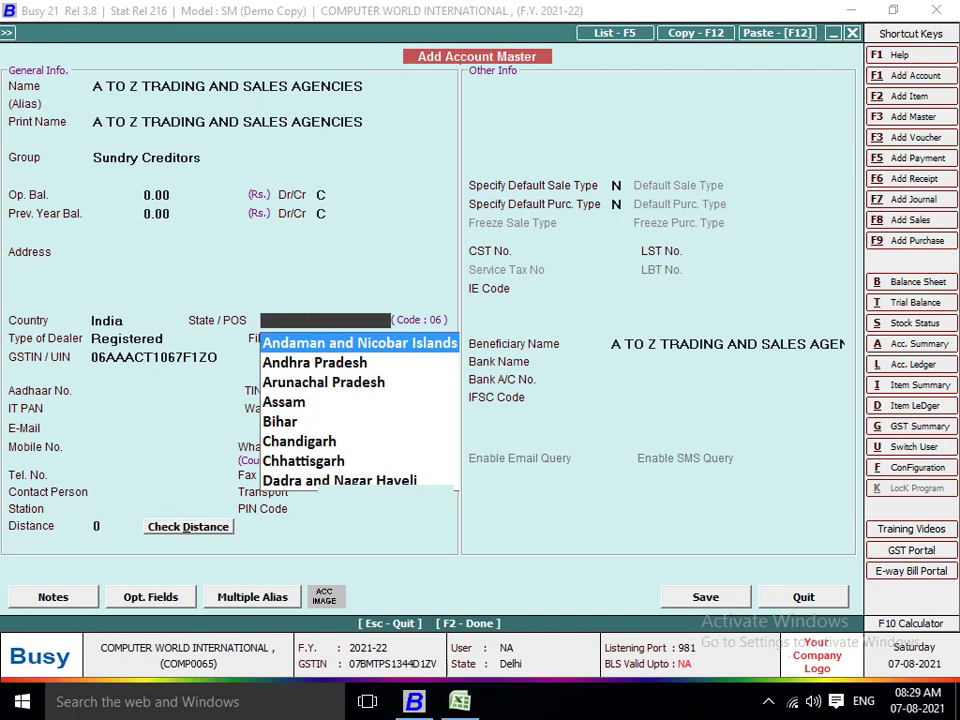
pyautogui.write('U')
pyautogui.press('BackSpace')
pyautogui.press('Escape')
pyautogui.press('Return')
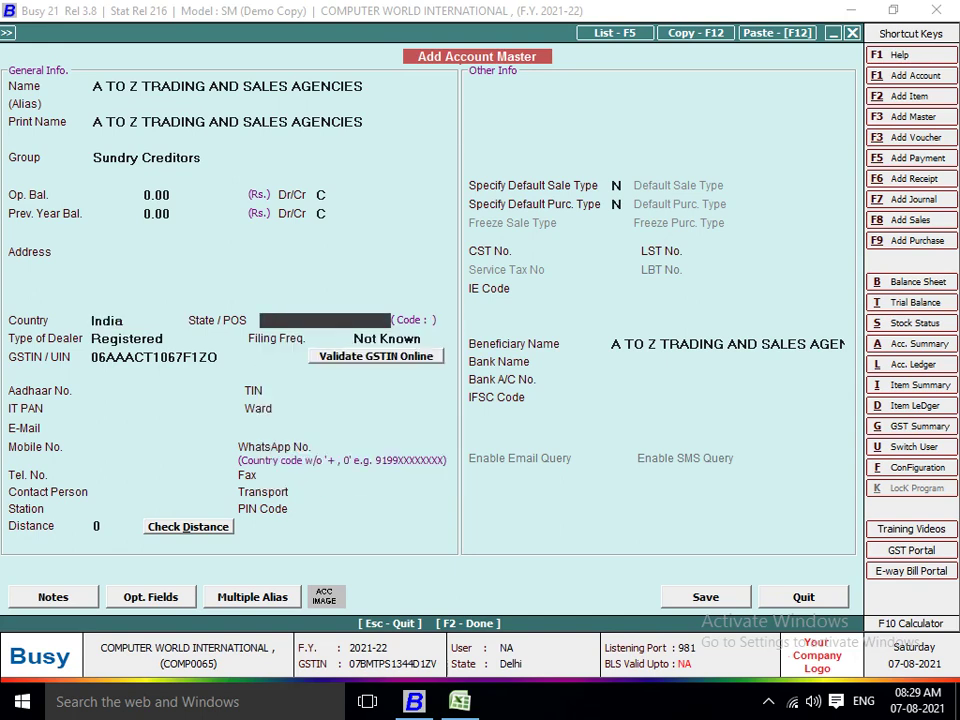
pyautogui.write('HARYA')
pyautogui.press('Return')
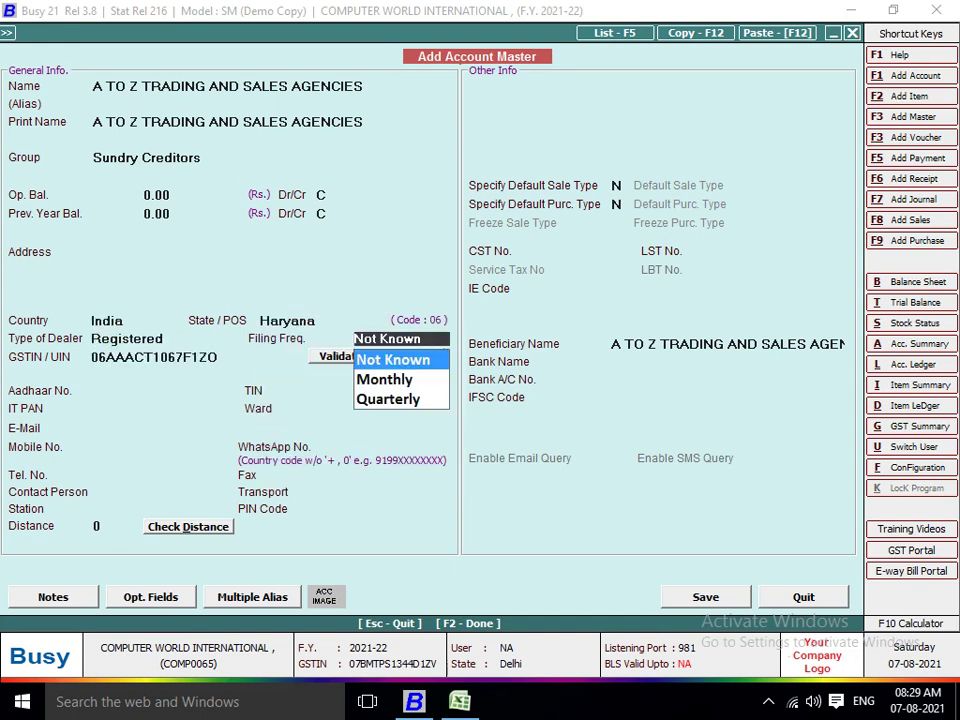
# Accept Not Known filing frequency, pass the remaining fields and save the supplier account.
pyautogui.press('Return')
pyautogui.press('Return')
pyautogui.press('Return')
pyautogui.press('Return')
pyautogui.hotkey('shift', 'Tab')
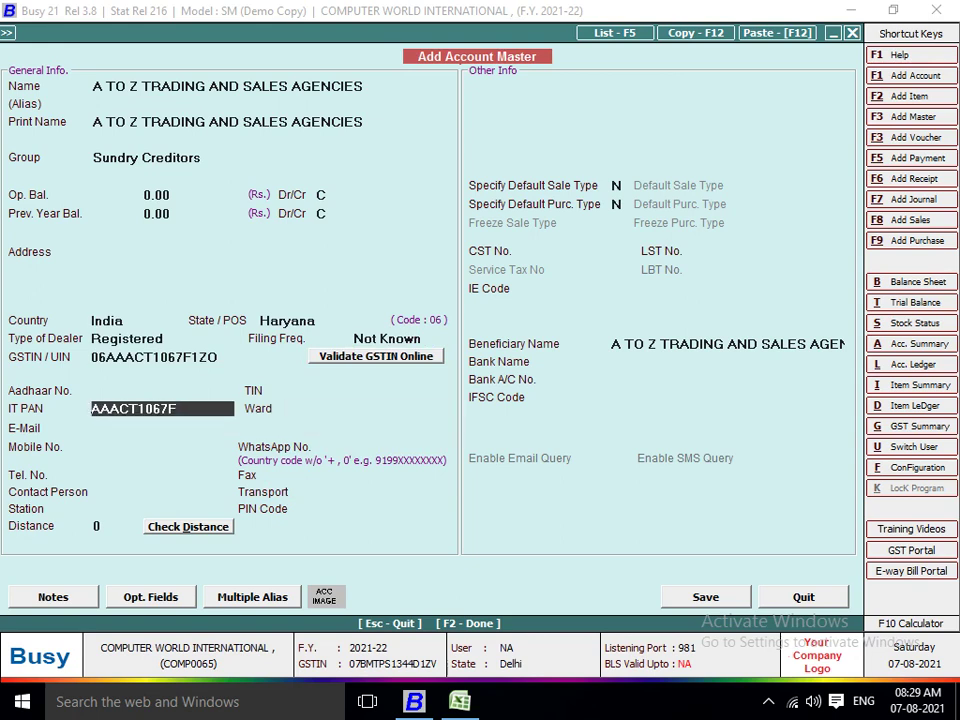
pyautogui.press('Return')
pyautogui.press('Return')
pyautogui.press('Return')
pyautogui.press('Return')
pyautogui.press('Return')
pyautogui.press('Return')
pyautogui.press('Return')
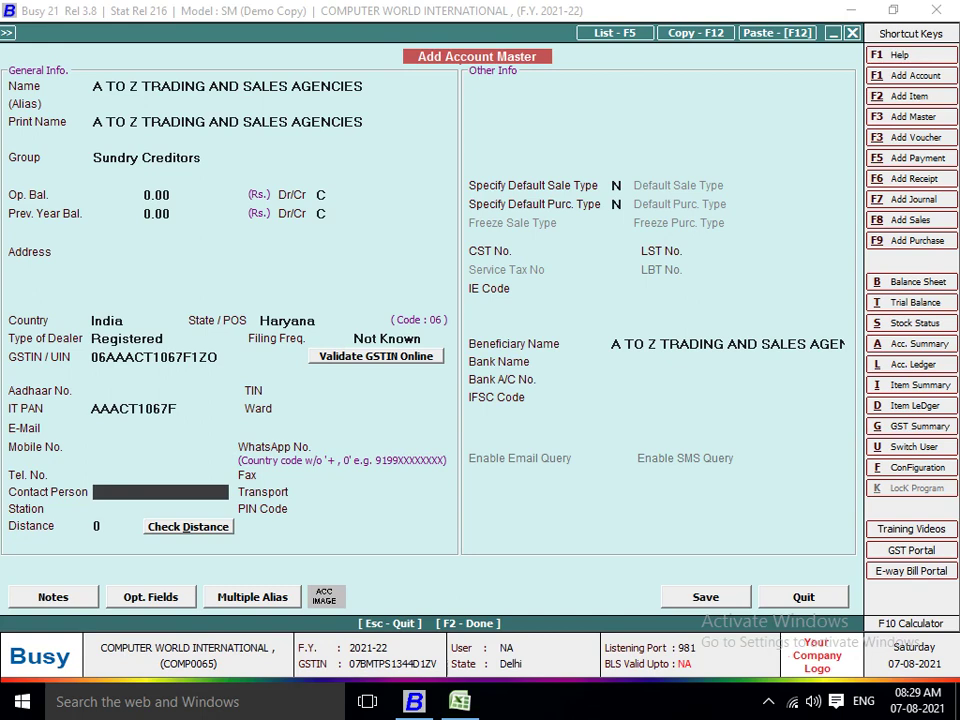
pyautogui.press('Return')
pyautogui.press('Return')
pyautogui.press('Return')
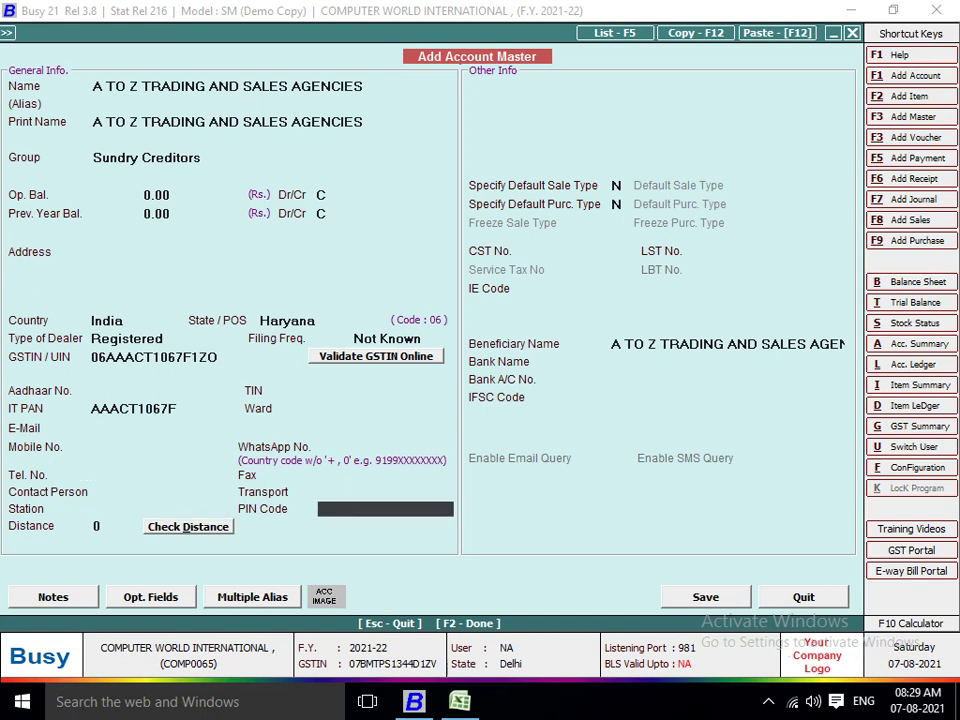
pyautogui.press('Return')
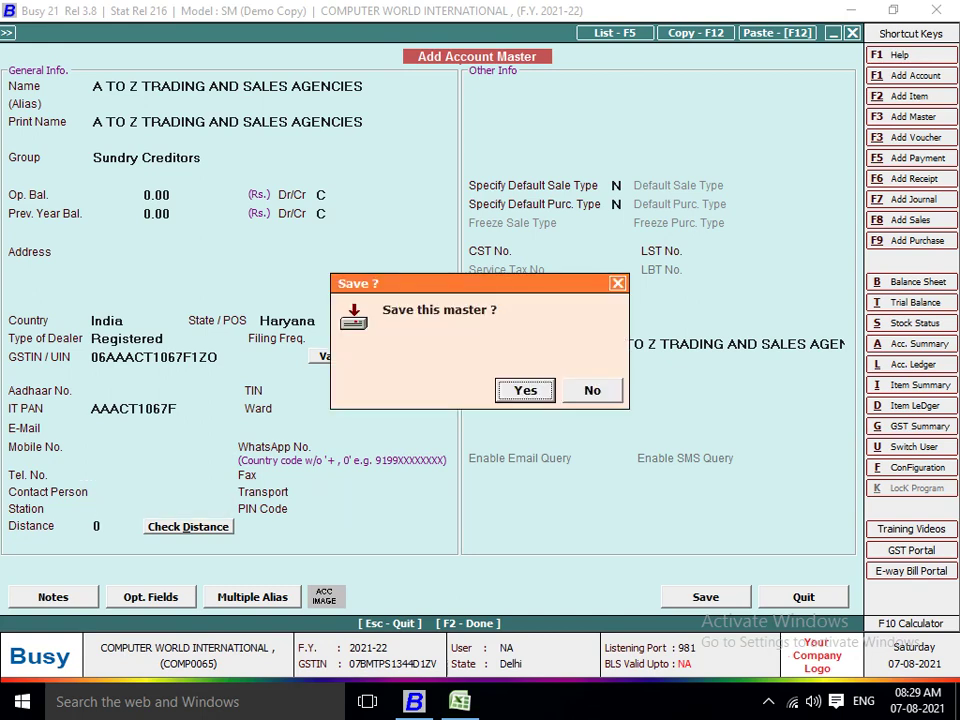
pyautogui.press('Return')
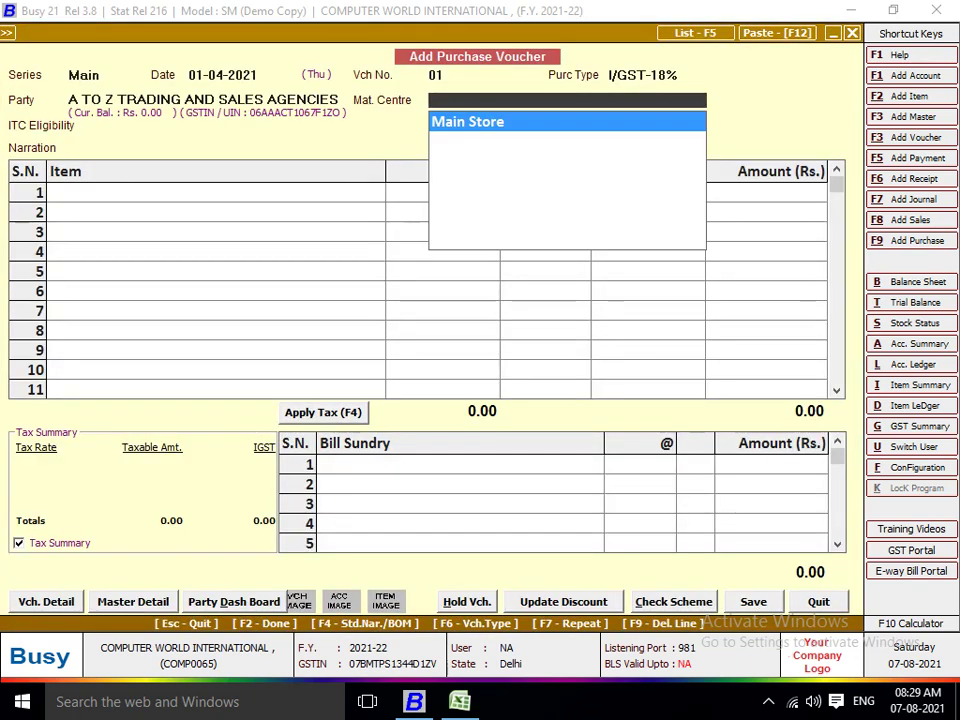
# Keep Main Store as material centre and set ITC eligibility to Input Goods/Services.
pyautogui.press('Return')
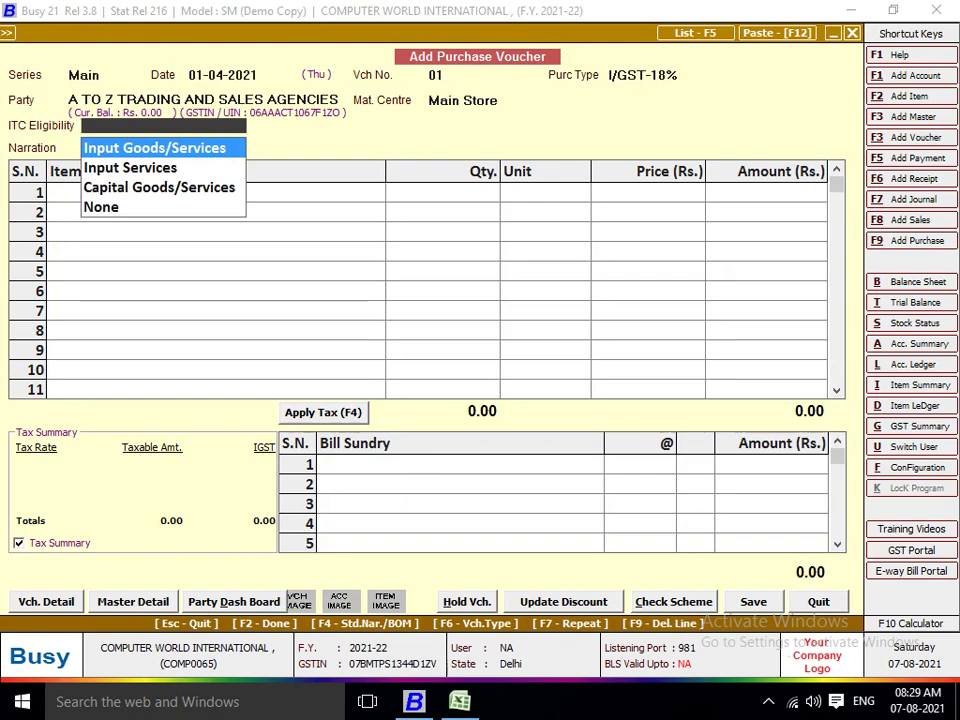
pyautogui.press('Down')
pyautogui.press('Up')
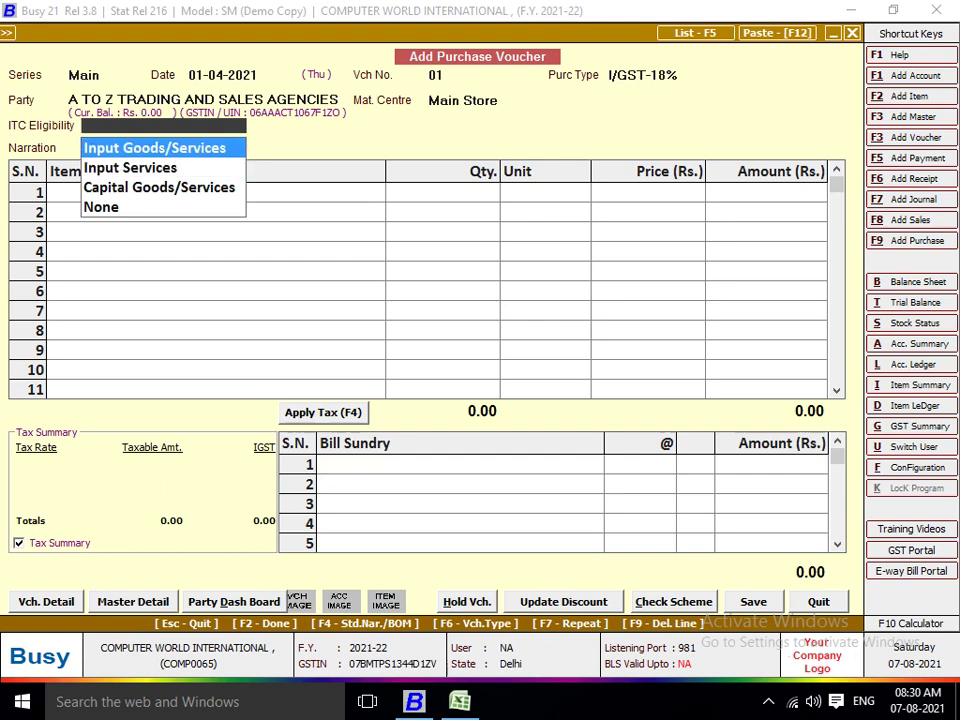
pyautogui.press('Return')
pyautogui.press('Return')
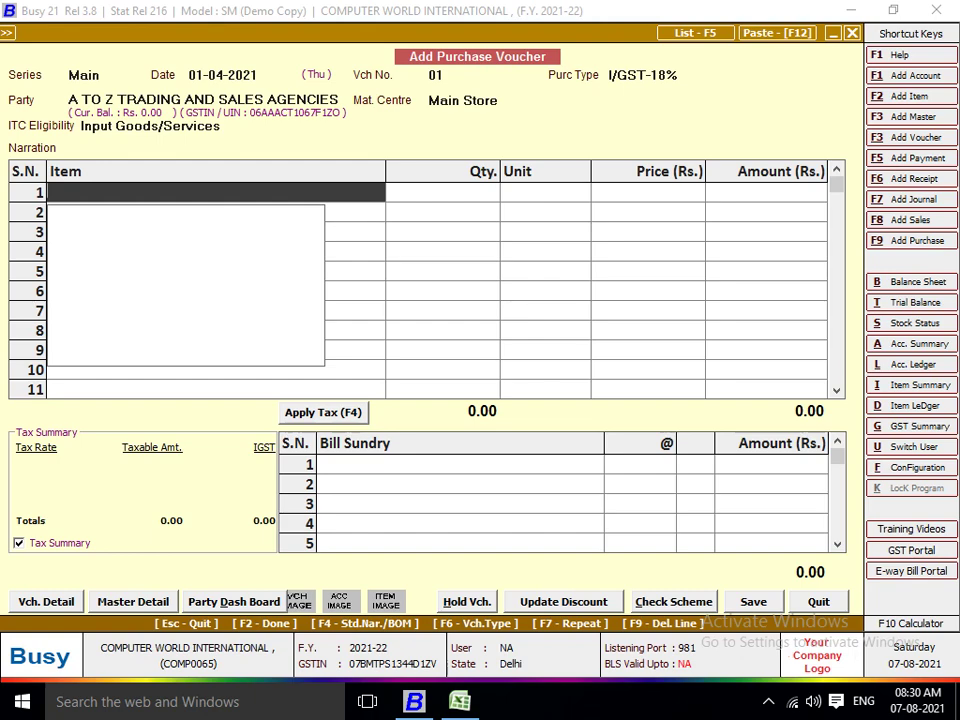
# Create a new item named C 2 D (E 6550) CPU INTEL, copied from Excel.
pyautogui.hotkey('alt', 'Tab')
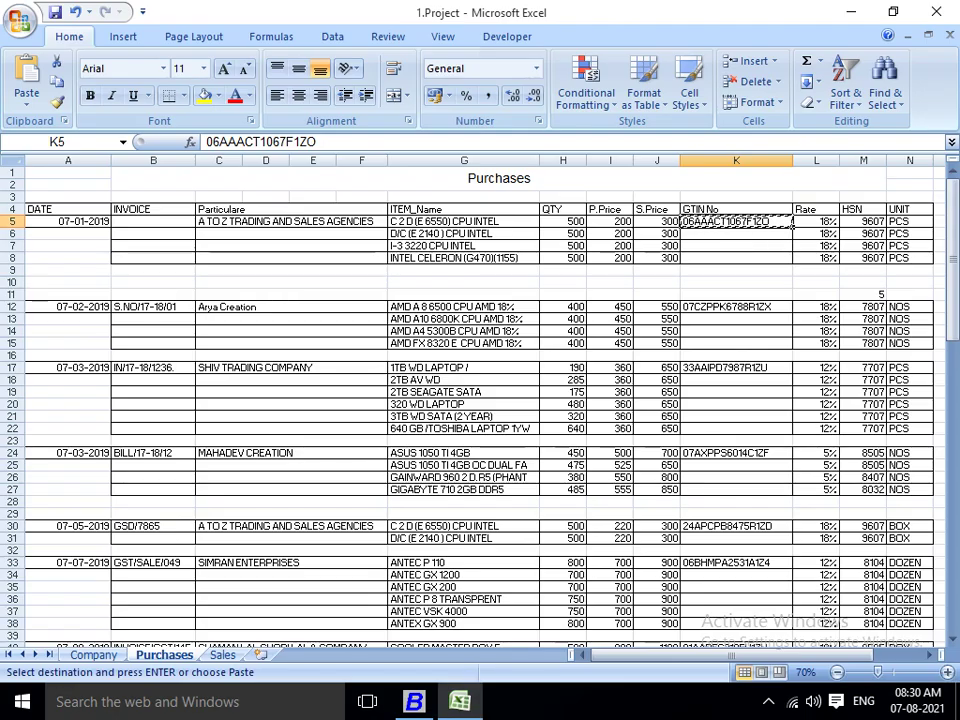
pyautogui.click(463, 233)
pyautogui.click(538, 226)
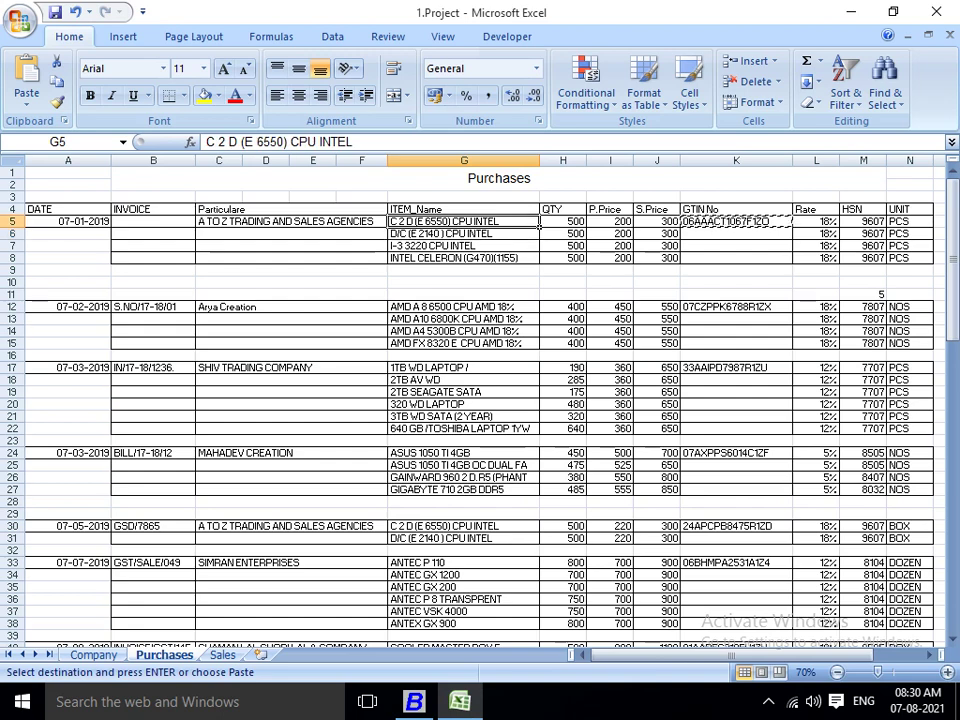
pyautogui.hotkey('alt', 'Tab')
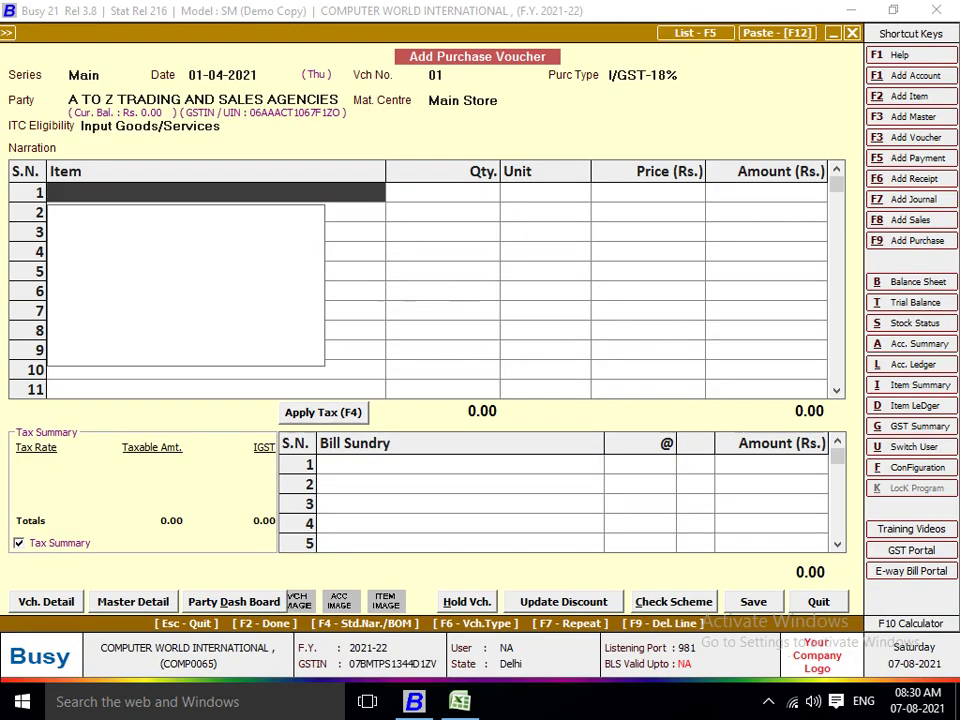
pyautogui.hotkey('alt', 'F2')
pyautogui.write('C 2 D (E 6550) CPU INTEL')
# Give the new C 2 D (E 6550) CPU INTEL item group General, unit Pcs. and tax category GST 18%.
pyautogui.press('Return')
pyautogui.press('Return')
pyautogui.press('Return')
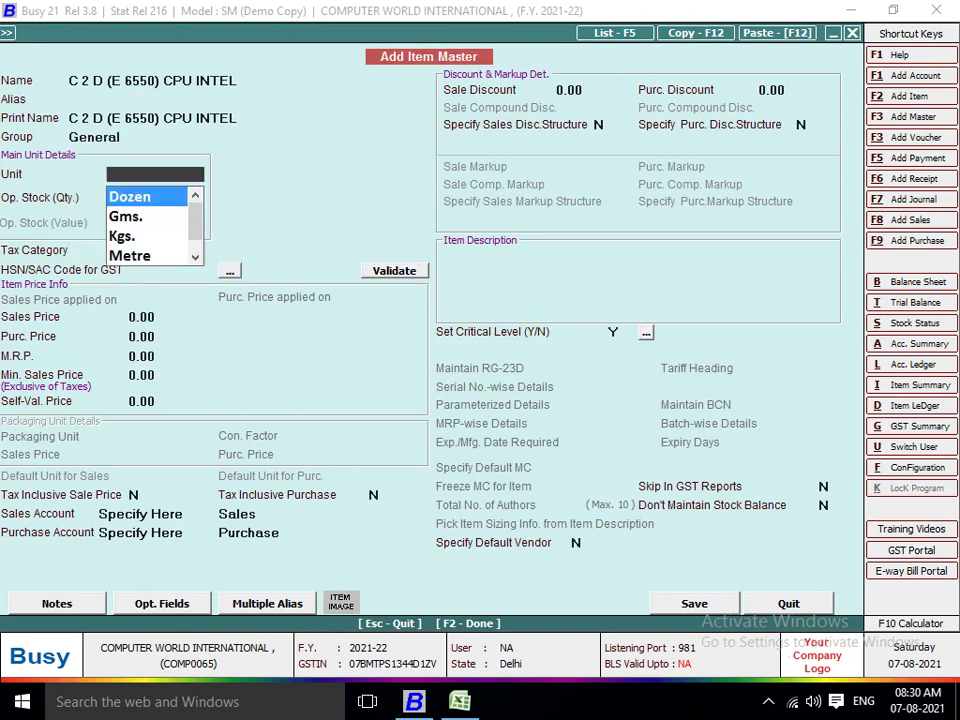
pyautogui.write('PC')
pyautogui.hotkey('alt', 'Tab')
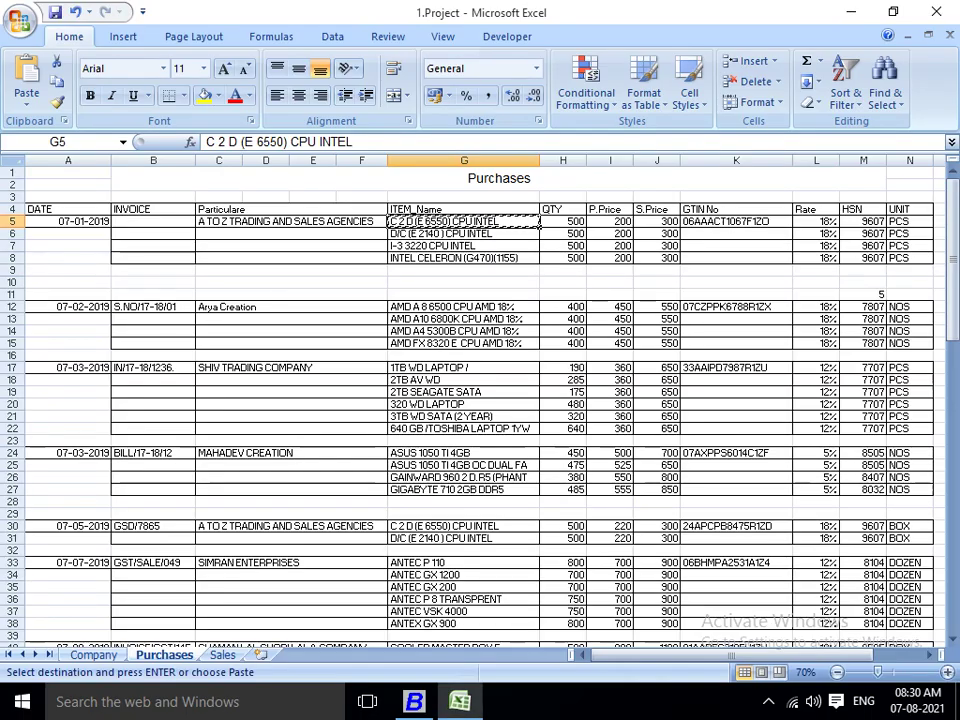
pyautogui.hotkey('alt', 'Tab')
pyautogui.press('Return')
pyautogui.press('Return')
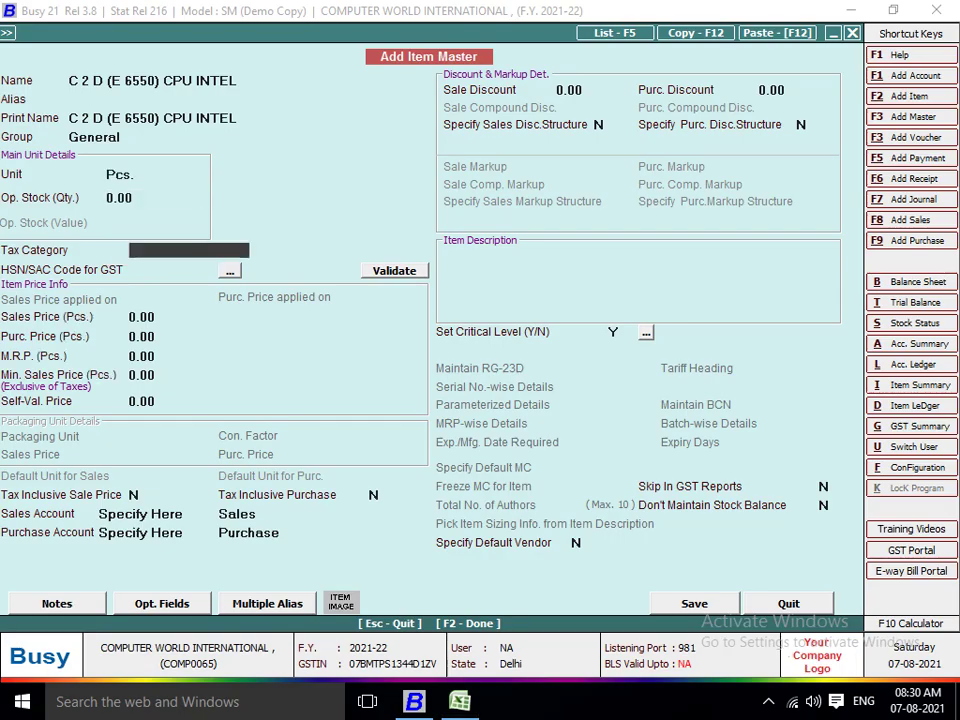
pyautogui.write('18')
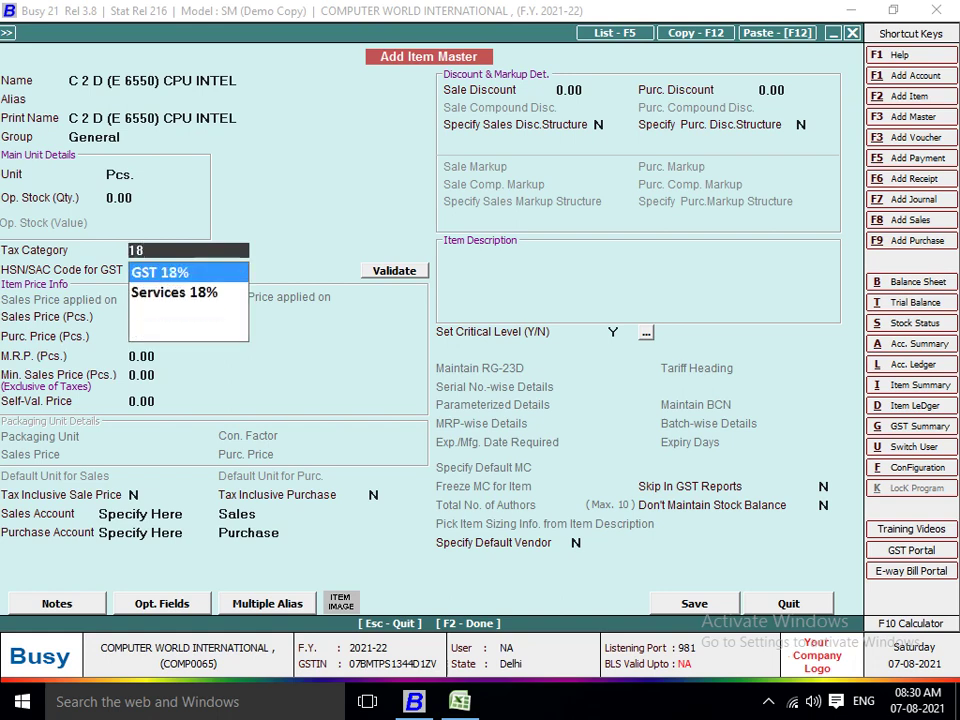
pyautogui.press('Return')
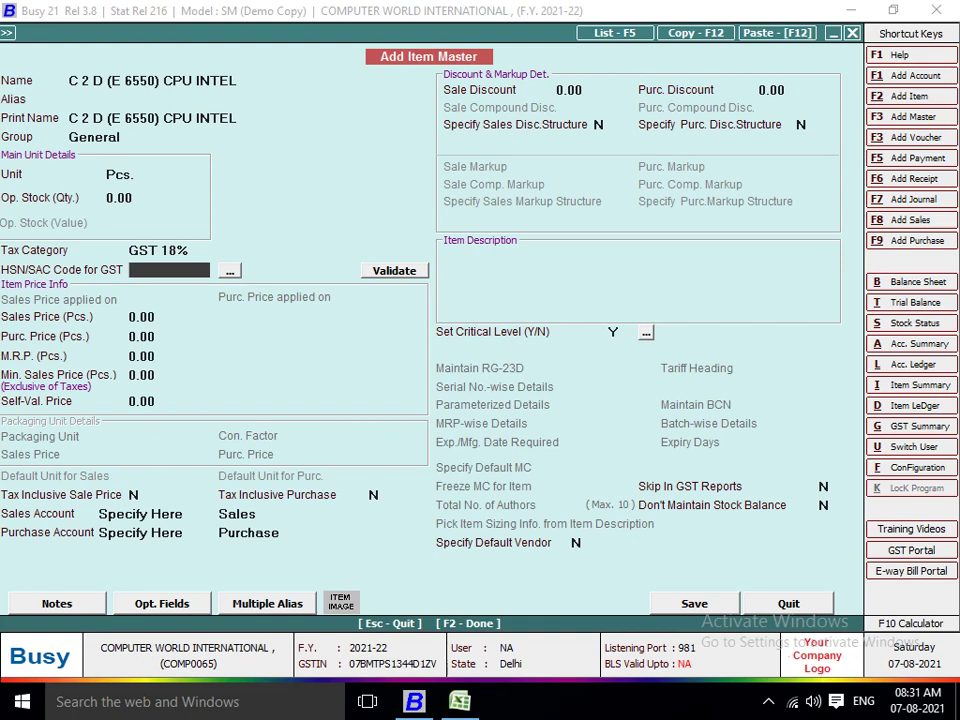
# Enter HSN 9607, sales price 300 and purchase price 200, then save the item.
pyautogui.hotkey('alt', 'Tab')
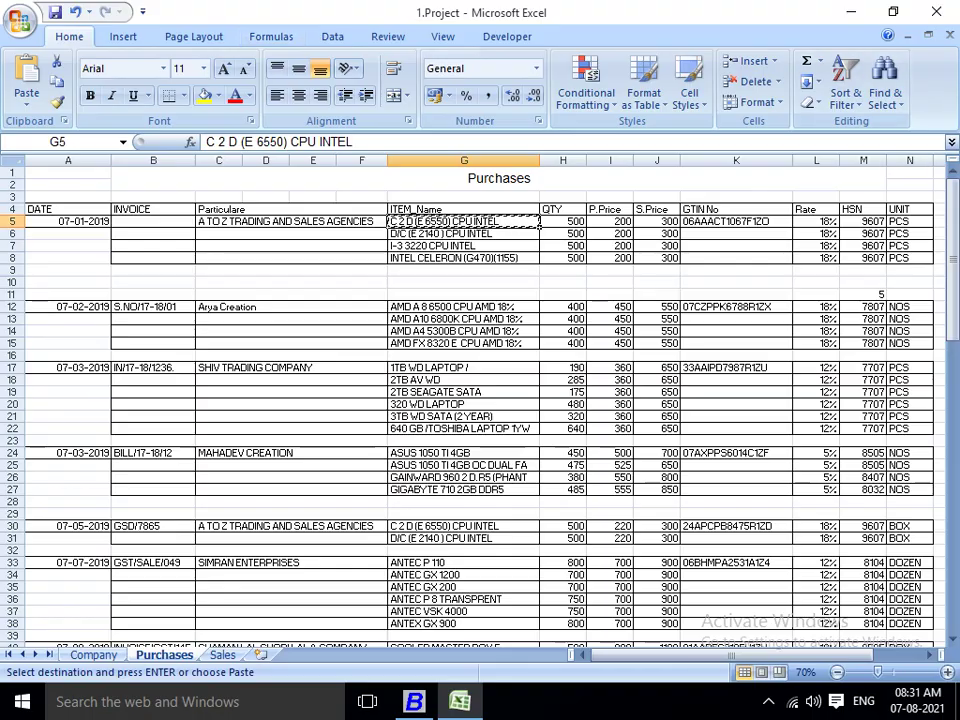
pyautogui.hotkey('alt', 'Tab')
pyautogui.hotkey('alt', 'Tab')
pyautogui.write('96')
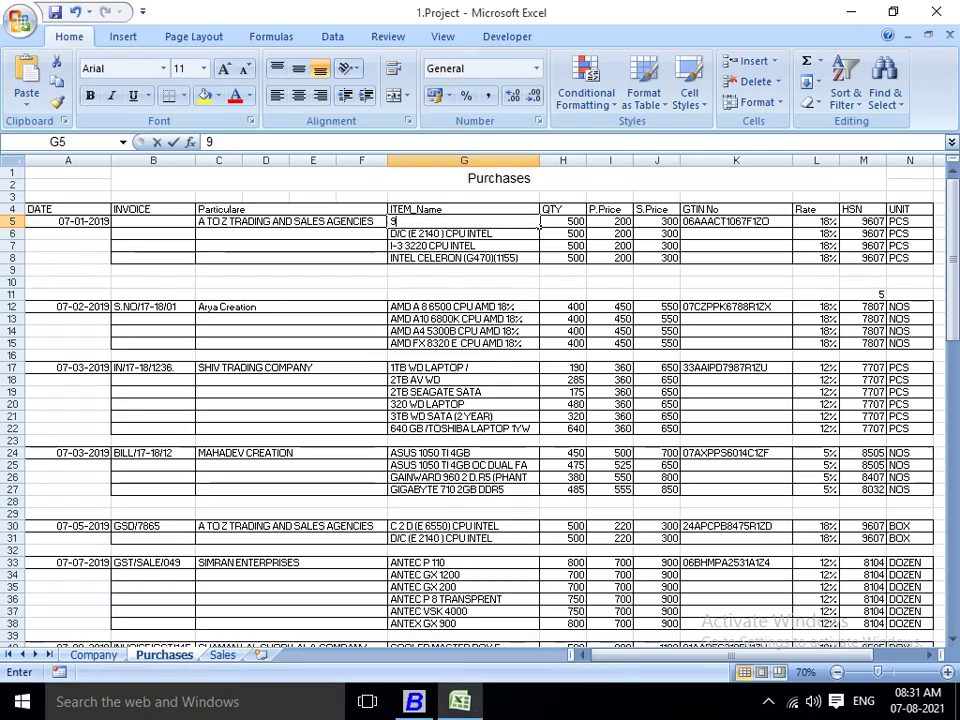
pyautogui.hotkey('alt', 'Tab')
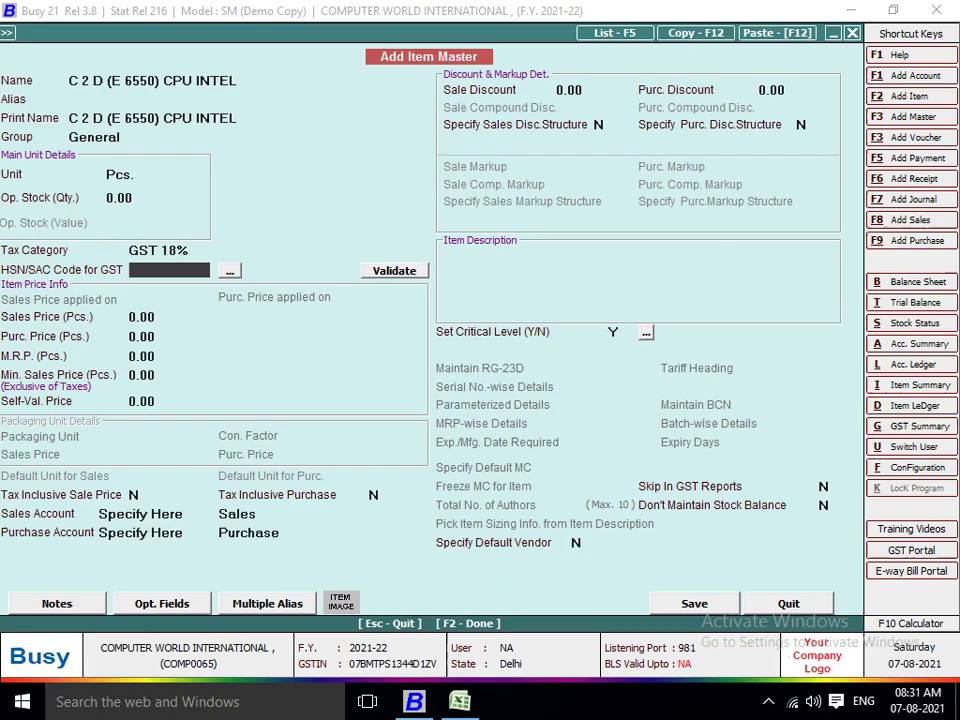
pyautogui.write('9607')
pyautogui.press('Return')
pyautogui.hotkey('alt', 'Tab')
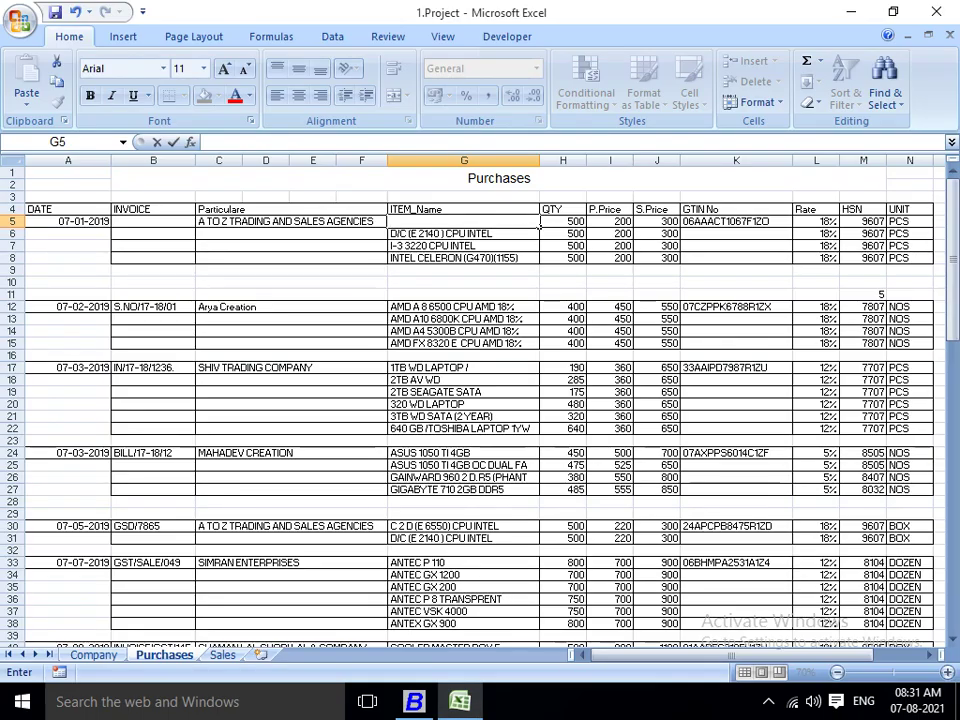
pyautogui.hotkey('alt', 'Tab')
pyautogui.write('300')
pyautogui.press('Return')
pyautogui.write('200')
pyautogui.press('Return')
pyautogui.press('Return')
pyautogui.press('Return')
pyautogui.press('Return')
pyautogui.press('Return')
pyautogui.press('Return')
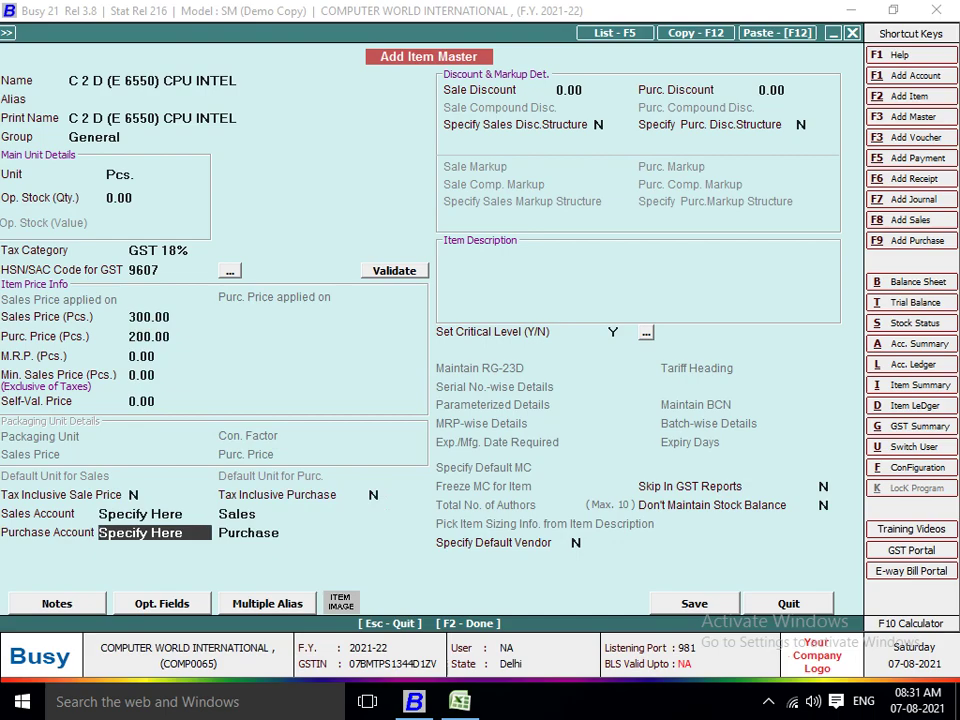
pyautogui.press('F2')
pyautogui.press('Return')
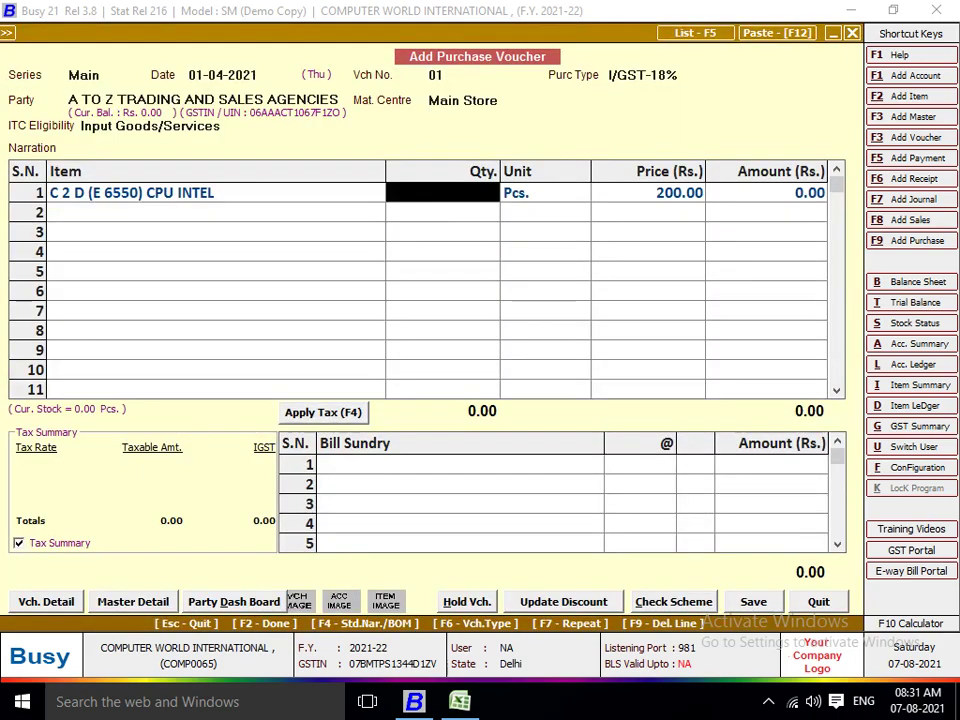
# Enter quantity 500 for the C 2 D (E 6550) CPU INTEL on voucher row 1.
pyautogui.hotkey('alt', 'Tab')
pyautogui.hotkey('alt', 'Tab')
pyautogui.write('500')
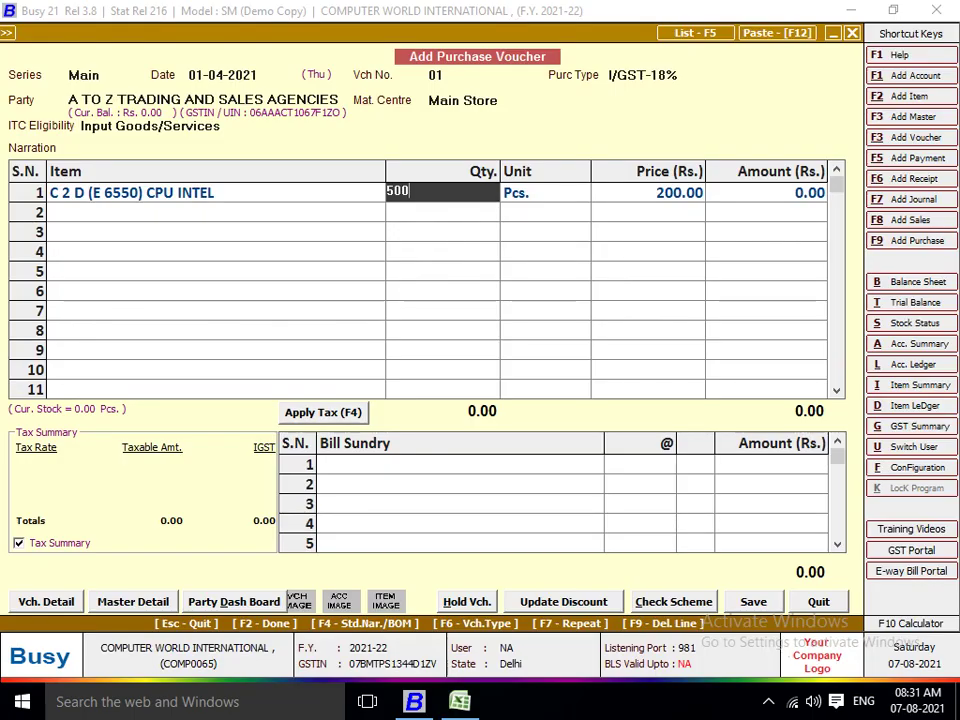
pyautogui.press('Return')
pyautogui.press('Return')
pyautogui.press('Return')
pyautogui.press('Return')
pyautogui.hotkey('alt', 'Tab')
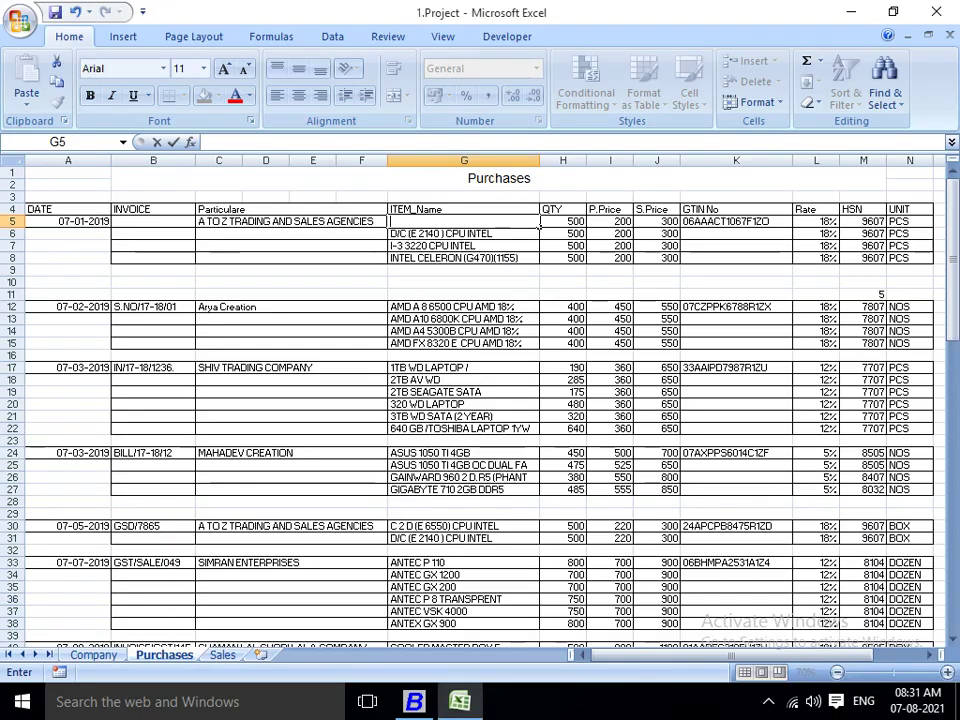
# Create item D/C (E 2140) CPU INTEL with unit Pcs., GST 18% and HSN 9607.
pyautogui.click(539, 236)
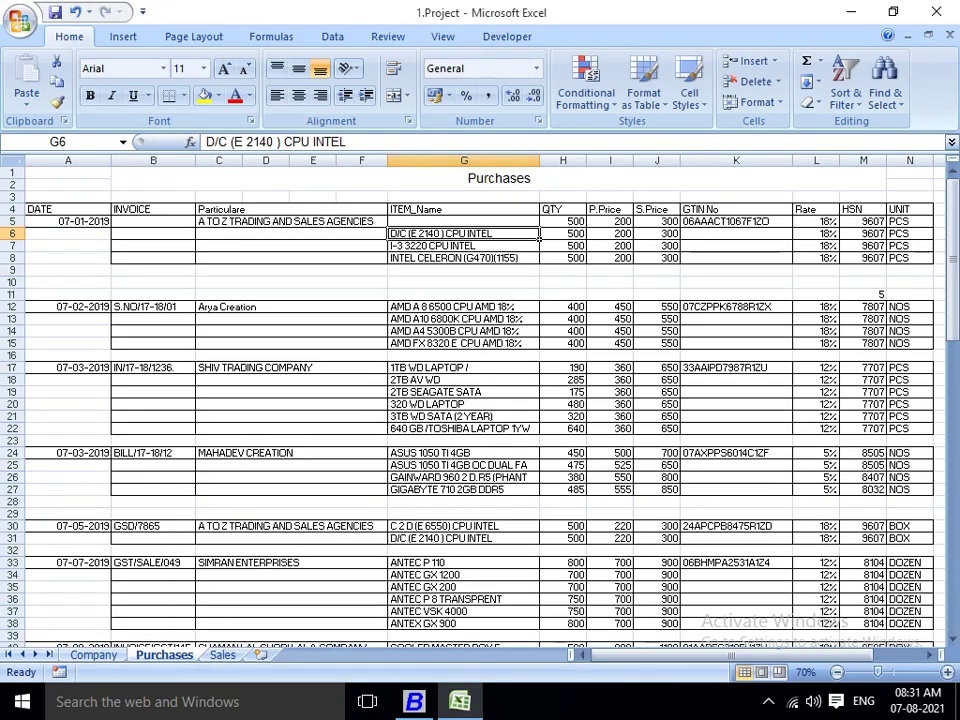
pyautogui.hotkey('ctrl', 'c')
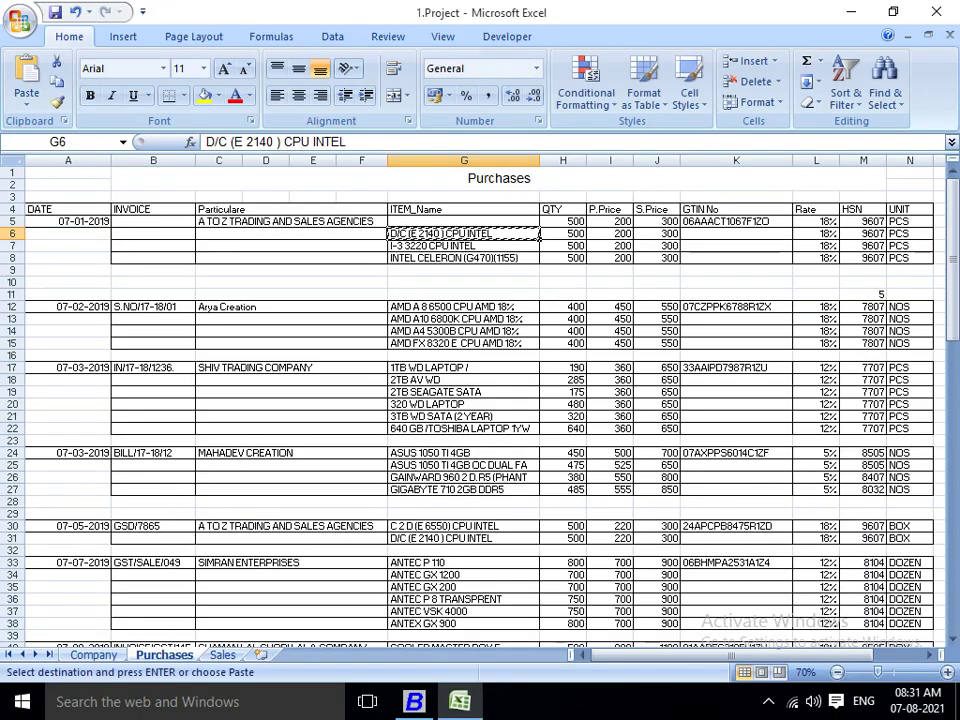
pyautogui.hotkey('alt', 'Tab')
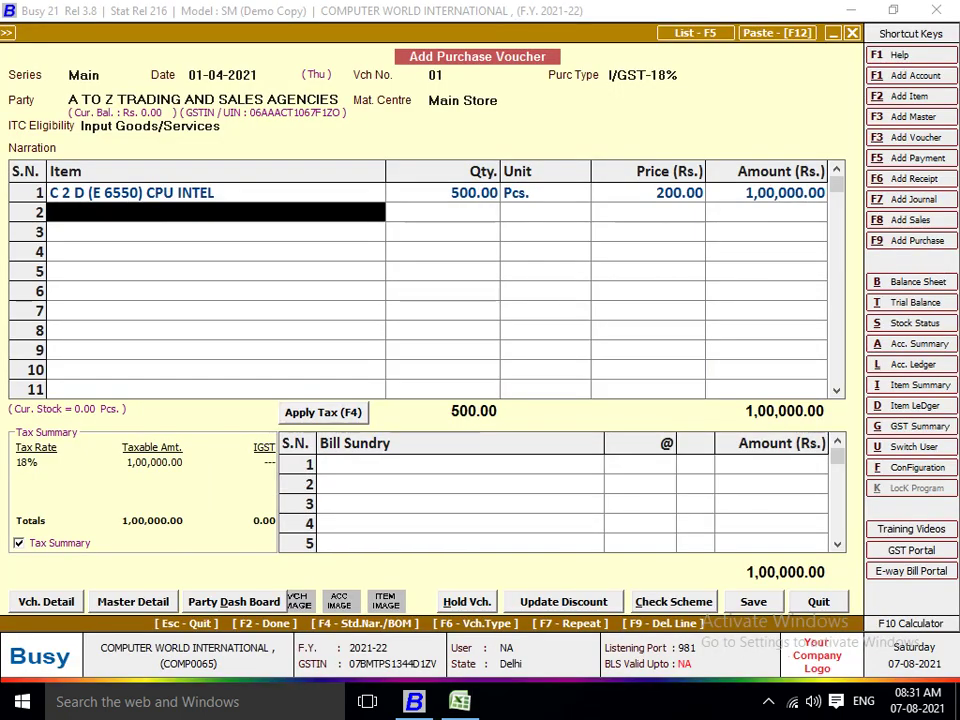
pyautogui.hotkey('alt', 'F2')
pyautogui.hotkey('ctrl', 'v')
pyautogui.press('Return')
pyautogui.press('Return')
pyautogui.press('Return')
pyautogui.press('Return')
pyautogui.write('pc')
pyautogui.press('Return')
pyautogui.press('Return')
pyautogui.write('18')
pyautogui.press('Return')
pyautogui.write('9607')
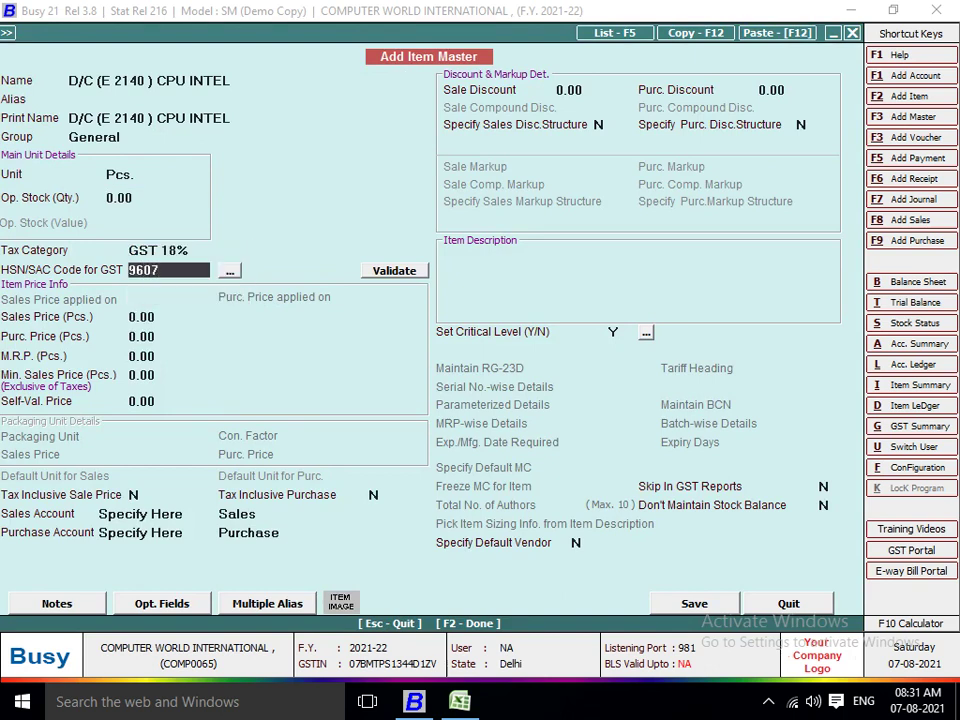
pyautogui.press('Return')
# Set its prices to 300 sales and 200 purchase, save it, and enter quantity 500 on row 2.
pyautogui.hotkey('alt', 'Tab')
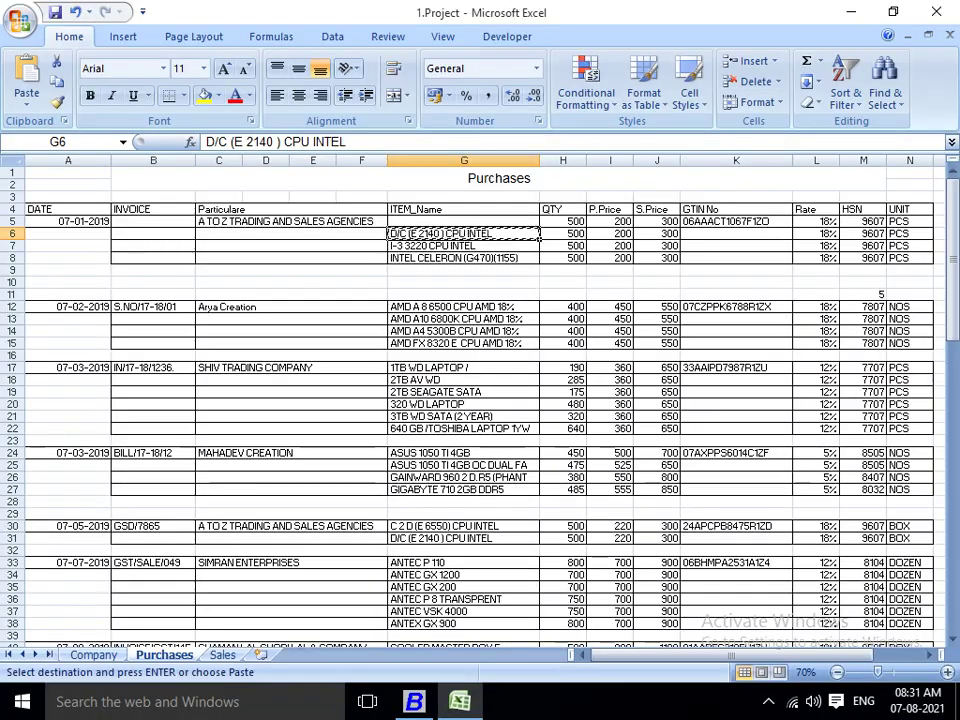
pyautogui.hotkey('alt', 'Tab')
pyautogui.write('300')
pyautogui.press('Return')
pyautogui.write('200')
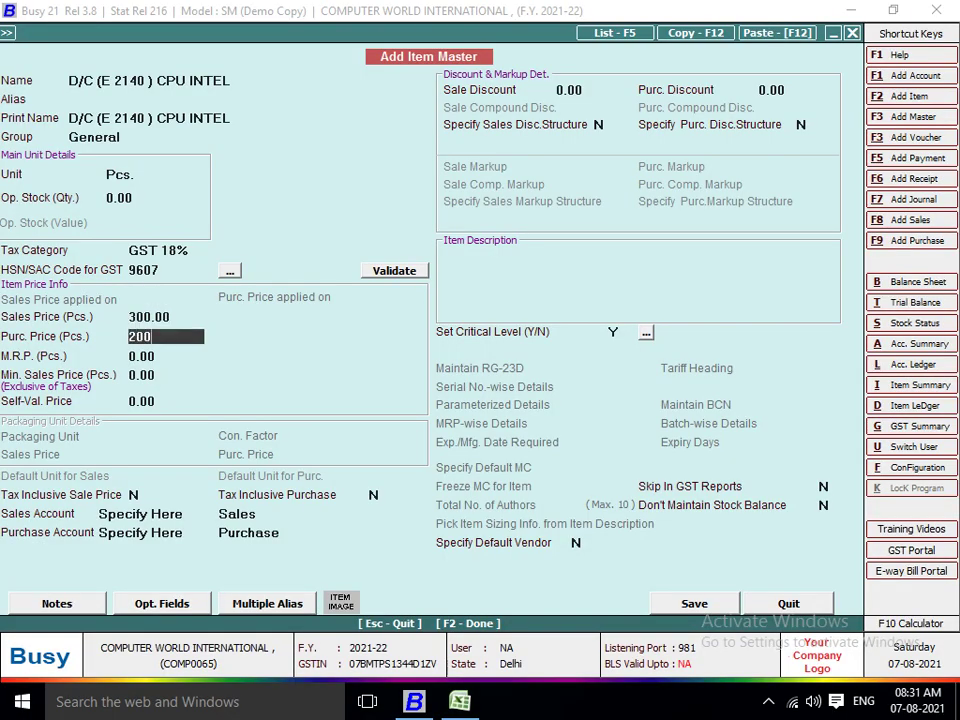
pyautogui.press('Return')
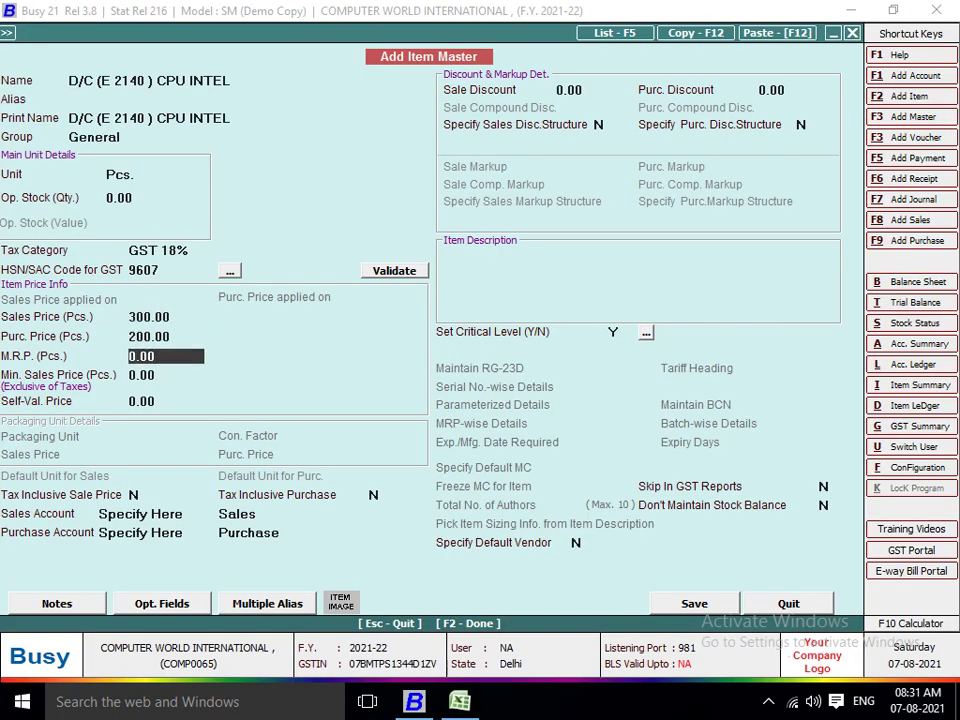
pyautogui.press('F2')
pyautogui.press('Return')
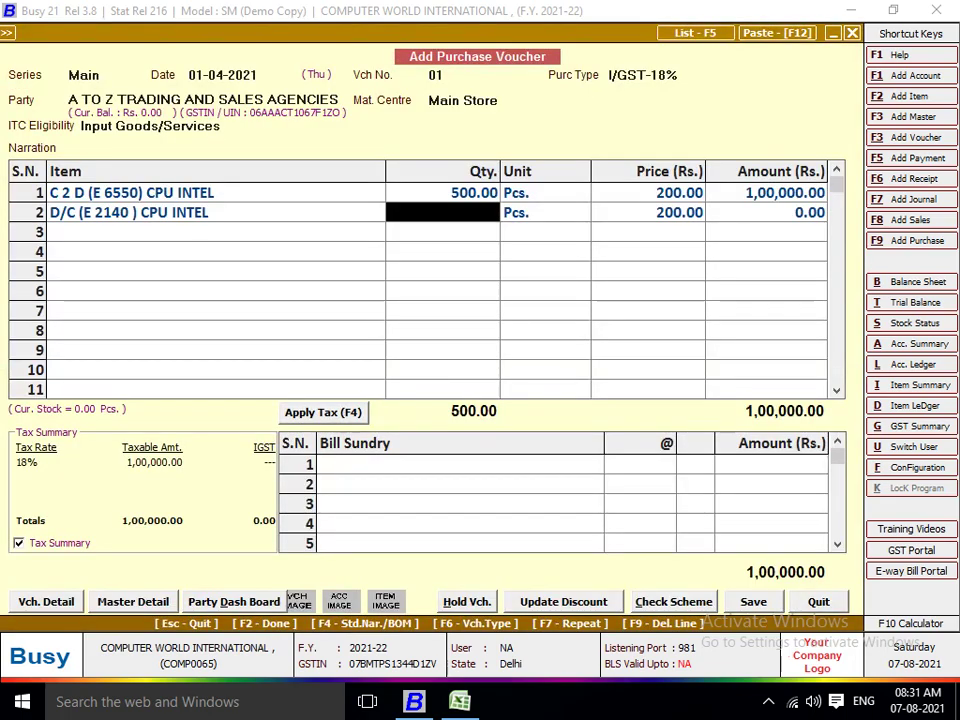
pyautogui.hotkey('alt', 'Tab')
pyautogui.hotkey('alt', 'Tab')
pyautogui.write('500')
pyautogui.press('Return')
pyautogui.press('Return')
pyautogui.press('Return')
pyautogui.press('Return')
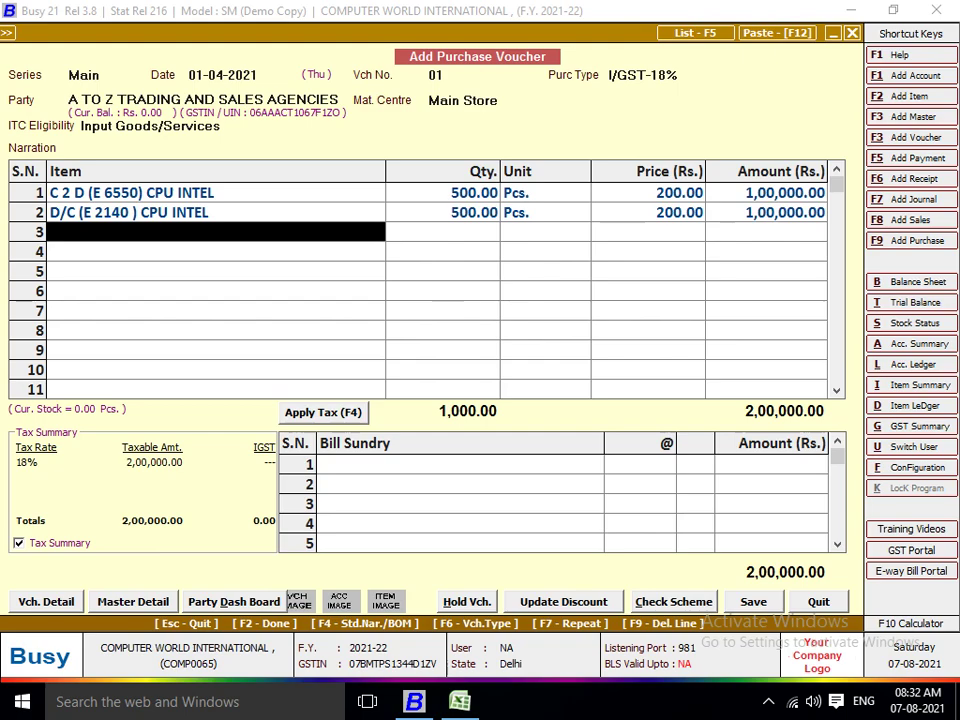
# Start a new item named I-3 3220 CPU INTEL in group General with unit Pcs.
pyautogui.hotkey('alt', 'F2')
pyautogui.hotkey('alt', 'Tab')
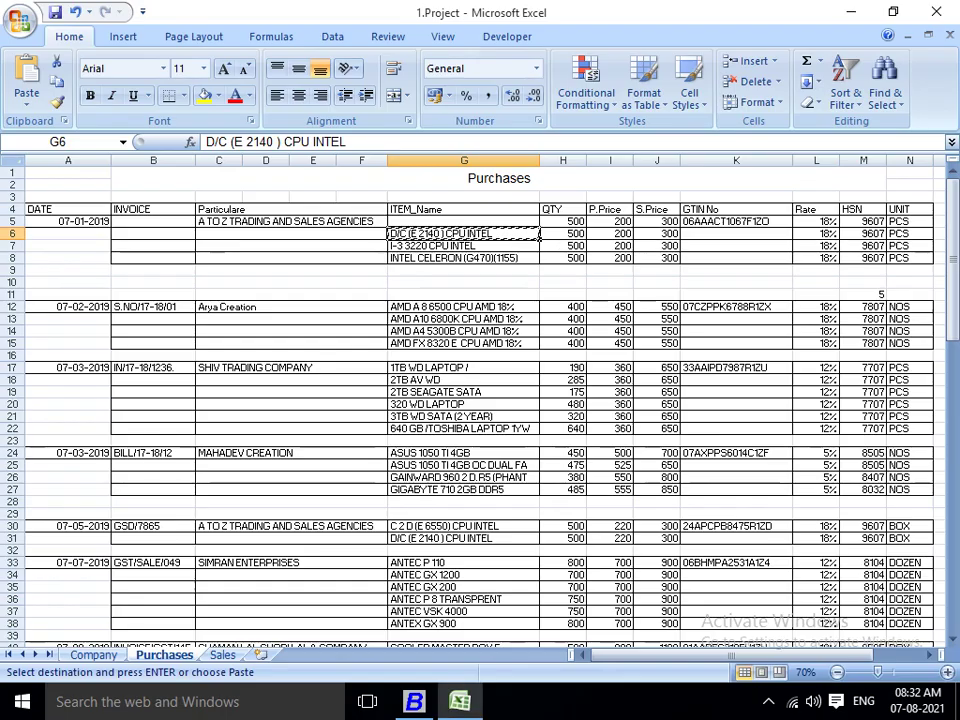
pyautogui.press('Down')
pyautogui.hotkey('ctrl', 'c')
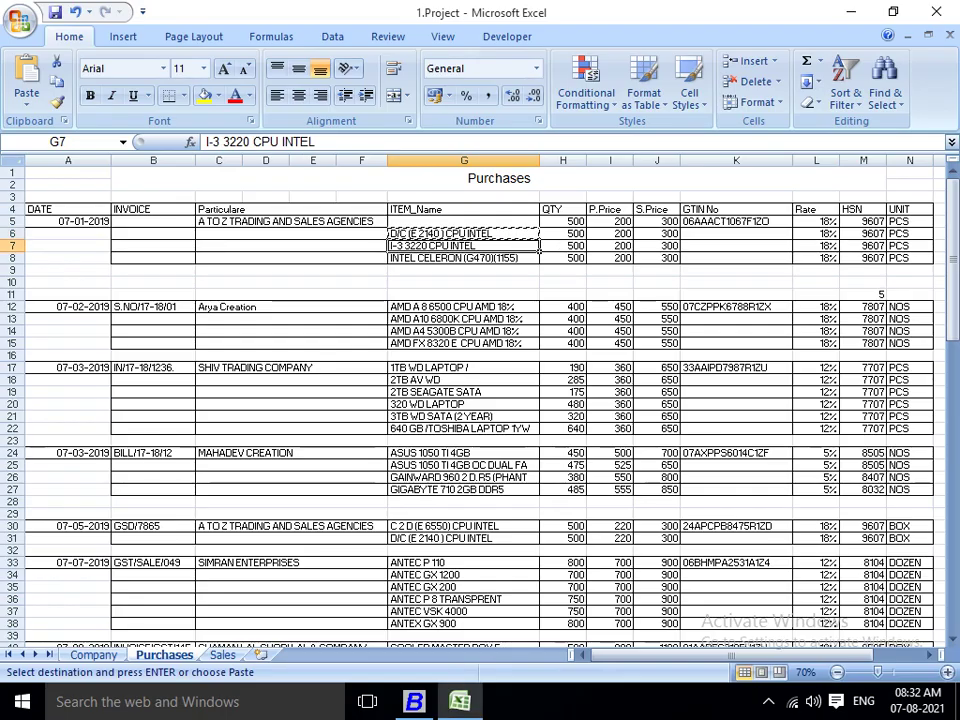
pyautogui.hotkey('alt', 'Tab')
pyautogui.hotkey('ctrl', 'v')
pyautogui.press('Return')
pyautogui.press('Return')
pyautogui.press('Return')
pyautogui.press('Return')
pyautogui.write('Pc')
pyautogui.press('Return')
pyautogui.press('Return')
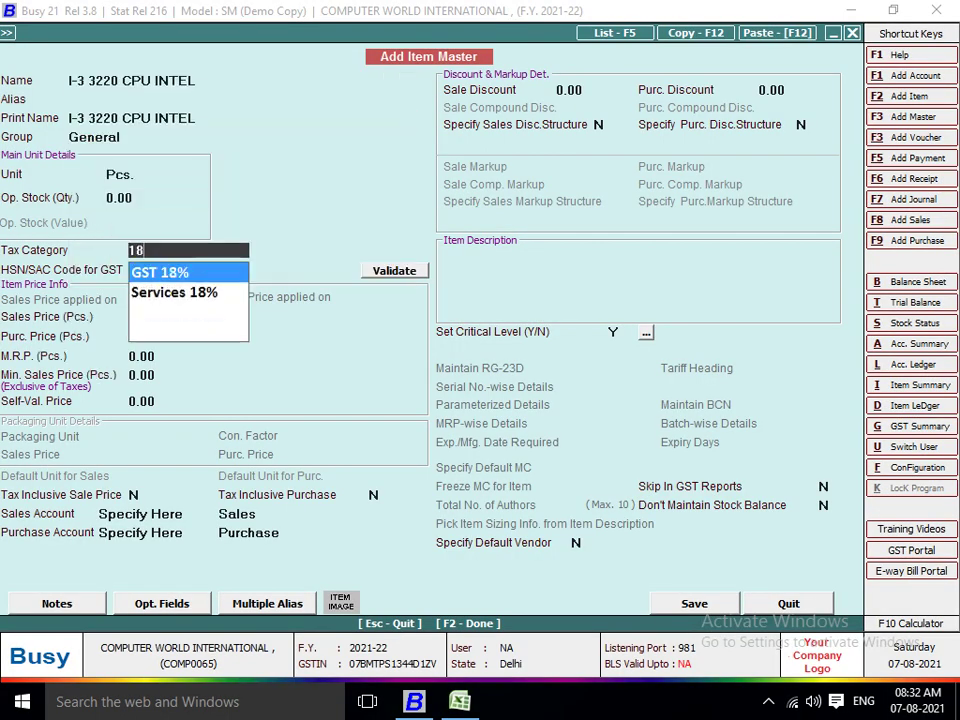
# Give it GST 18%, HSN 9607, prices 300/200, save it, and enter quantity 500 on row 3.
pyautogui.press('Return')
pyautogui.write('9607')
pyautogui.press('Return')
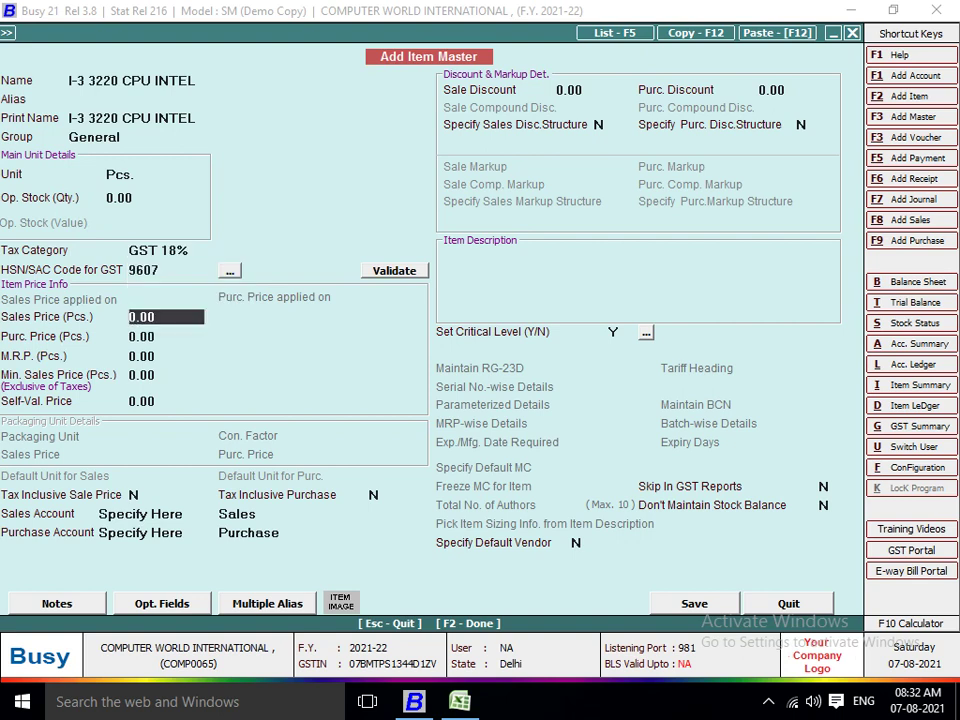
pyautogui.write('300')
pyautogui.press('Return')
pyautogui.write('200')
pyautogui.press('Return')
pyautogui.press('Return')
pyautogui.press('Return')
pyautogui.press('Return')
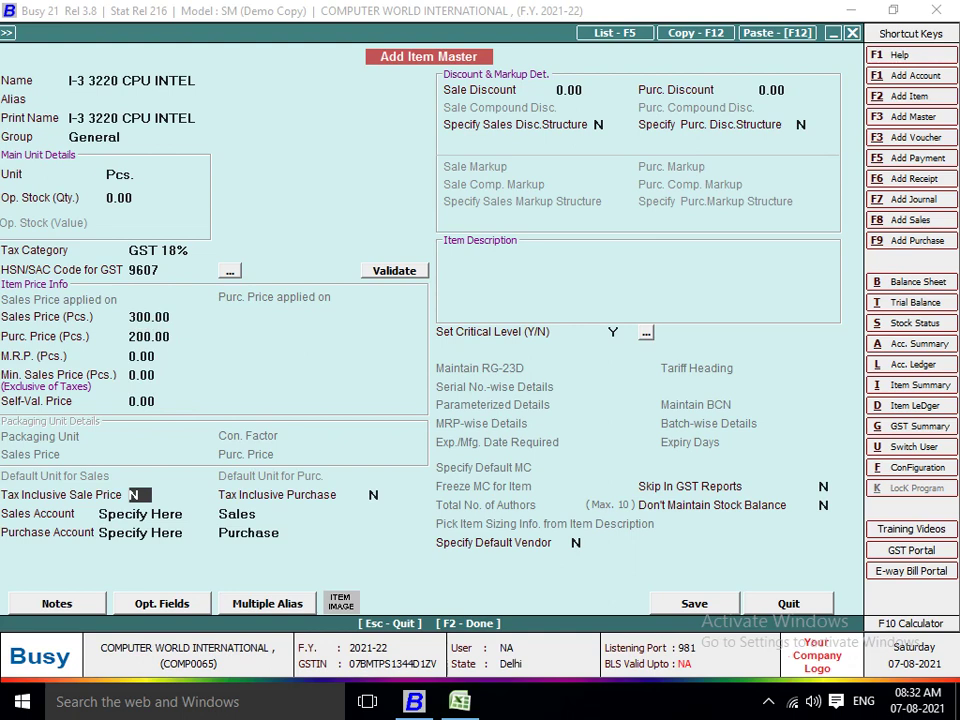
pyautogui.press('F2')
pyautogui.press('Return')
pyautogui.hotkey('alt', 'Tab')
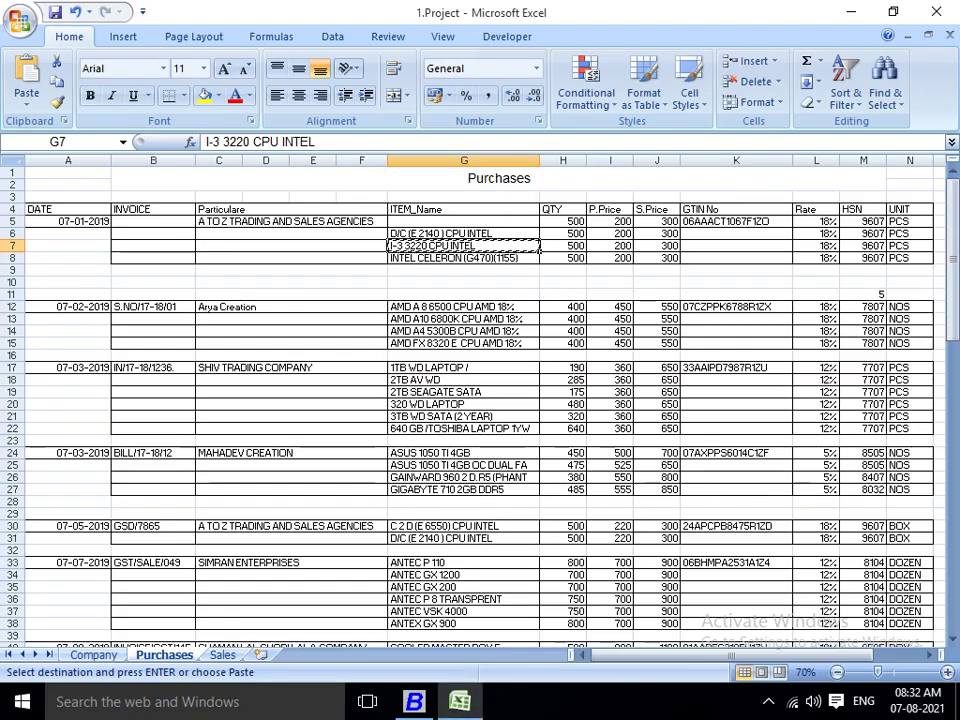
pyautogui.hotkey('alt', 'Tab')
pyautogui.write('500')
pyautogui.press('Return')
pyautogui.press('Return')
pyautogui.press('Return')
pyautogui.press('Return')
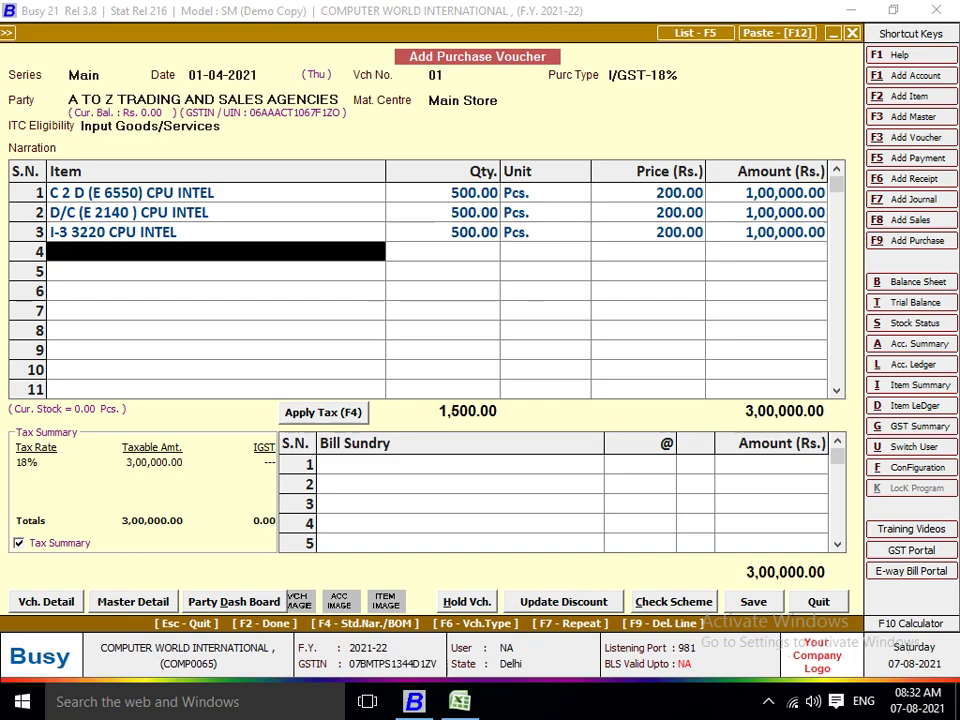
# Start a new item named INTEL CELERON (G470)(1155) in group General with unit Pcs.
pyautogui.hotkey('alt', 'F2')
pyautogui.hotkey('alt', 'Tab')
pyautogui.press('Right')
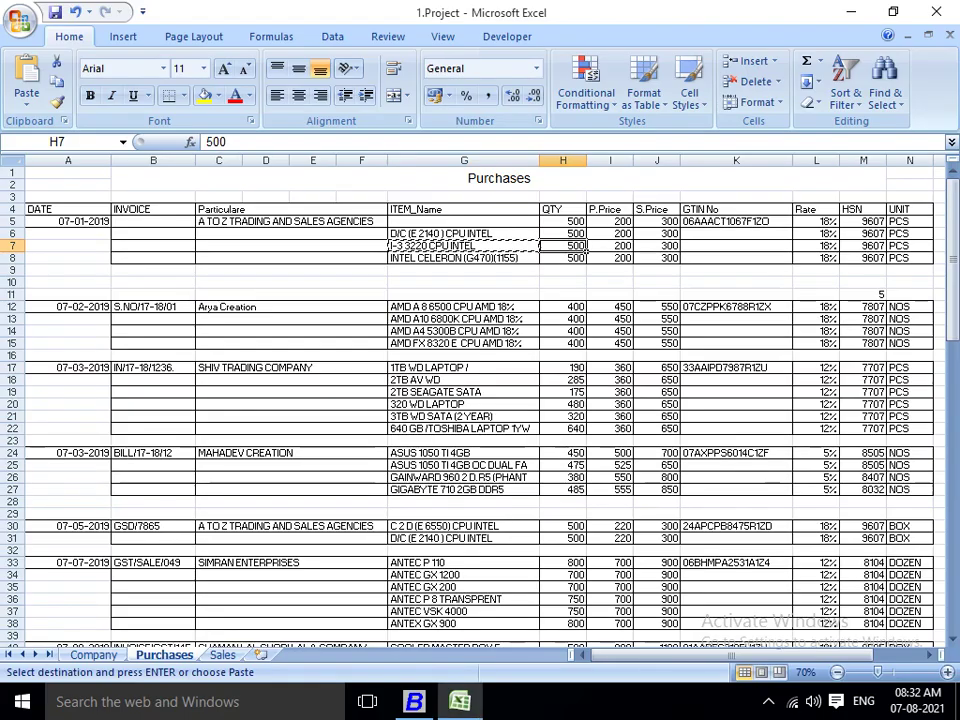
pyautogui.press('Left')
pyautogui.press('Down')
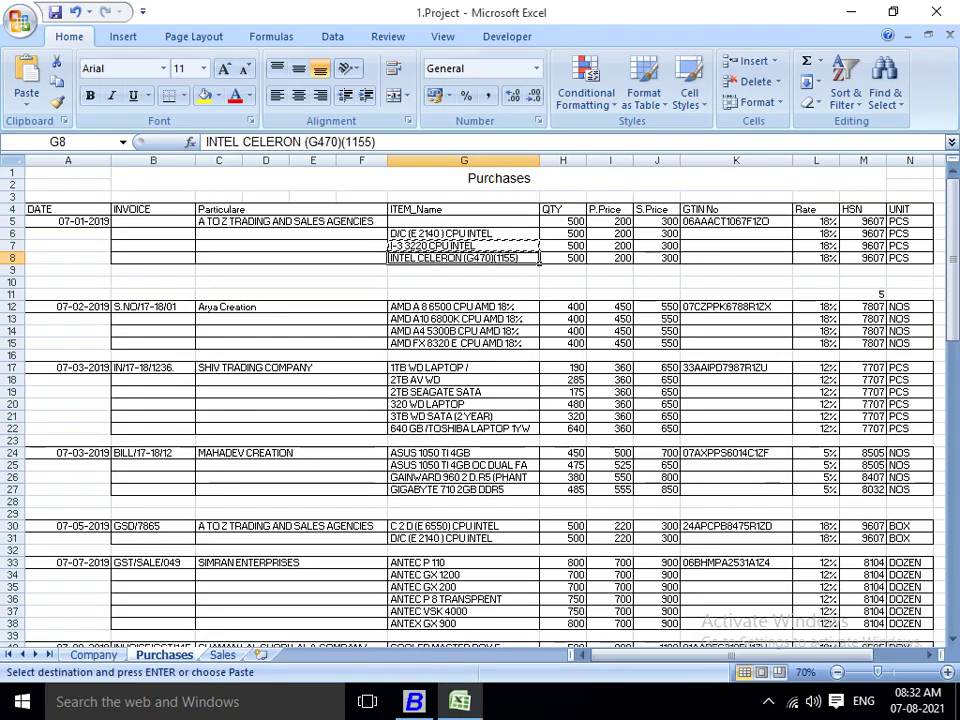
pyautogui.press('Right')
pyautogui.press('Left')
pyautogui.hotkey('ctrl', 'c')
pyautogui.hotkey('alt', 'Tab')
pyautogui.hotkey('ctrl', 'v')
pyautogui.press('Return')
pyautogui.press('Return')
pyautogui.press('Return')
pyautogui.press('Return')
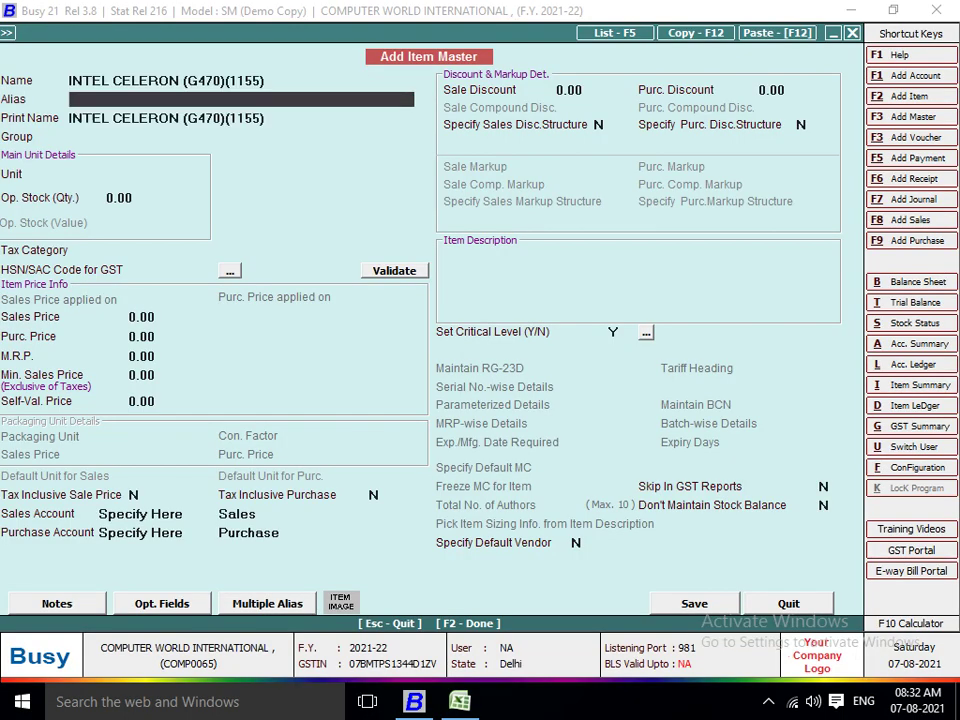
pyautogui.write('PC')
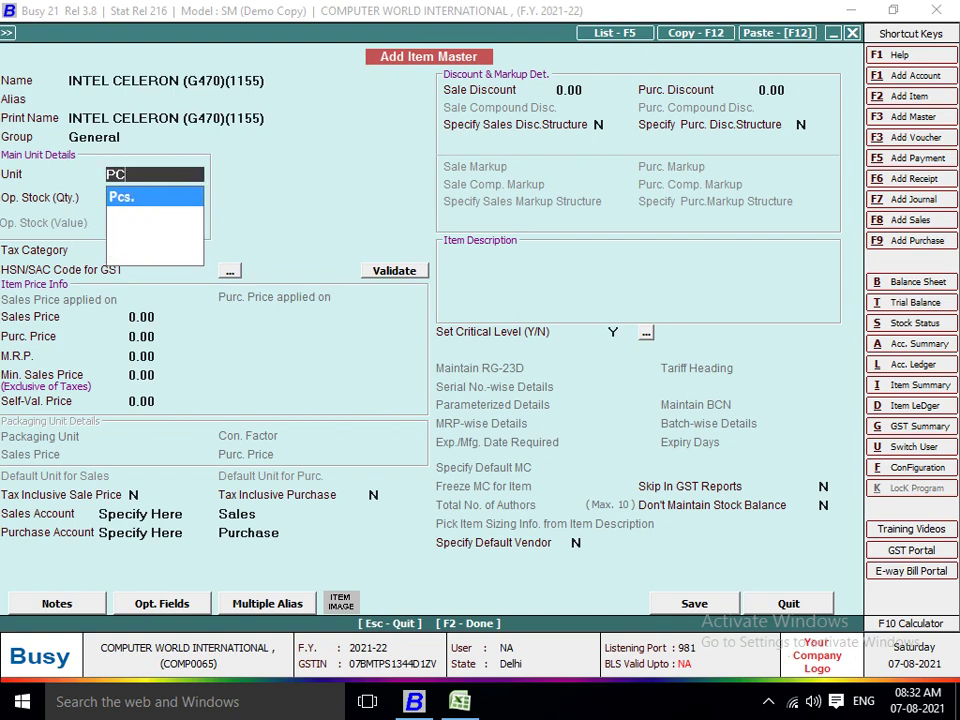
pyautogui.press('Return')
# Give it GST 18%, HSN 9607, prices 300/200, save it, and enter quantity 500 on row 4.
pyautogui.press('Return')
pyautogui.press('Down')
pyautogui.press('Return')
pyautogui.write('9607')
pyautogui.press('Return')
pyautogui.write('300')
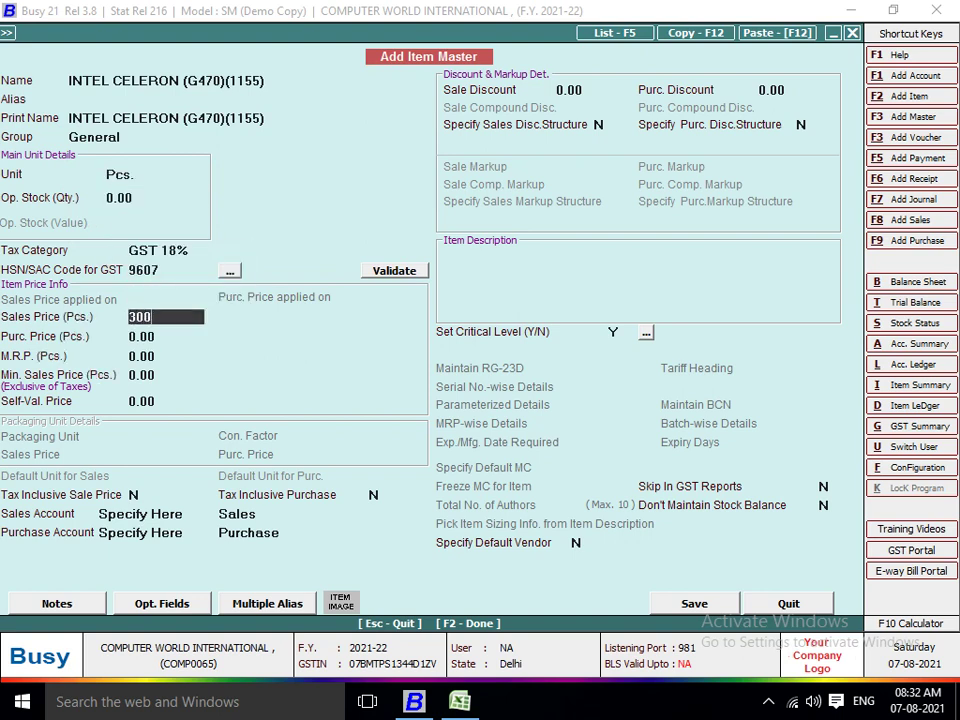
pyautogui.press('Return')
pyautogui.write('200')
pyautogui.press('Return')
pyautogui.press('Return')
pyautogui.press('Return')
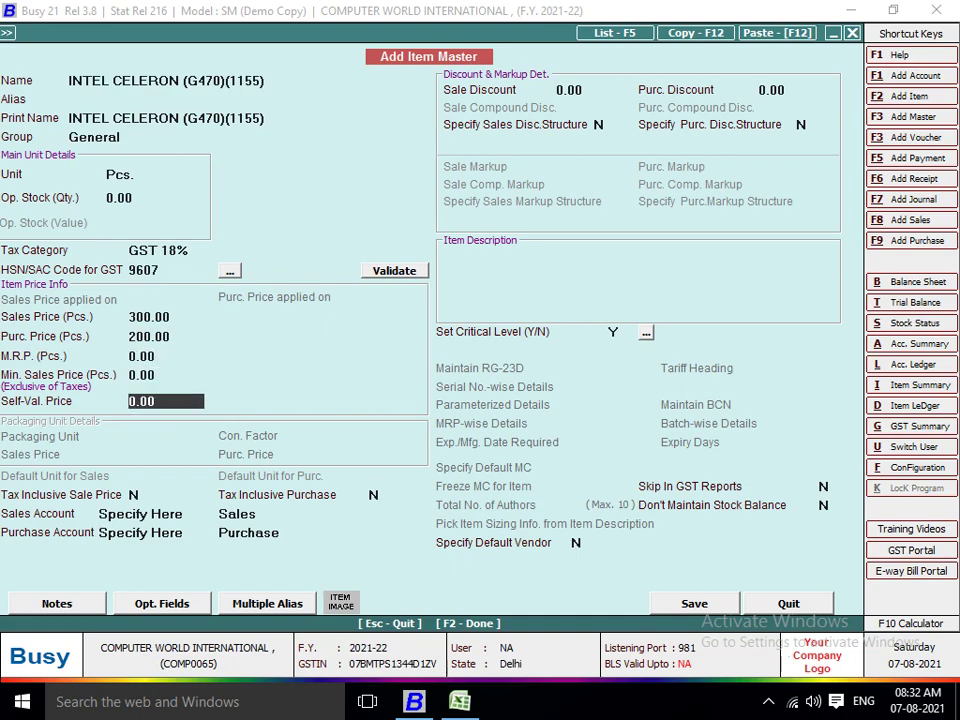
pyautogui.press('F2')
pyautogui.hotkey('alt', 'Tab')
pyautogui.hotkey('alt', 'Tab')
pyautogui.write('500')
pyautogui.press('Return')
pyautogui.press('Return')
pyautogui.press('Return')
pyautogui.press('Return')
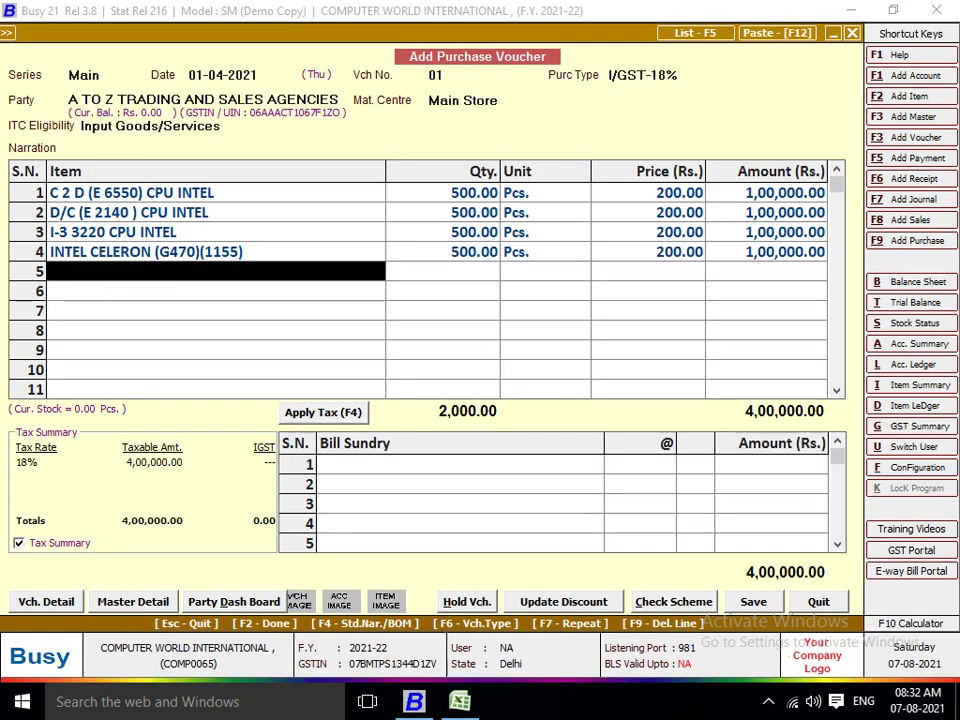
pyautogui.press('Return')
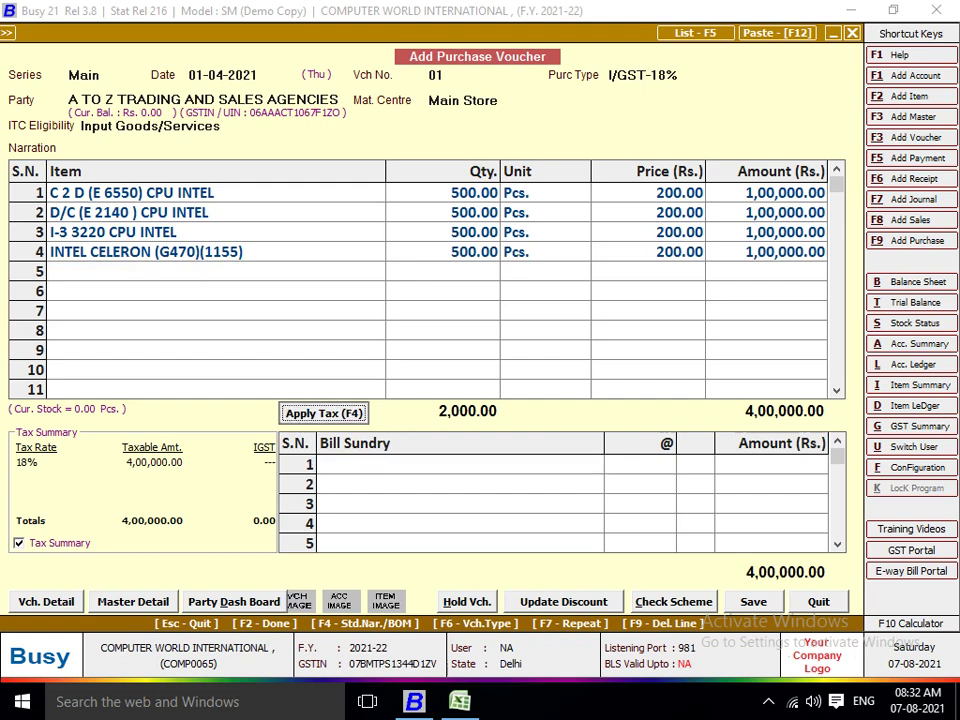
pyautogui.press('Return')
pyautogui.press('Return')
pyautogui.press('Return')
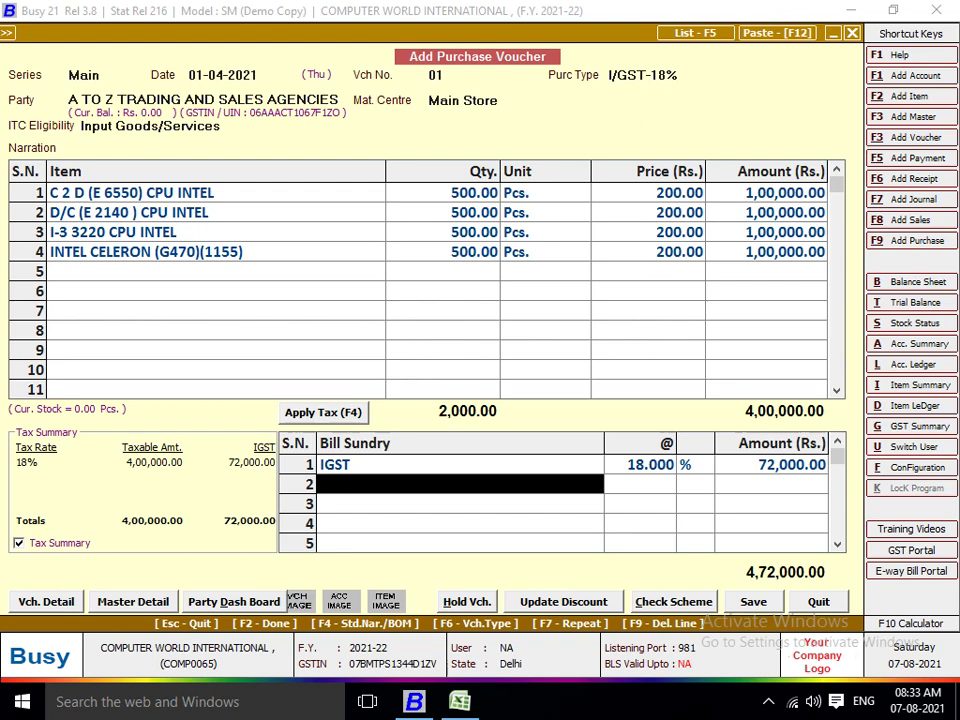
# Finish the 18% IGST bill sundry, pass GST reporting and transport details, and save the 4,72,000 voucher.
pyautogui.press('Return')
pyautogui.press('Return')
pyautogui.press('Return')
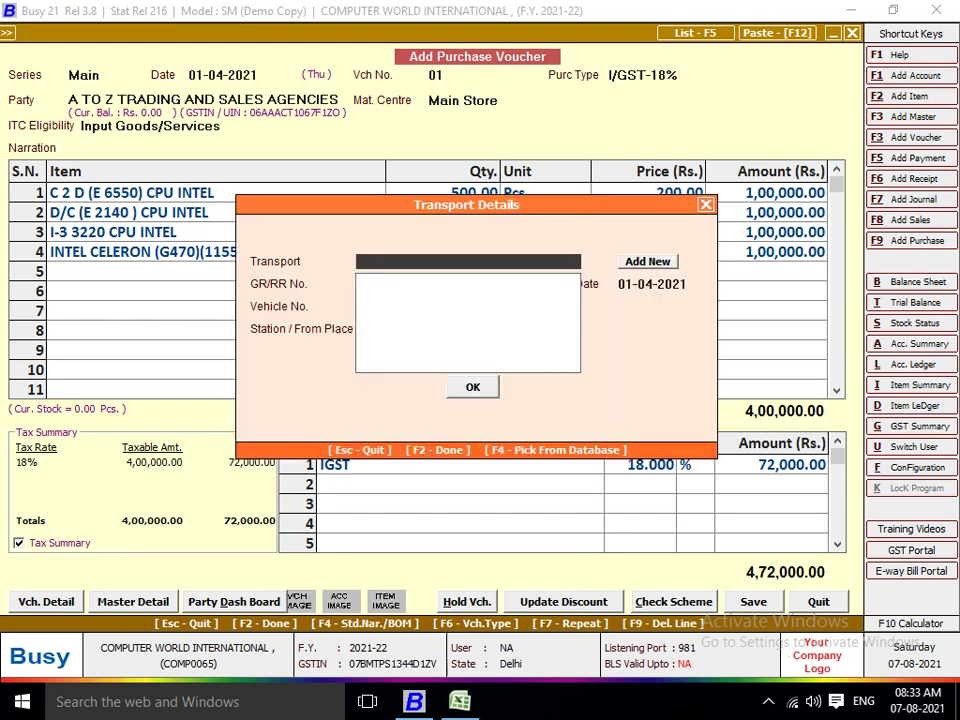
pyautogui.press('Return')
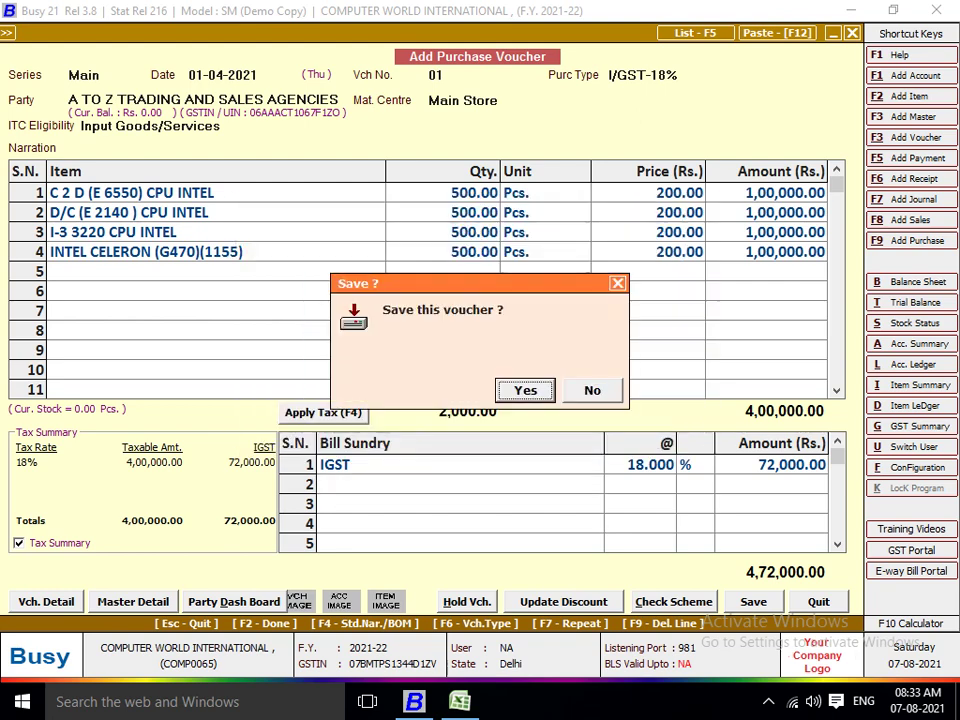
pyautogui.press('Return')
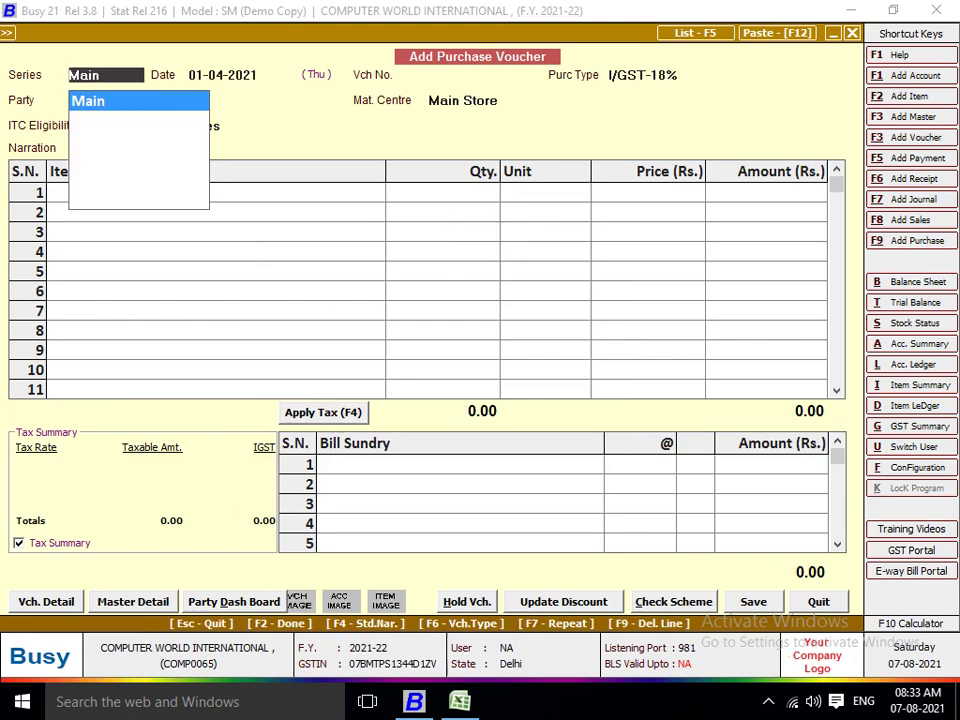
# Date the new voucher 02-04-2021 and paste the Arya Creation invoice number S.NO/17-18/01 as voucher number.
pyautogui.hotkey('alt', 'Tab')
pyautogui.press('Down')
pyautogui.press('Down')
pyautogui.press('Down')
pyautogui.press('Down')
pyautogui.press('Left')
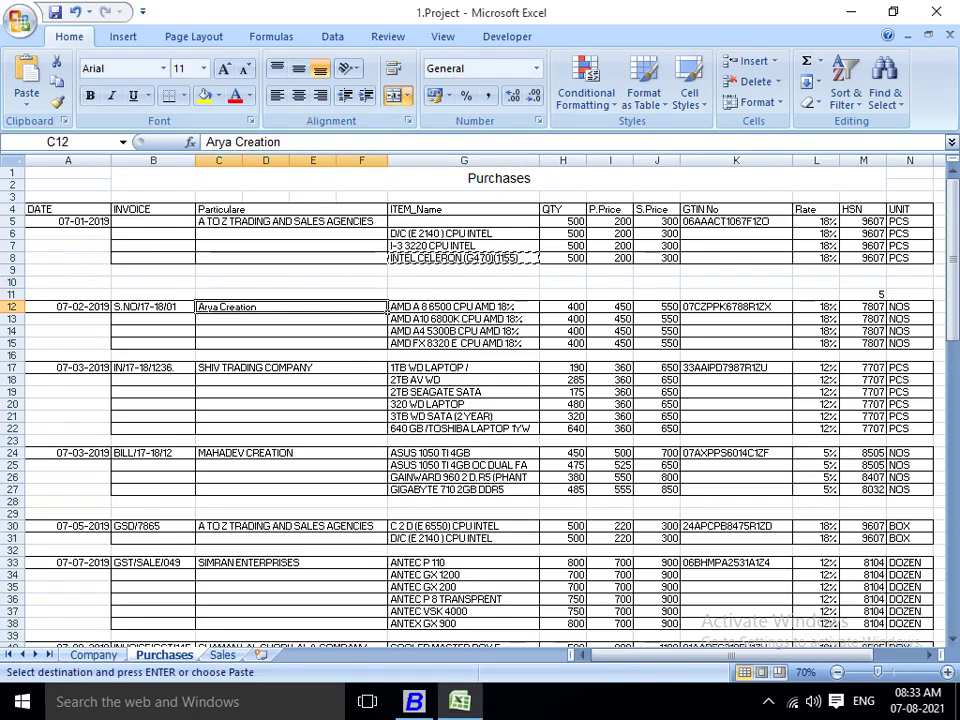
pyautogui.press('Left')
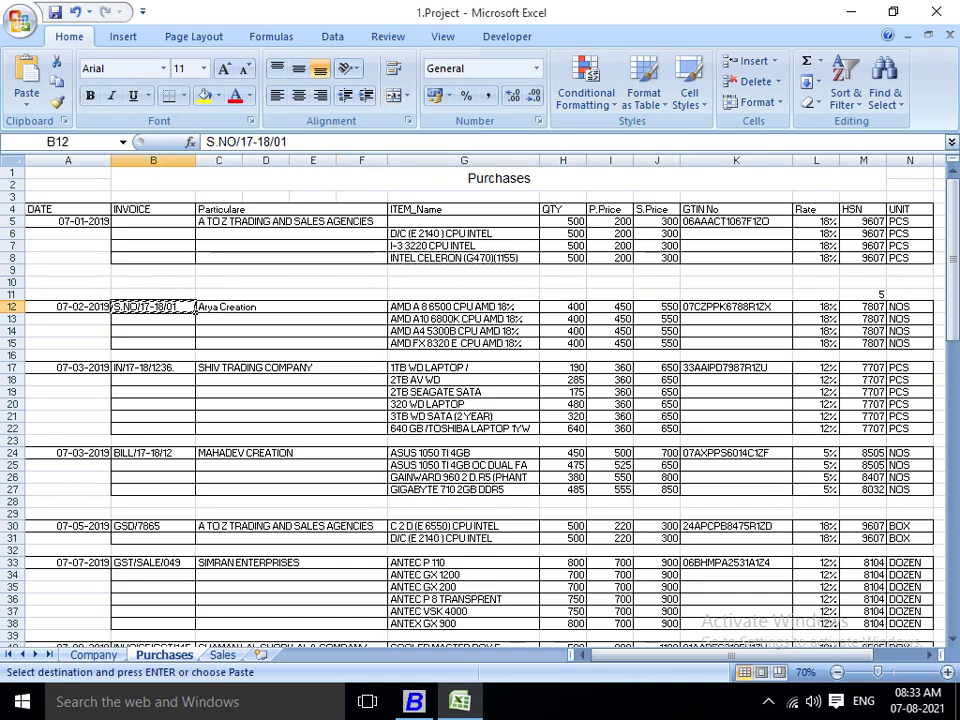
pyautogui.hotkey('alt', 'Tab')
pyautogui.write('2-04')
pyautogui.press('Return')
pyautogui.hotkey('ctrl', 'v')
pyautogui.press('Return')
# Choose L/GST-18% as the purchase type.
pyautogui.hotkey('alt', 'Tab')
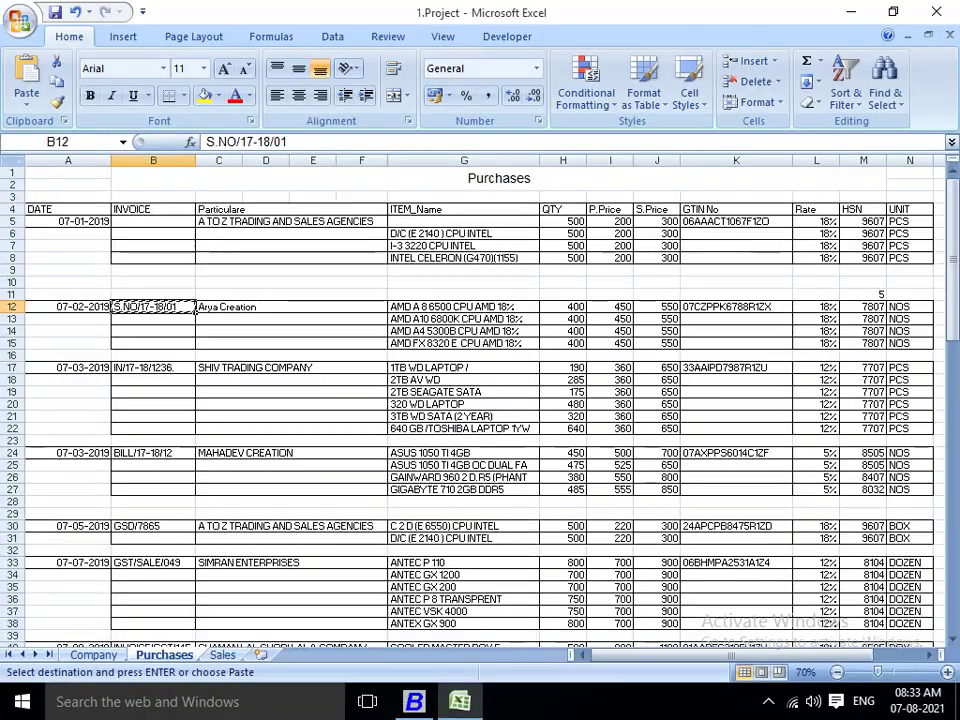
pyautogui.hotkey('alt', 'Tab')
pyautogui.write('18')
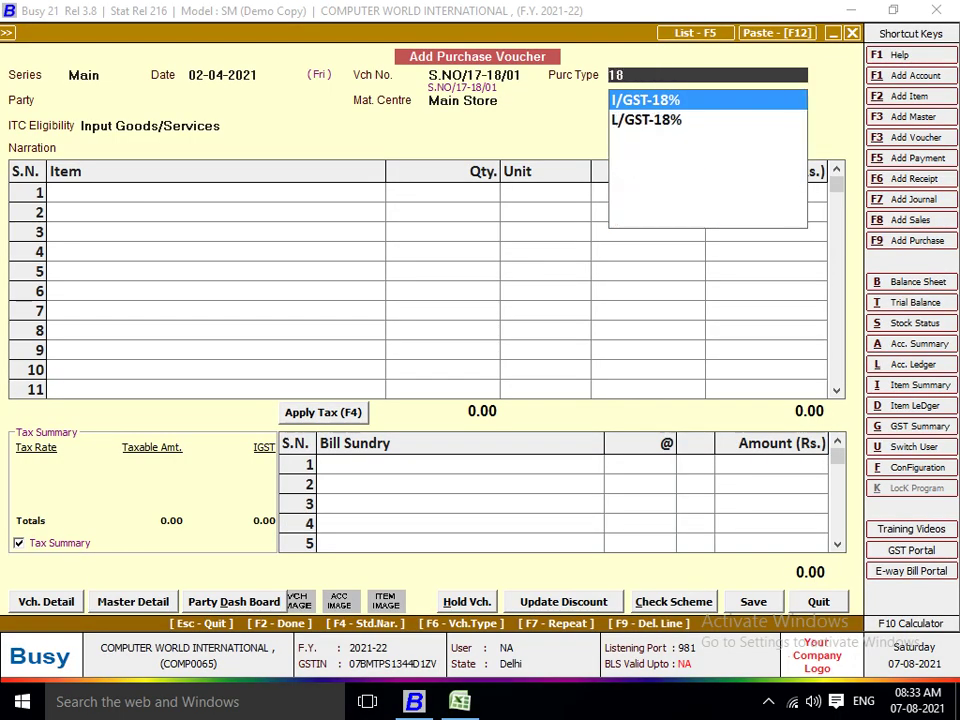
pyautogui.press('Down')
pyautogui.press('Up')
pyautogui.press('Down')
pyautogui.press('Return')
# Open a new party account master and copy the Arya Creation name from the Excel sheet.
pyautogui.hotkey('alt', 'c')
pyautogui.hotkey('alt', 'Tab')
pyautogui.press('Down')
pyautogui.press('Up')
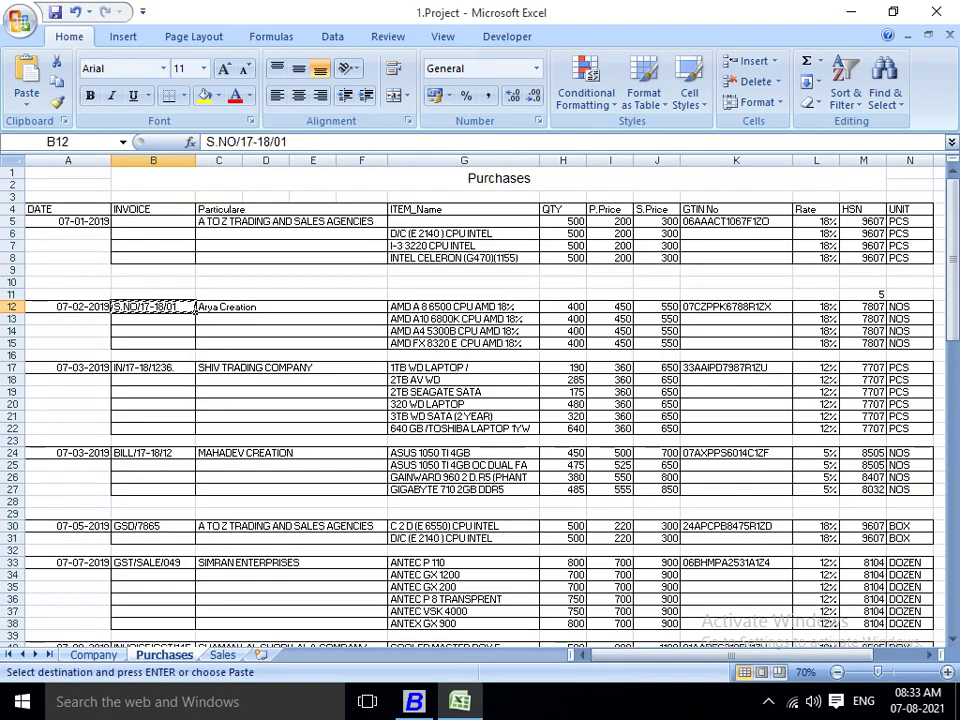
pyautogui.press('Right')
pyautogui.hotkey('ctrl', 'c')
# Enter Arya Creation as the new party's name and assign it to the Sundry Creditors group.
pyautogui.hotkey('alt', 'Tab')
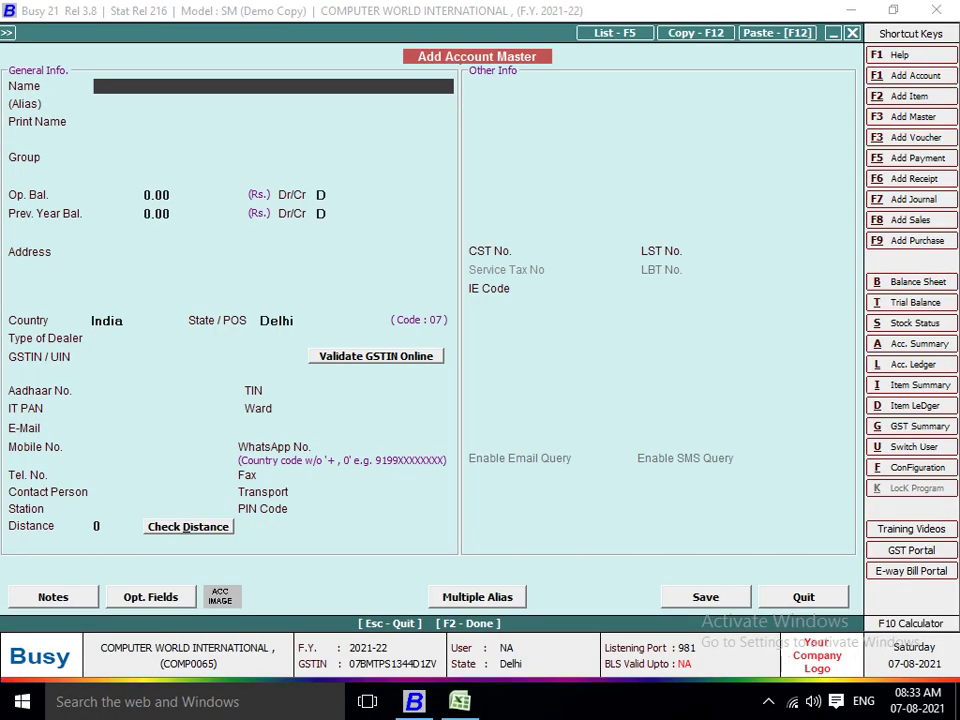
pyautogui.hotkey('ctrl', 'v')
pyautogui.press('Return')
pyautogui.press('Return')
pyautogui.press('Return')
pyautogui.write('SUN')
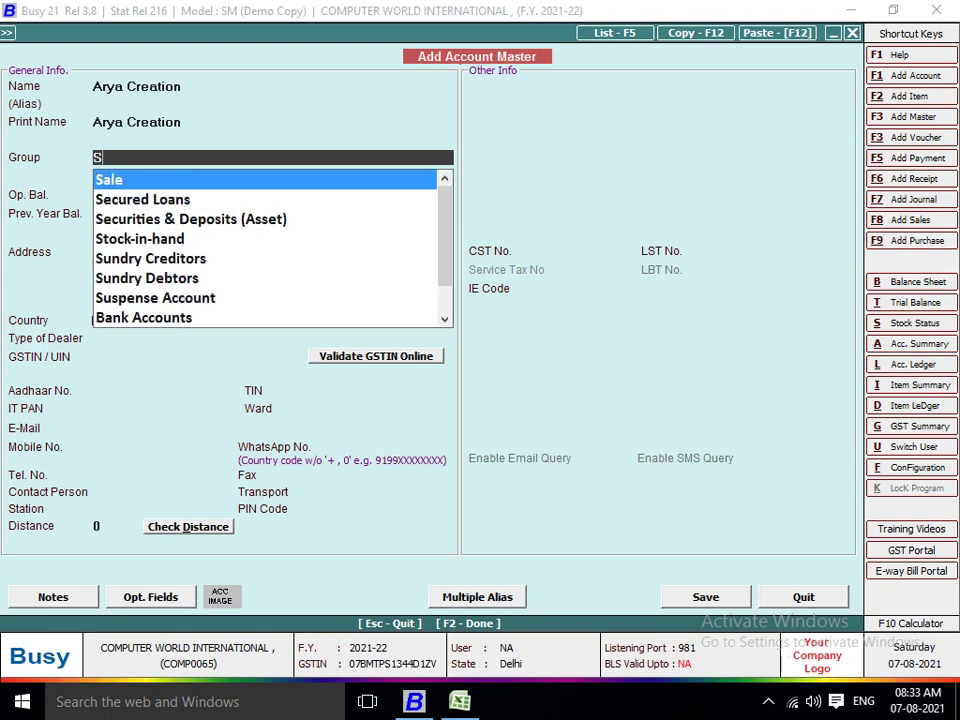
pyautogui.press('Return')
pyautogui.press('Return')
pyautogui.press('Return')
pyautogui.press('Return')
pyautogui.press('Return')
pyautogui.press('Return')
pyautogui.press('Return')
pyautogui.press('Return')
pyautogui.press('Return')
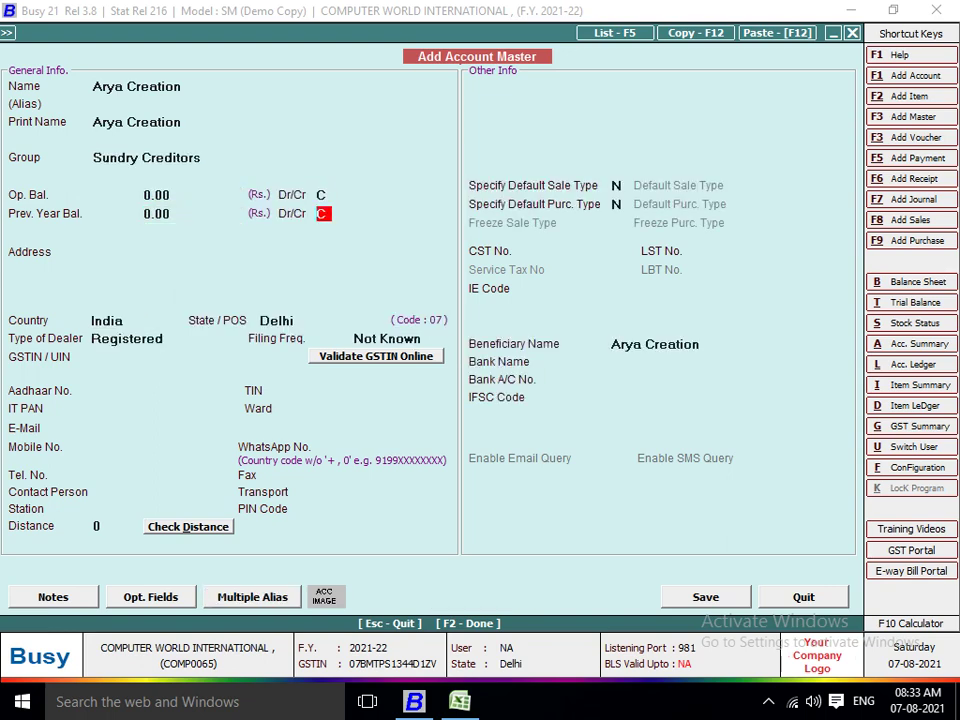
pyautogui.press('Return')
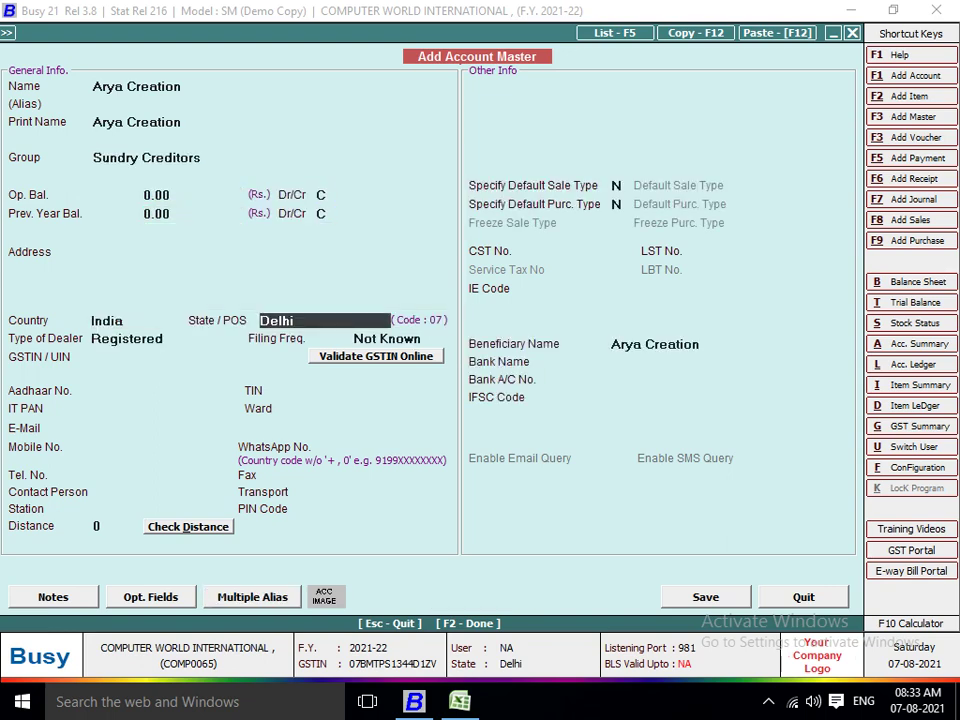
pyautogui.press('Return')
pyautogui.press('Return')
# Copy Arya Creation's GSTIN from cell K12 of the sheet into the party form.
pyautogui.hotkey('alt', 'Tab')
pyautogui.click(463, 306)
pyautogui.click(610, 306)
pyautogui.click(657, 306)
pyautogui.click(736, 306)
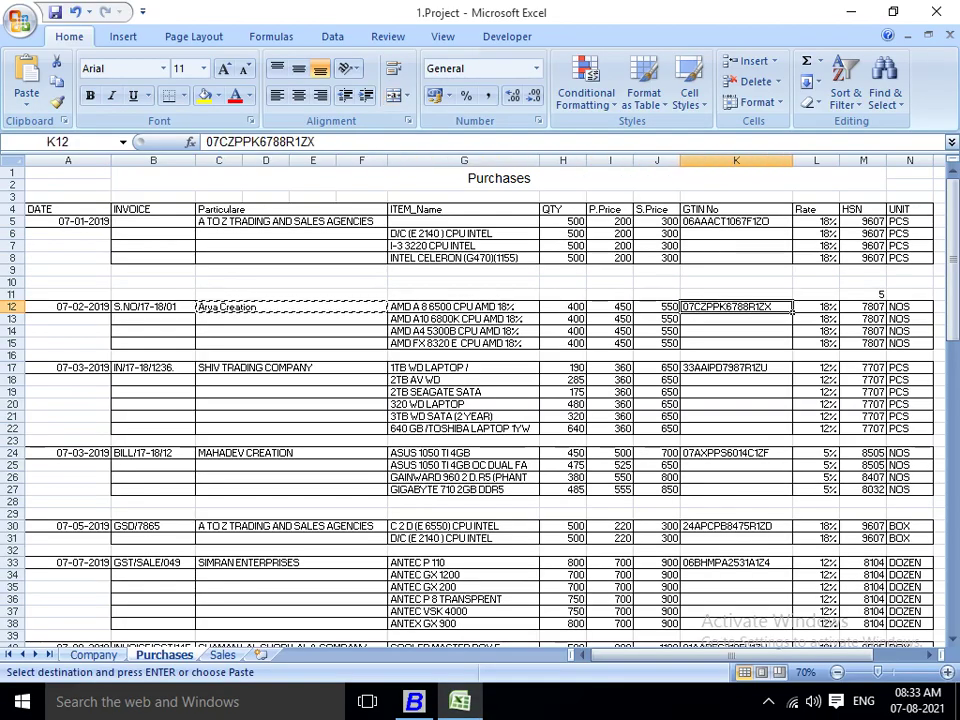
pyautogui.hotkey('ctrl', 'c')
pyautogui.hotkey('alt', 'Tab')
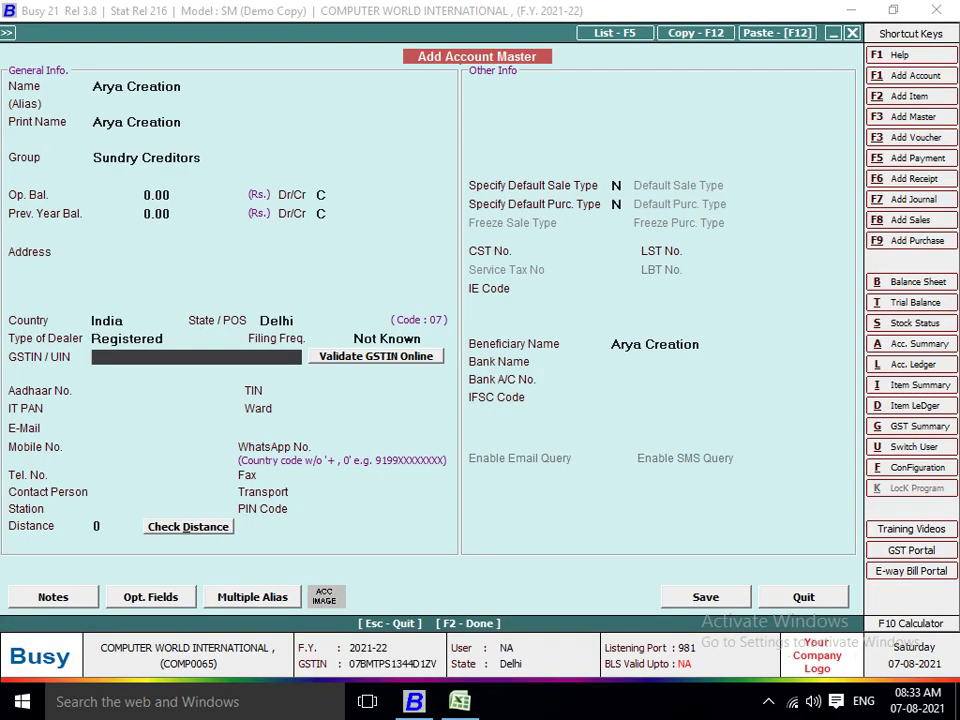
pyautogui.hotkey('ctrl', 'v')
# Save the Arya Creation party master and accept the ITC eligibility.
pyautogui.press('Return')
pyautogui.press('Return')
pyautogui.press('Return')
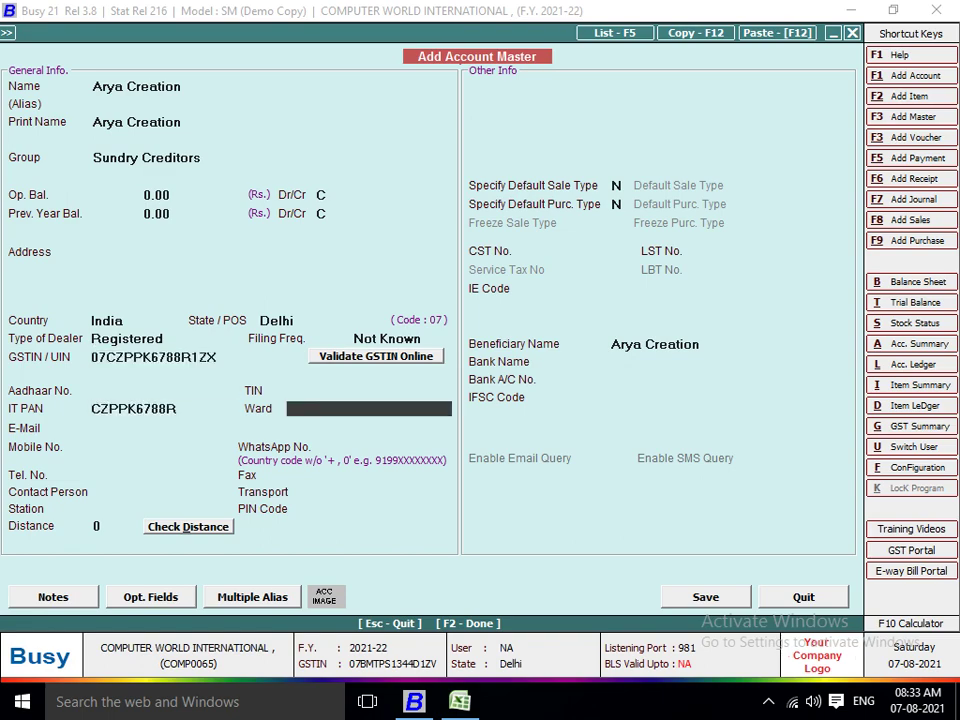
pyautogui.press('Return')
pyautogui.press('Return')
pyautogui.press('F2')
pyautogui.press('Return')
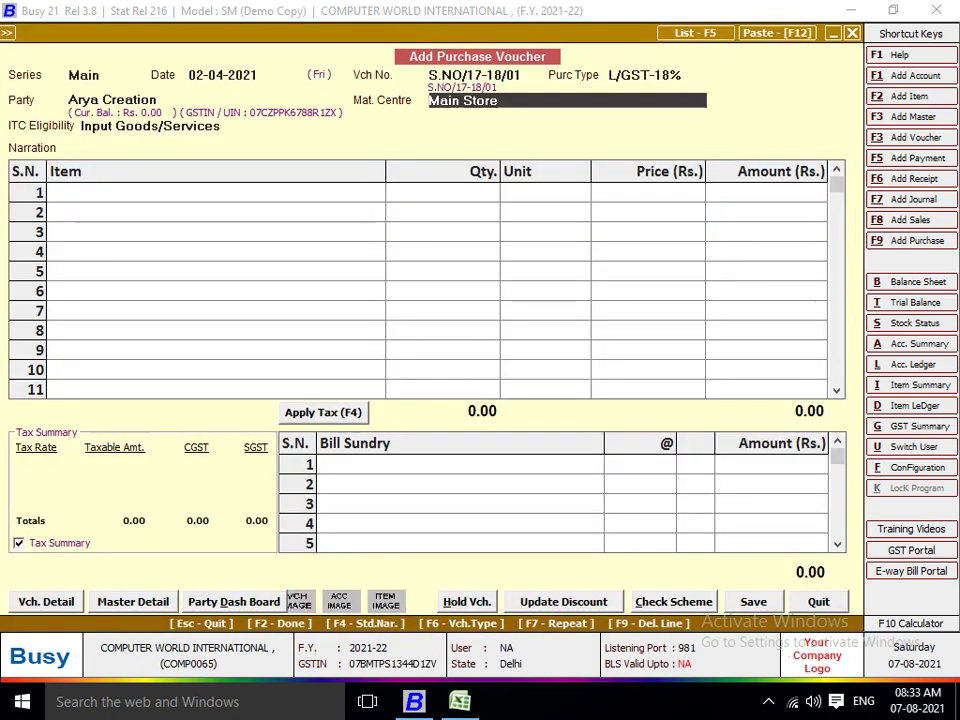
pyautogui.press('Return')
# Start a new item master named from cell G12, AMD A 8 6500 CPU AMD 18%.
pyautogui.hotkey('alt', 'Tab')
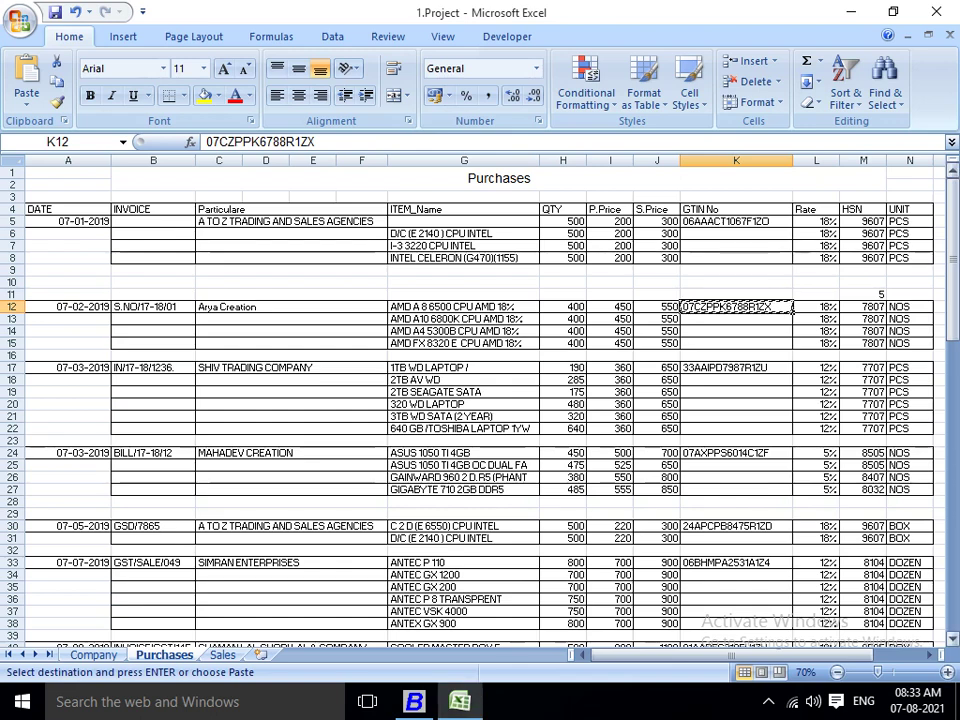
pyautogui.click(464, 306)
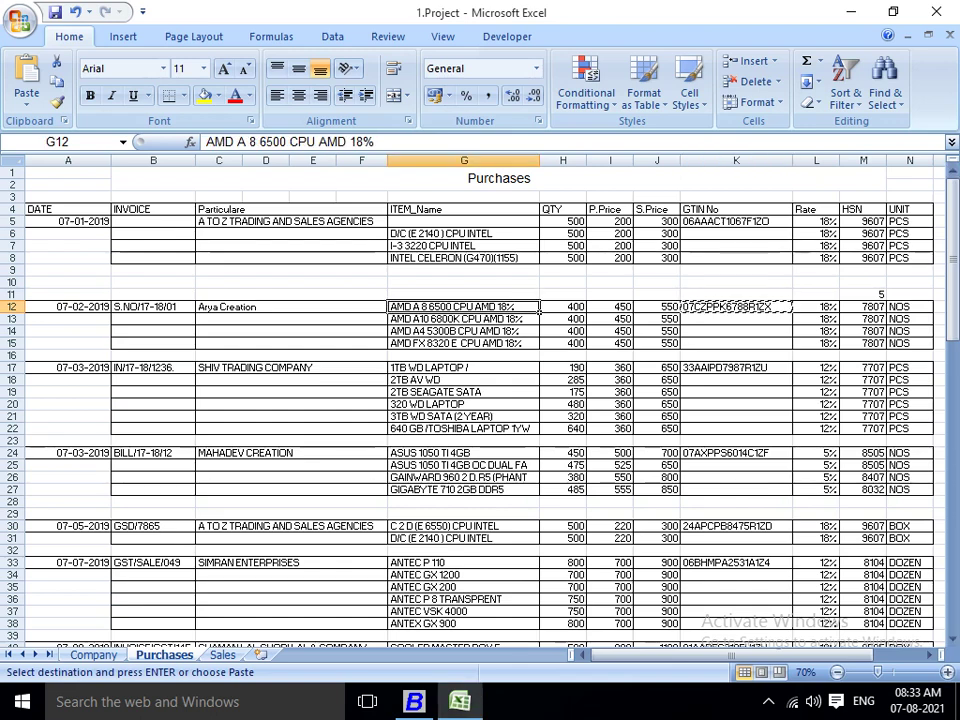
pyautogui.hotkey('ctrl', 'c')
pyautogui.hotkey('alt', 'Tab')
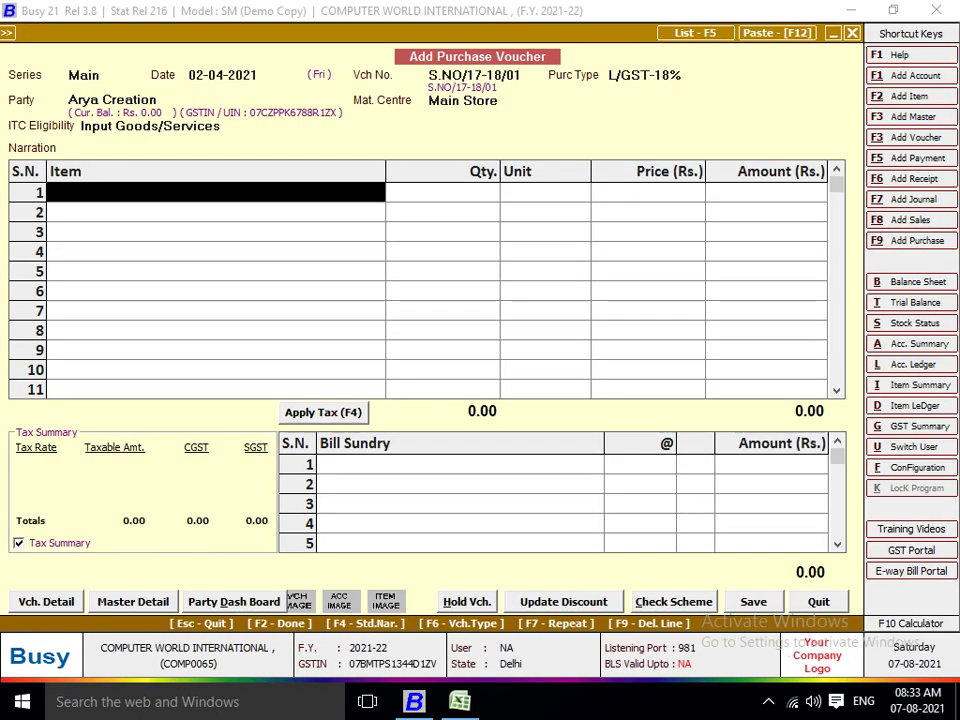
pyautogui.hotkey('alt', 'F2')
pyautogui.hotkey('ctrl', 'v')
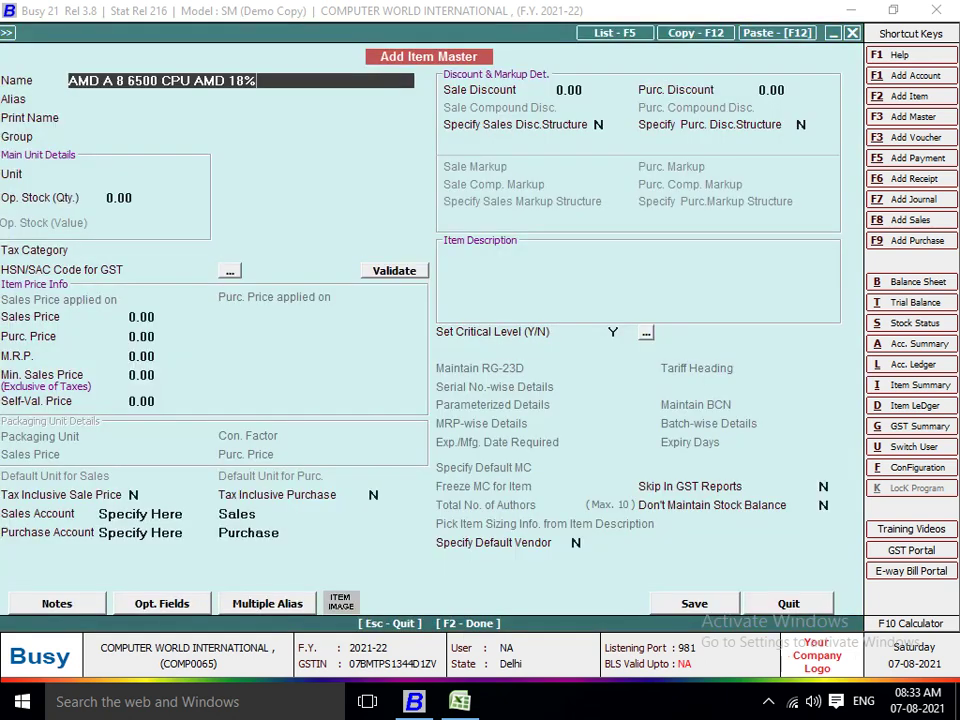
pyautogui.press('Return')
pyautogui.press('Return')
pyautogui.press('Return')
pyautogui.press('Return')
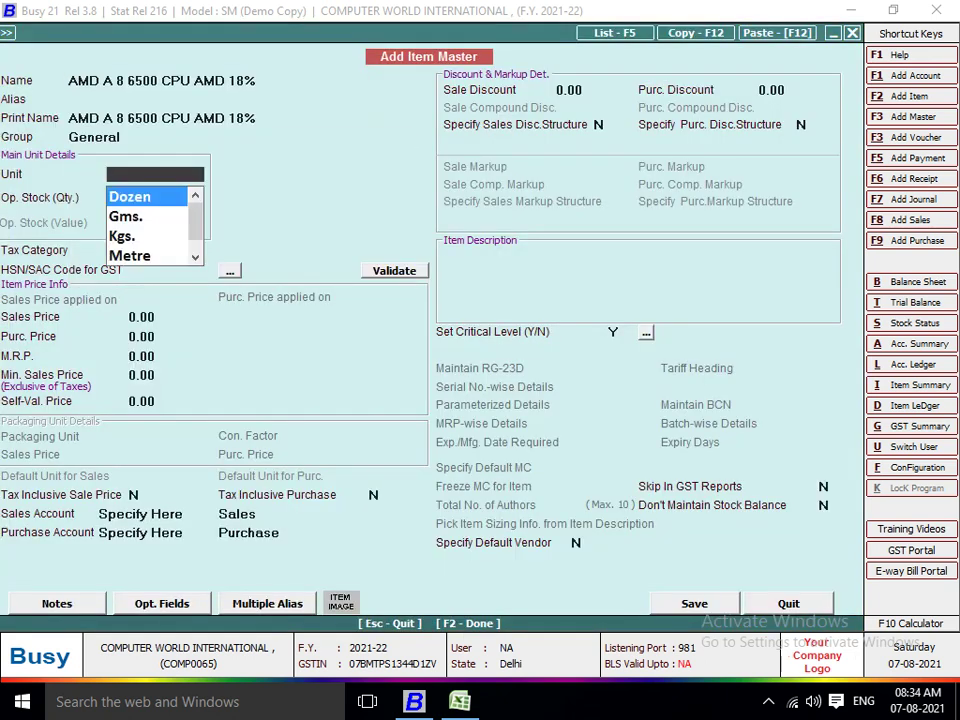
# Create a new NOS unit with UQC NOS-NUMBERS for the item.
pyautogui.write('PC')
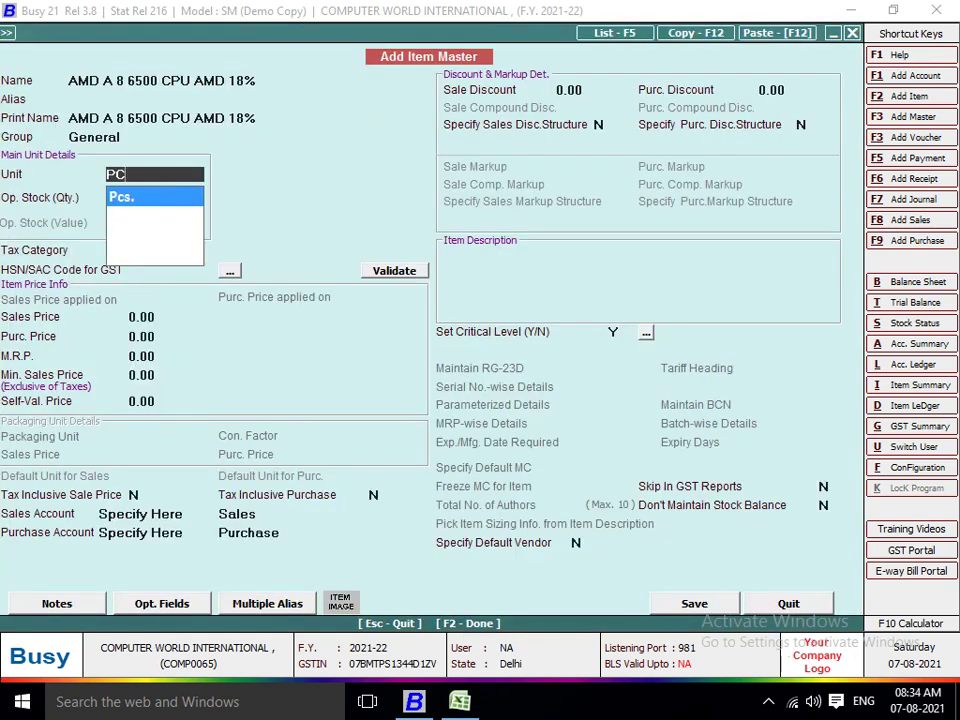
pyautogui.press('Return')
pyautogui.press('F2')
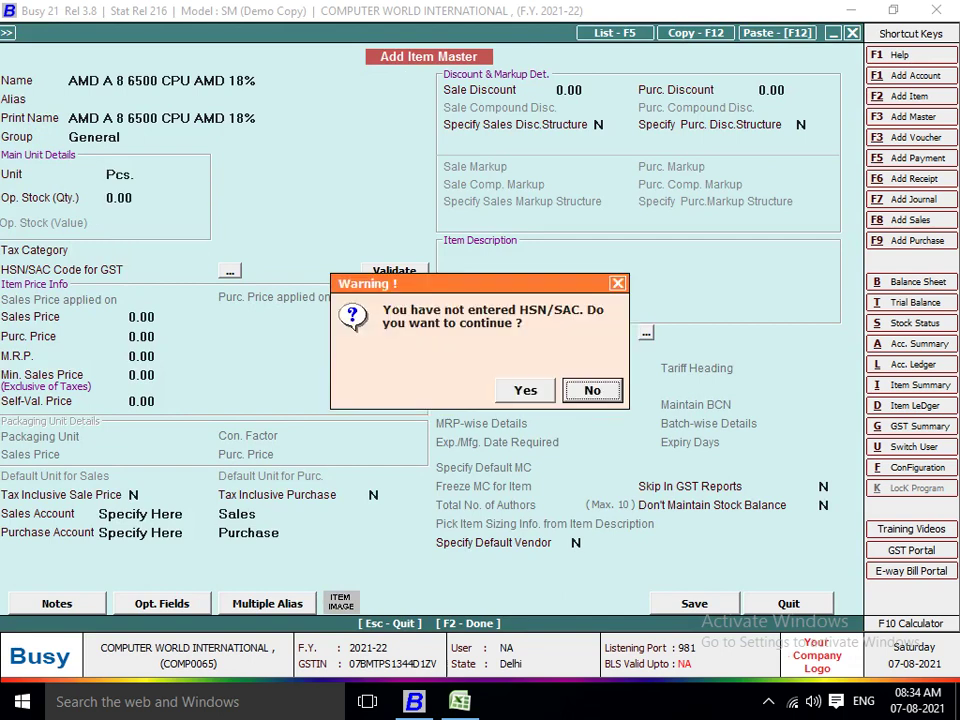
pyautogui.press('Return')
pyautogui.press('F3')
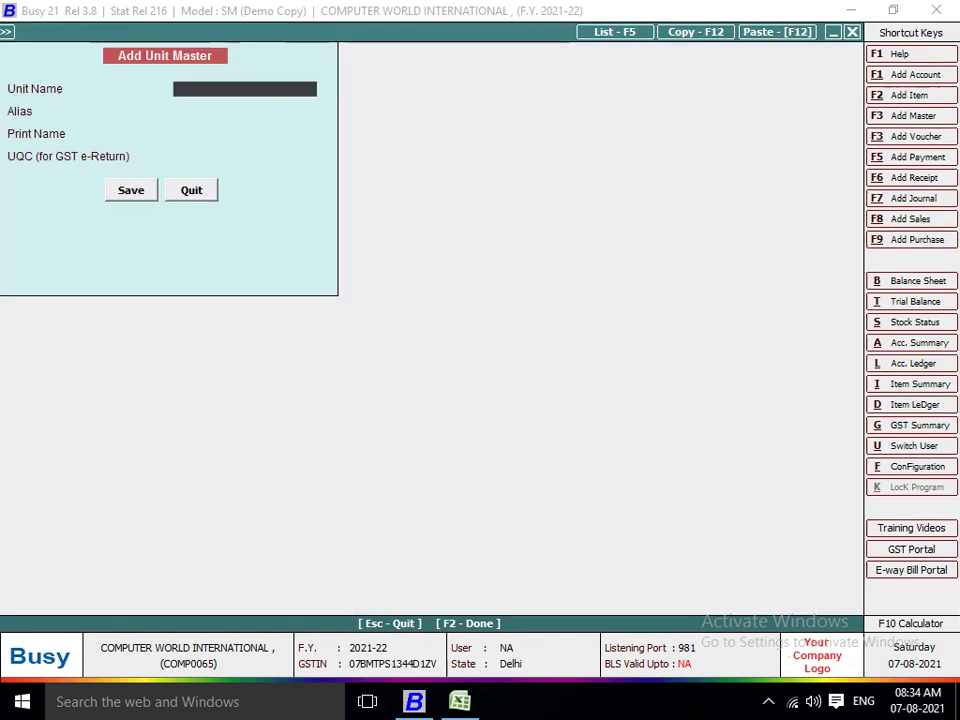
pyautogui.write('NOS')
pyautogui.press('Return')
pyautogui.press('Return')
pyautogui.press('Return')
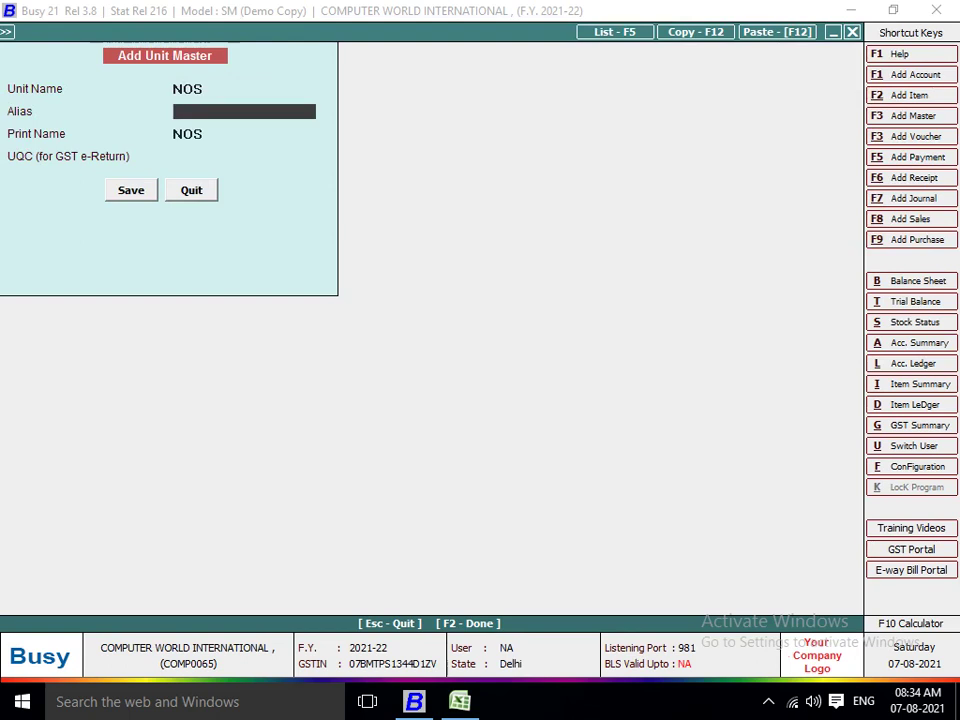
pyautogui.write('NO')
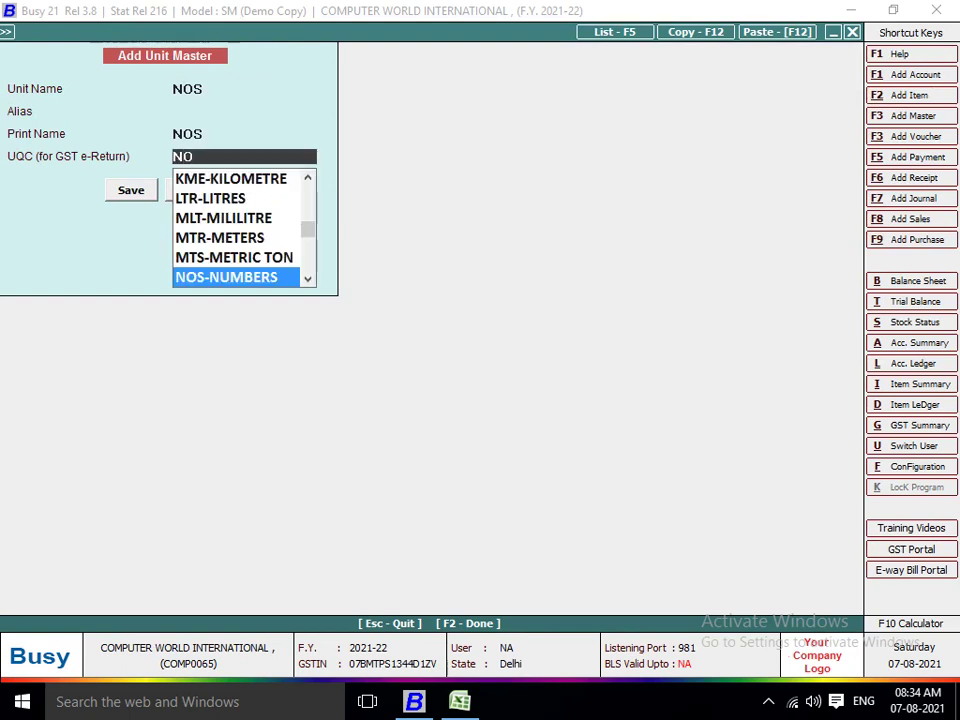
pyautogui.press('Return')
pyautogui.press('Return')
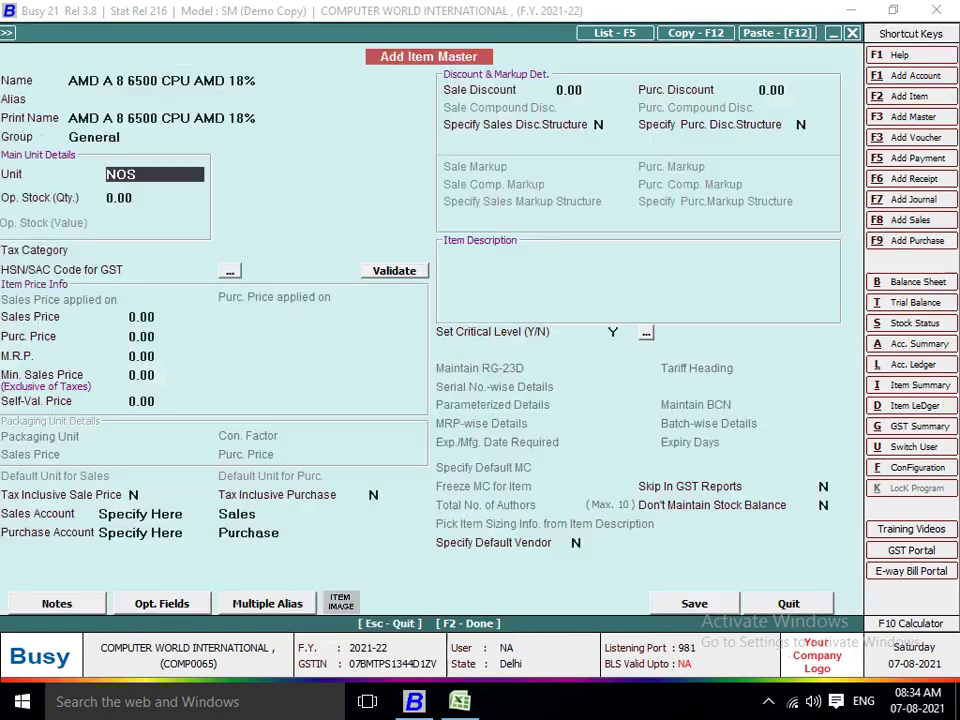
pyautogui.press('Return')
# Set the item's tax category to GST 18% and HSN code to 7807.
pyautogui.write('18')
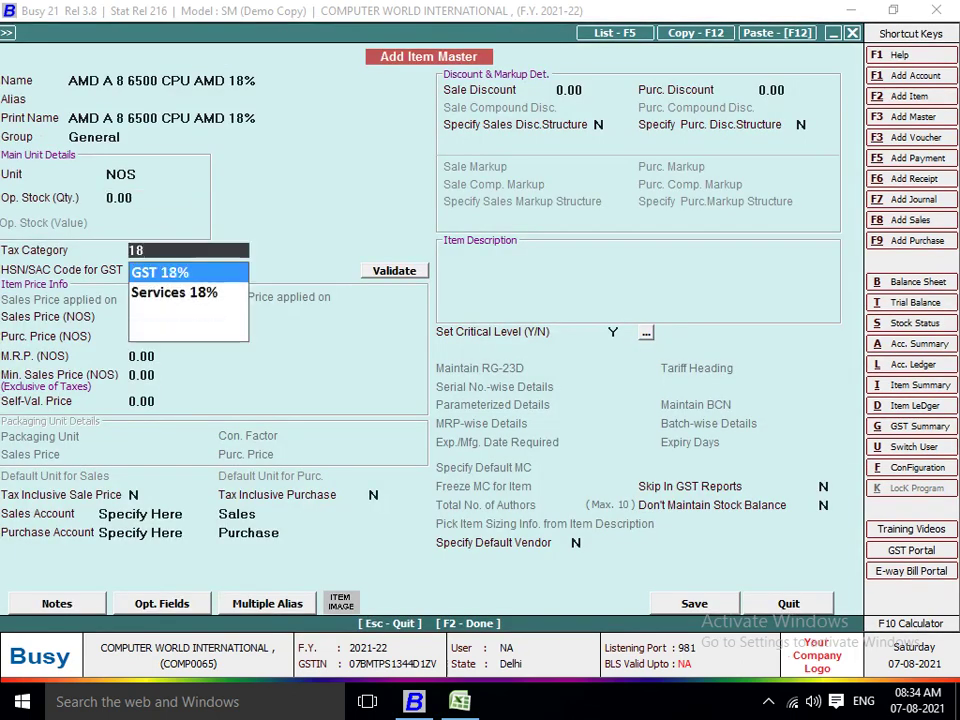
pyautogui.press('Return')
pyautogui.hotkey('alt', 'Tab')
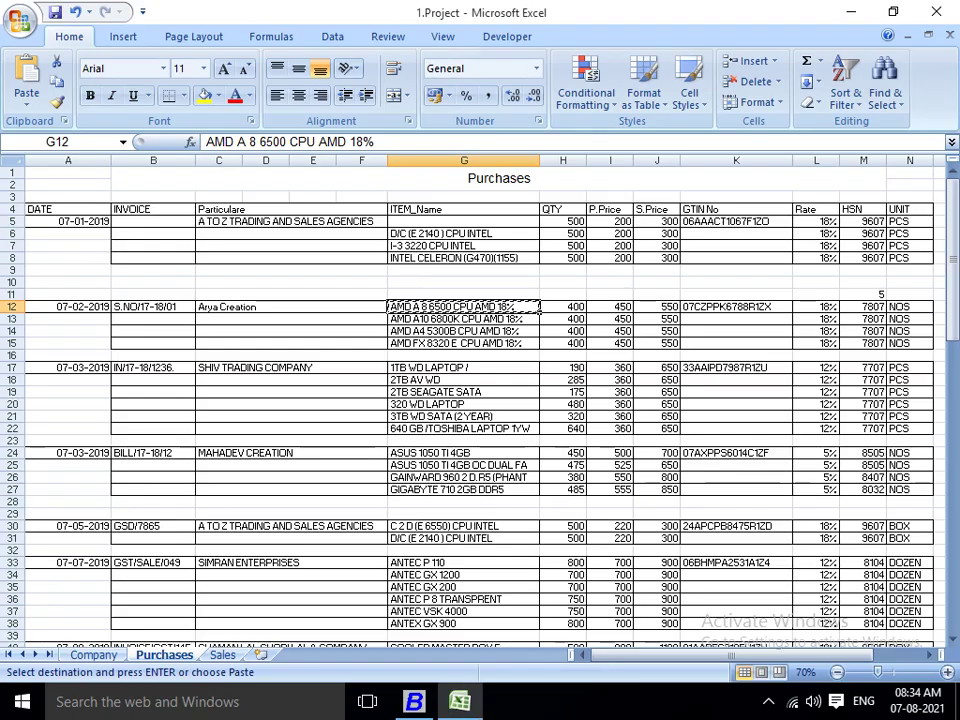
pyautogui.hotkey('alt', 'Tab')
pyautogui.write('7807')
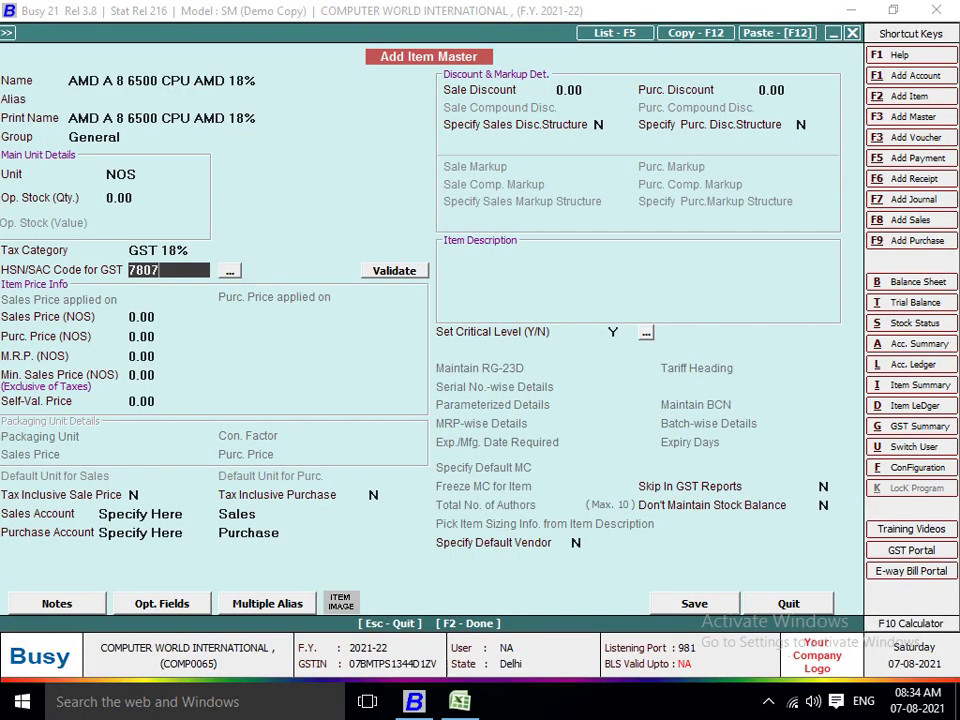
pyautogui.press('Return')
# Give the item a sales price of 550 and purchase price of 450, then save it.
pyautogui.hotkey('alt', 'Tab')
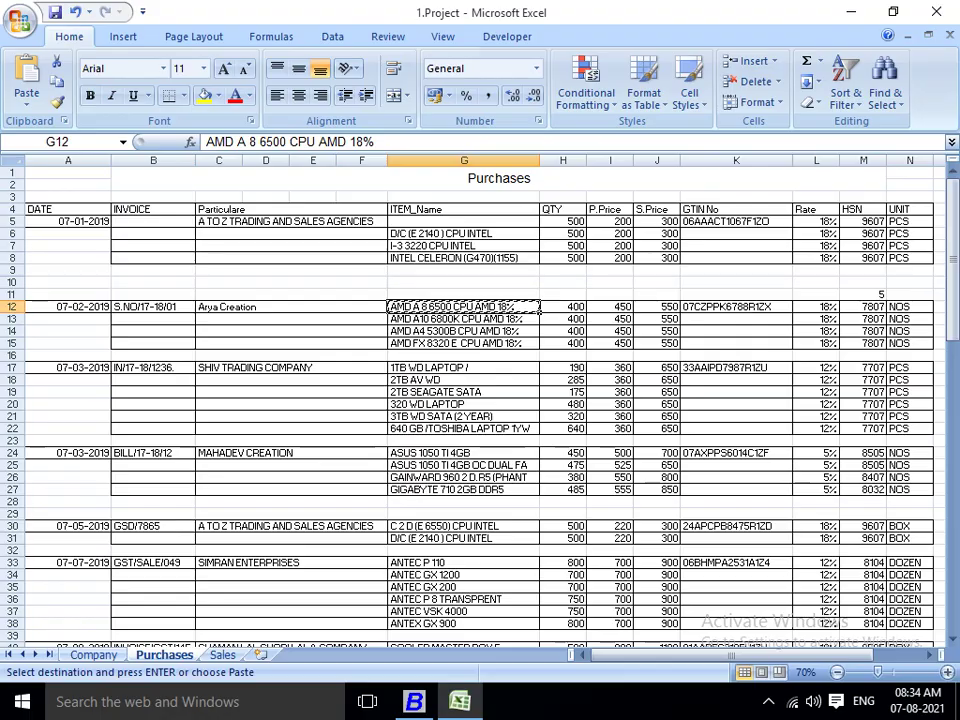
pyautogui.hotkey('alt', 'Tab')
pyautogui.write('550')
pyautogui.press('Return')
pyautogui.write('450')
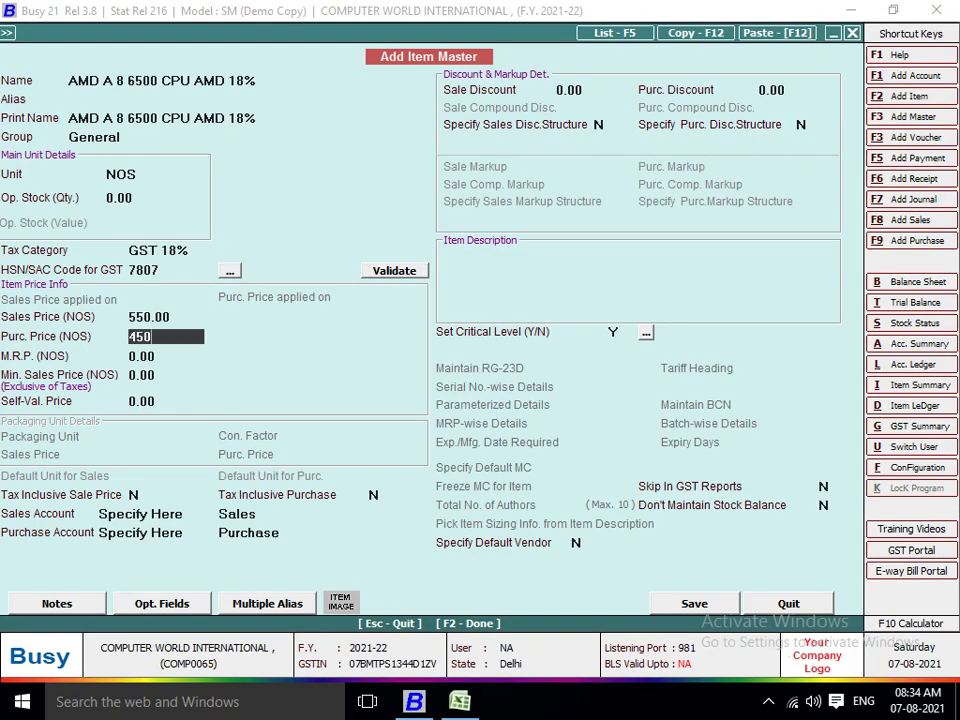
pyautogui.press('Return')
pyautogui.press('Return')
pyautogui.press('F2')
pyautogui.press('Return')
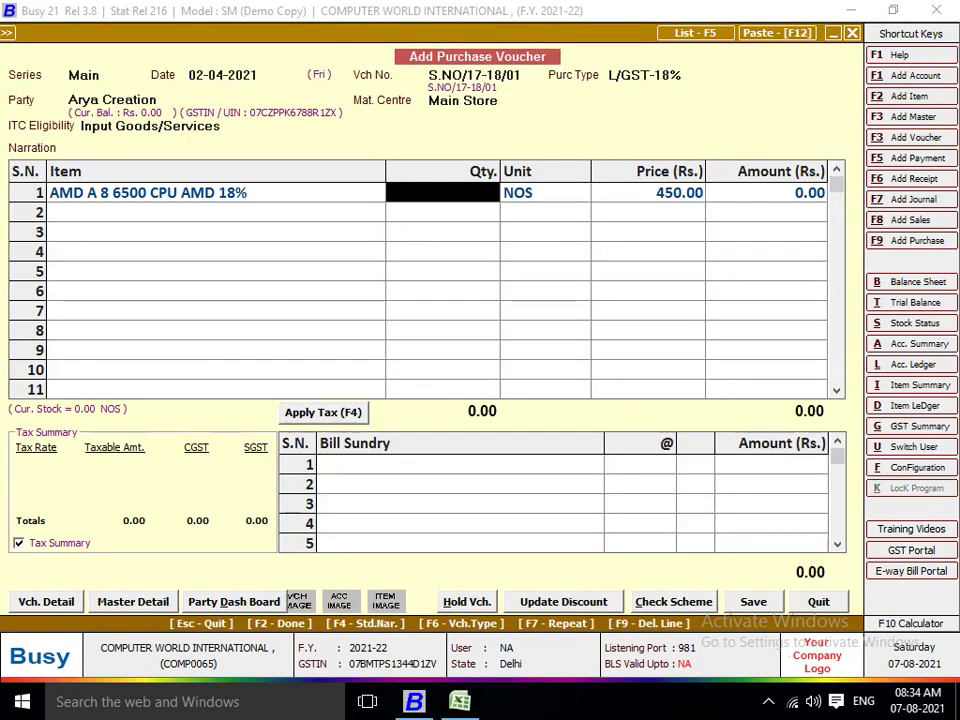
# Enter quantity 400 on the voucher's first line at 450.
pyautogui.hotkey('alt', 'Tab')
pyautogui.hotkey('alt', 'Tab')
pyautogui.write('400')
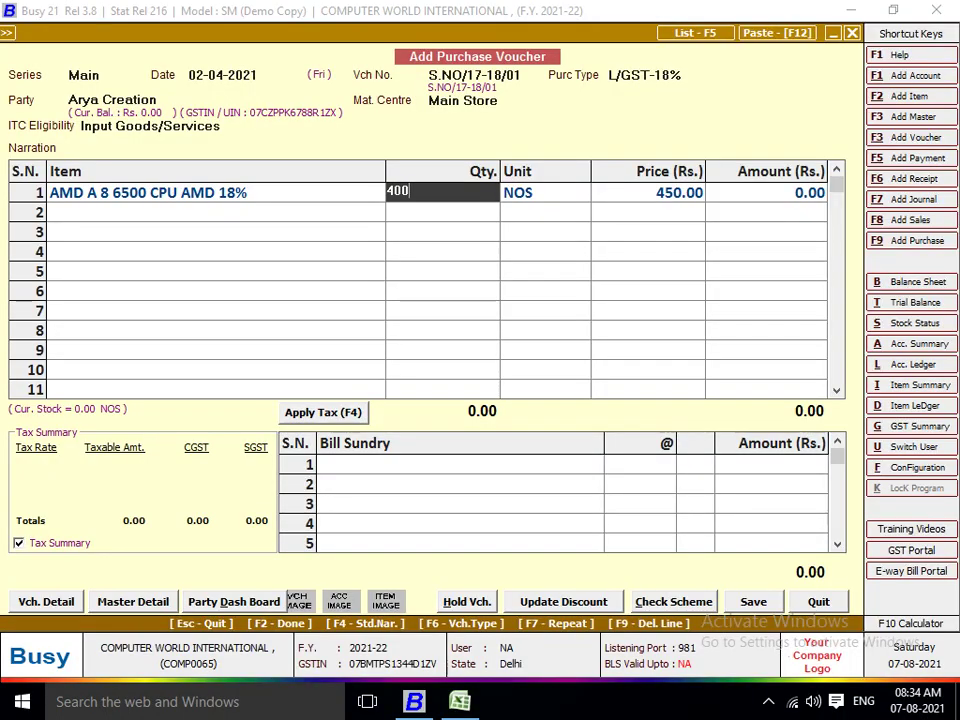
pyautogui.press('Return')
pyautogui.press('Return')
pyautogui.press('Return')
pyautogui.press('Return')
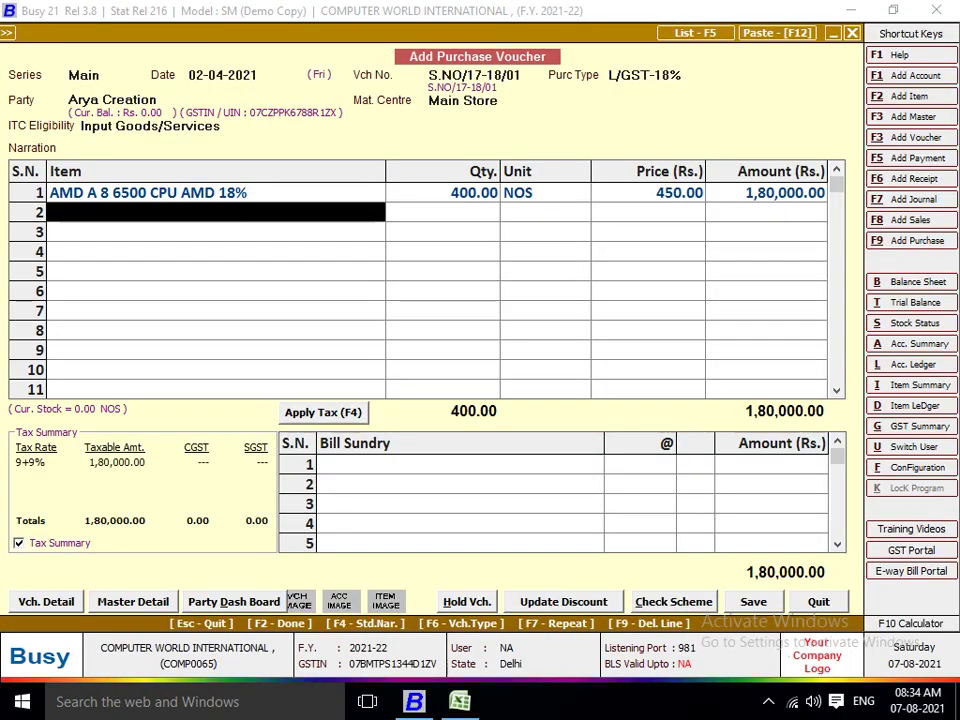
pyautogui.hotkey('alt', 'c')
pyautogui.hotkey('alt', 'Tab')
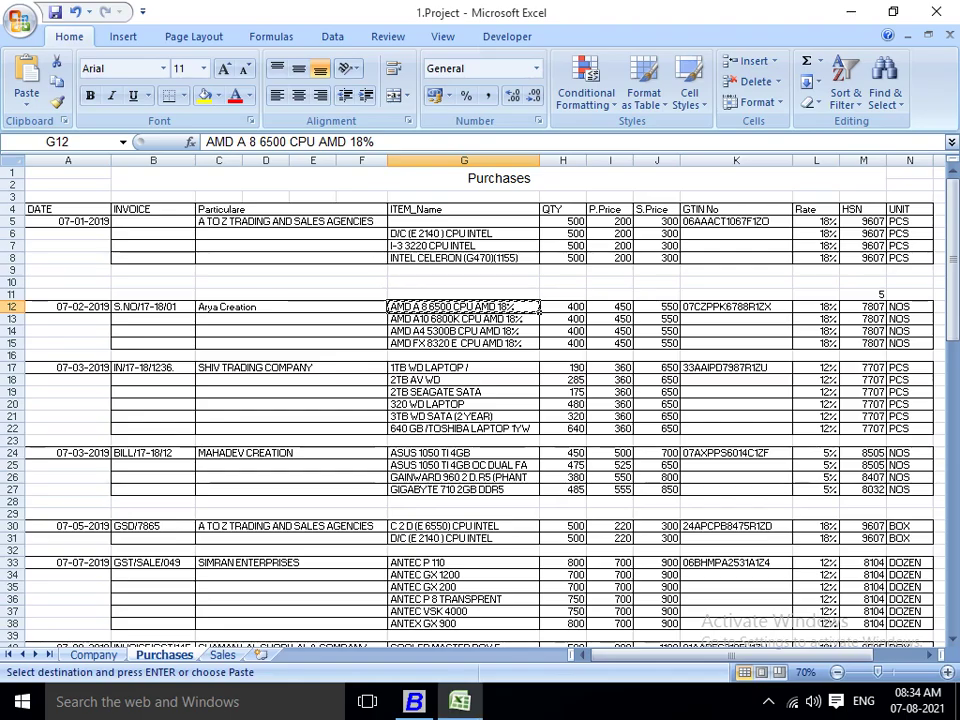
# Create the second AMD CPU item from cell G13 with unit NOS, GST 18% and HSN 7807.
pyautogui.press('Down')
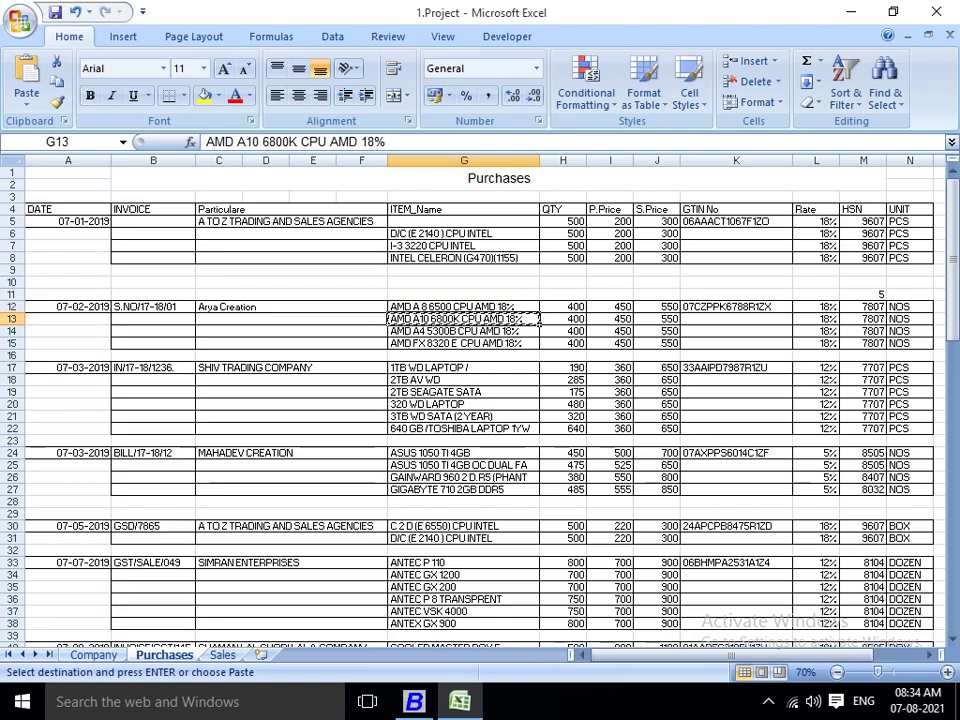
pyautogui.hotkey('alt', 'Tab')
pyautogui.write('AMD A10 6800K CPU AMD 18%')
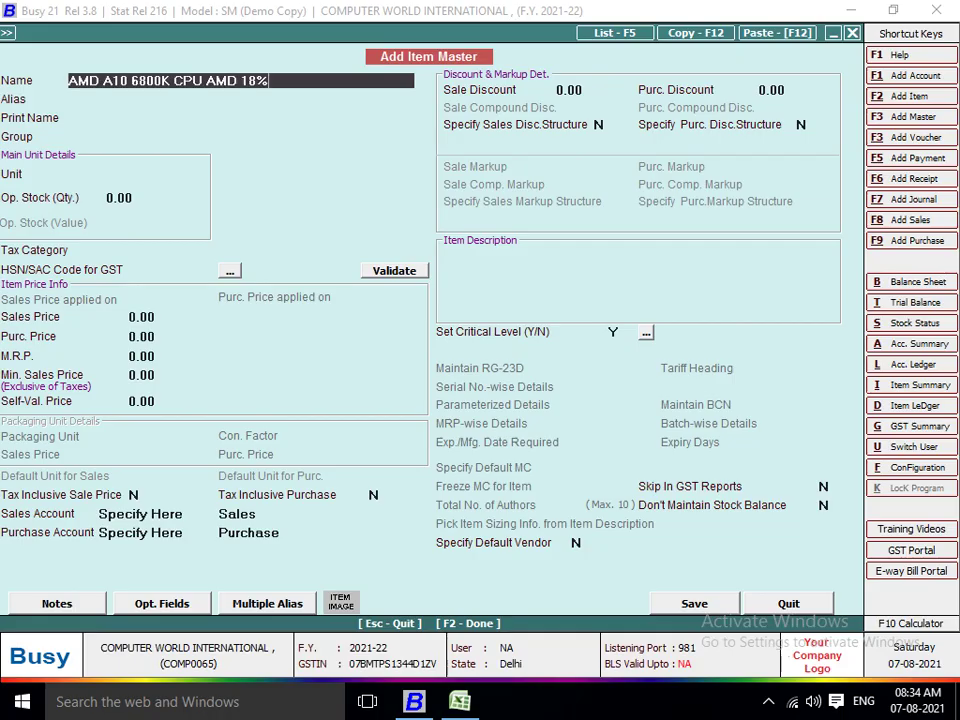
pyautogui.press('Return')
pyautogui.press('Return')
pyautogui.press('Return')
pyautogui.press('Return')
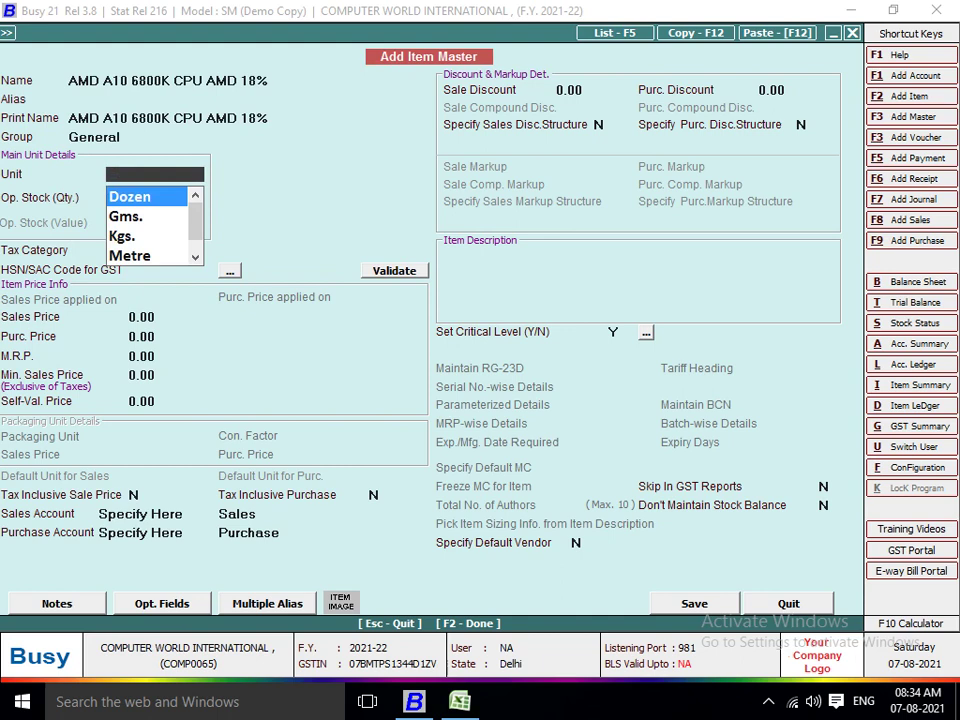
pyautogui.write('NO')
pyautogui.press('Return')
pyautogui.press('Return')
pyautogui.write('18')
pyautogui.press('Return')
pyautogui.write('7807')
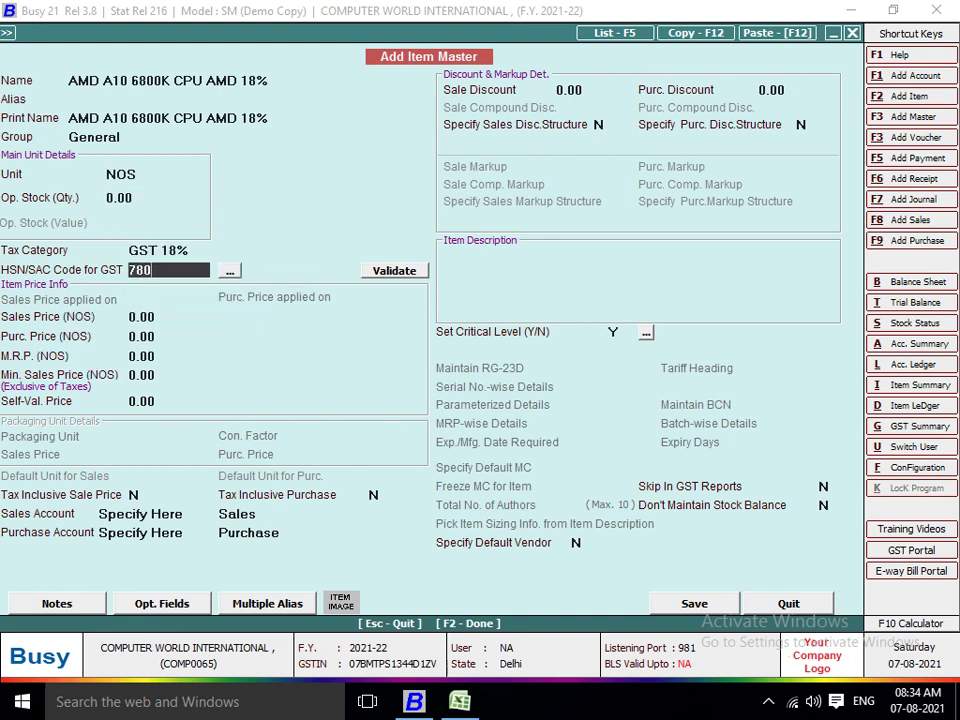
pyautogui.press('Return')
# Give it prices 550/450, save it, and enter quantity 400 on line 2.
pyautogui.write('550')
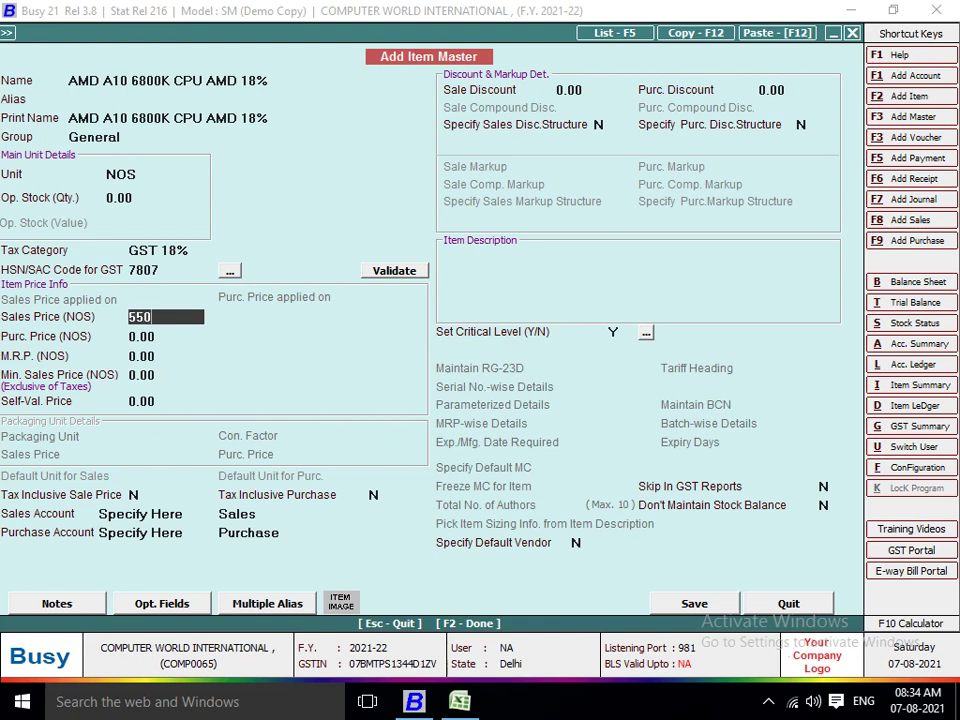
pyautogui.press('Return')
pyautogui.write('50')
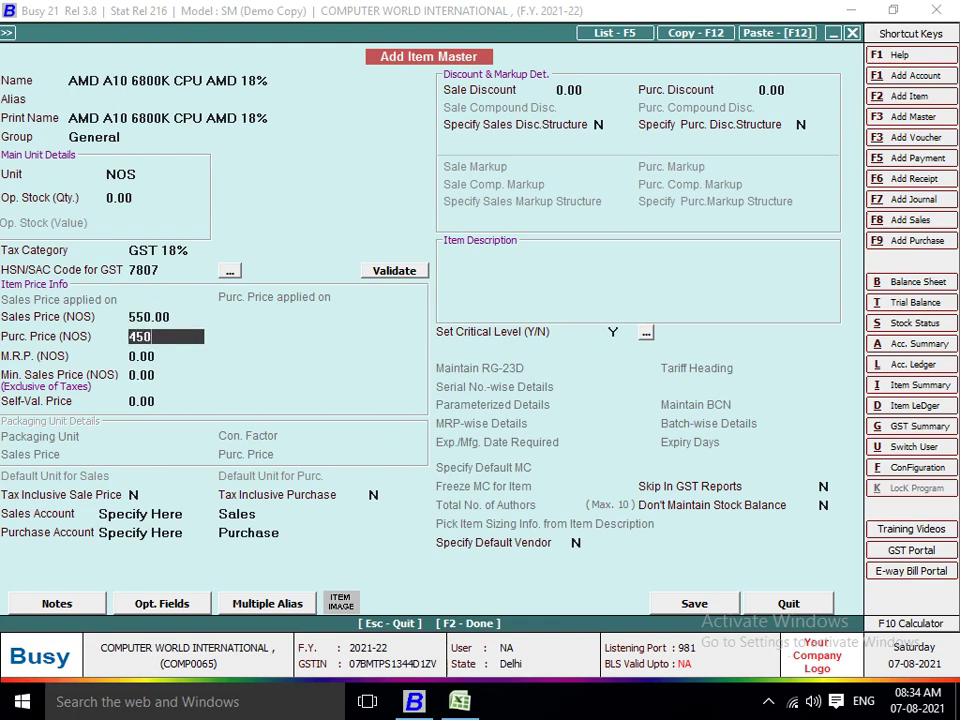
pyautogui.press('Return')
pyautogui.press('Return')
pyautogui.press('Return')
pyautogui.press('Return')
pyautogui.press('Return')
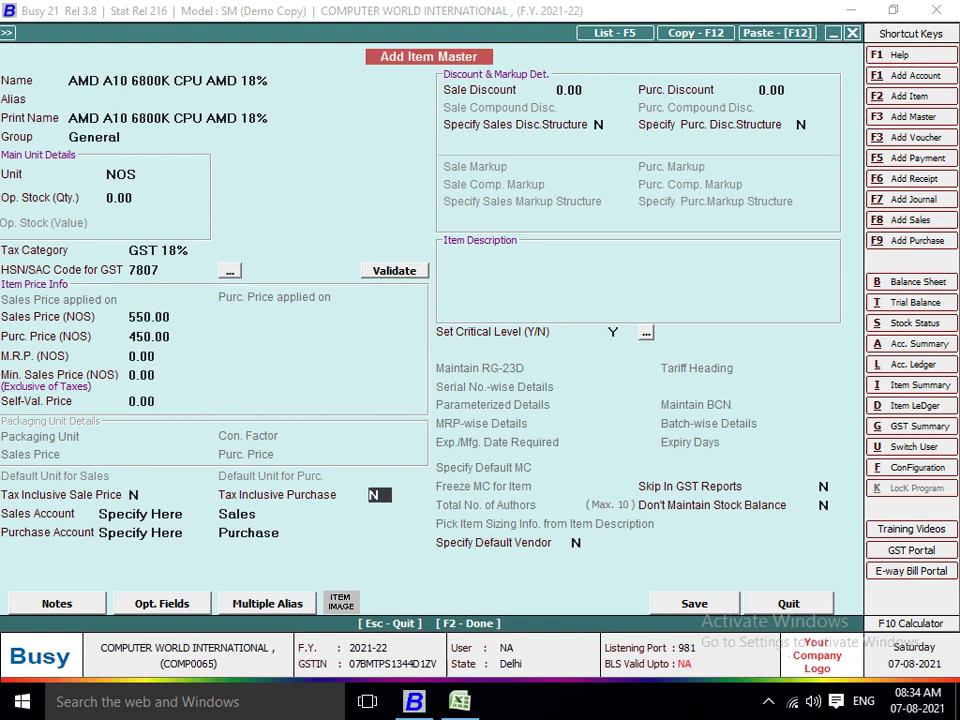
pyautogui.press('F2')
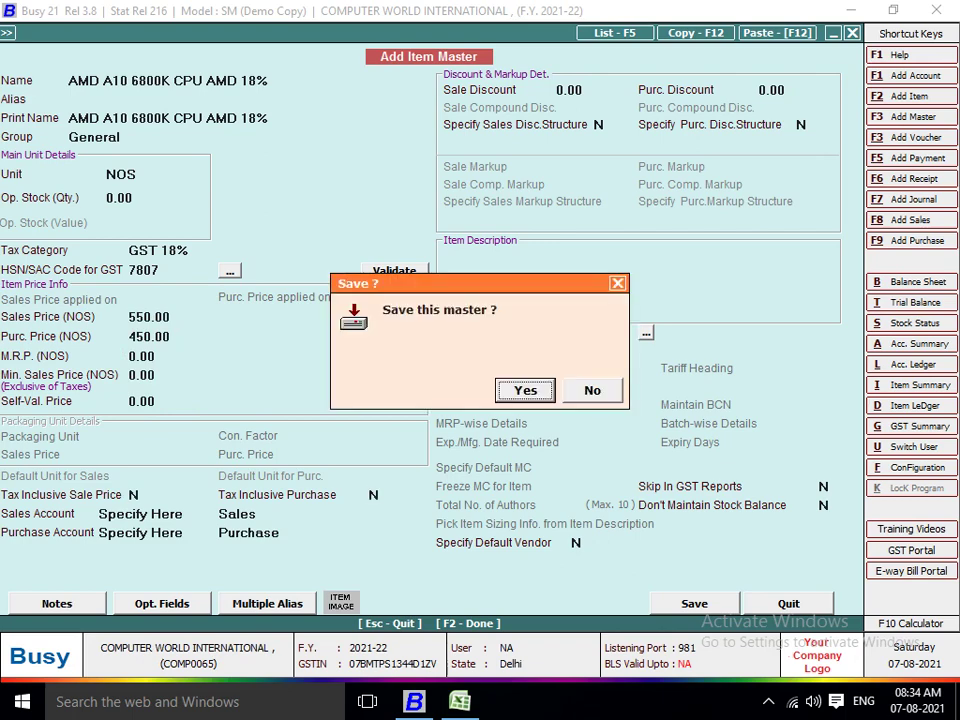
pyautogui.press('Return')
pyautogui.hotkey('alt', 'Tab')
pyautogui.hotkey('alt', 'Tab')
pyautogui.write('400')
pyautogui.press('Return')
pyautogui.press('Return')
pyautogui.press('Return')
pyautogui.press('Return')
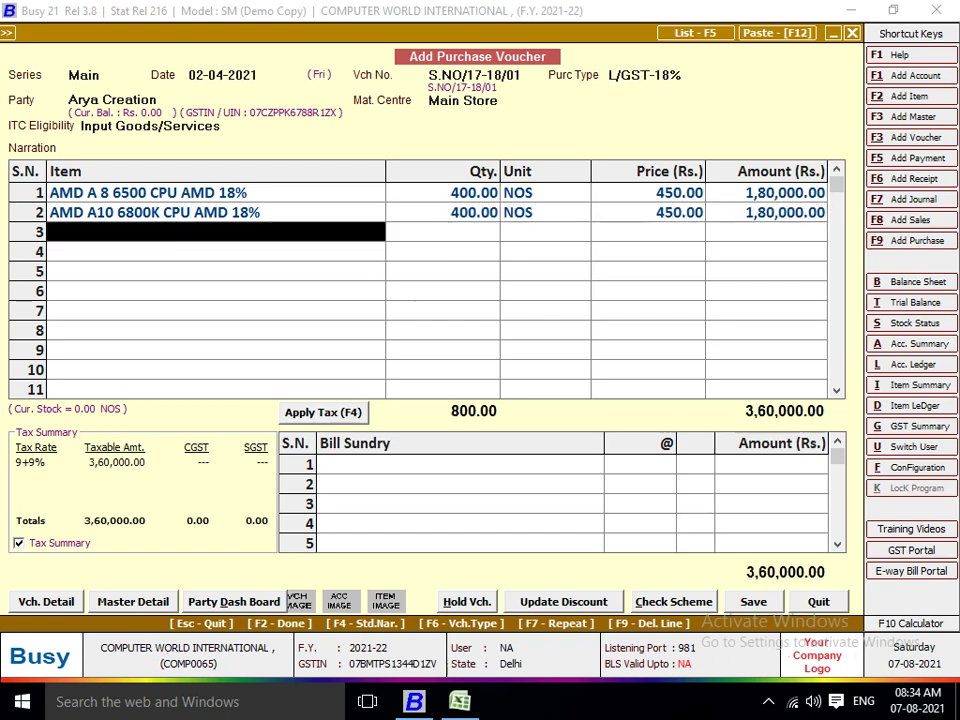
# Create item AMD A4 5300B from cell G14 with unit NOS, GST 18% and HSN 7807.
pyautogui.press('F2')
pyautogui.hotkey('alt', 'Tab')
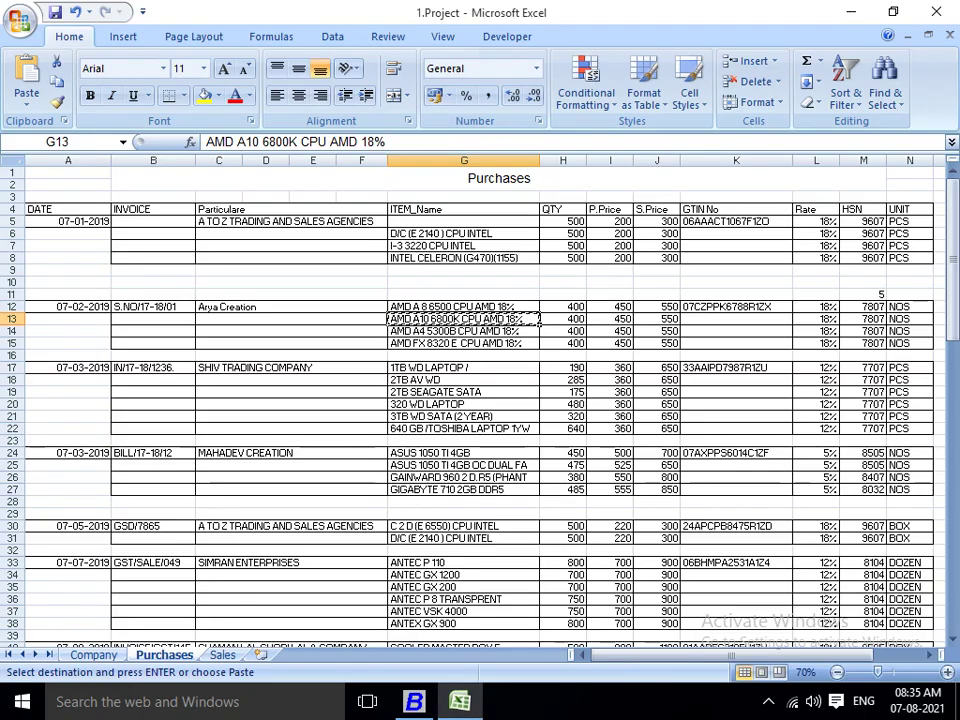
pyautogui.press('Down')
pyautogui.hotkey('ctrl', 'c')
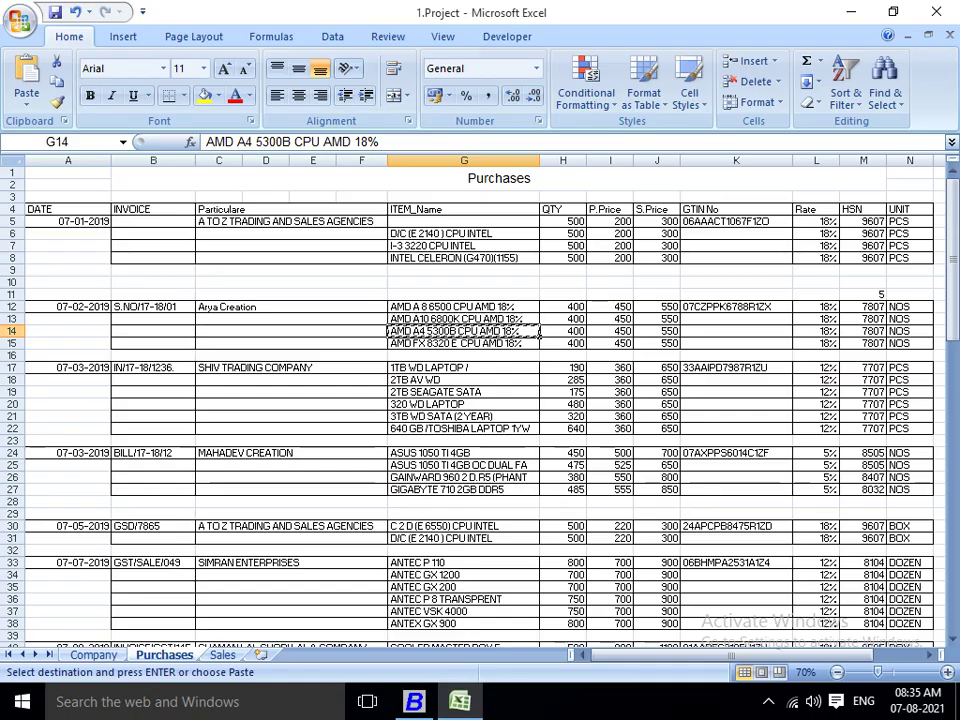
pyautogui.hotkey('alt', 'Tab')
pyautogui.hotkey('ctrl', 'v')
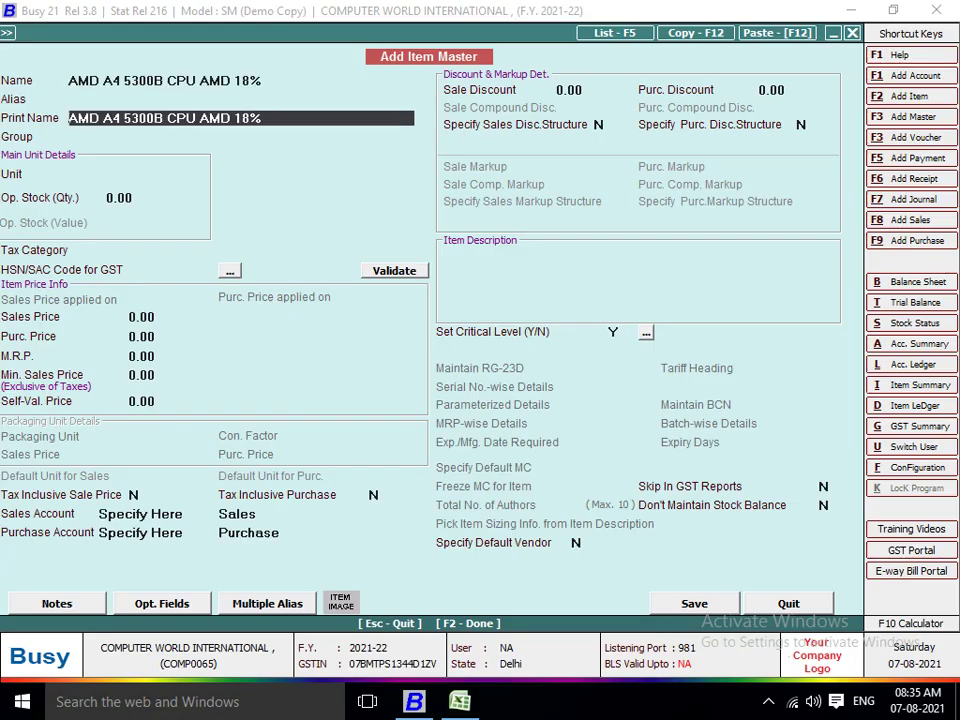
pyautogui.press('Return')
pyautogui.press('Return')
pyautogui.write('NOS')
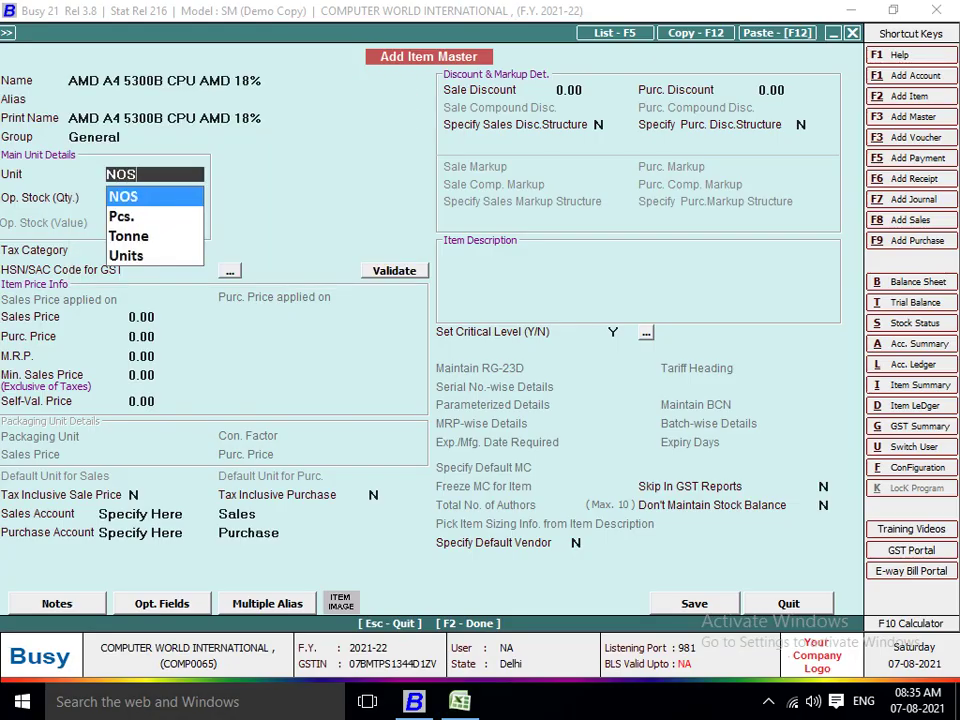
pyautogui.press('Return')
pyautogui.press('Return')
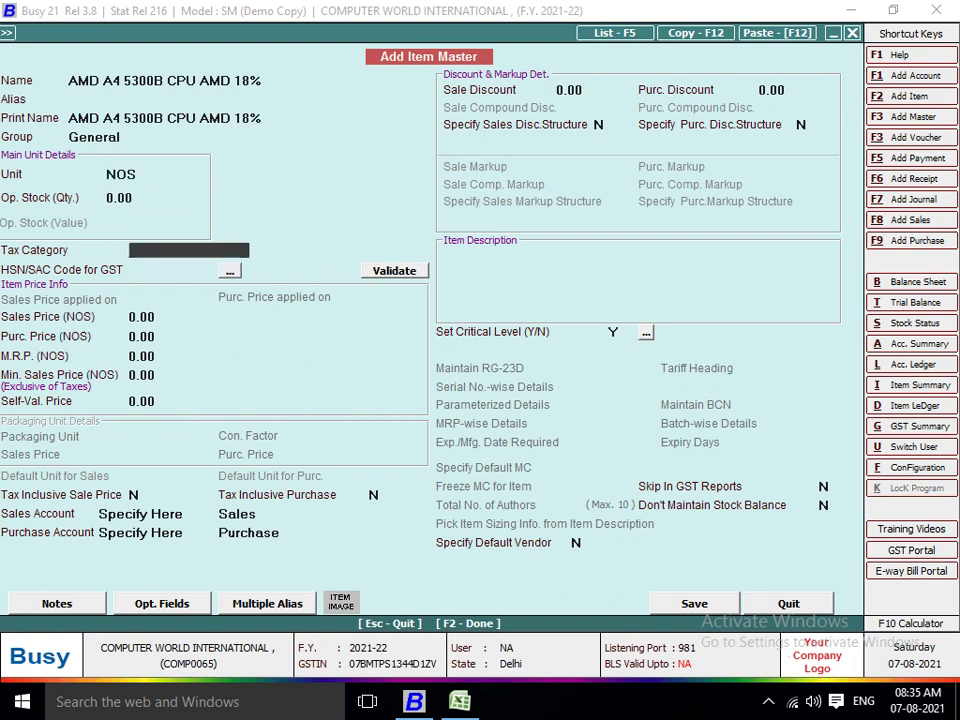
pyautogui.write('18')
pyautogui.press('Return')
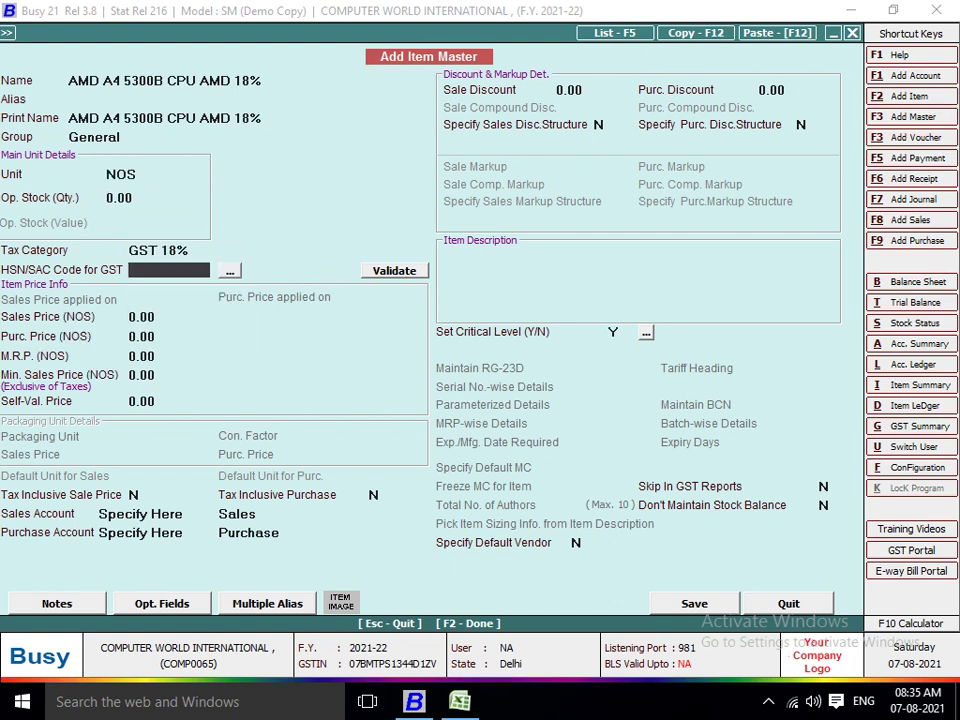
pyautogui.write('7807')
pyautogui.press('Return')
# Give it prices 550/450, save it, and enter quantity 400 on line 3.
pyautogui.write('550')
pyautogui.press('Return')
pyautogui.write('450')
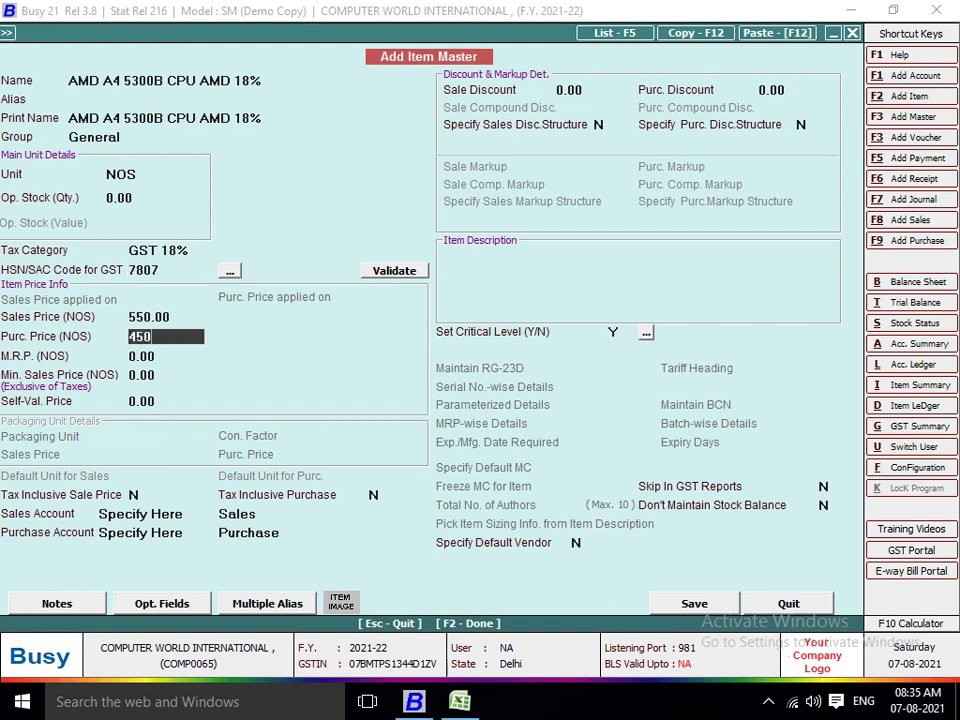
pyautogui.press('Return')
pyautogui.press('Return')
pyautogui.press('Return')
pyautogui.press('Return')
pyautogui.press('F2')
pyautogui.press('Return')
pyautogui.hotkey('alt', 'Tab')
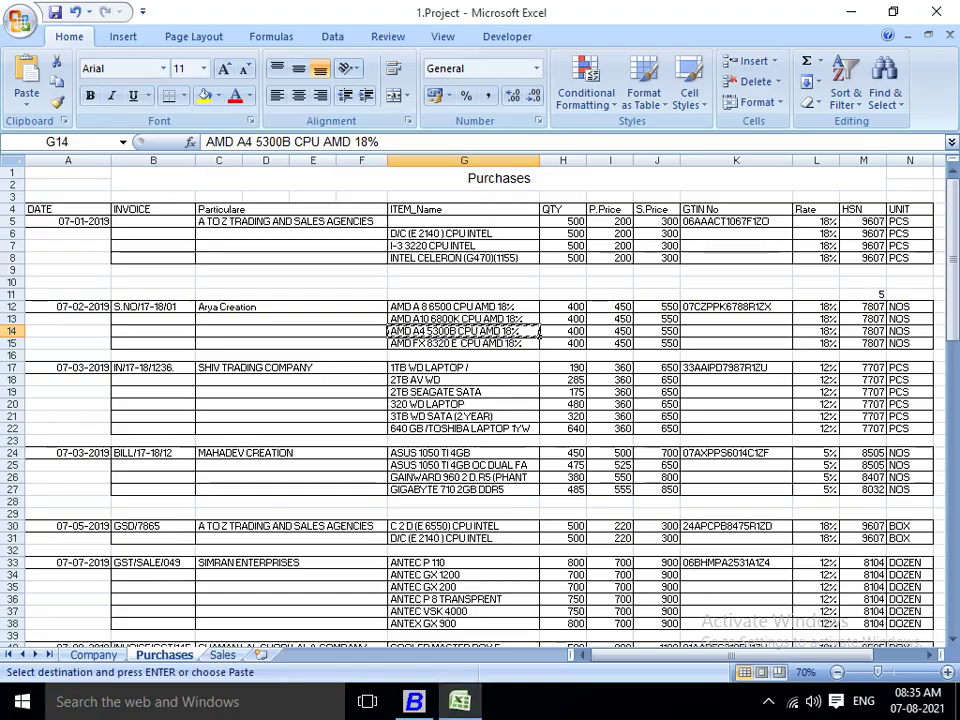
pyautogui.hotkey('alt', 'Tab')
pyautogui.write('400')
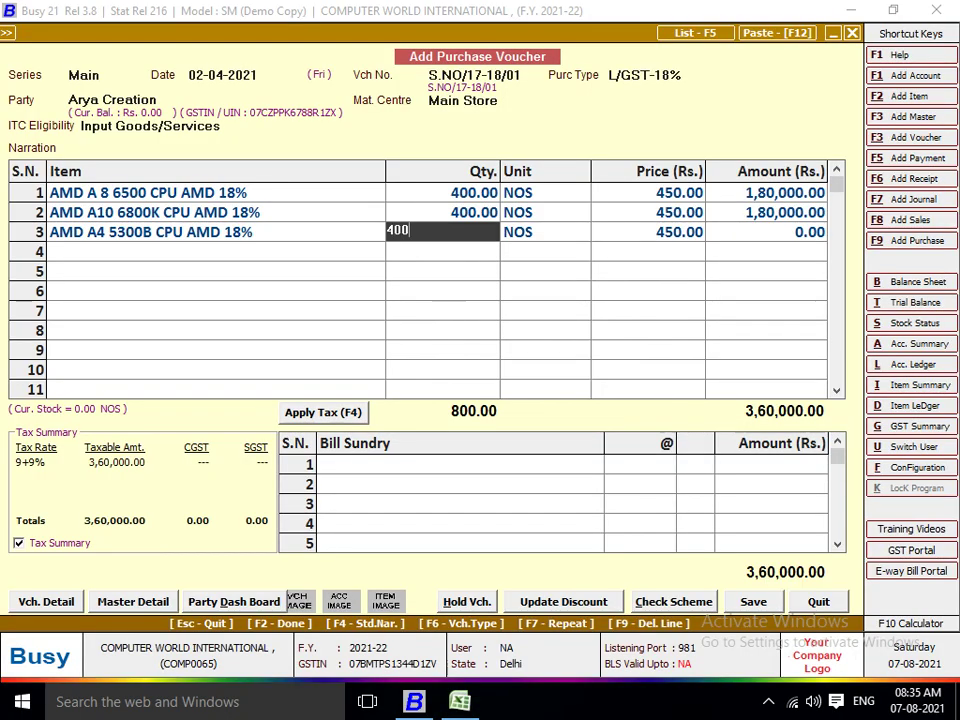
pyautogui.press('Return')
pyautogui.press('Return')
pyautogui.press('Return')
# Create item AMD FX 8320 E from cell G15 with unit NOS, GST 18% and HSN 7807.
pyautogui.hotkey('alt', 'Tab')
pyautogui.press('Down')
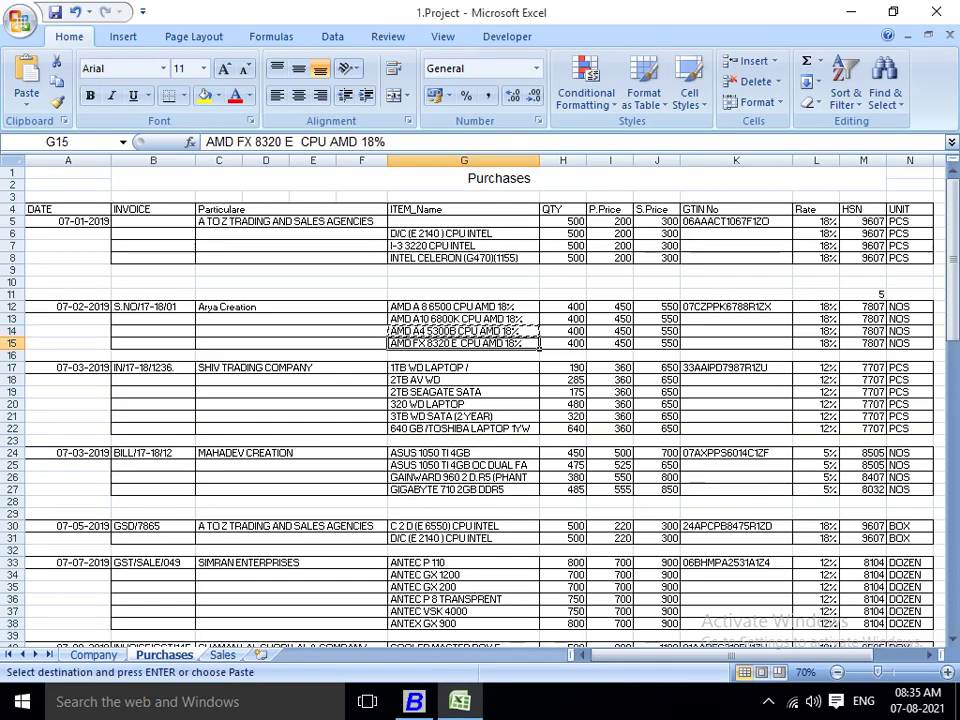
pyautogui.hotkey('alt', 'Tab')
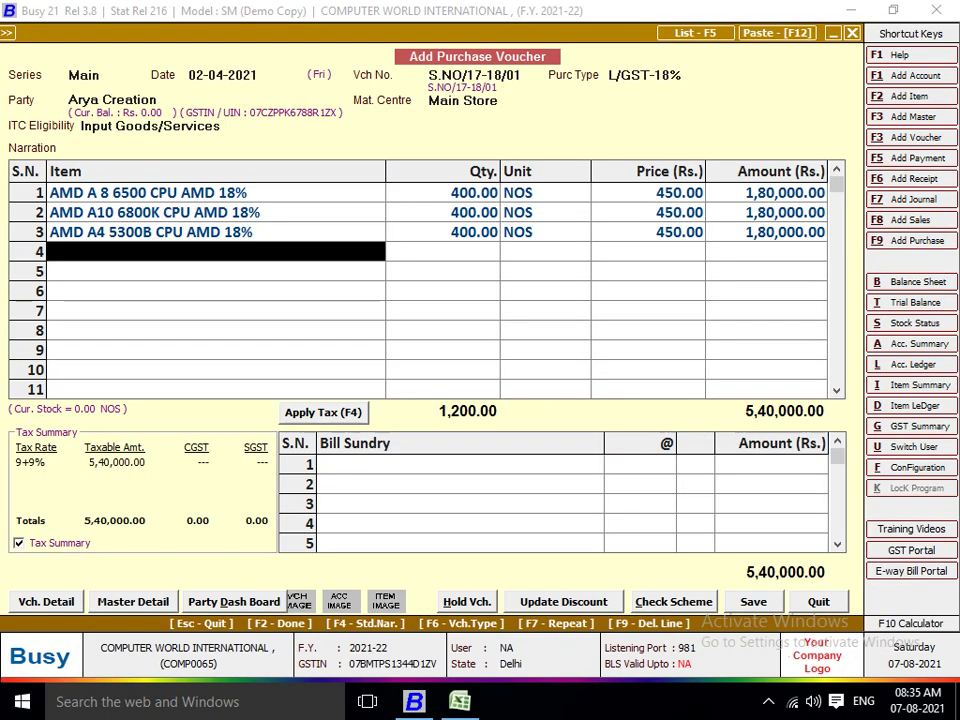
pyautogui.hotkey('alt', 'c')
pyautogui.hotkey('ctrl', 'v')
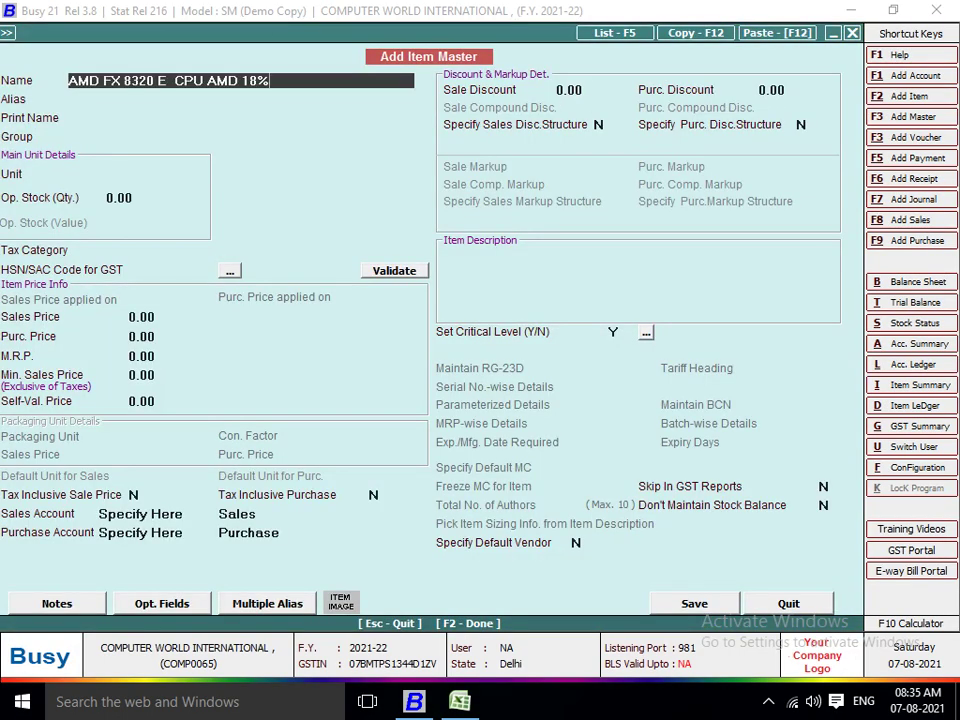
pyautogui.press('Return')
pyautogui.press('Return')
pyautogui.press('Return')
pyautogui.press('Return')
pyautogui.write('P')
pyautogui.press('BackSpace')
pyautogui.write('N')
pyautogui.press('Down')
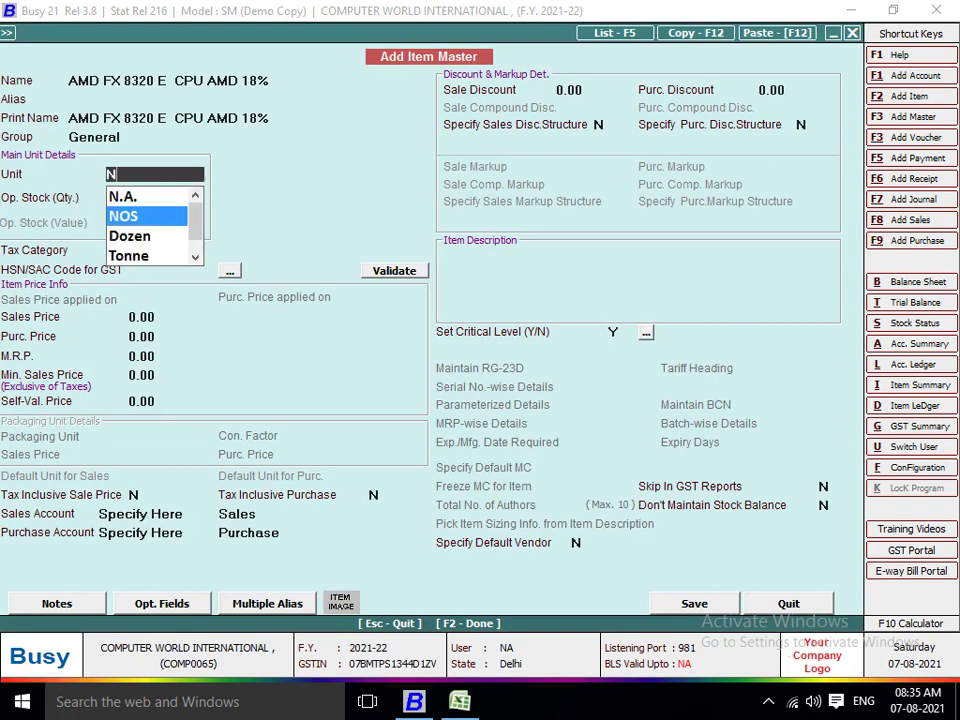
pyautogui.press('Return')
pyautogui.press('Return')
pyautogui.press('Down')
pyautogui.press('Down')
pyautogui.press('Down')
pyautogui.press('Return')
pyautogui.write('7')
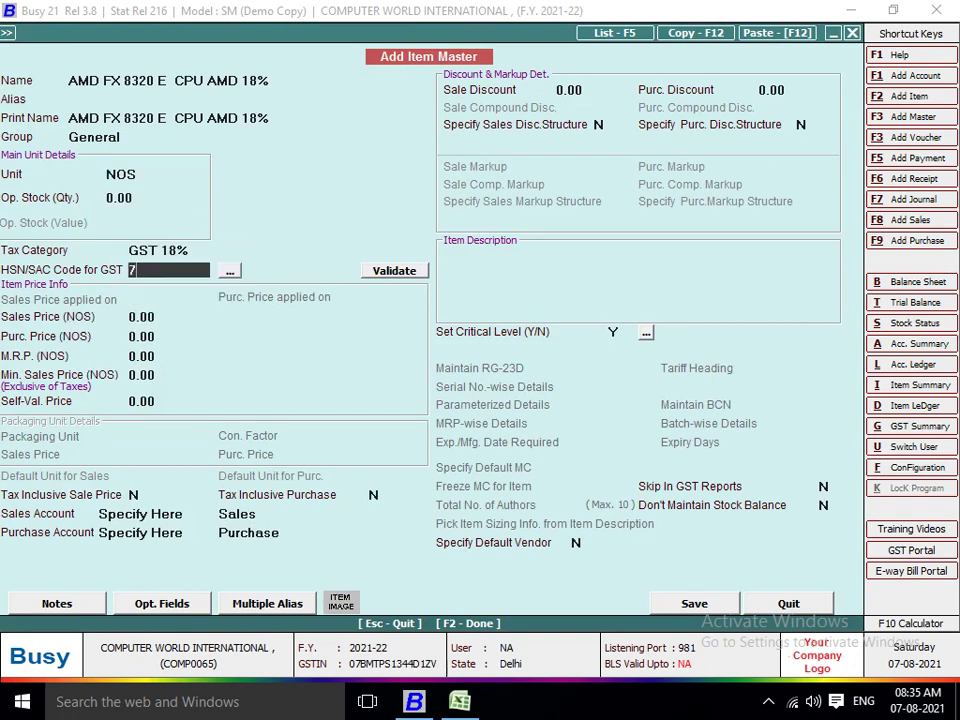
pyautogui.write('807')
pyautogui.press('Return')
# Give it prices 550/450, save it, and enter quantity 400 on line 4.
pyautogui.write('55')
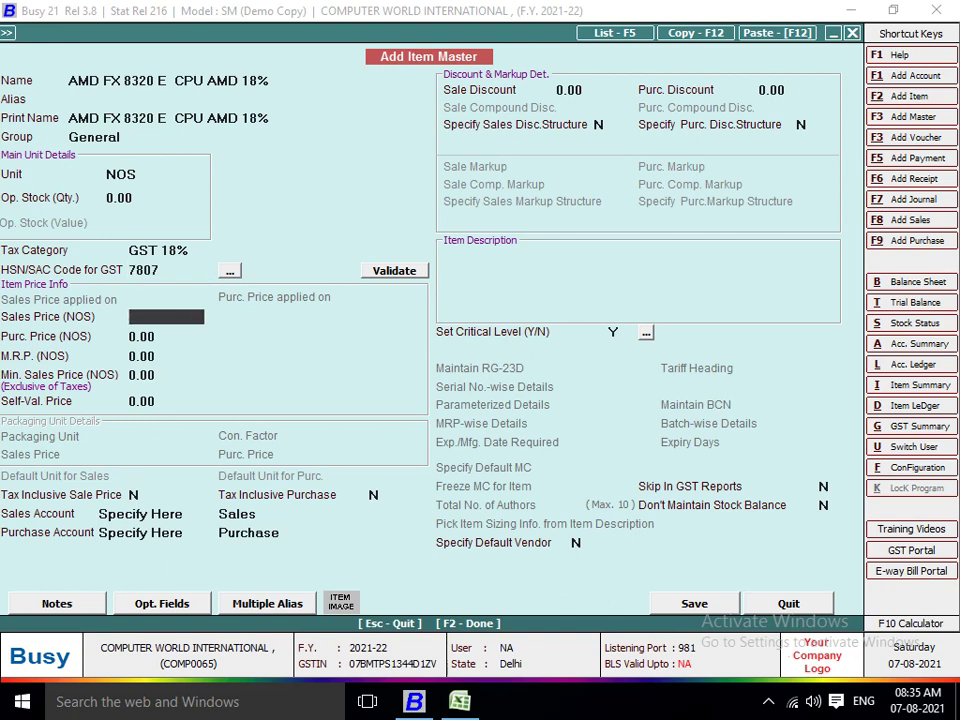
pyautogui.write('0')
pyautogui.press('Return')
pyautogui.write('450')
pyautogui.press('Return')
pyautogui.press('Return')
pyautogui.press('Return')
pyautogui.press('Return')
pyautogui.press('F2')
pyautogui.write('400')
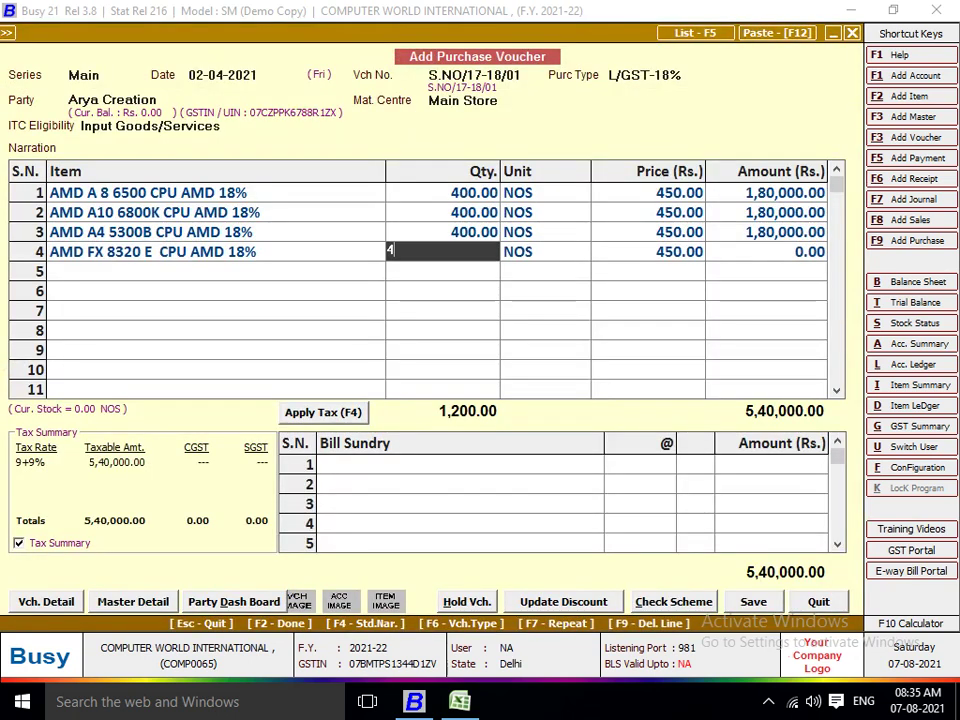
pyautogui.press('Return')
pyautogui.press('Return')
pyautogui.press('Return')
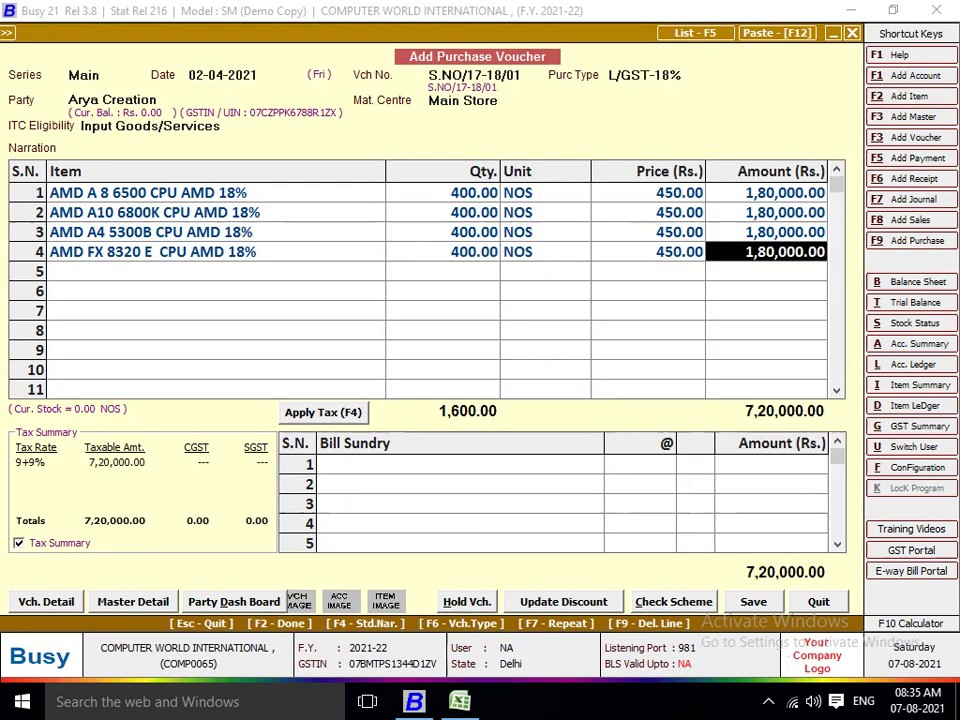
pyautogui.press('Return')
pyautogui.press('Return')
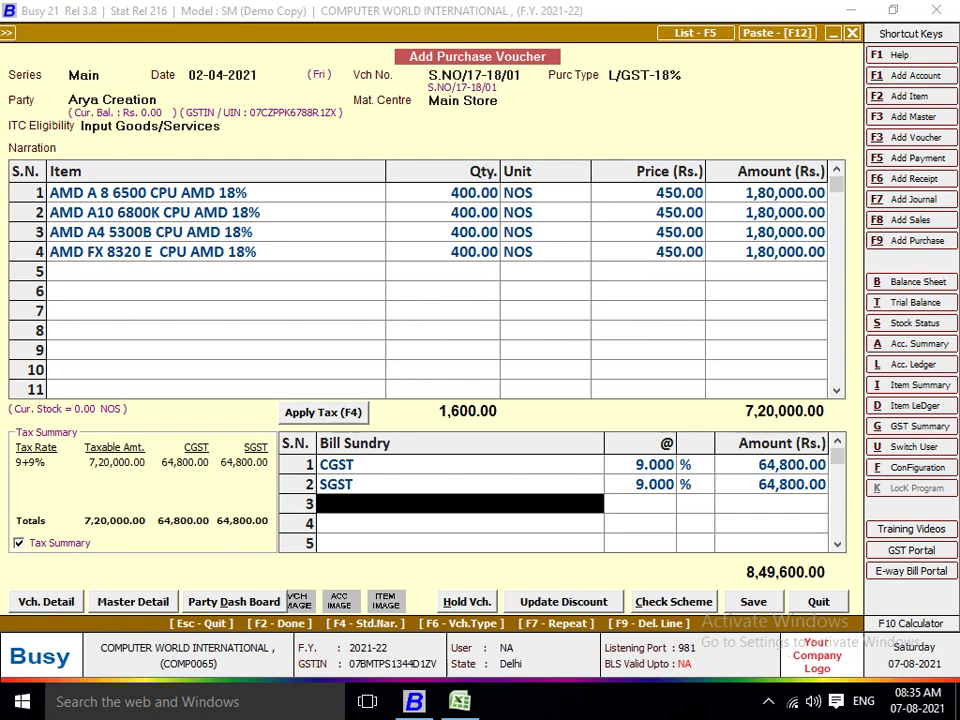
# Open the Account Ledger report with Purchase as the account.
pyautogui.hotkey('alt', 'l')
pyautogui.press('Return')
pyautogui.press('Up')
pyautogui.write('PU')
pyautogui.press('Return')
# Display the Purchase ledger, inspect the saved A TO Z voucher 01, then exit back.
pyautogui.press('F2')
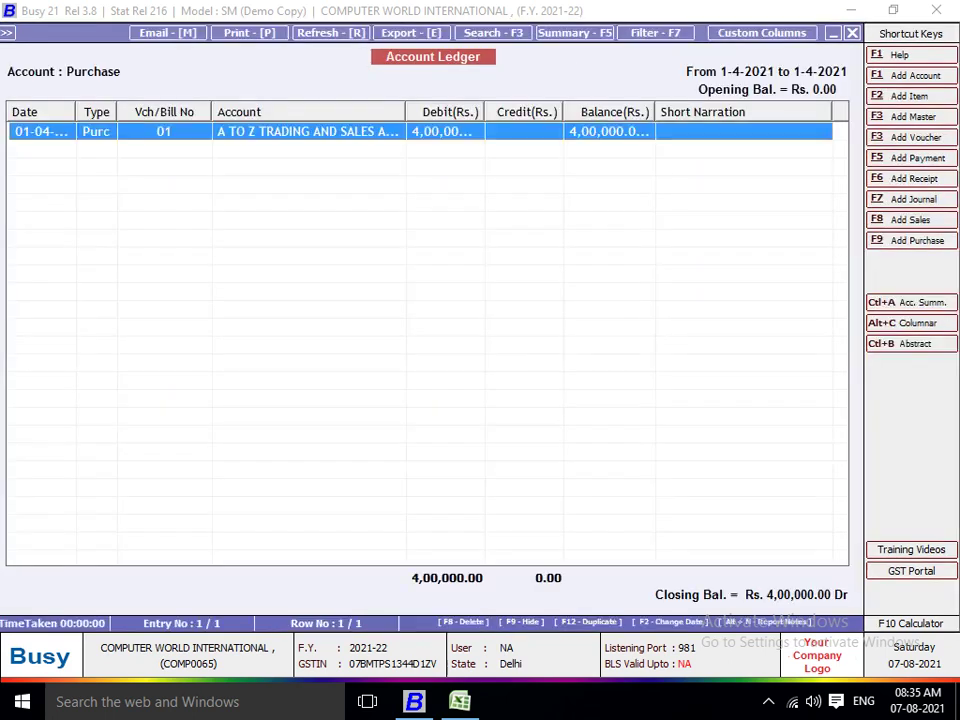
pyautogui.press('Return')
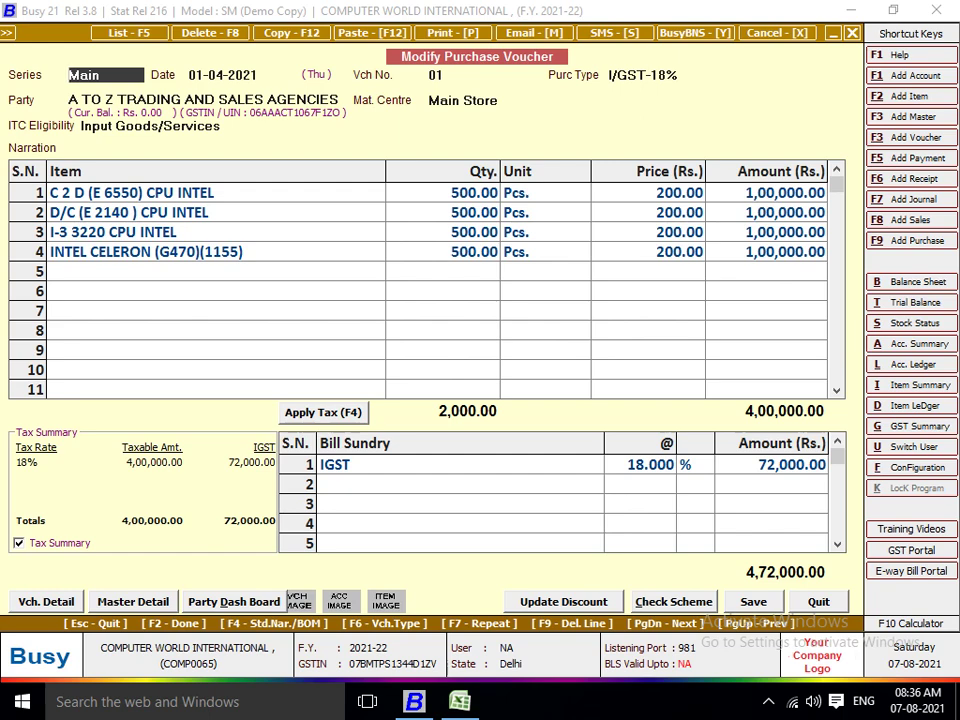
pyautogui.press('Escape')
pyautogui.press('Escape')
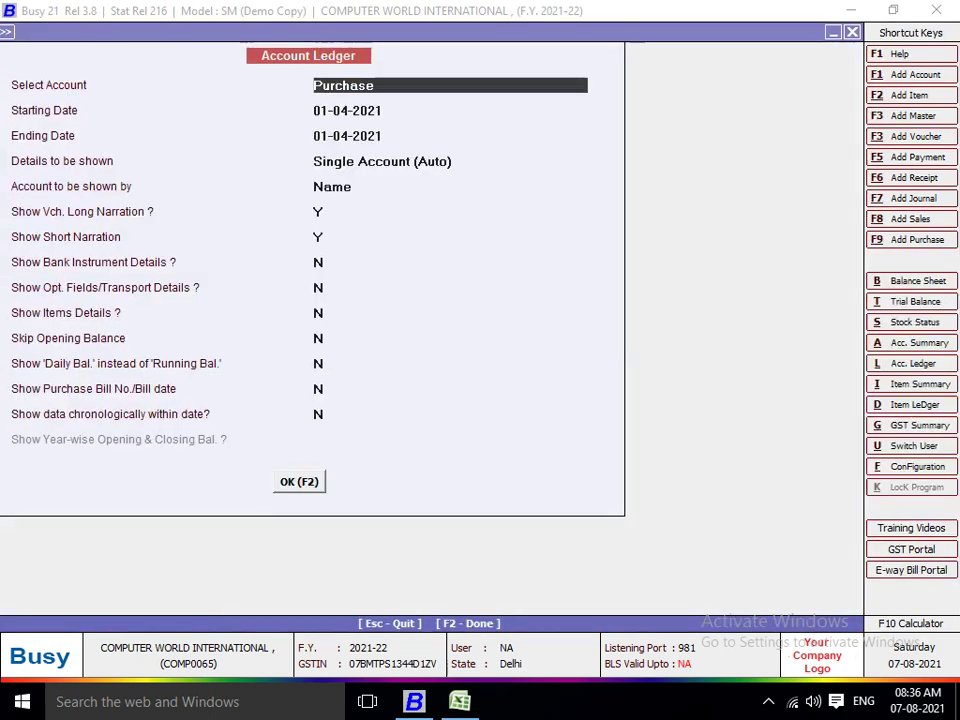
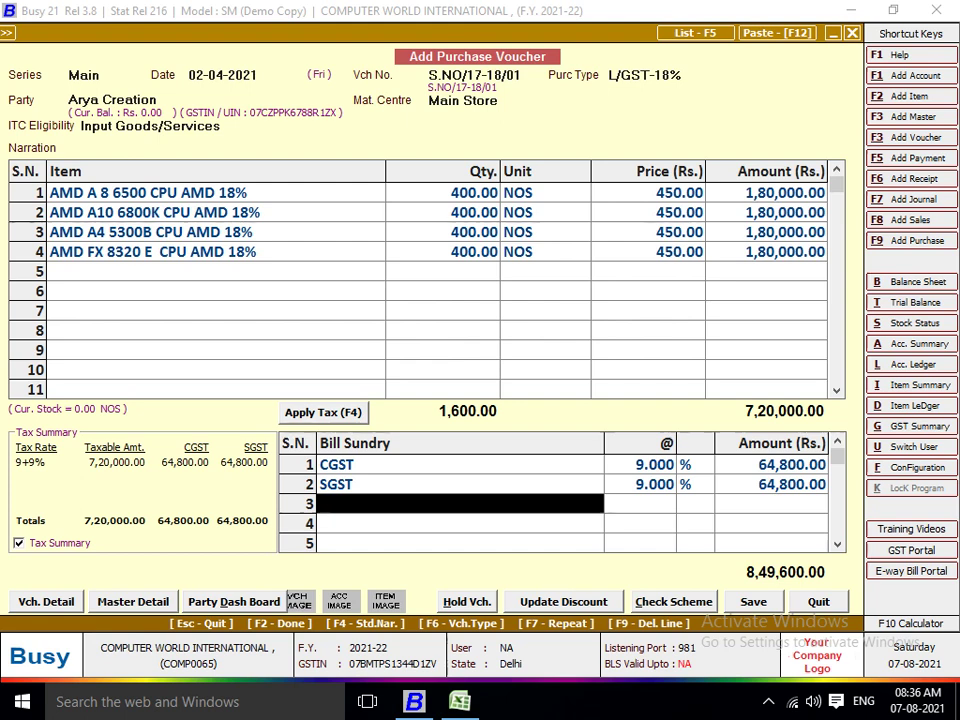
# Review the CGST and SGST bill sundry rows on the Arya Creation purchase voucher.
pyautogui.press('Up')
pyautogui.press('Up')
pyautogui.press('Down')
pyautogui.press('Down')
pyautogui.press('Up')
pyautogui.press('Up')
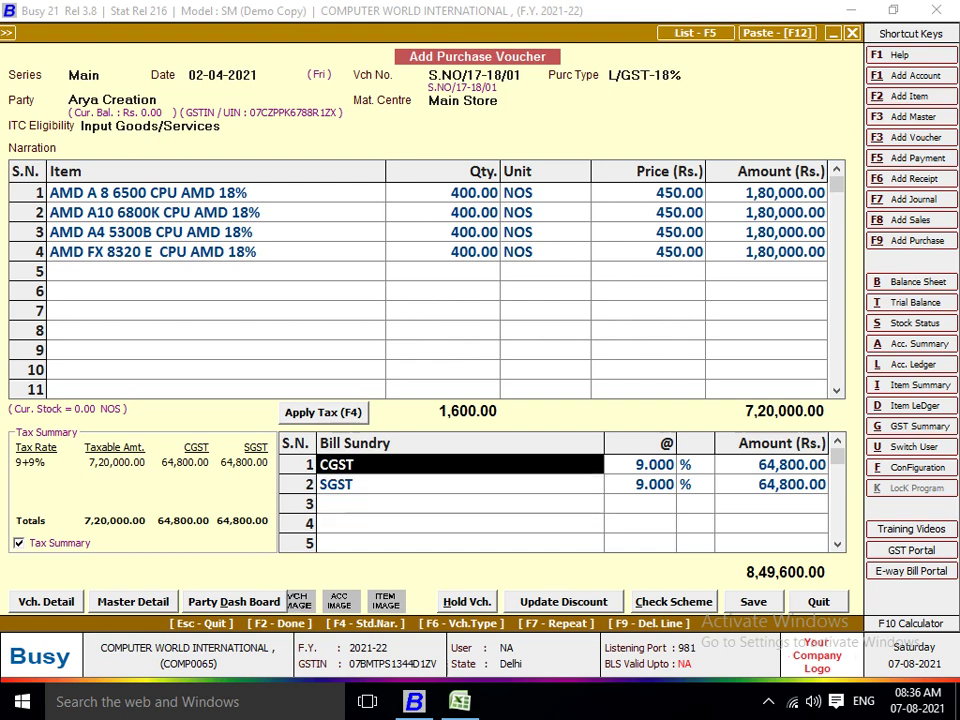
pyautogui.press('Down')
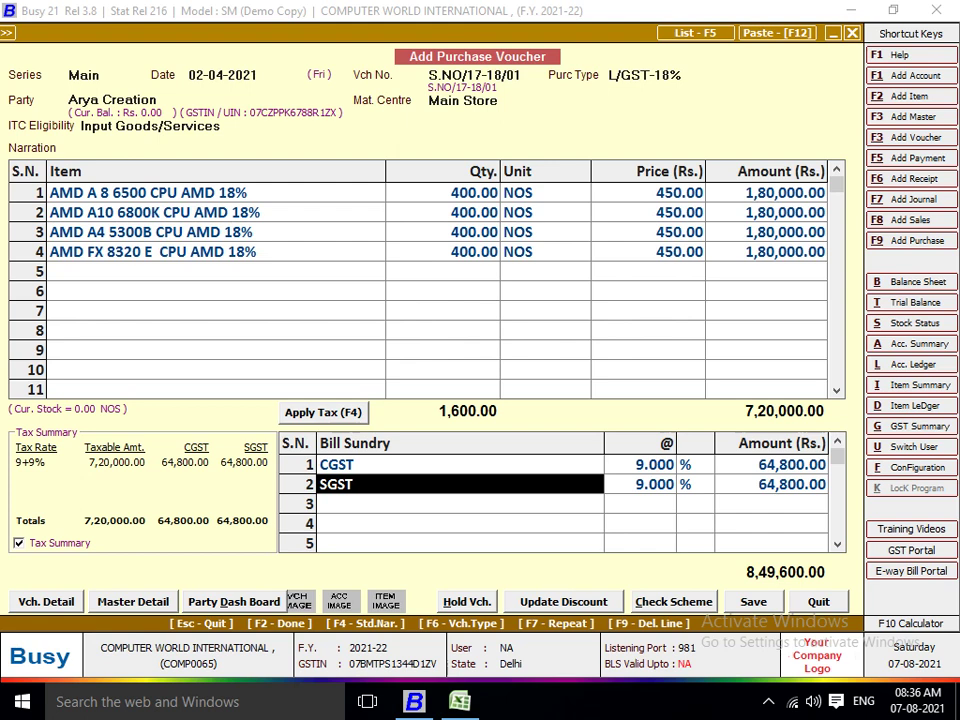
pyautogui.press('Up')
pyautogui.press('Down')
pyautogui.press('Up')
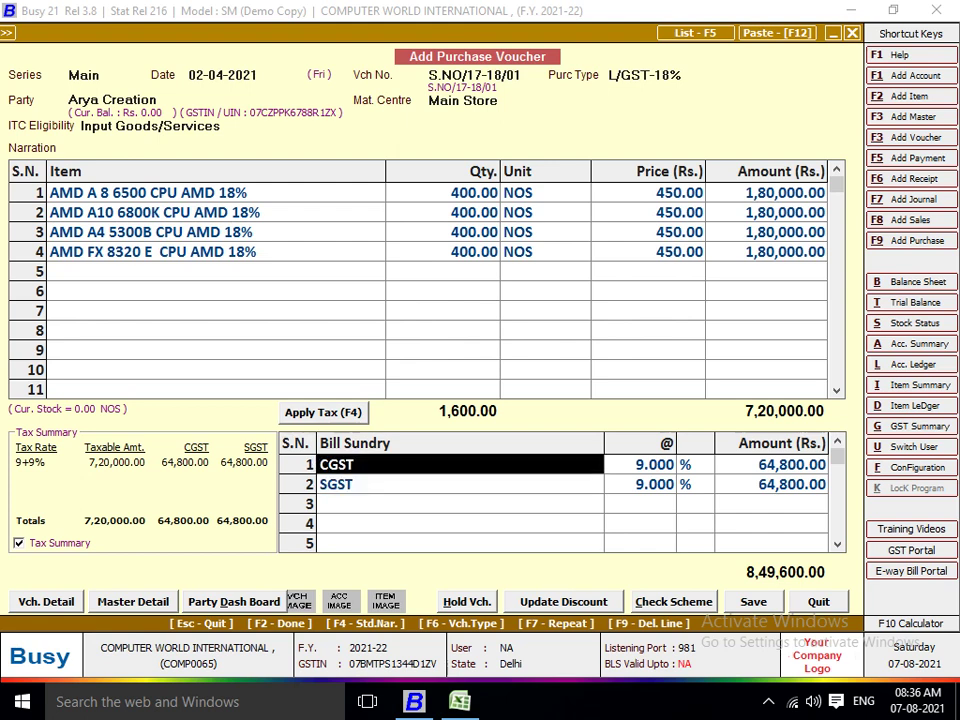
pyautogui.press('Down')
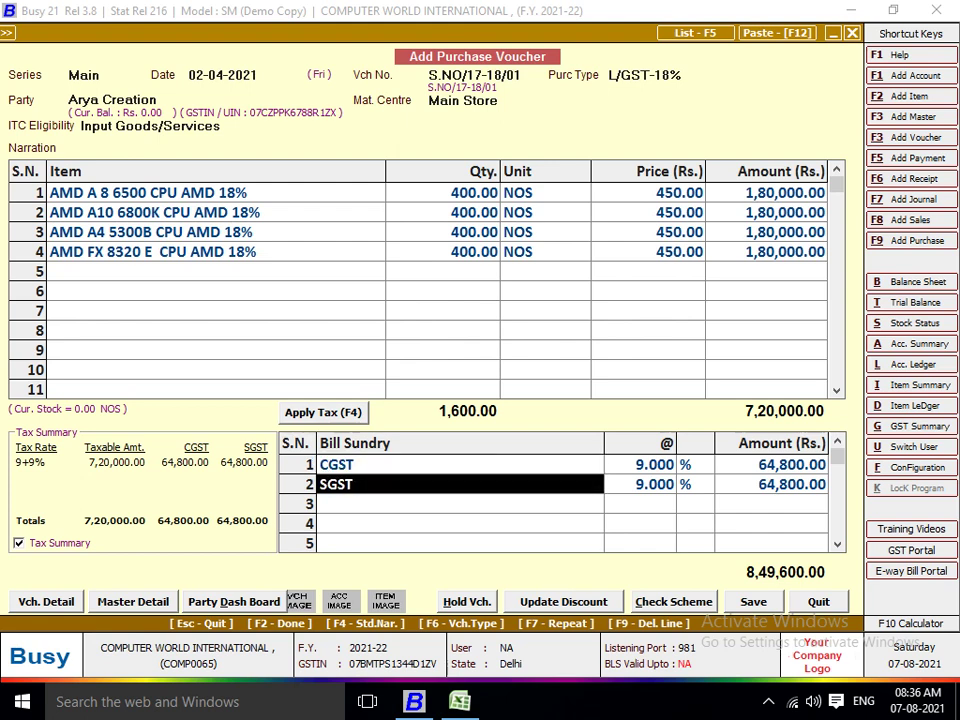
# Save the voucher, accepting the voucher-number warning and the GST reporting details.
pyautogui.press('F2')
pyautogui.press('Left')
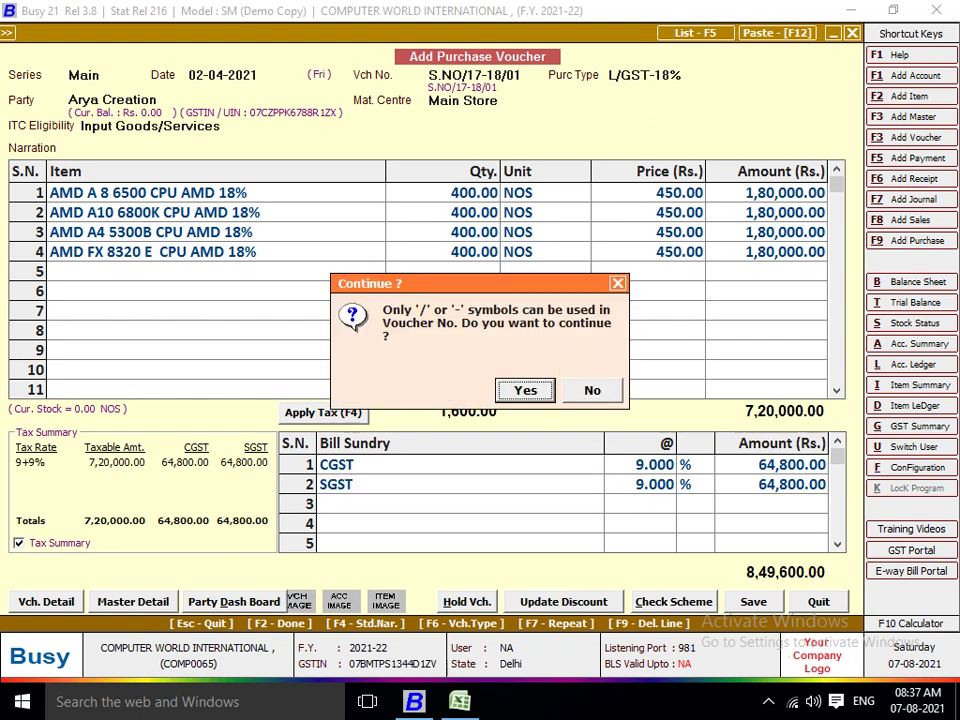
pyautogui.press('Return')
# Confirm saving the Arya Creation purchase voucher.
pyautogui.press('F2')
pyautogui.press('Return')
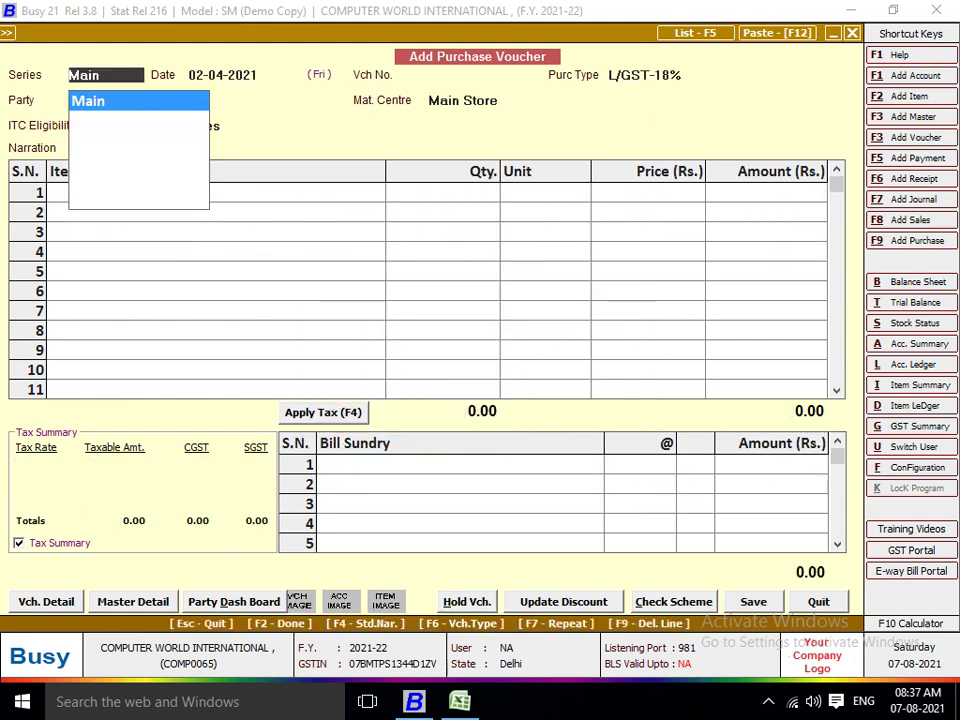
pyautogui.hotkey('alt', 'Tab')
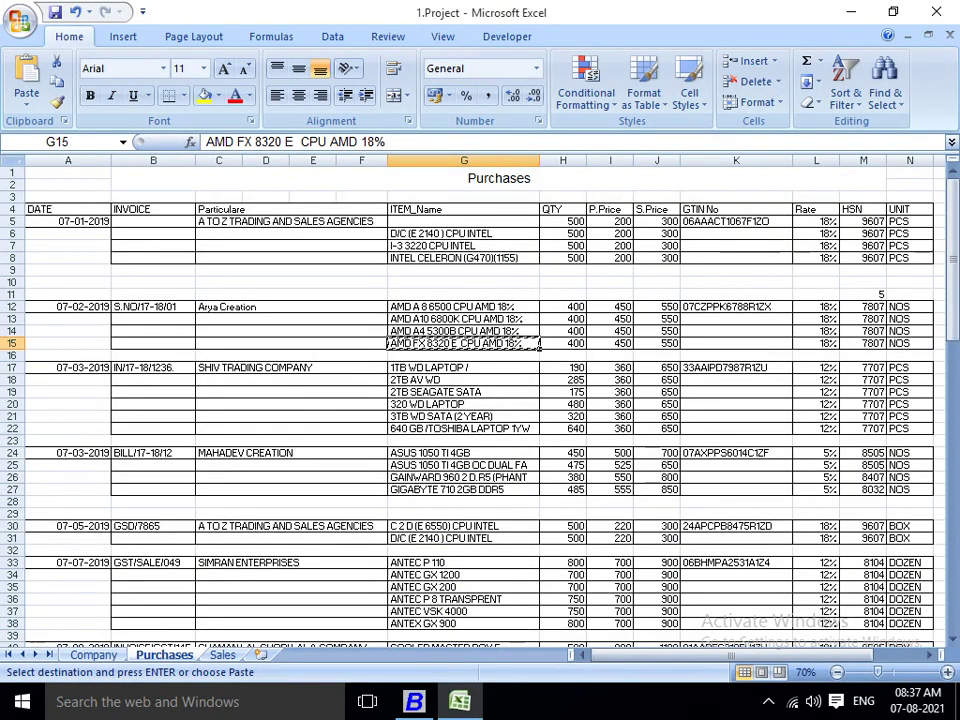
# Enter rates 28, 18, 12 and 5 in L17–L20 for the Shiv Trading items.
pyautogui.click(834, 308)
pyautogui.click(836, 369)
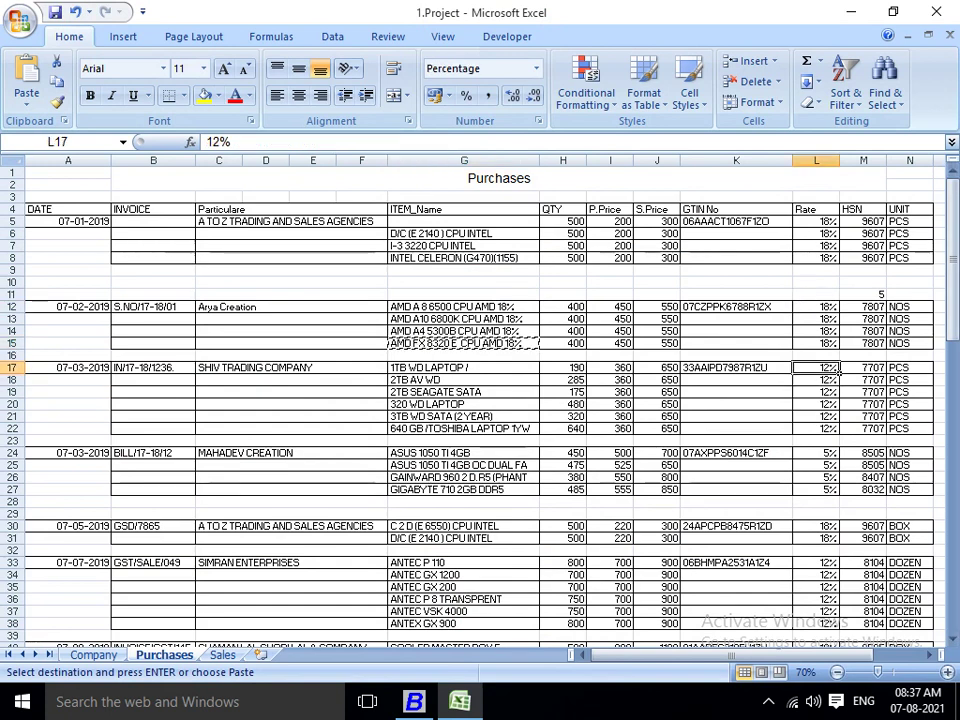
pyautogui.write('28')
pyautogui.press('Return')
pyautogui.write('18')
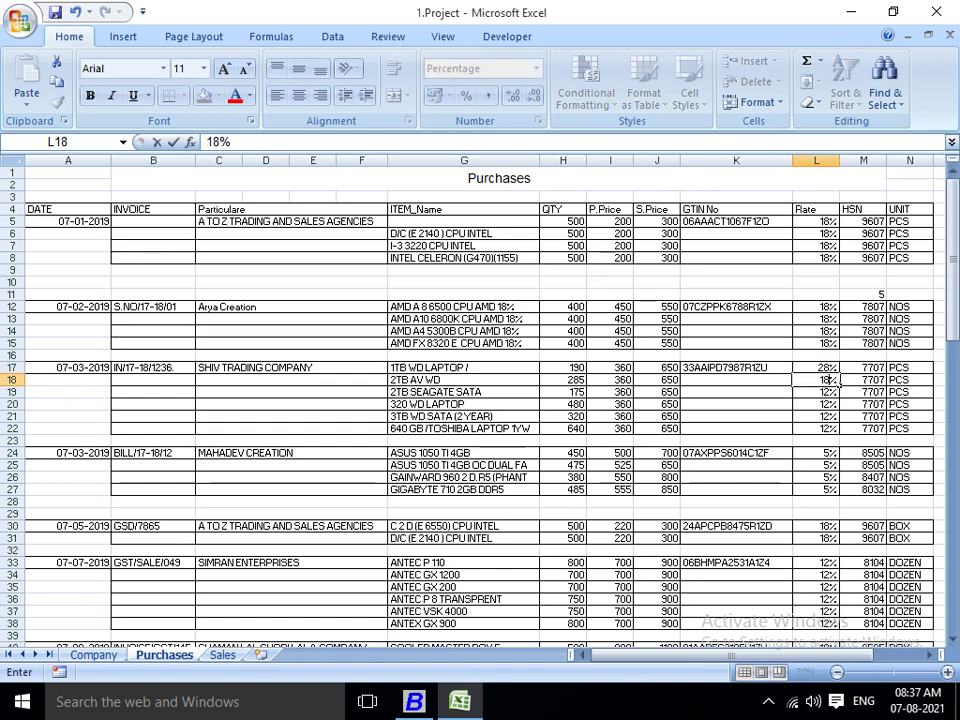
pyautogui.press('Return')
pyautogui.write('12')
pyautogui.press('Return')
pyautogui.write('5')
pyautogui.press('Return')
# Check the GTIN and price cells of rows 17–18, then return to Busy.
pyautogui.press('Up')
pyautogui.press('Up')
pyautogui.press('Up')
pyautogui.press('Left')
pyautogui.press('Left')
pyautogui.press('Left')
pyautogui.press('Up')
pyautogui.press('Left')
pyautogui.press('Left')
pyautogui.press('Left')
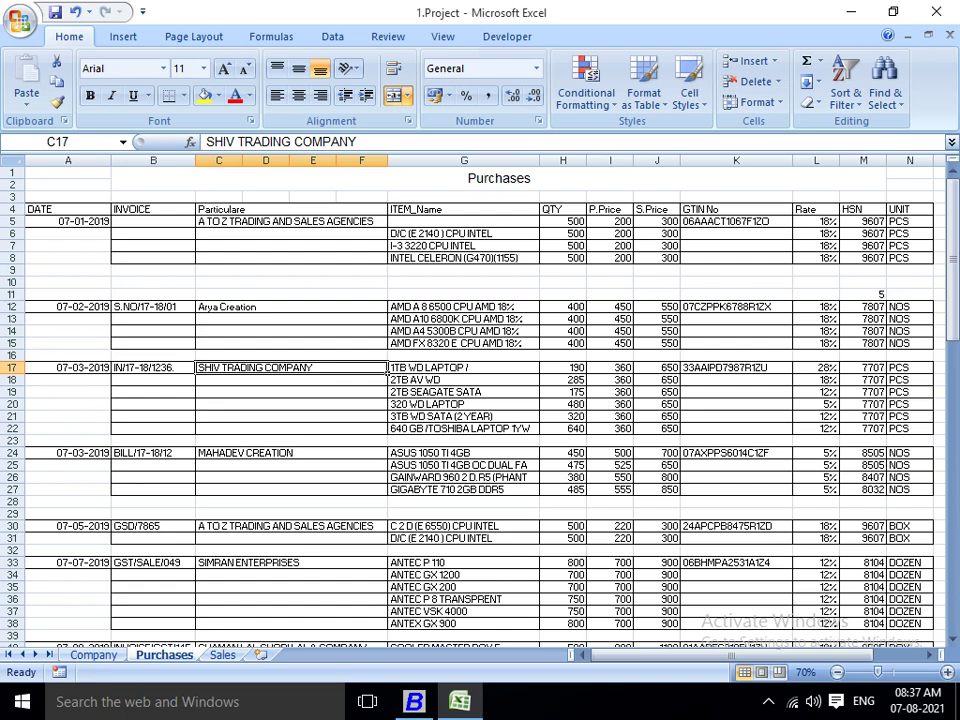
pyautogui.hotkey('alt', 'Tab')
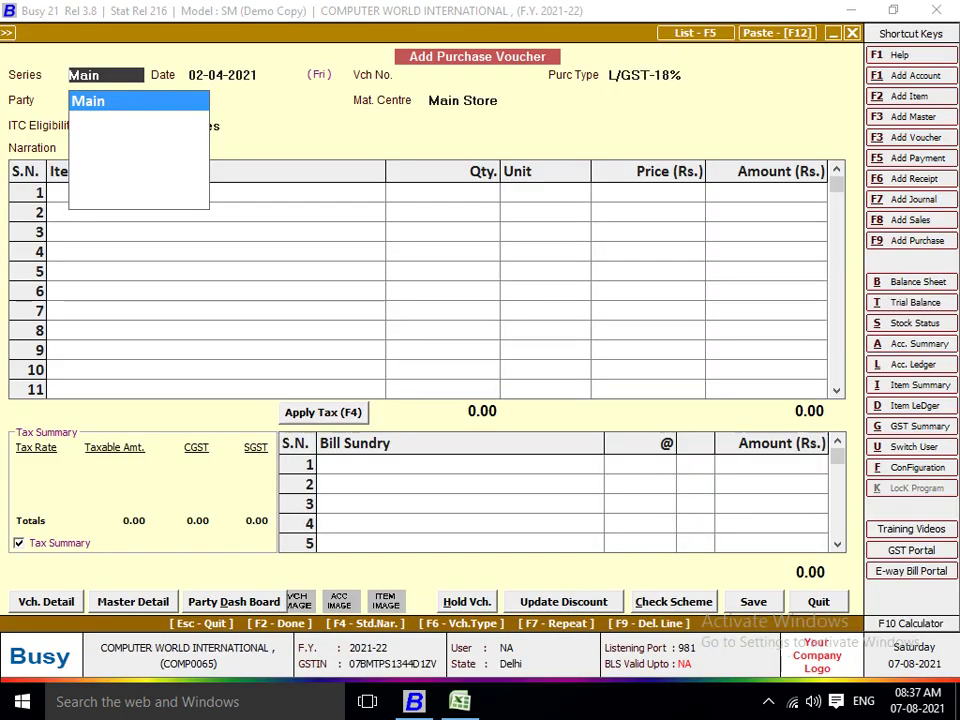
# Keep the Main series and paste the B17 invoice number into Vch No.
pyautogui.press('Return')
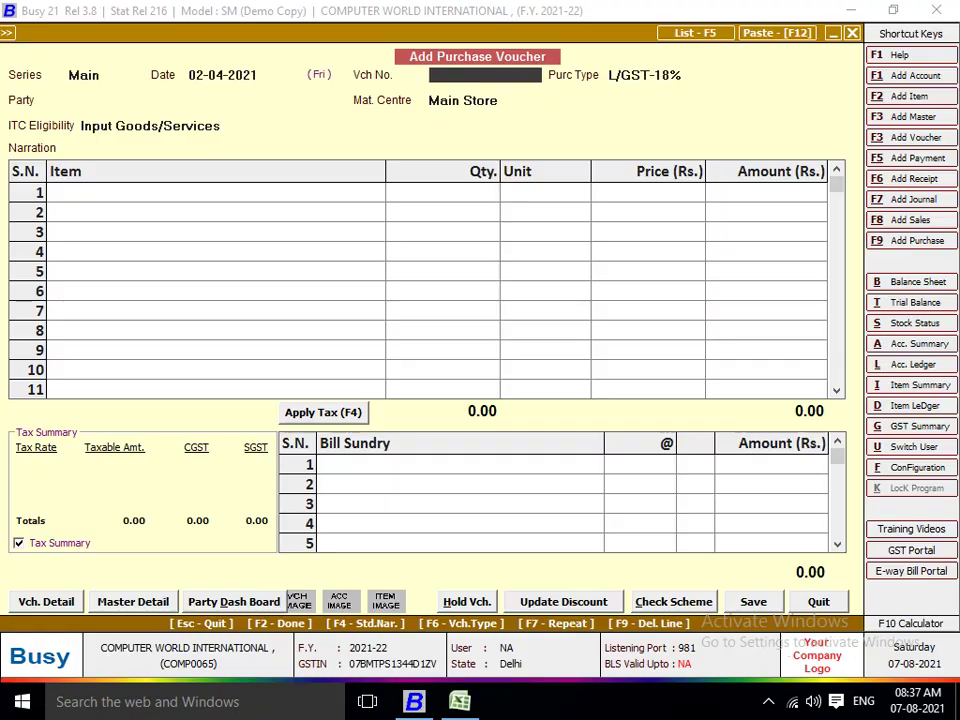
pyautogui.hotkey('alt', 'Tab')
pyautogui.click(463, 368)
pyautogui.click(153, 368)
pyautogui.hotkey('ctrl', 'c')
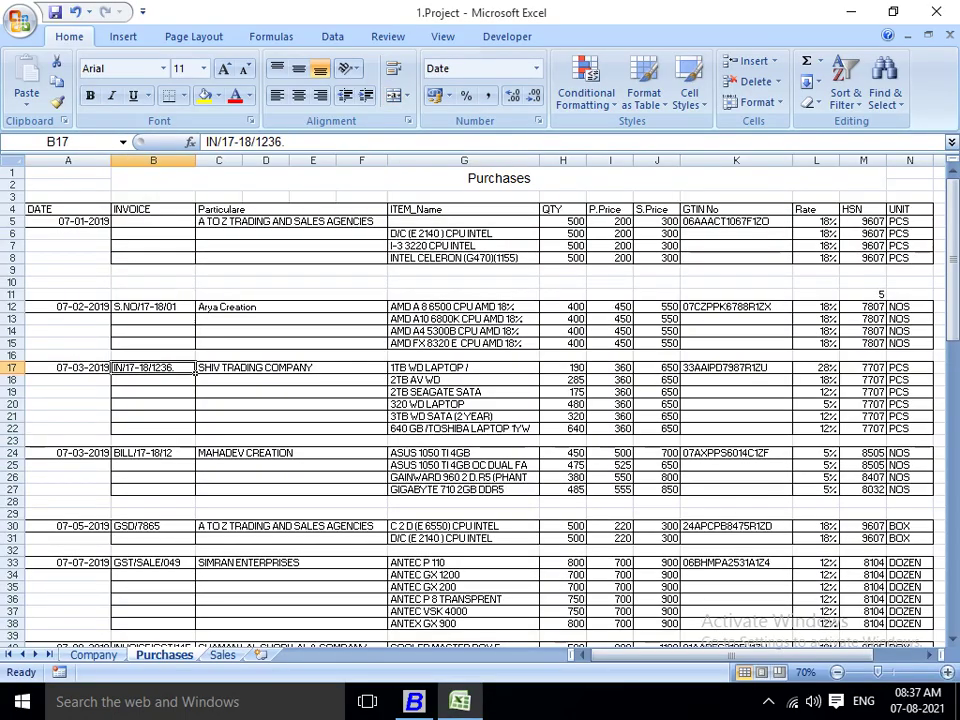
pyautogui.hotkey('alt', 'Tab')
pyautogui.hotkey('ctrl', 'v')
pyautogui.press('Return')
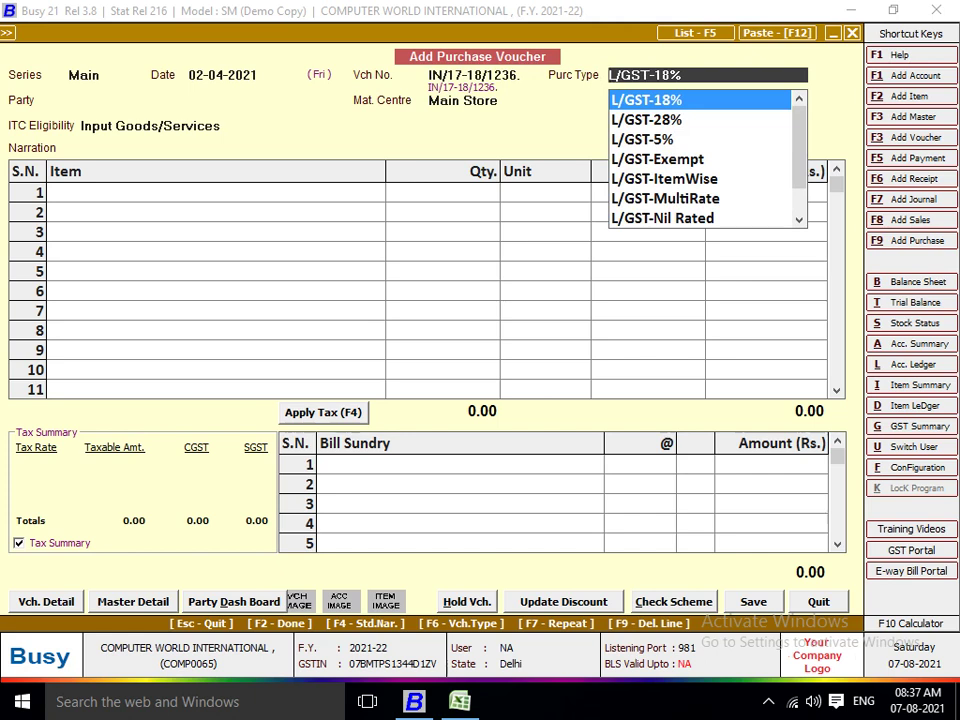
# Try purchase types 18, 12 and 5, then filter the list by ITEM.
pyautogui.write('18')
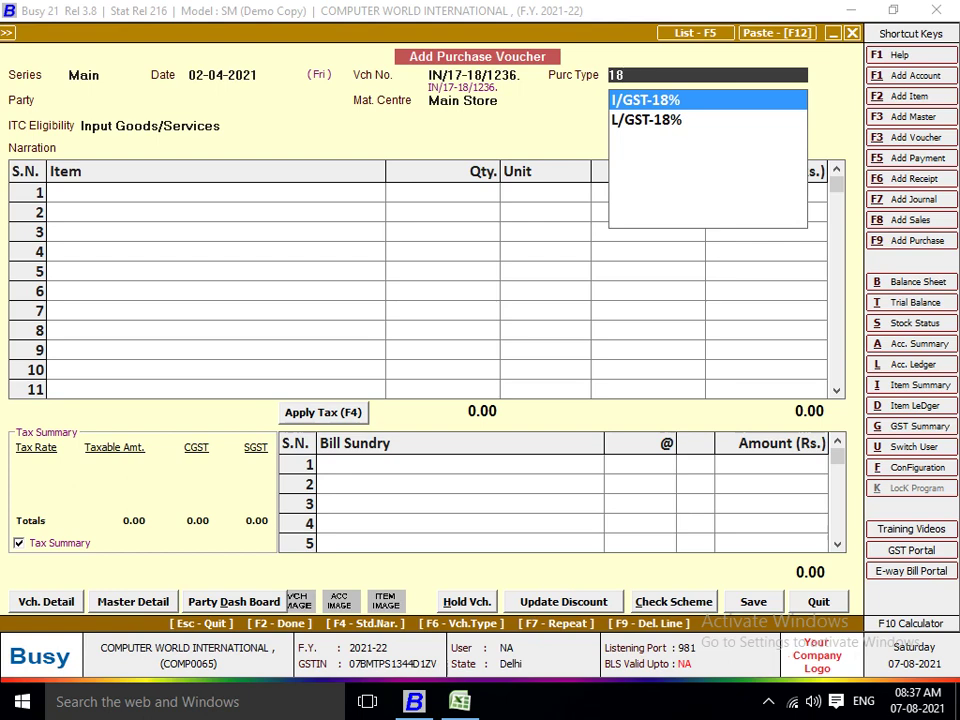
pyautogui.press('BackSpace')
pyautogui.press('BackSpace')
pyautogui.write('12')
pyautogui.press('BackSpace')
pyautogui.press('BackSpace')
pyautogui.write('5')
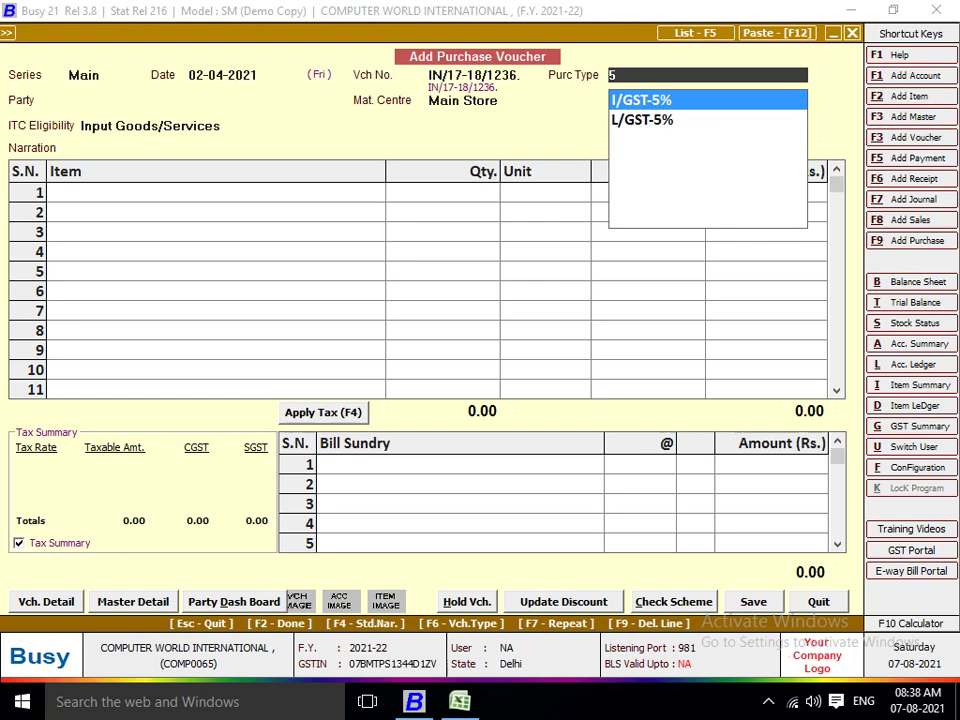
pyautogui.press('BackSpace')
pyautogui.write('ITEM')
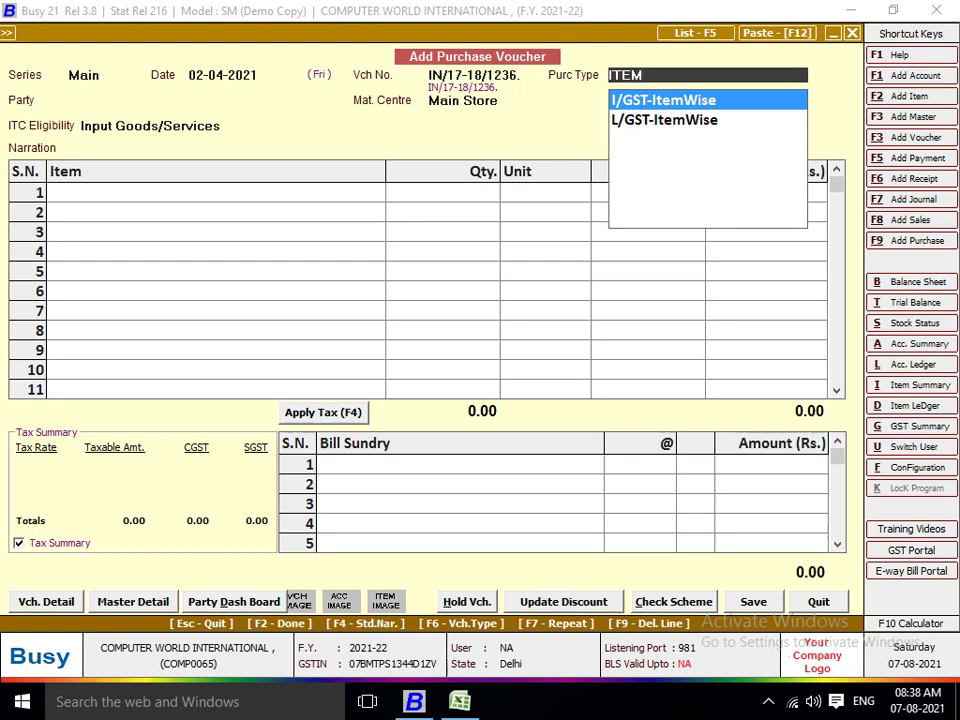
# Compare the I/GST-ItemWise and L/GST-ItemWise purchase type choices.
pyautogui.press('Down')
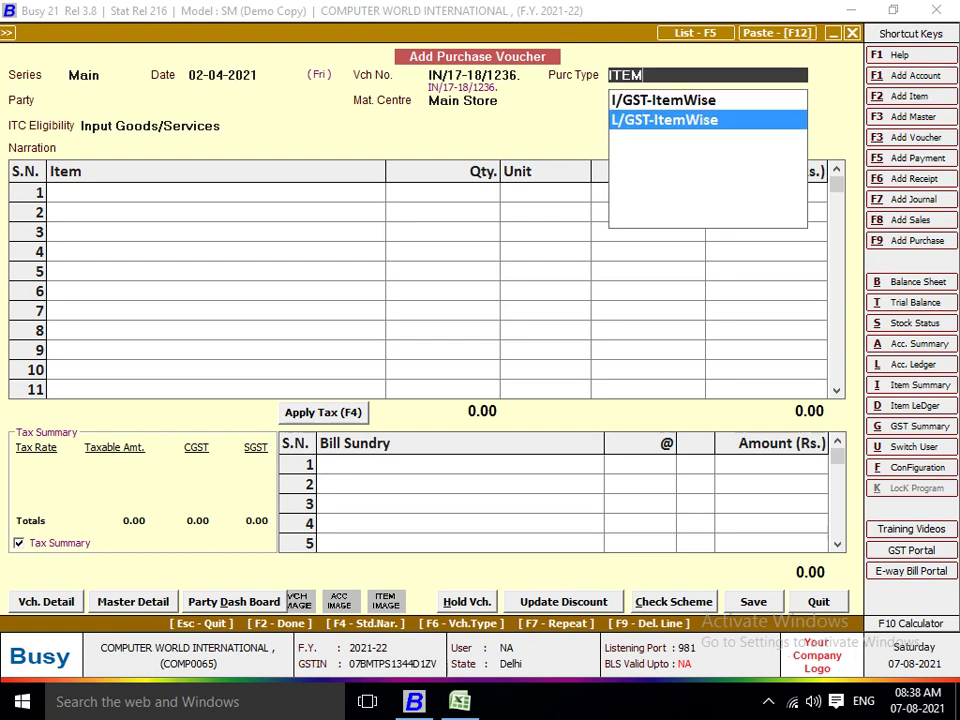
pyautogui.press('Up')
pyautogui.press('Down')
pyautogui.press('Up')
pyautogui.press('Down')
pyautogui.press('Up')
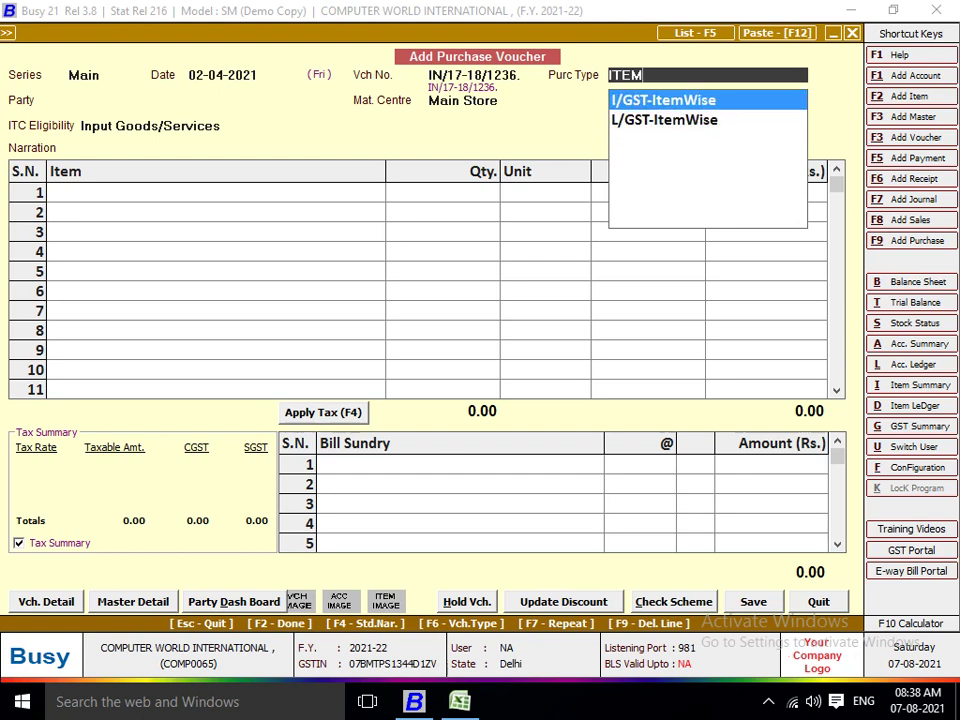
pyautogui.press('Down')
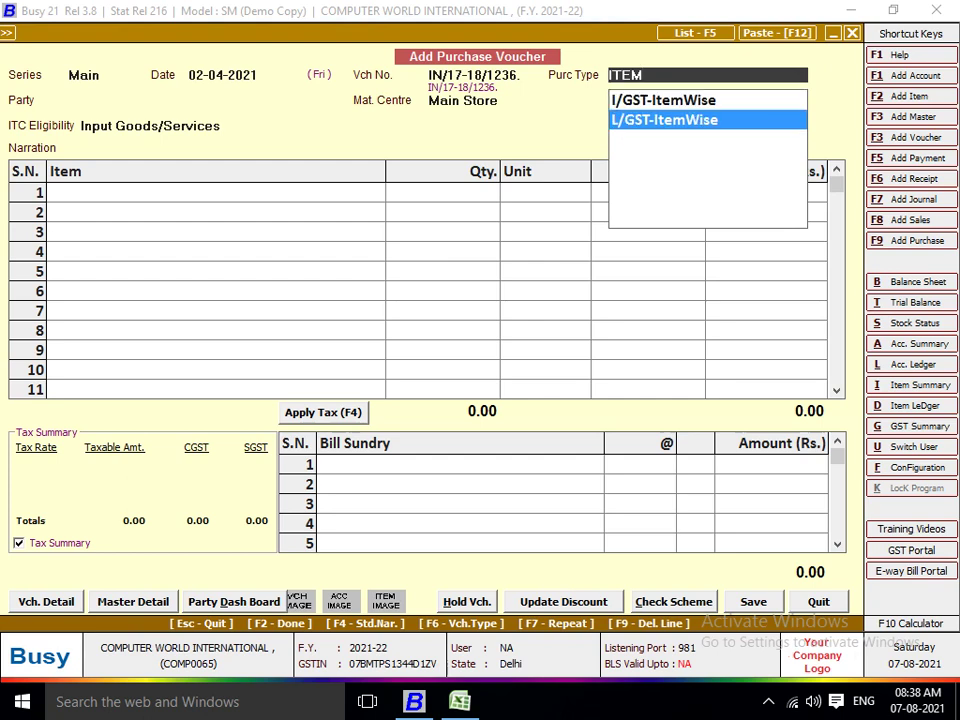
pyautogui.press('Up')
pyautogui.press('Down')
pyautogui.press('Up')
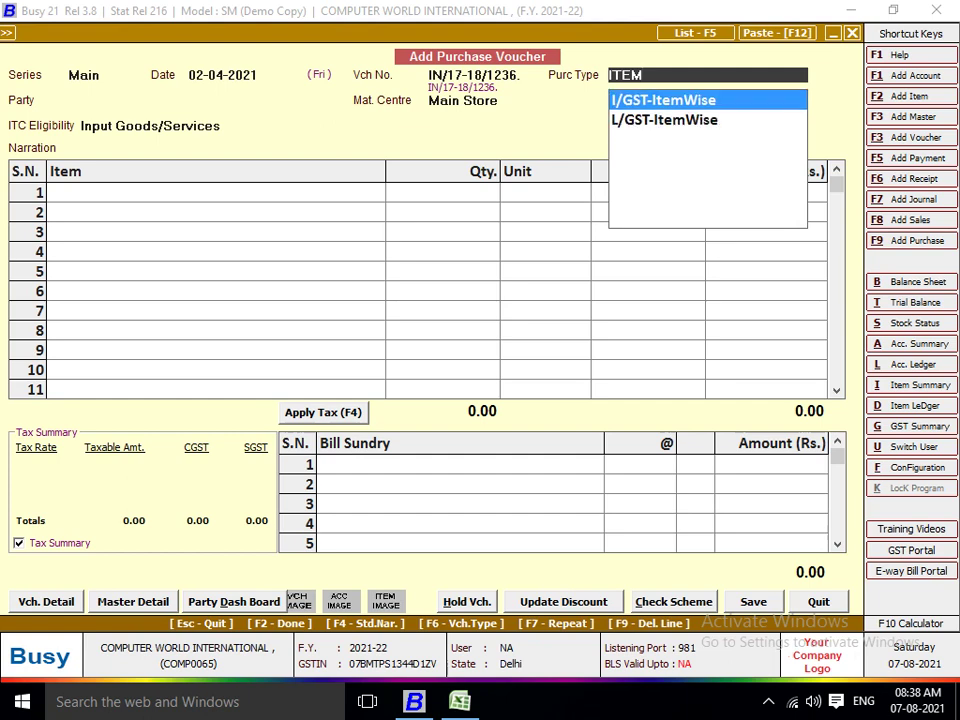
pyautogui.press('Down')
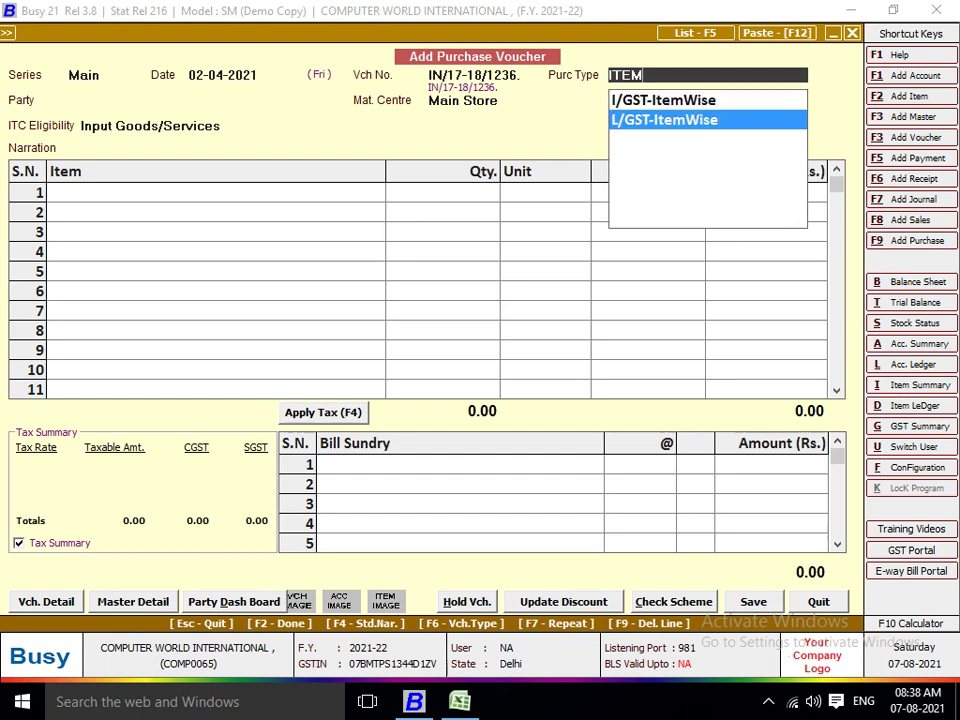
pyautogui.press('Up')
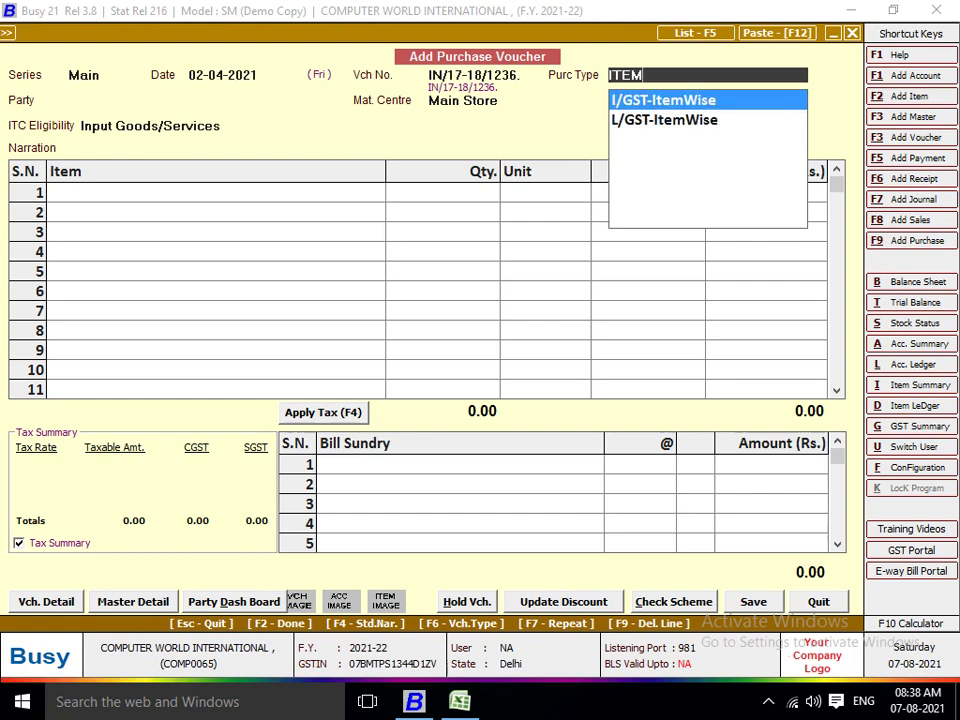
pyautogui.press('Down')
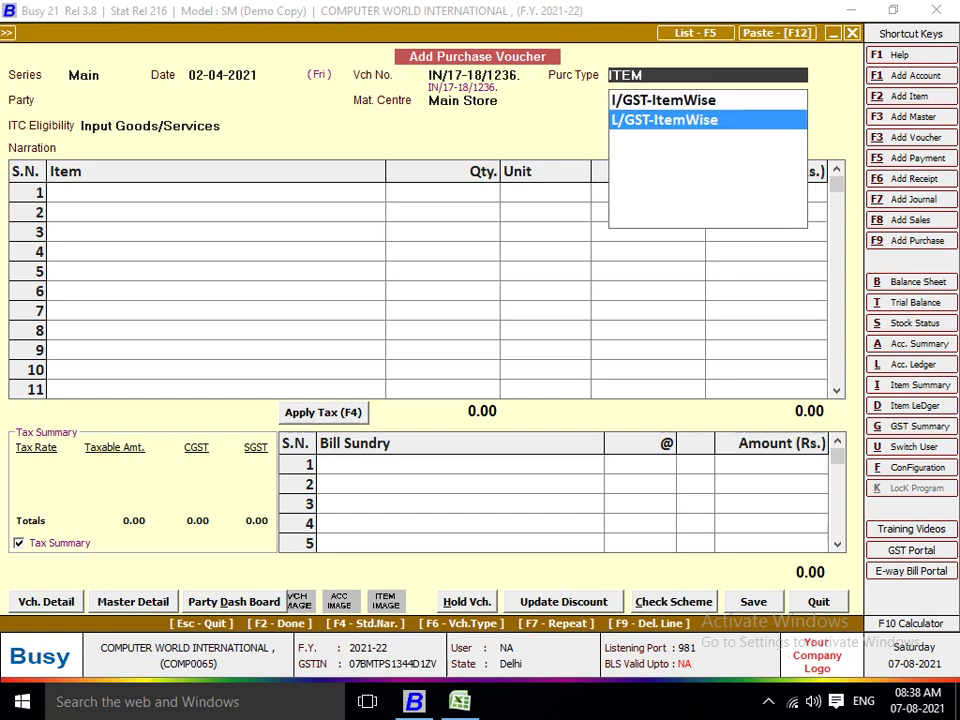
pyautogui.press('Up')
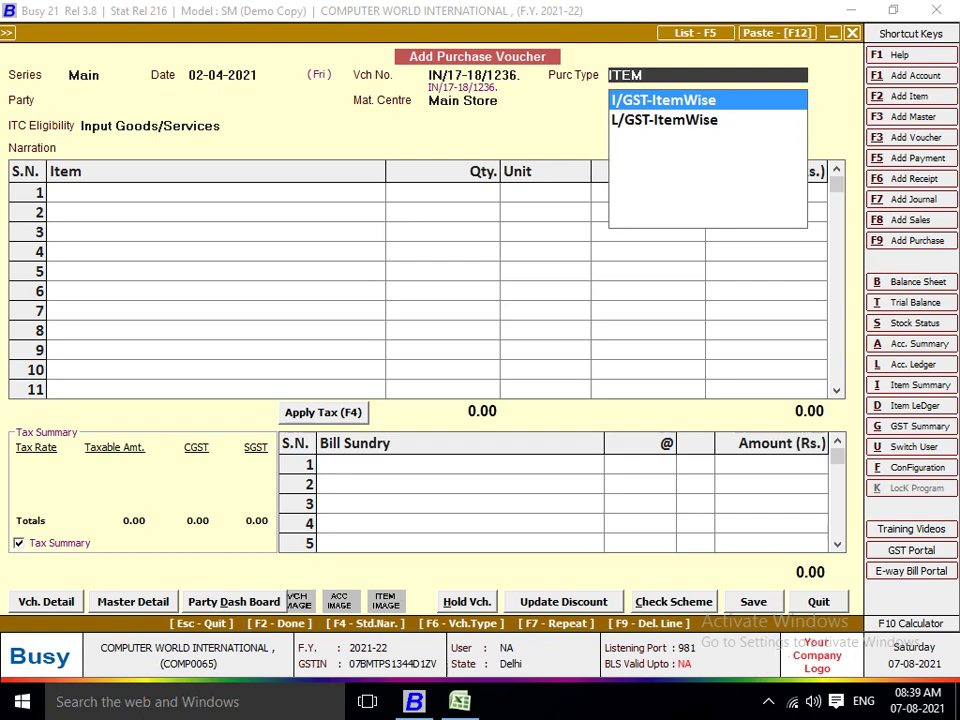
pyautogui.press('Down')
pyautogui.press('Up')
pyautogui.press('Down')
pyautogui.press('Up')
# Check the Excel sheet and choose I/GST-ItemWise as the purchase type.
pyautogui.hotkey('alt', 'Tab')
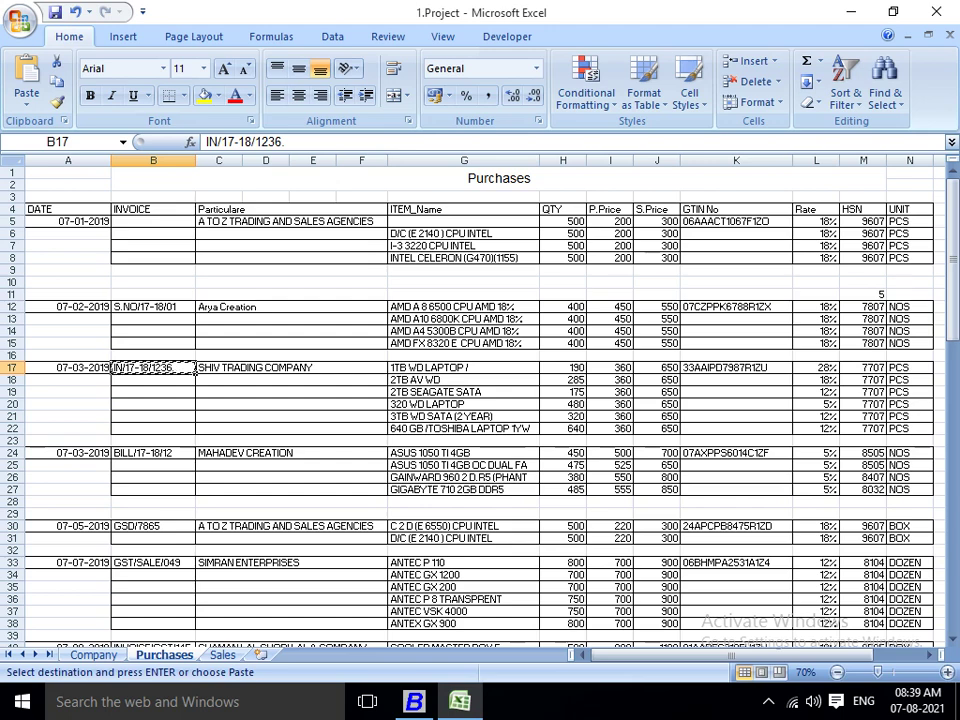
pyautogui.click(736, 355)
pyautogui.hotkey('alt', 'Tab')
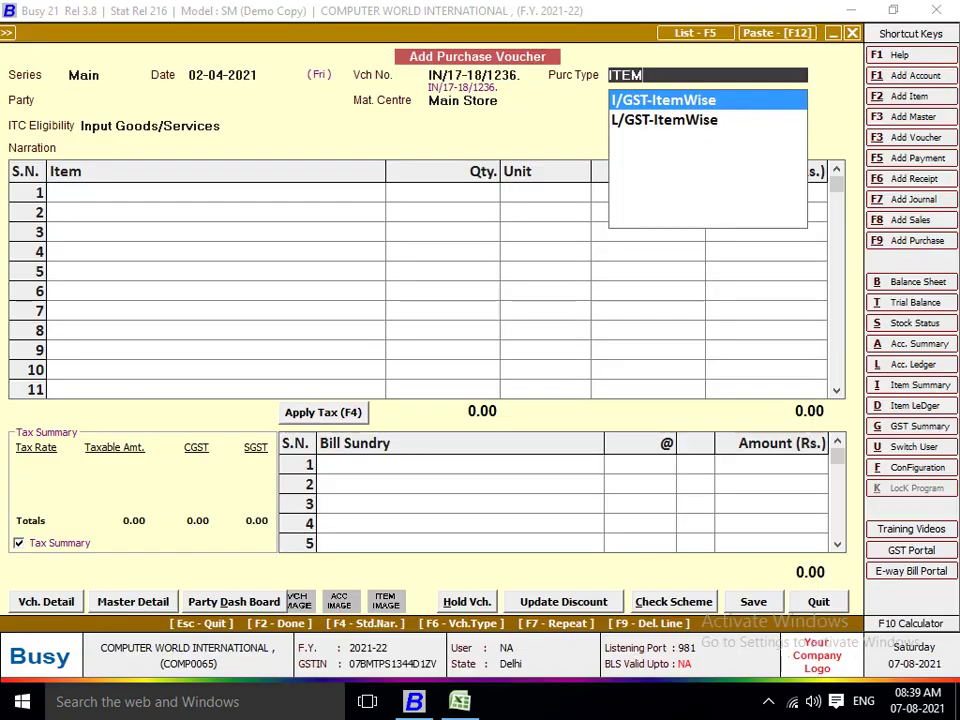
pyautogui.press('Down')
pyautogui.press('Up')
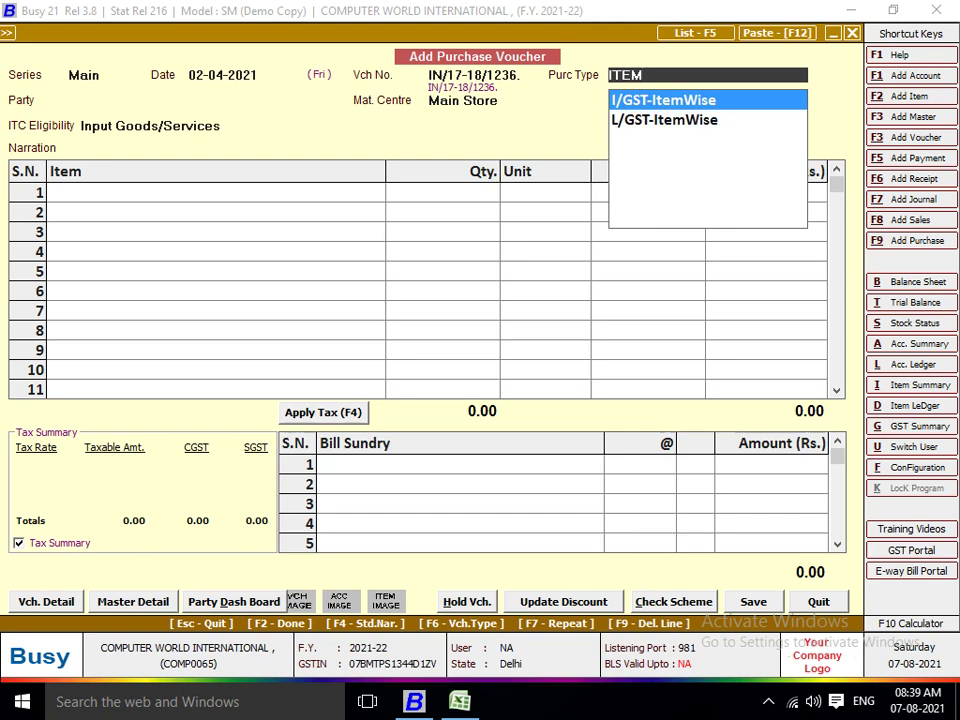
pyautogui.hotkey('alt', 'Tab')
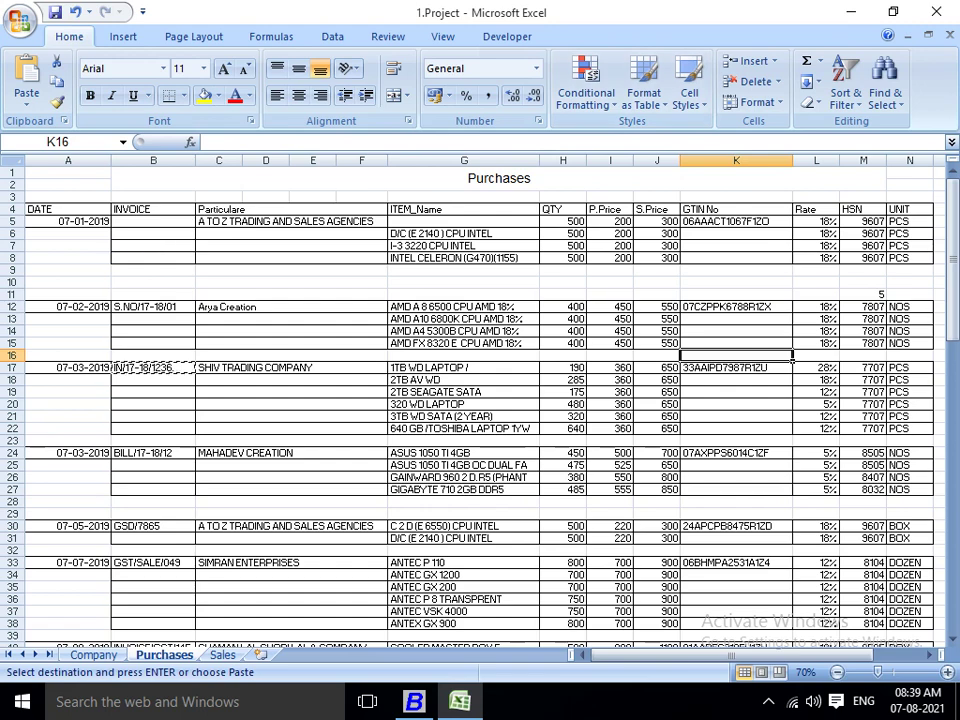
pyautogui.hotkey('alt', 'Tab')
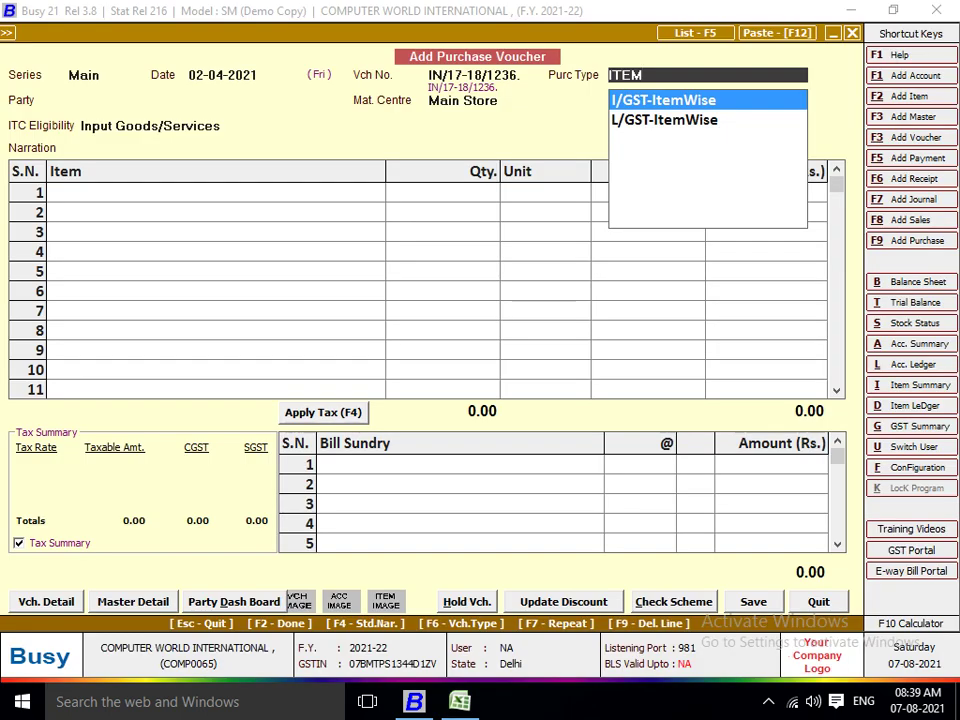
pyautogui.press('Return')
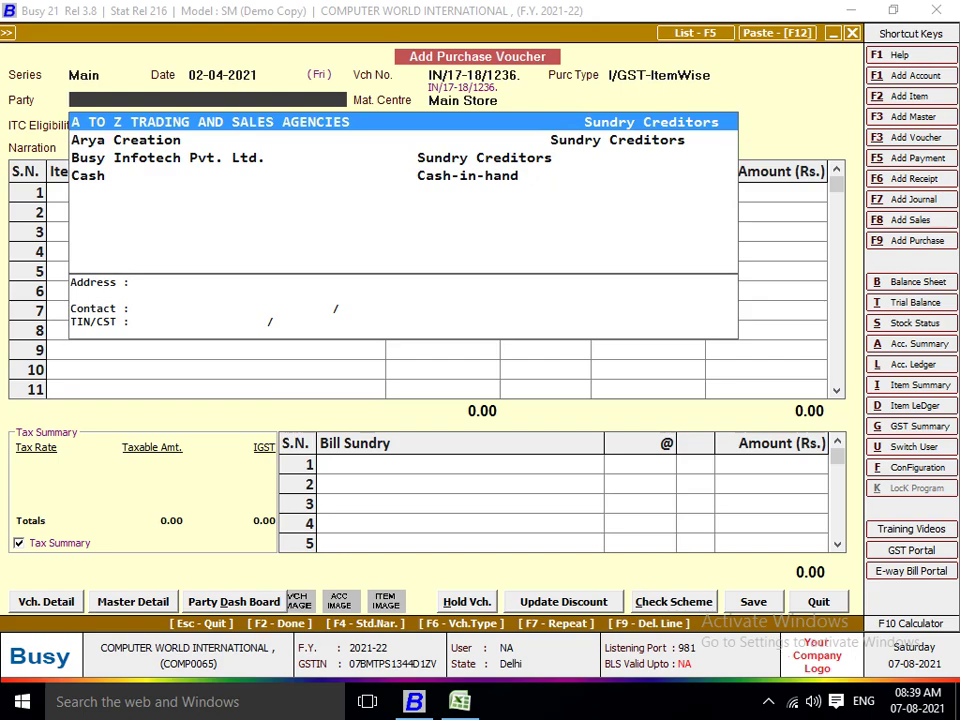
# Start a new party account and copy SHIV TRADING COMPANY from cell C17.
pyautogui.hotkey('alt', 'c')
pyautogui.hotkey('alt', 'Tab')
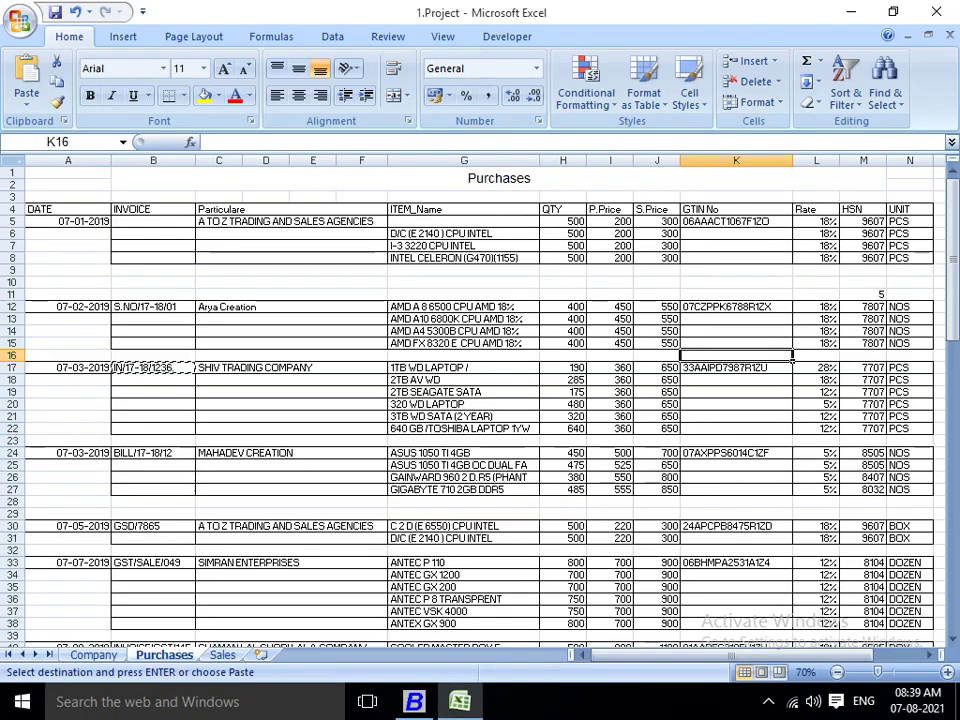
pyautogui.click(386, 369)
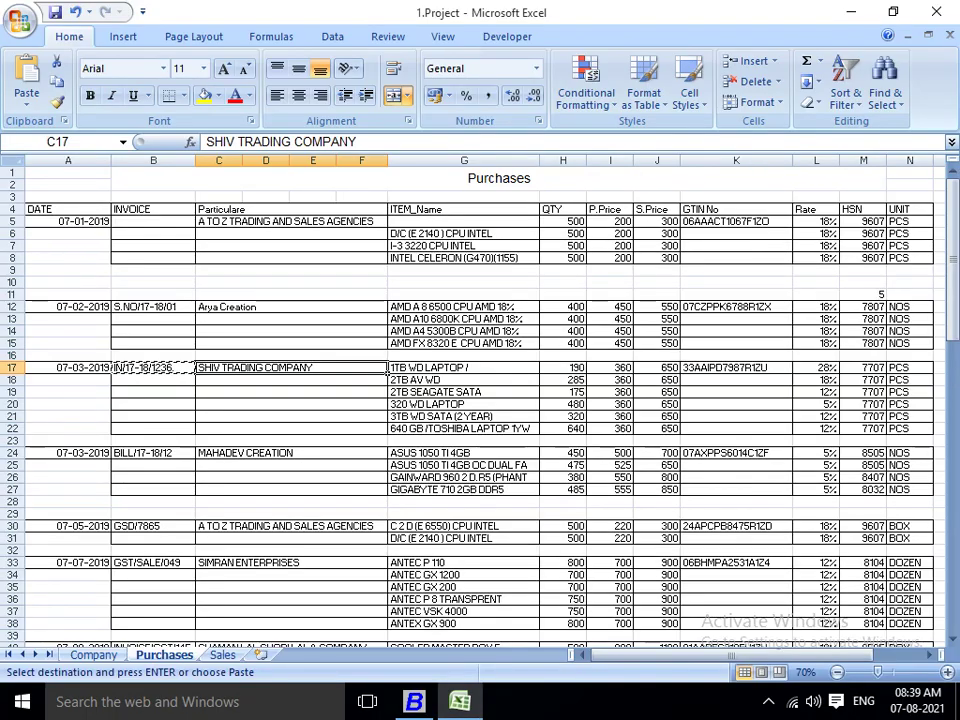
pyautogui.hotkey('alt', 'Tab')
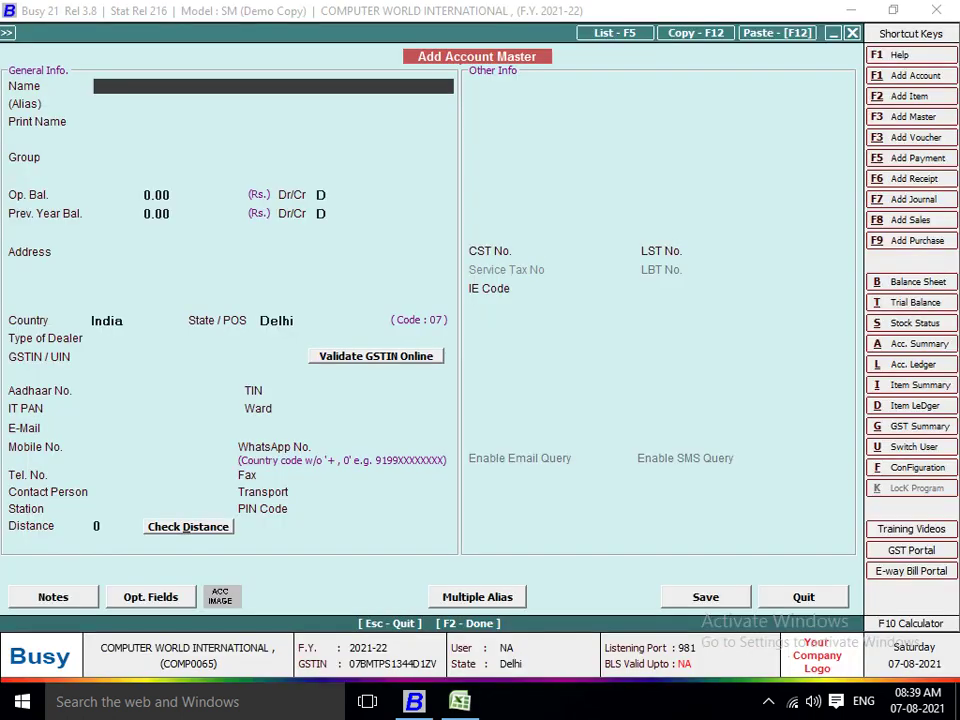
# Name the account SHIV TRADING COMPANY and put it under Sundry Creditors.
pyautogui.write('SHIV TRADING COMPANY')
pyautogui.press('Return')
pyautogui.press('Return')
pyautogui.press('Return')
pyautogui.press('Return')
pyautogui.press('Up')
pyautogui.write('SUN')
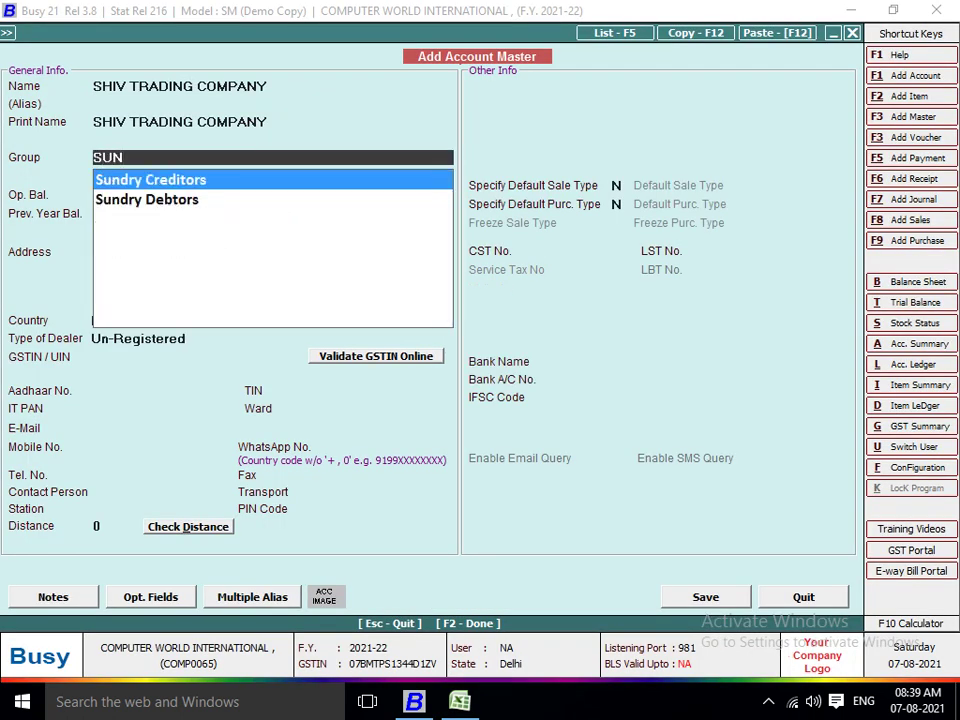
pyautogui.press('Return')
pyautogui.press('Return')
pyautogui.press('Return')
pyautogui.press('Return')
pyautogui.press('Return')
pyautogui.press('Return')
pyautogui.press('Return')
pyautogui.press('Return')
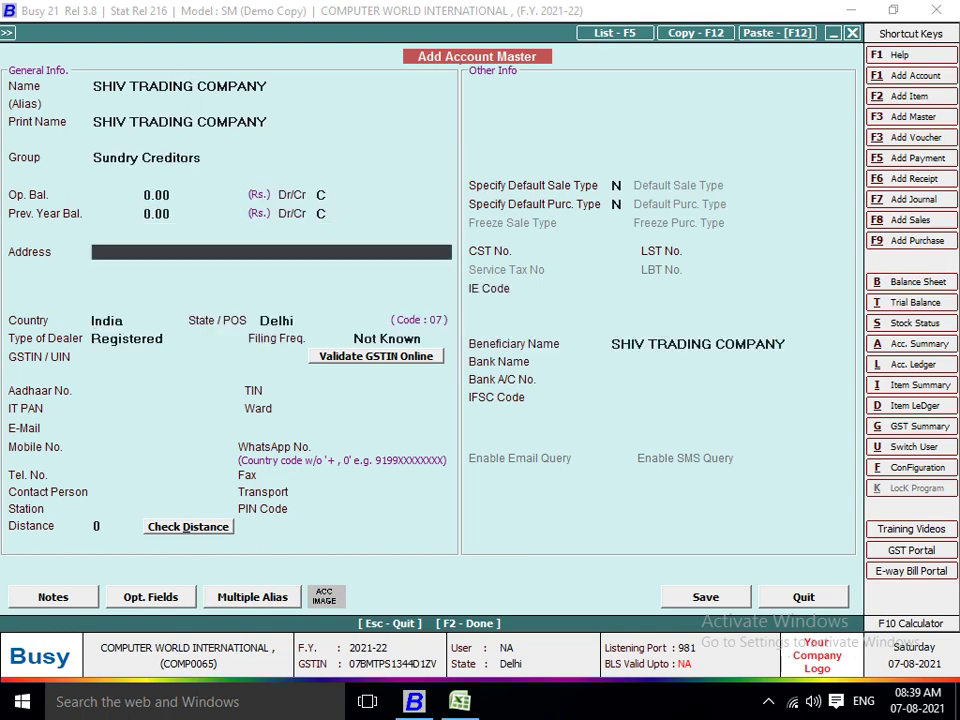
# Try Goa, then Daman and Diu as the state, keeping dealer type Registered.
pyautogui.press('Return')
pyautogui.press('Return')
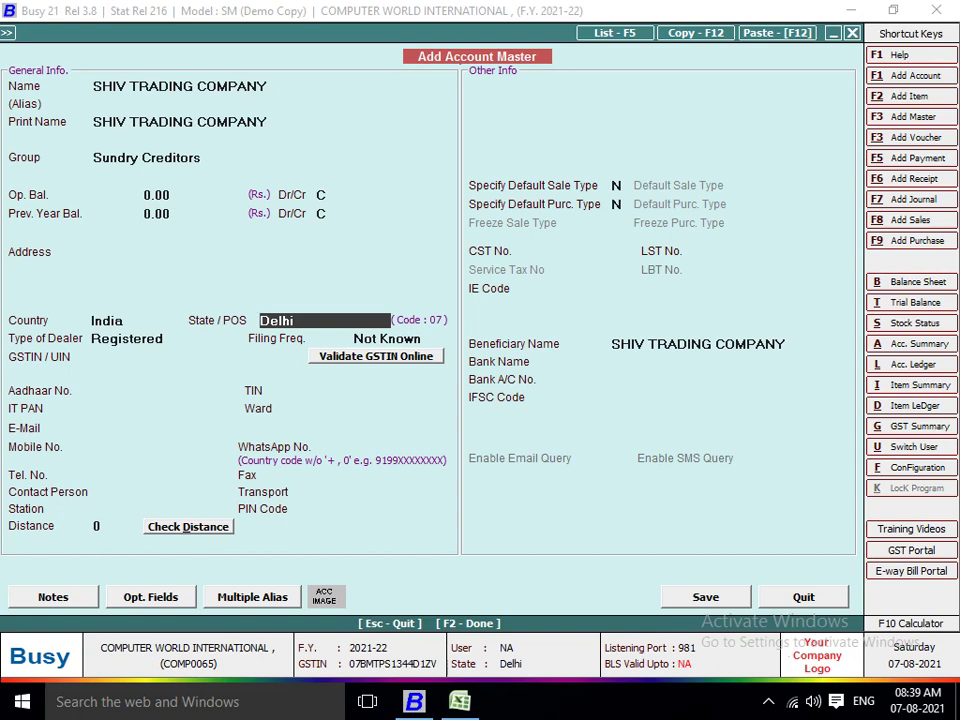
pyautogui.write('H')
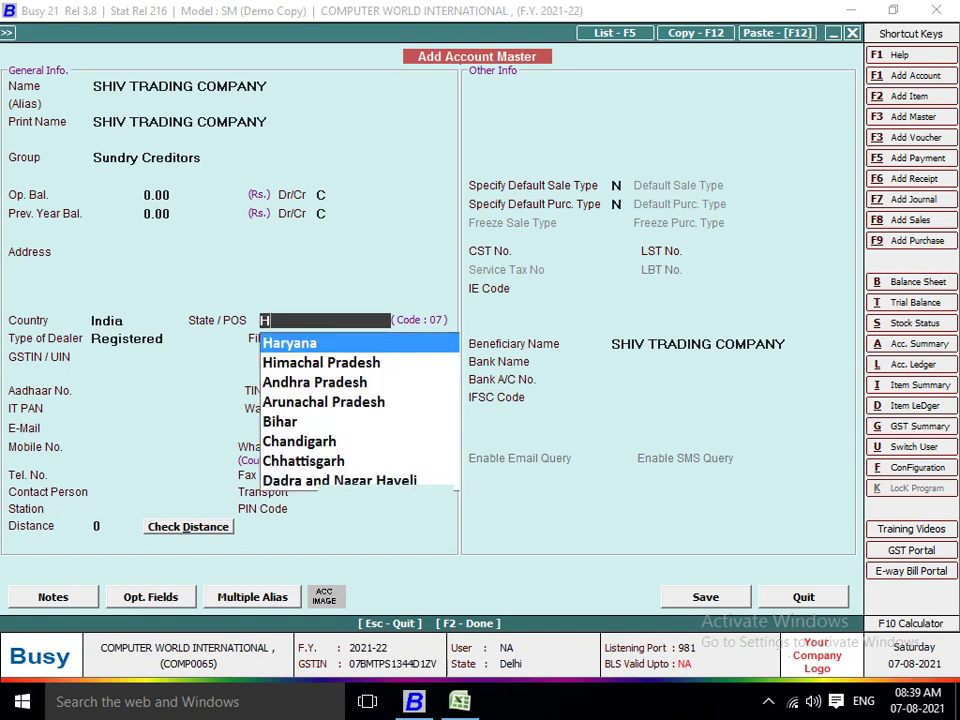
pyautogui.press('BackSpace')
pyautogui.press('Down')
pyautogui.press('Down')
pyautogui.write('G')
pyautogui.press('Return')
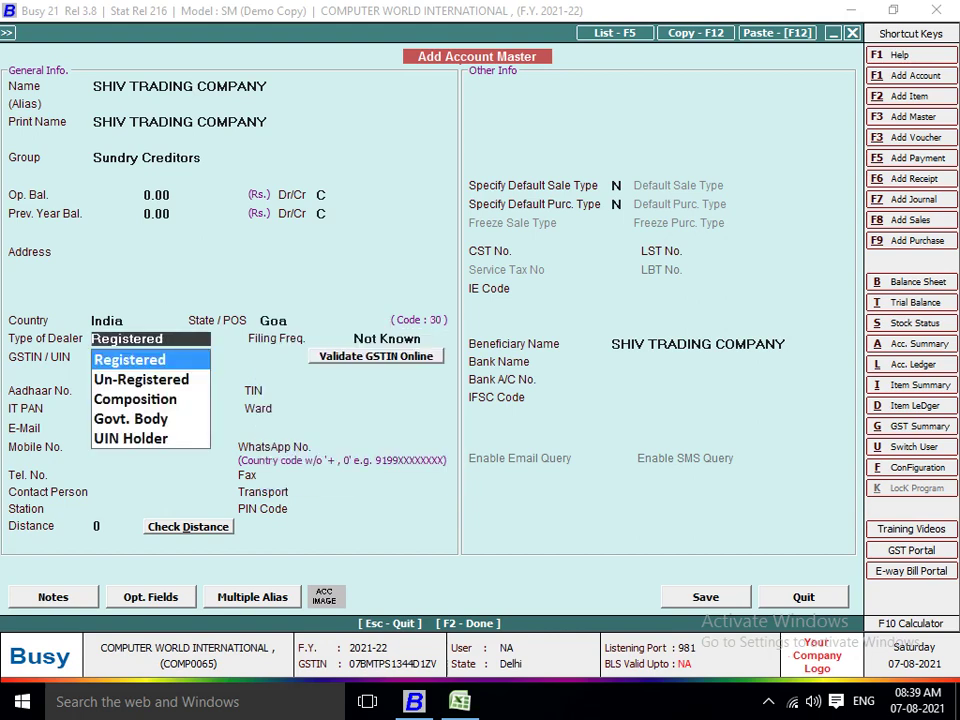
pyautogui.press('Escape')
pyautogui.write('A')
pyautogui.press('Down')
pyautogui.press('Down')
pyautogui.press('Down')
pyautogui.press('Down')
pyautogui.press('Down')
pyautogui.press('Down')
pyautogui.press('Down')
pyautogui.press('Down')
pyautogui.press('Return')
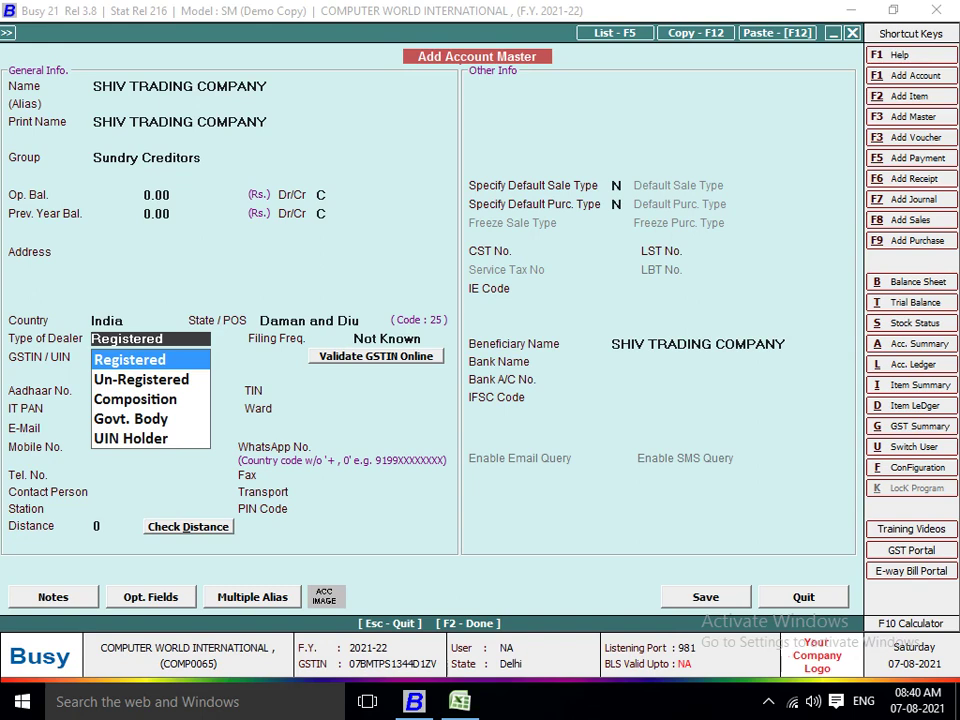
pyautogui.press('Return')
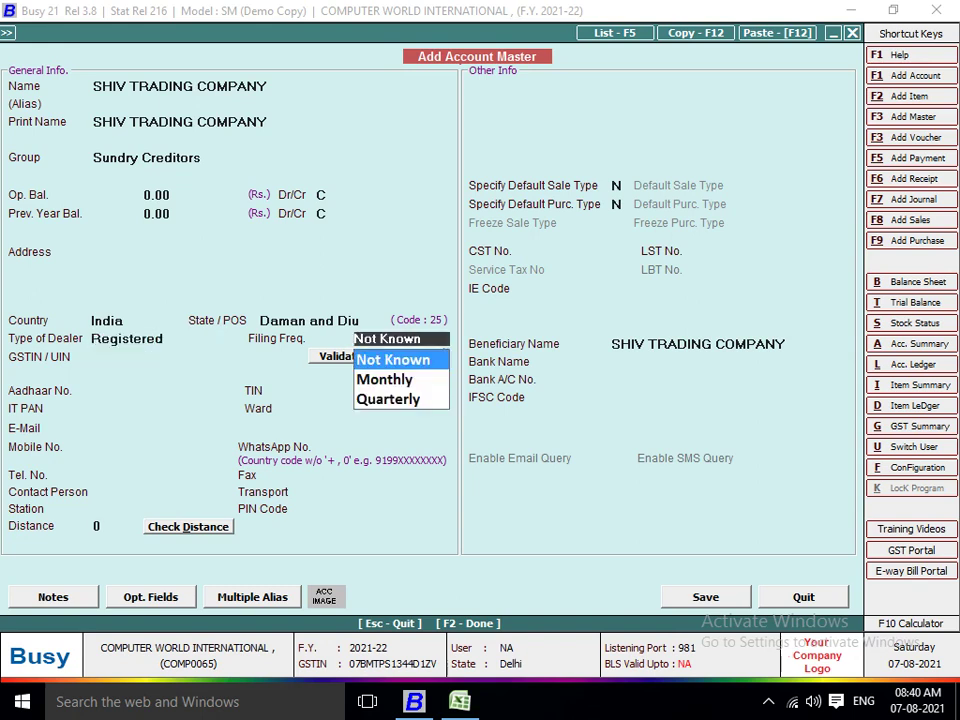
# Correct the account's state to Tamilnadu.
pyautogui.click(309, 320)
pyautogui.write('TAMI')
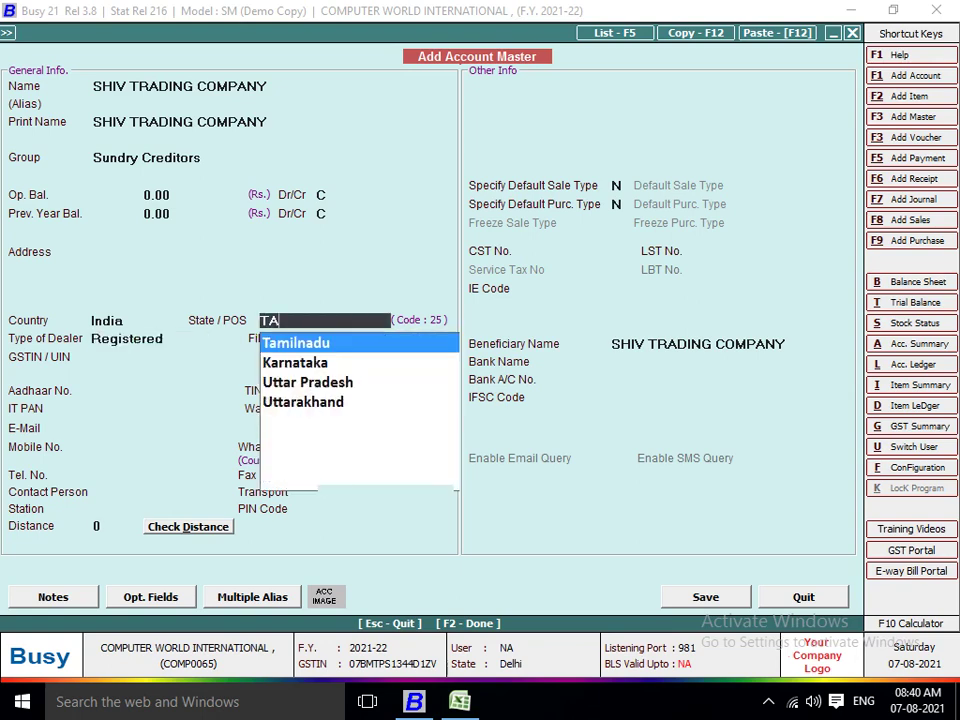
pyautogui.press('Return')
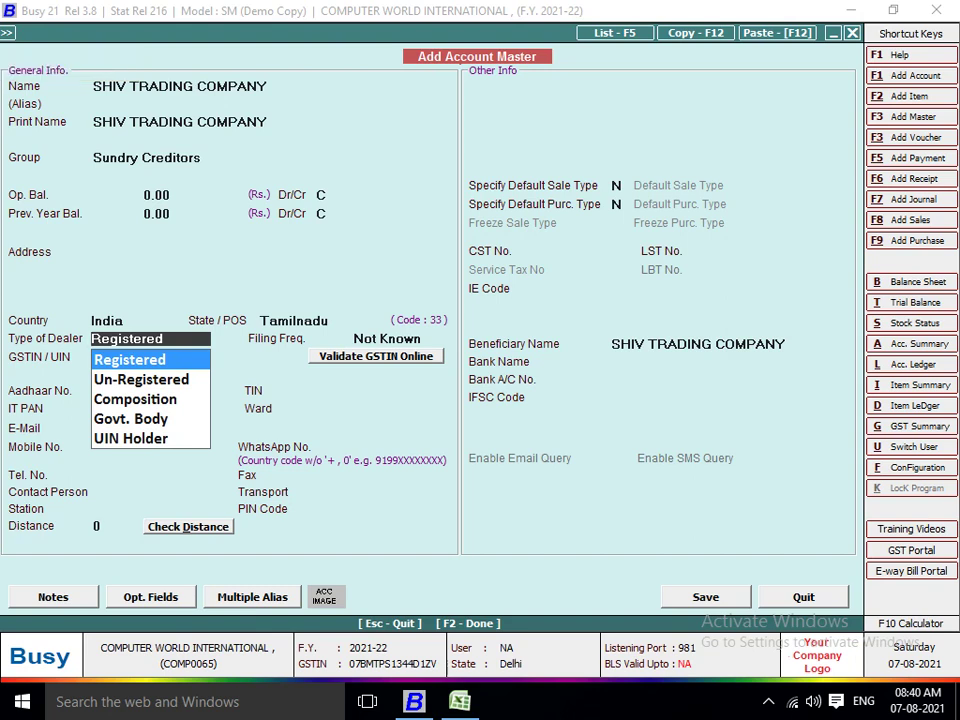
pyautogui.click(7, 32)
pyautogui.press('Return')
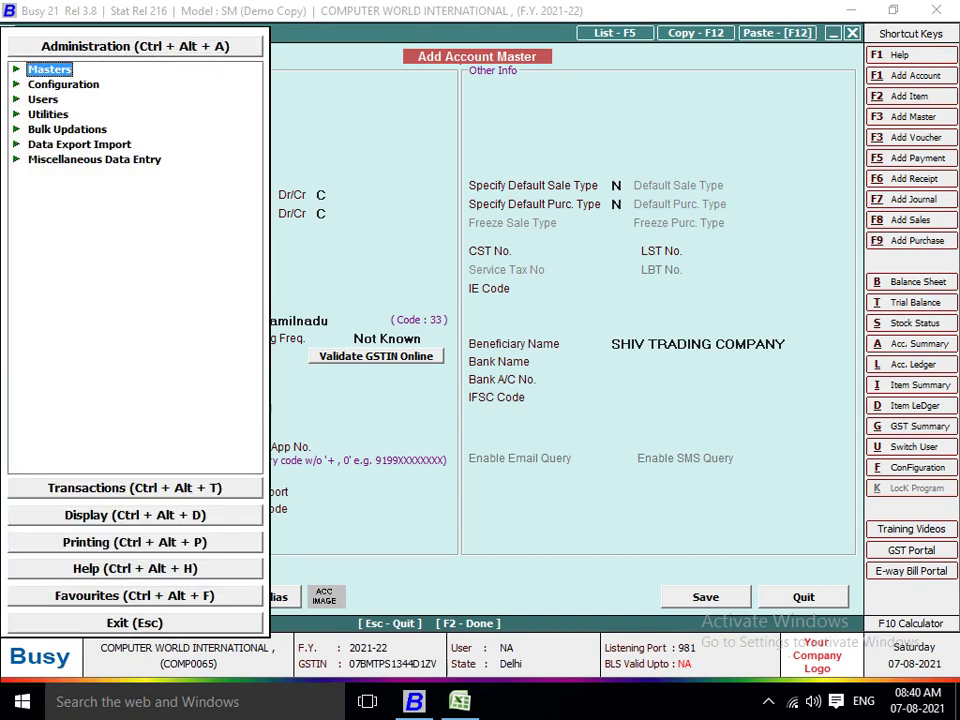
pyautogui.click(63, 84)
pyautogui.press('Up')
pyautogui.press('Return')
pyautogui.press('Down')
pyautogui.press('Down')
pyautogui.press('Down')
pyautogui.press('Down')
pyautogui.press('Down')
pyautogui.press('Down')
pyautogui.press('Down')
pyautogui.press('Down')
pyautogui.press('Down')
pyautogui.press('Down')
pyautogui.press('Down')
pyautogui.press('Down')
pyautogui.press('Down')
pyautogui.press('Down')
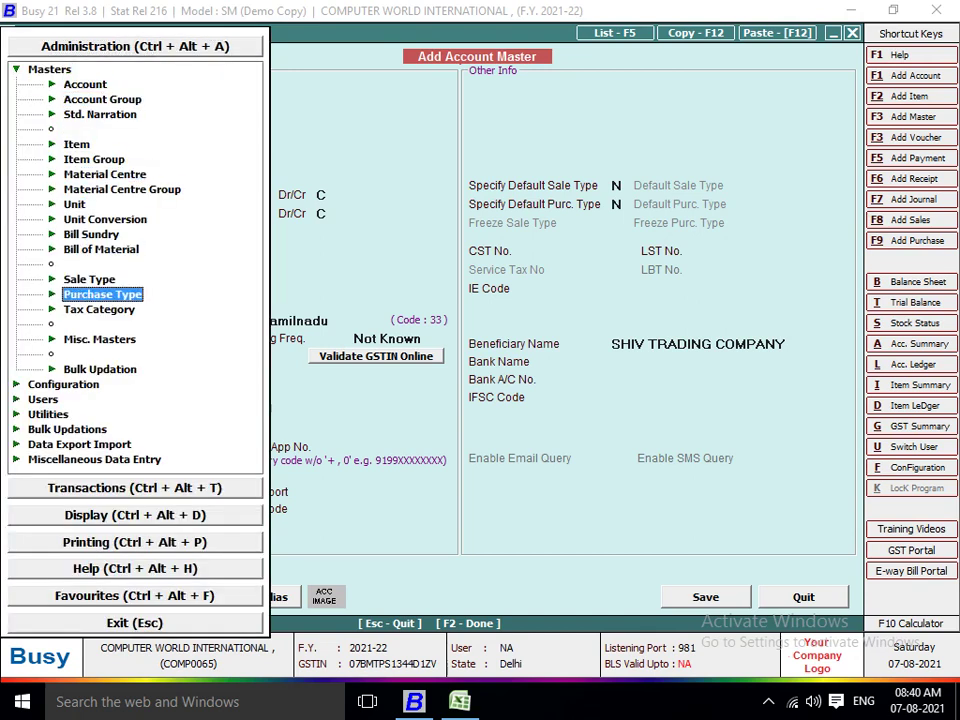
pyautogui.press('Return')
pyautogui.press('Down')
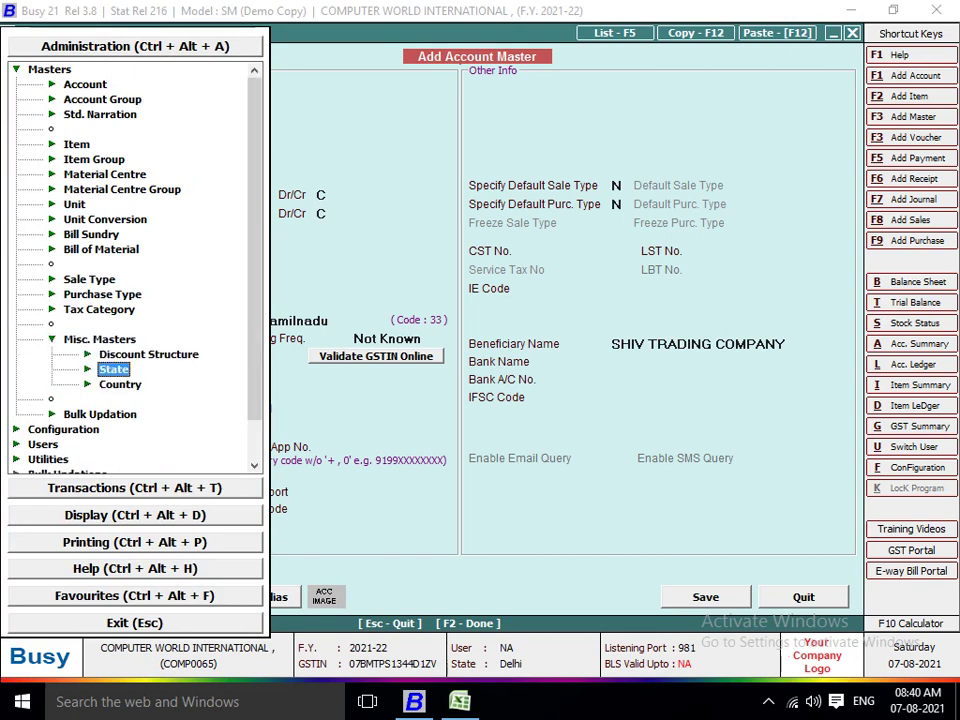
pyautogui.press('Return')
pyautogui.press('Down')
pyautogui.press('Down')
pyautogui.press('Return')
pyautogui.press('Return')
pyautogui.press('Down')
pyautogui.press('Down')
pyautogui.press('Down')
pyautogui.press('Down')
pyautogui.press('Down')
pyautogui.press('Down')
pyautogui.press('Down')
pyautogui.press('Down')
pyautogui.press('Down')
pyautogui.press('Down')
pyautogui.press('Down')
pyautogui.press('Down')
pyautogui.press('Down')
pyautogui.press('Down')
pyautogui.press('Down')
pyautogui.press('Down')
pyautogui.press('Down')
pyautogui.press('Down')
pyautogui.press('Down')
pyautogui.press('Down')
pyautogui.press('Down')
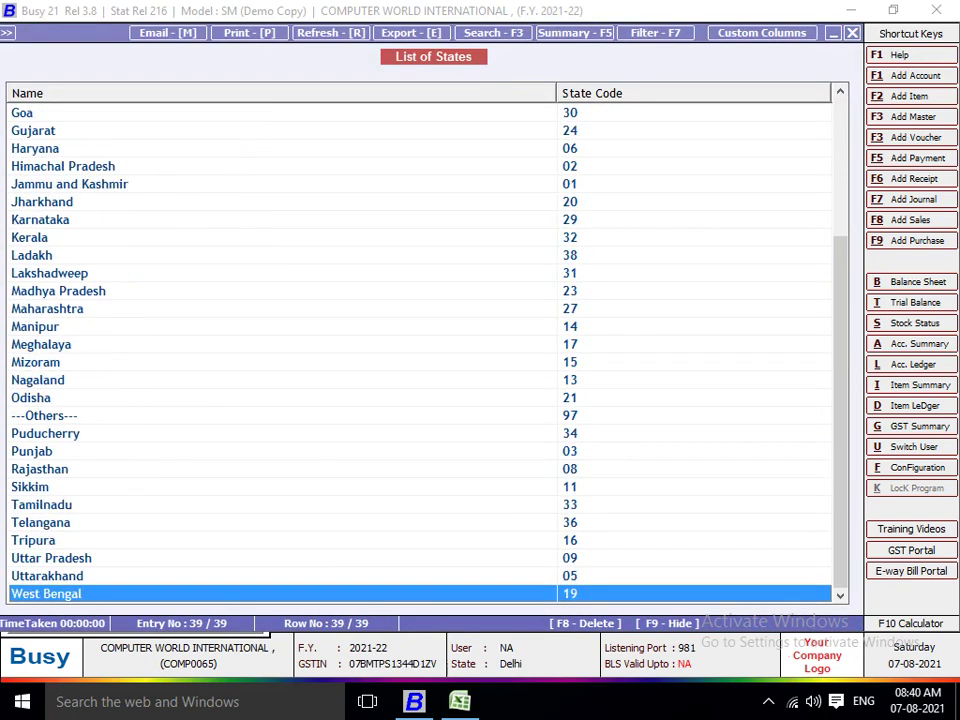
pyautogui.press('Up')
pyautogui.press('Up')
pyautogui.press('Up')
pyautogui.press('Up')
pyautogui.press('Up')
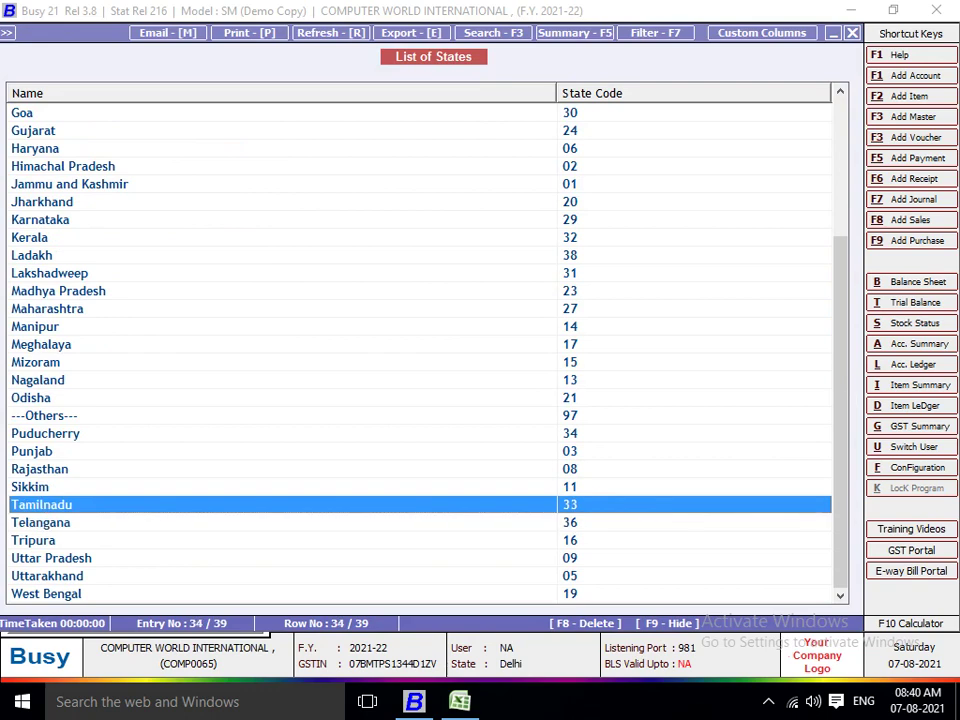
pyautogui.press('Escape')
pyautogui.press('Escape')
pyautogui.press('Escape')
pyautogui.press('Escape')
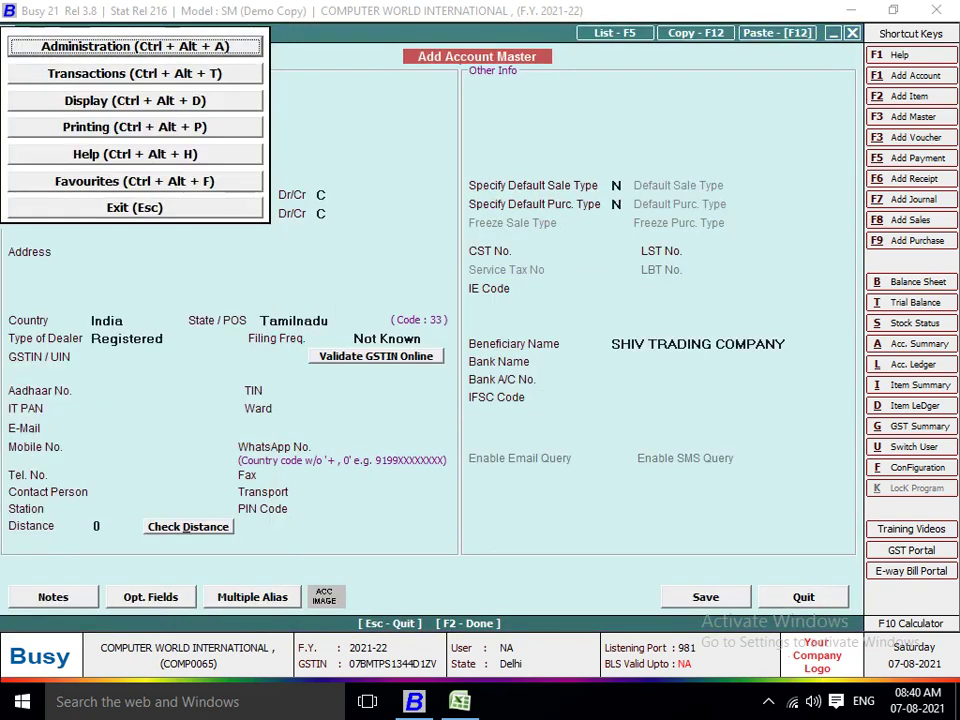
pyautogui.press('Return')
pyautogui.press('Return')
pyautogui.press('Return')
# Paste the supplier's GSTIN from K17 into the account and save SHIV TRADING COMPANY.
pyautogui.hotkey('alt', 'Tab')
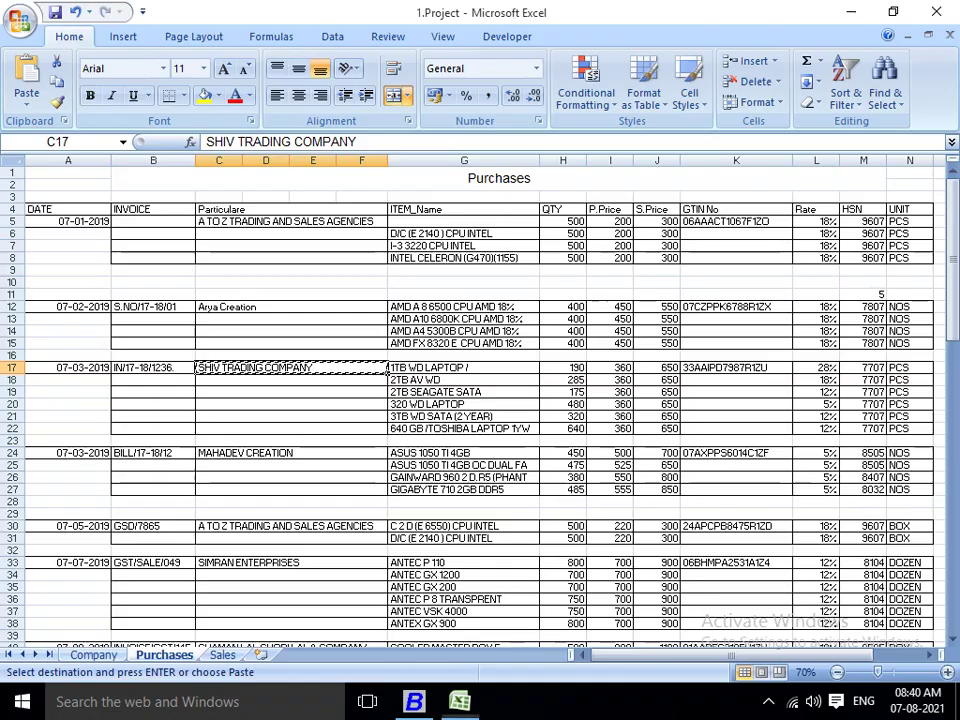
pyautogui.press('Right')
pyautogui.press('Right')
pyautogui.press('Right')
pyautogui.press('Right')
pyautogui.press('Right')
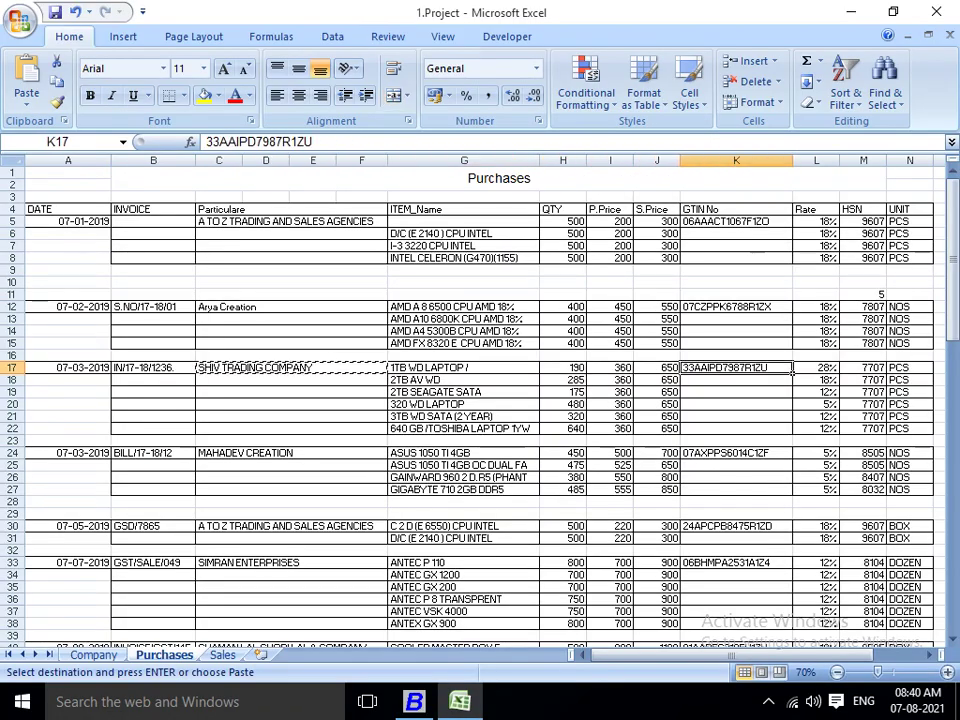
pyautogui.hotkey('ctrl', 'c')
pyautogui.hotkey('alt', 'Tab')
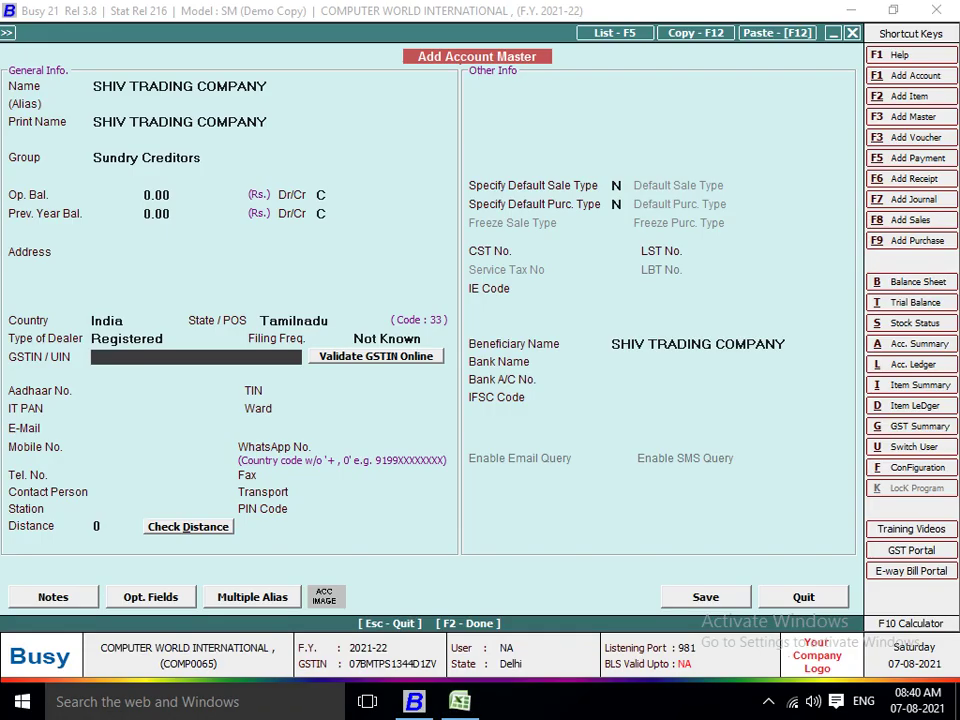
pyautogui.hotkey('ctrl', 'v')
pyautogui.press('Return')
pyautogui.press('Return')
pyautogui.press('Return')
pyautogui.press('Return')
pyautogui.press('Return')
pyautogui.press('Return')
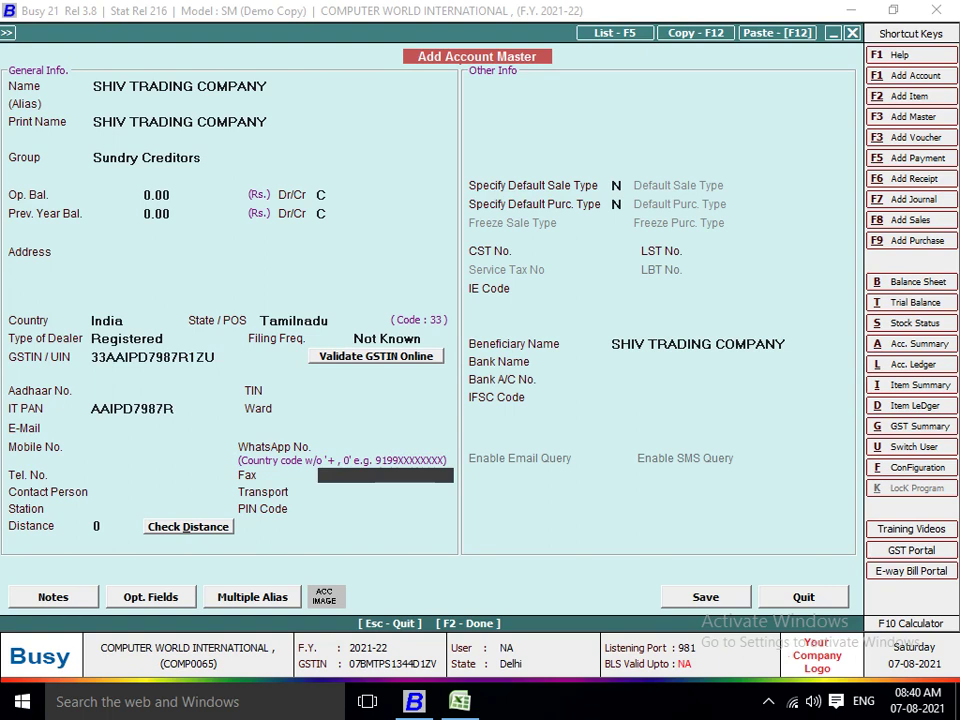
pyautogui.press('F2')
pyautogui.press('Return')
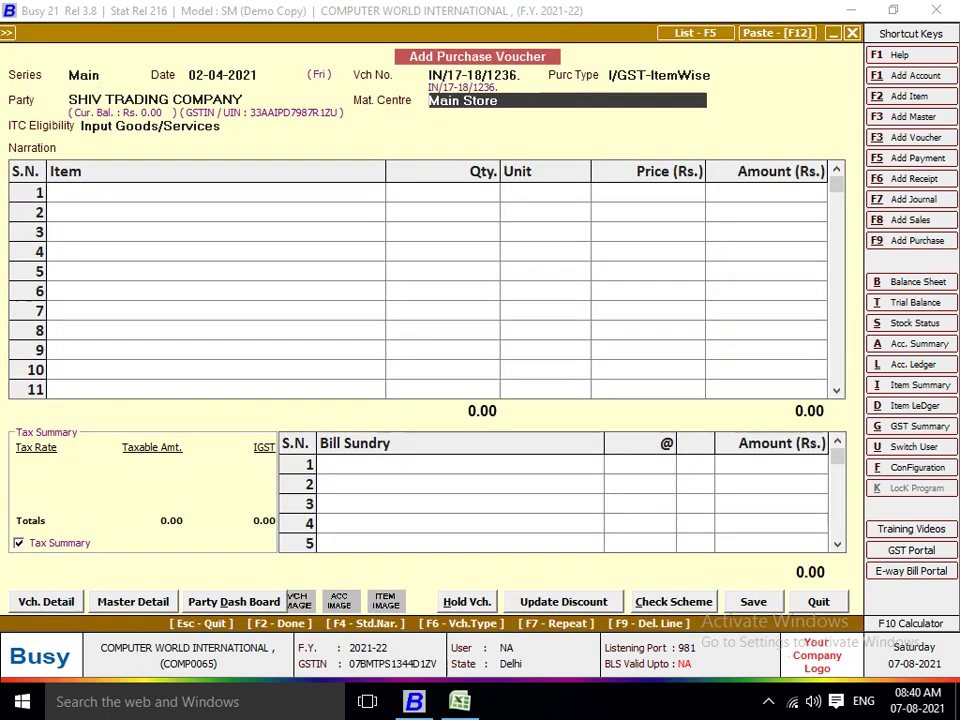
# Copy 1TB WD LAPTOP / from G17 and start a new item with that name.
pyautogui.press('Return')
pyautogui.hotkey('alt', 'Tab')
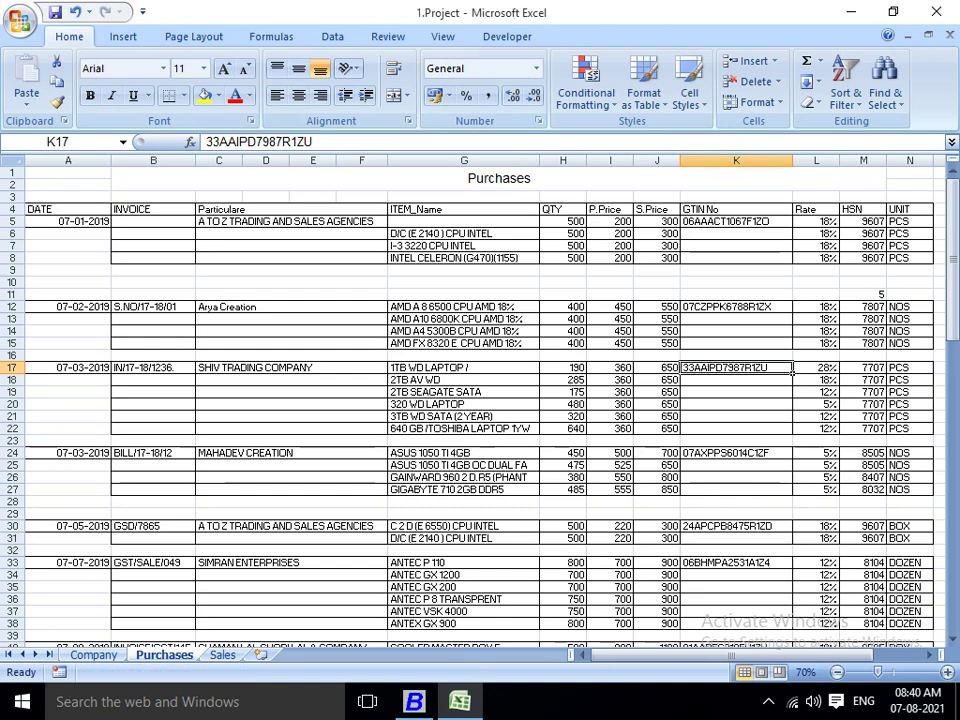
pyautogui.click(610, 367)
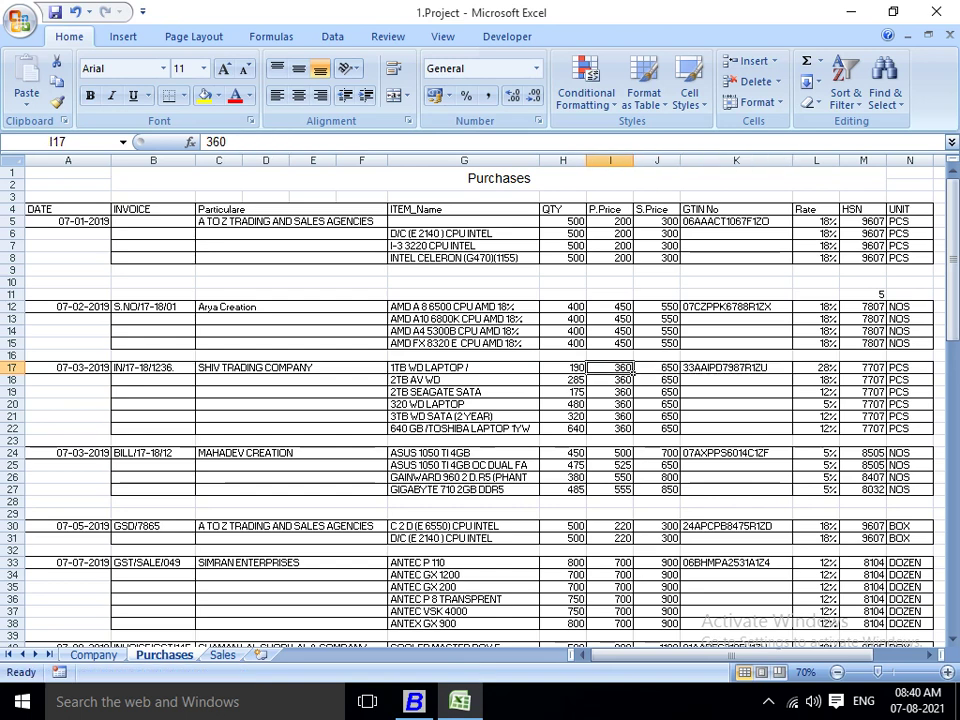
pyautogui.press('Left')
pyautogui.press('Left')
pyautogui.hotkey('ctrl', 'c')
pyautogui.hotkey('alt', 'Tab')
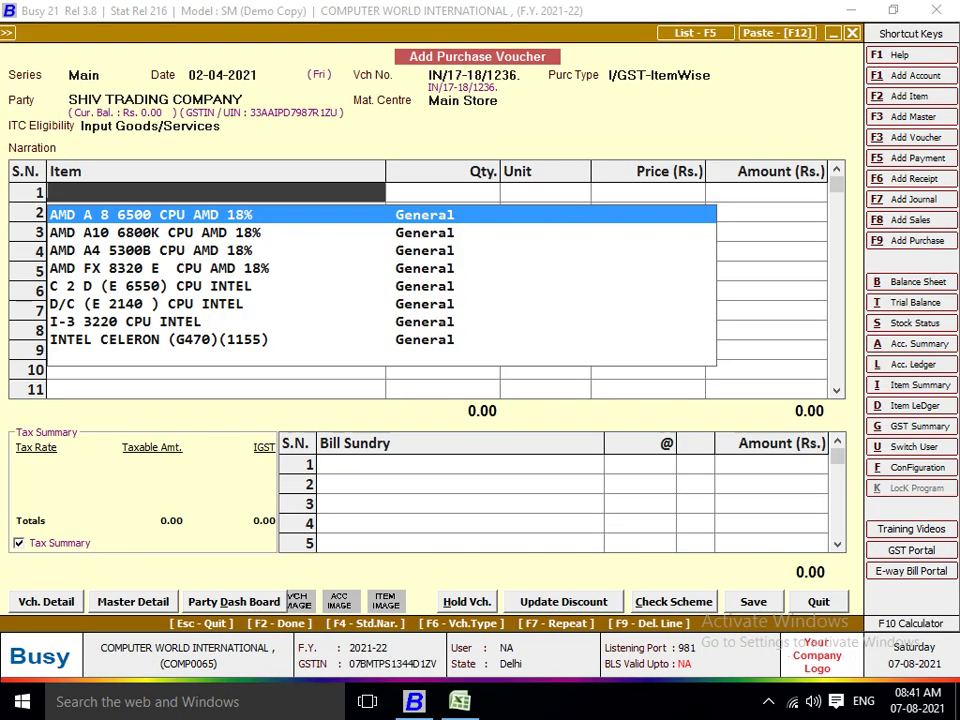
pyautogui.press('F2')
# Give the item unit Pcs., tax category GST 28% and HSN code 7707.
pyautogui.hotkey('ctrl', 'v')
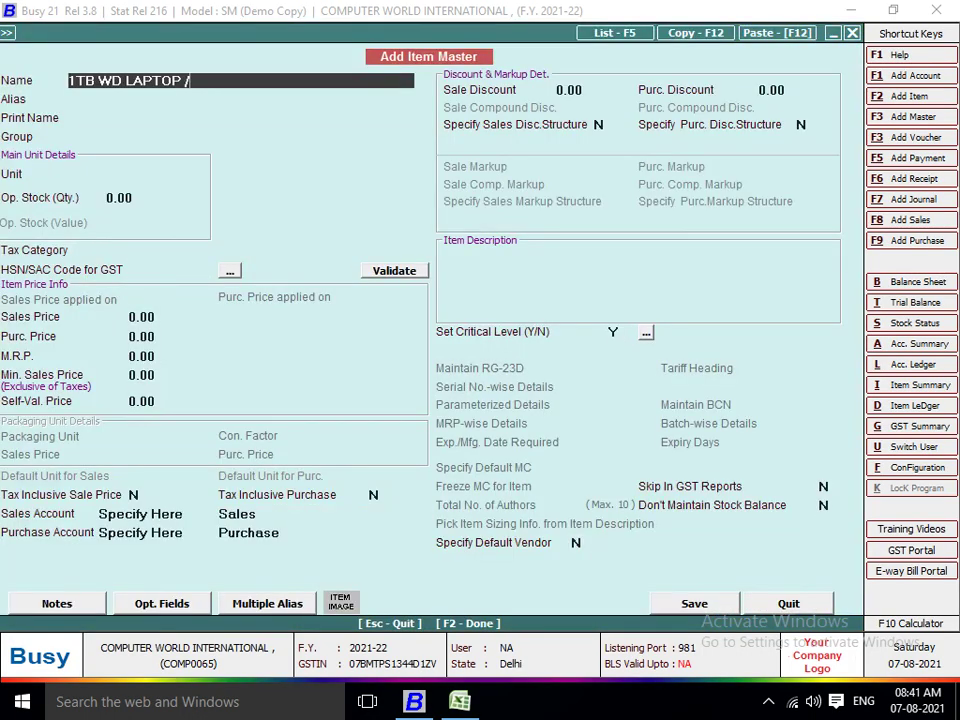
pyautogui.press('Return')
pyautogui.press('Return')
pyautogui.press('Return')
pyautogui.write('P')
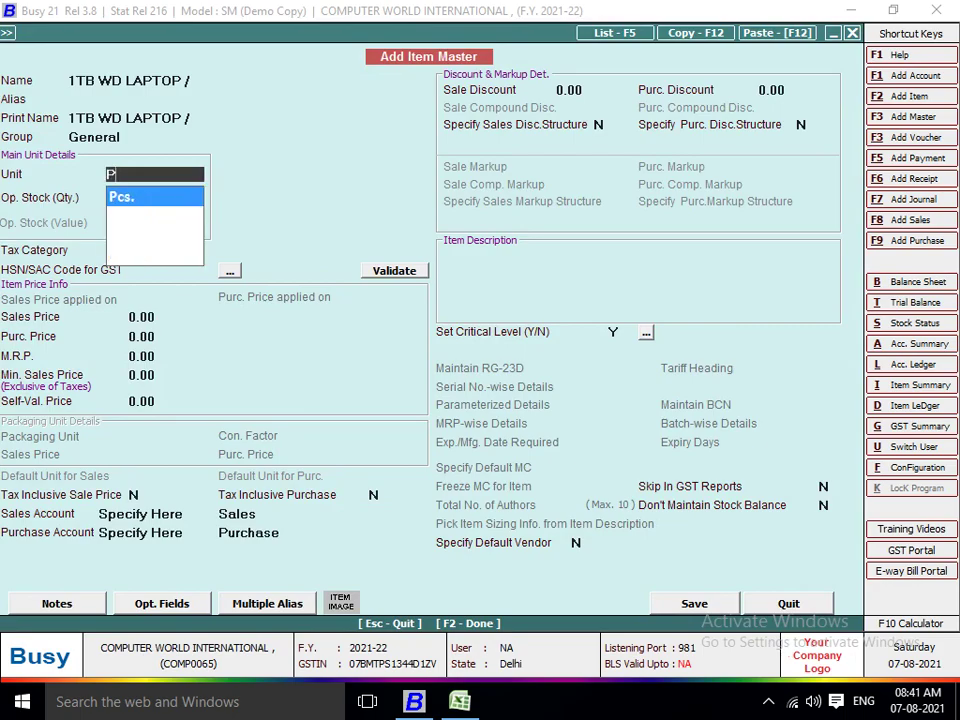
pyautogui.hotkey('alt', 'Tab')
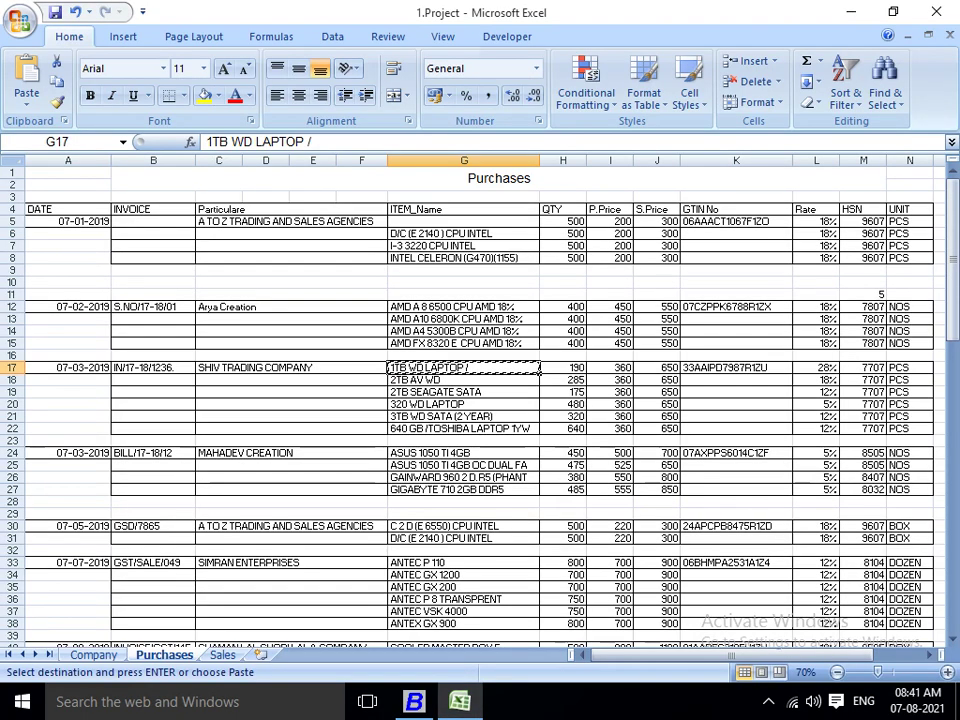
pyautogui.hotkey('alt', 'Tab')
pyautogui.press('Return')
pyautogui.press('Return')
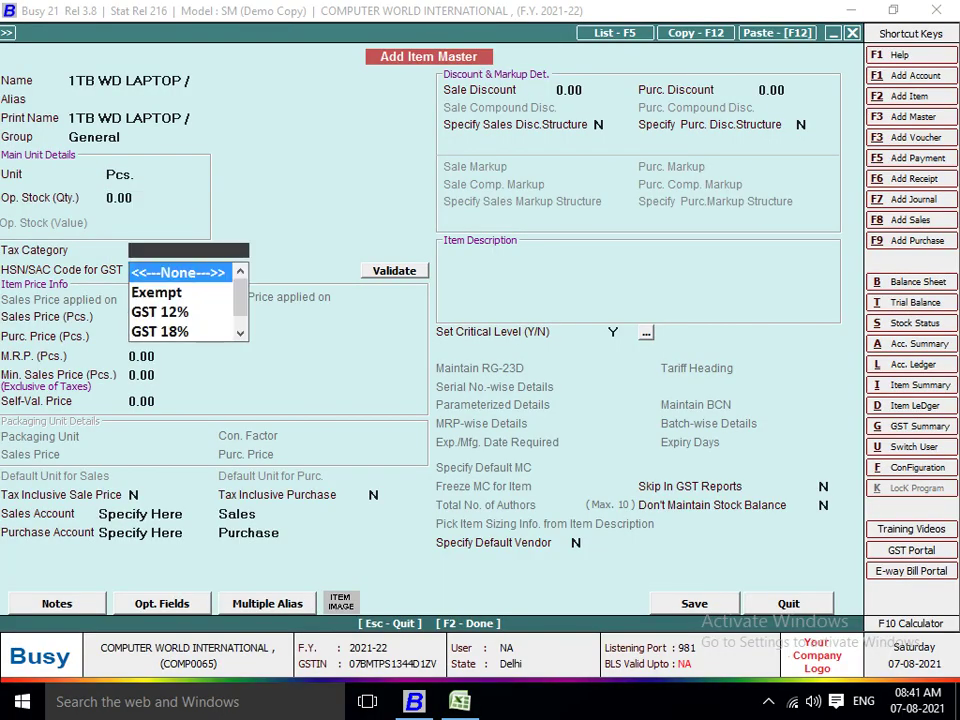
pyautogui.hotkey('alt', 'Tab')
pyautogui.hotkey('alt', 'Tab')
pyautogui.write('28')
pyautogui.press('Return')
pyautogui.hotkey('alt', 'Tab')
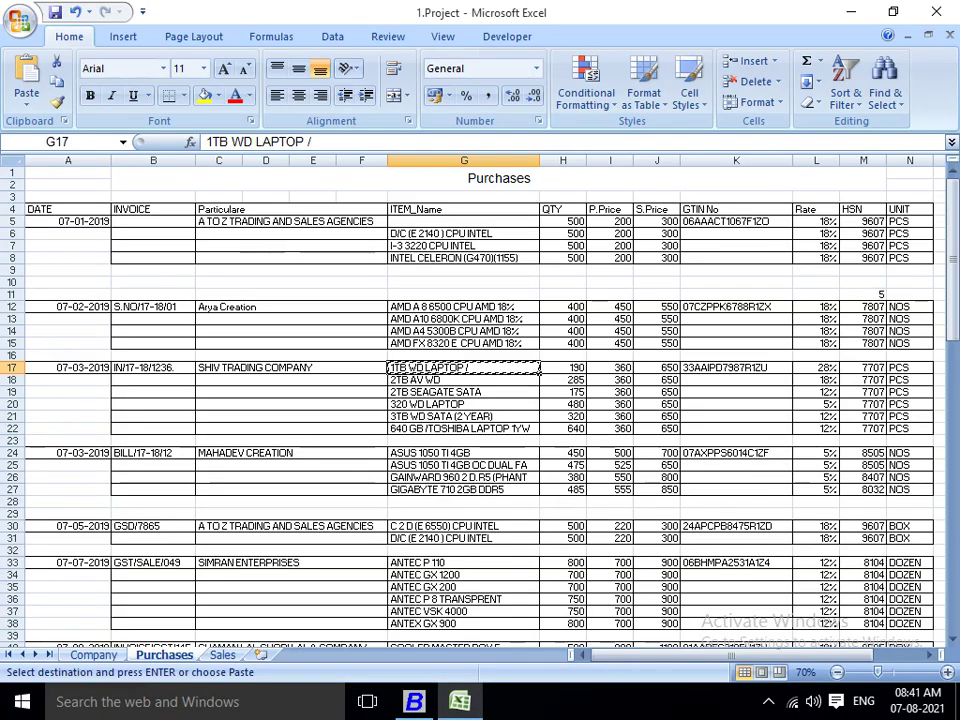
pyautogui.hotkey('alt', 'Tab')
pyautogui.write('7707')
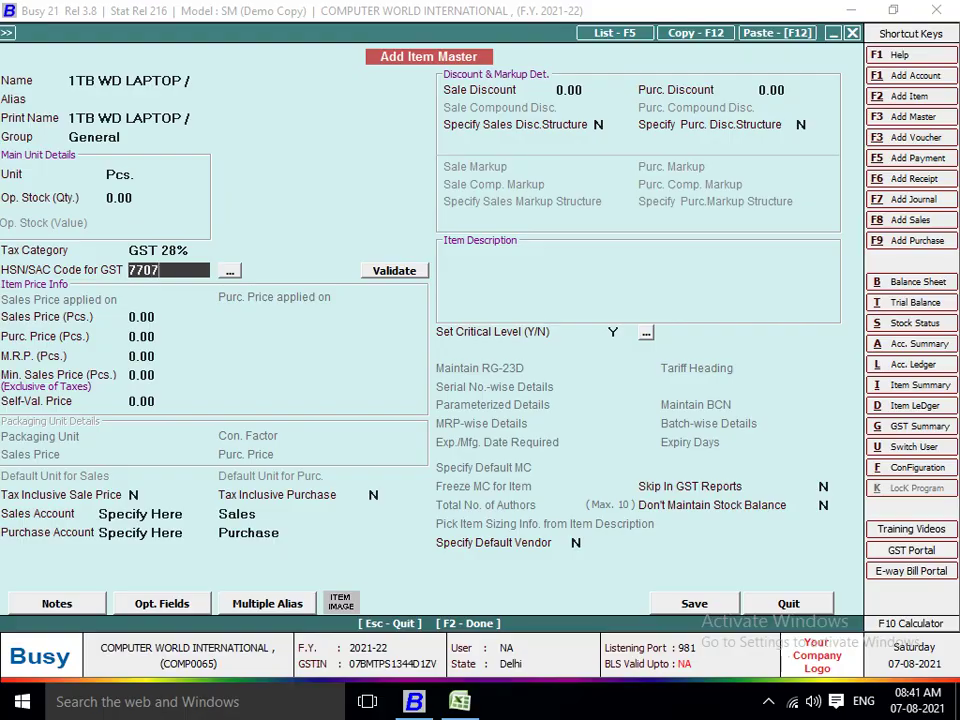
pyautogui.press('Return')
# Set sales price 650 and purchase price 360, choose the Purchase account, and save the item.
pyautogui.hotkey('alt', 'Tab')
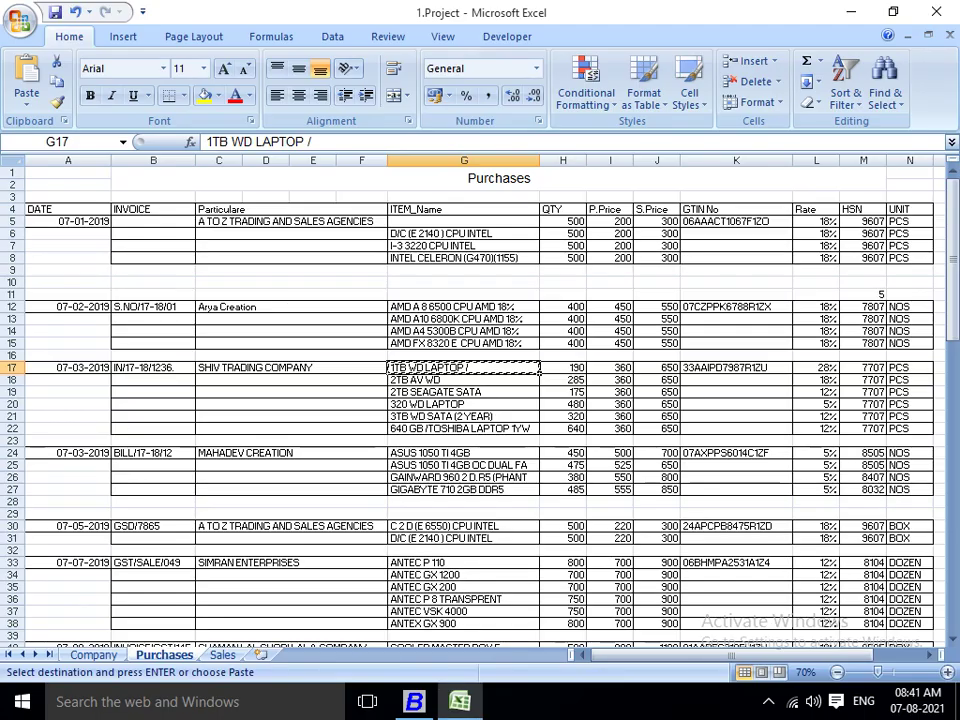
pyautogui.hotkey('alt', 'Tab')
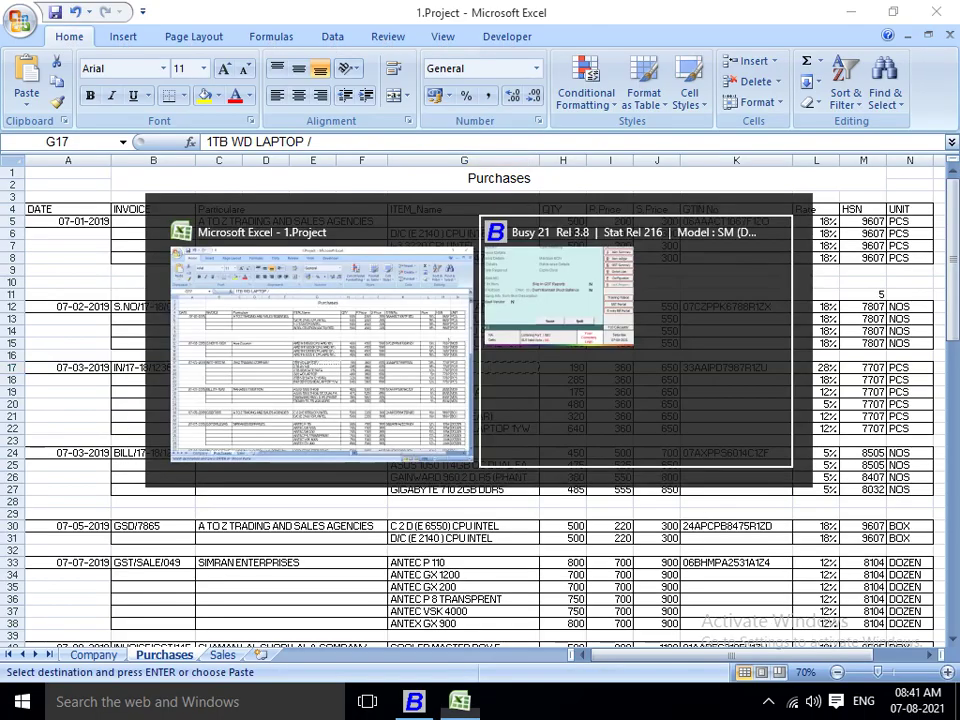
pyautogui.write('650')
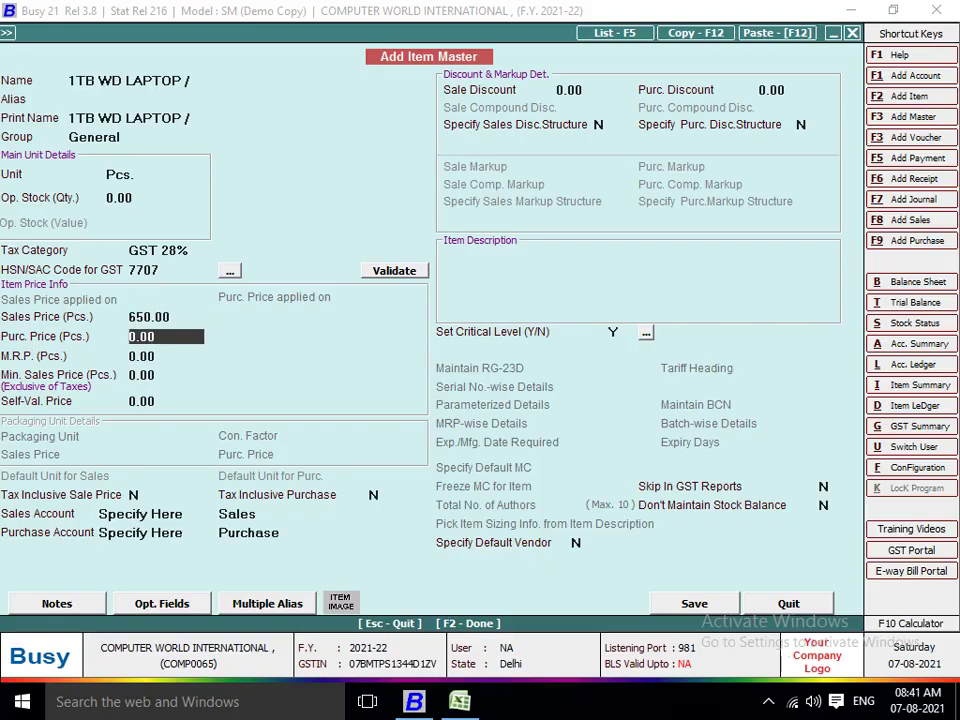
pyautogui.press('Return')
pyautogui.hotkey('alt', 'Tab')
pyautogui.hotkey('alt', 'Tab')
pyautogui.write('360')
pyautogui.press('Return')
pyautogui.press('Return')
pyautogui.press('Return')
pyautogui.press('Return')
pyautogui.press('Return')
pyautogui.press('Return')
pyautogui.press('Return')
pyautogui.press('Return')
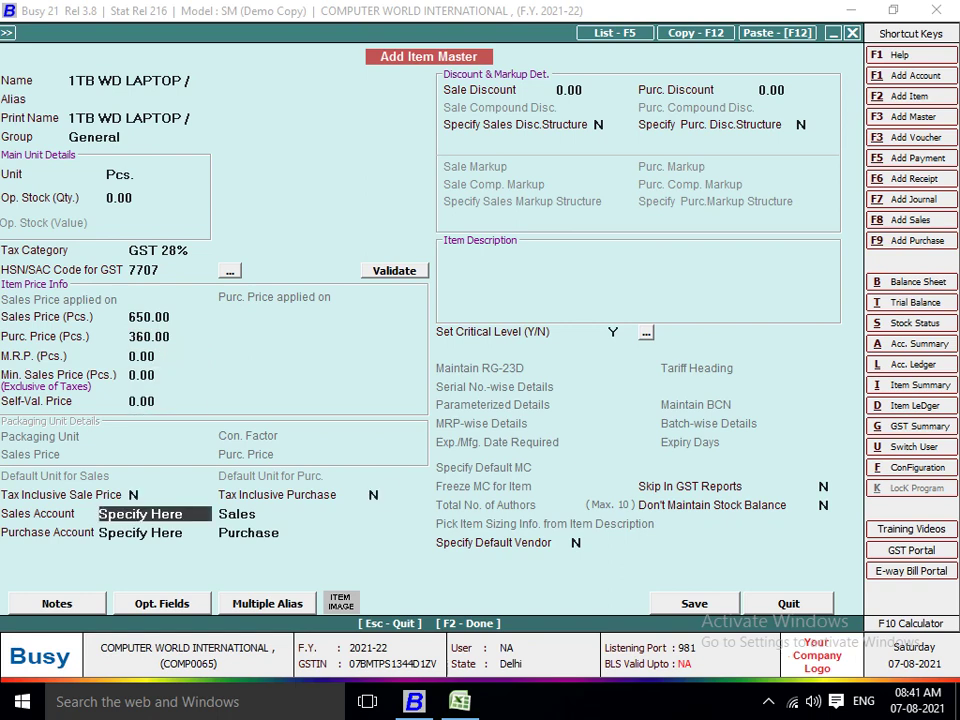
pyautogui.press('Return')
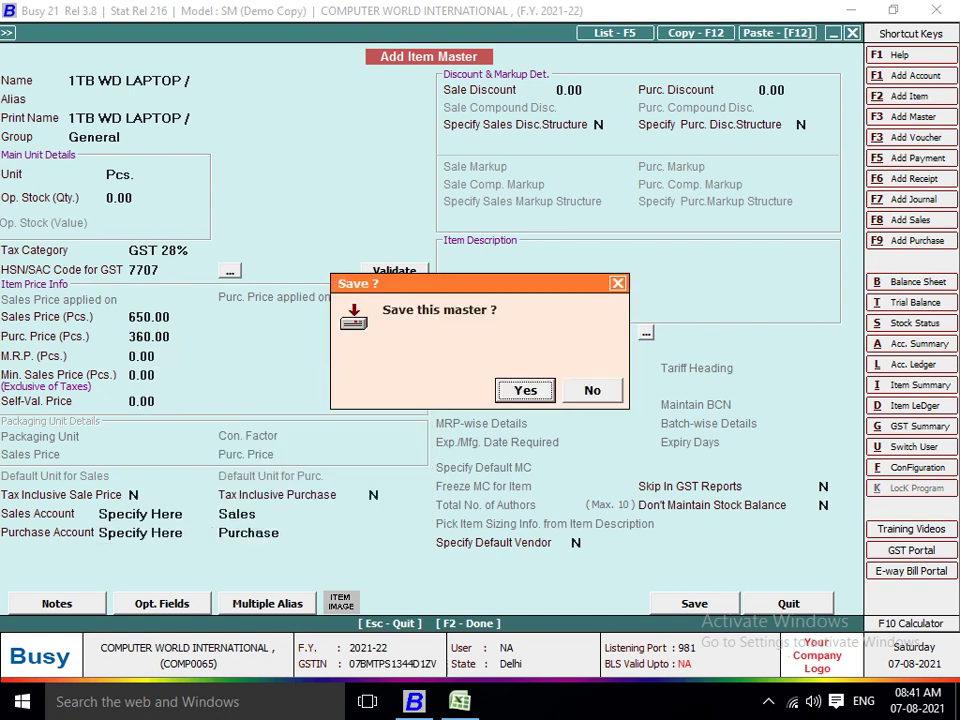
pyautogui.press('Return')
pyautogui.hotkey('alt', 'Tab')
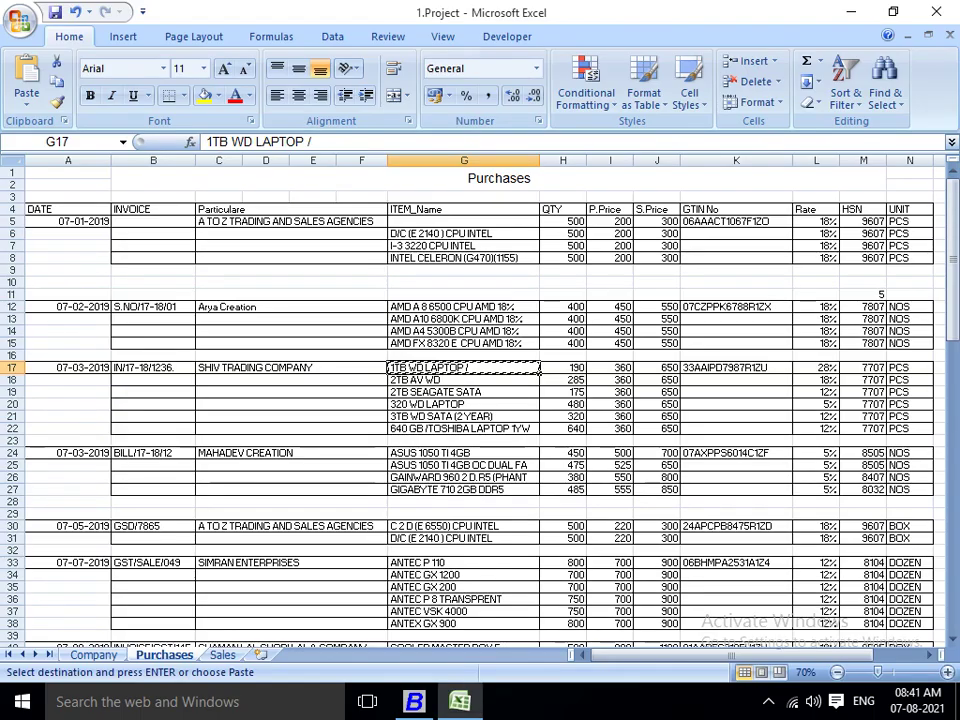
pyautogui.hotkey('alt', 'Tab')
# Enter 190 pieces of the first item at 360.00 with 28% IGST, totalling 87,552.00.
pyautogui.write('190')
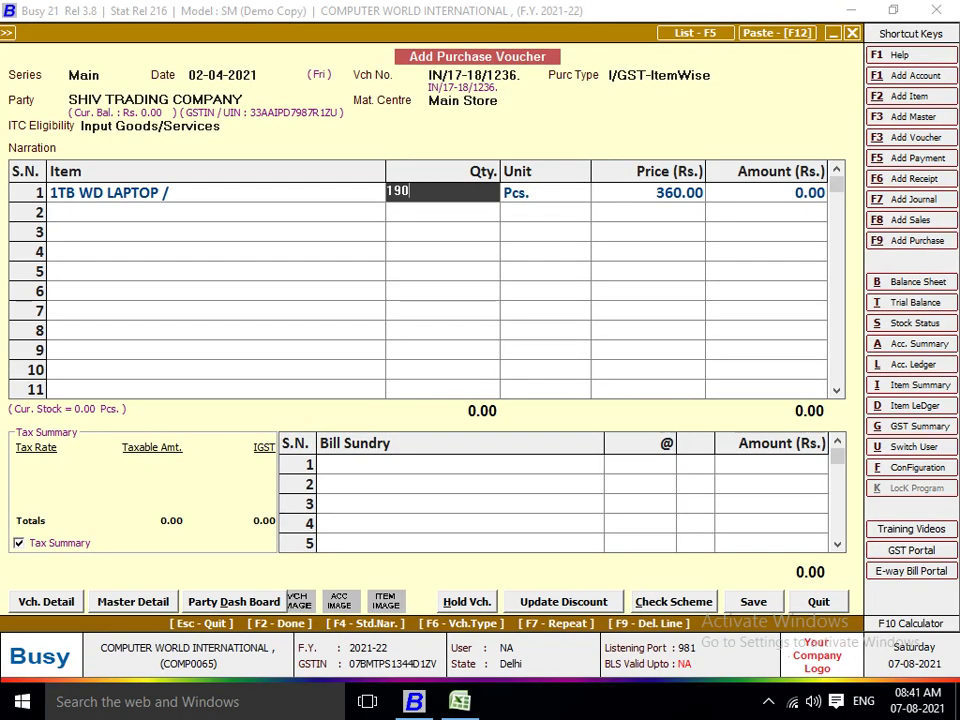
pyautogui.press('Return')
pyautogui.press('Return')
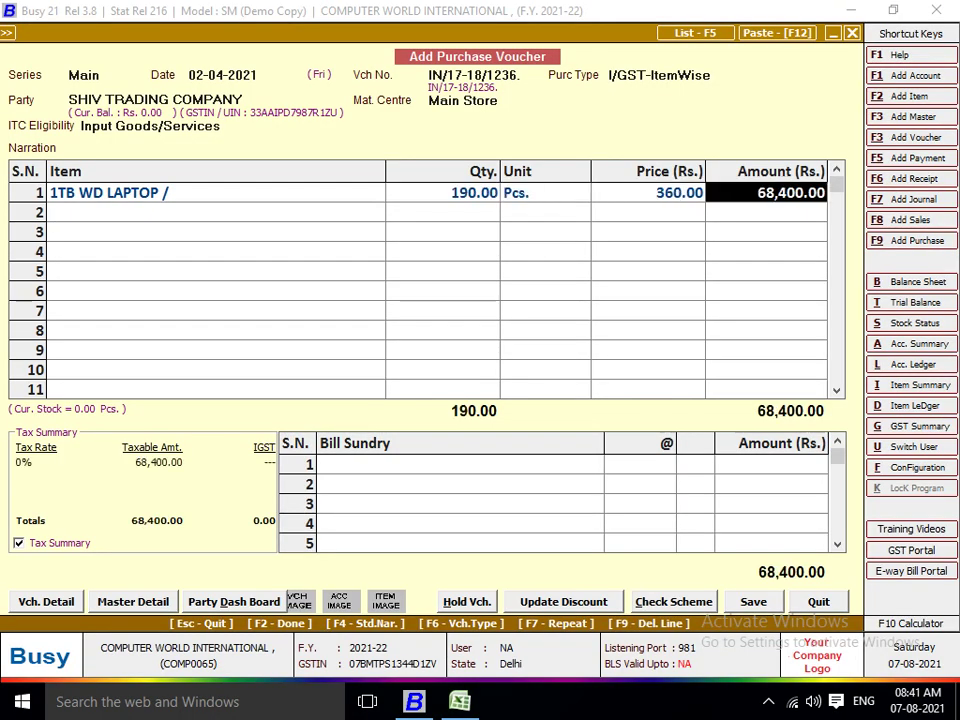
pyautogui.press('Return')
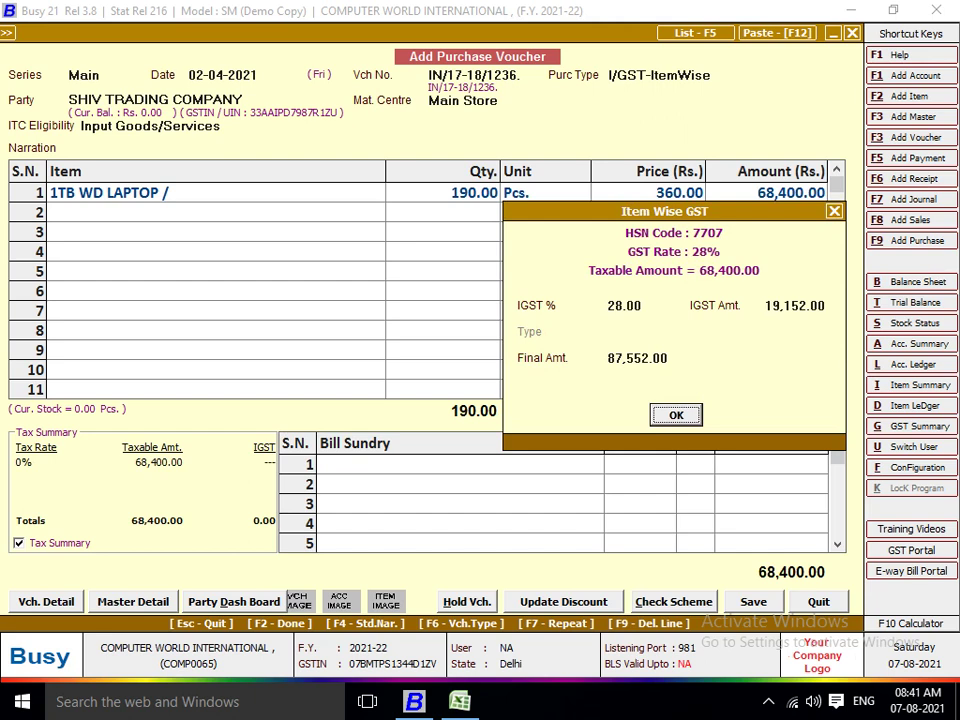
pyautogui.press('Return')
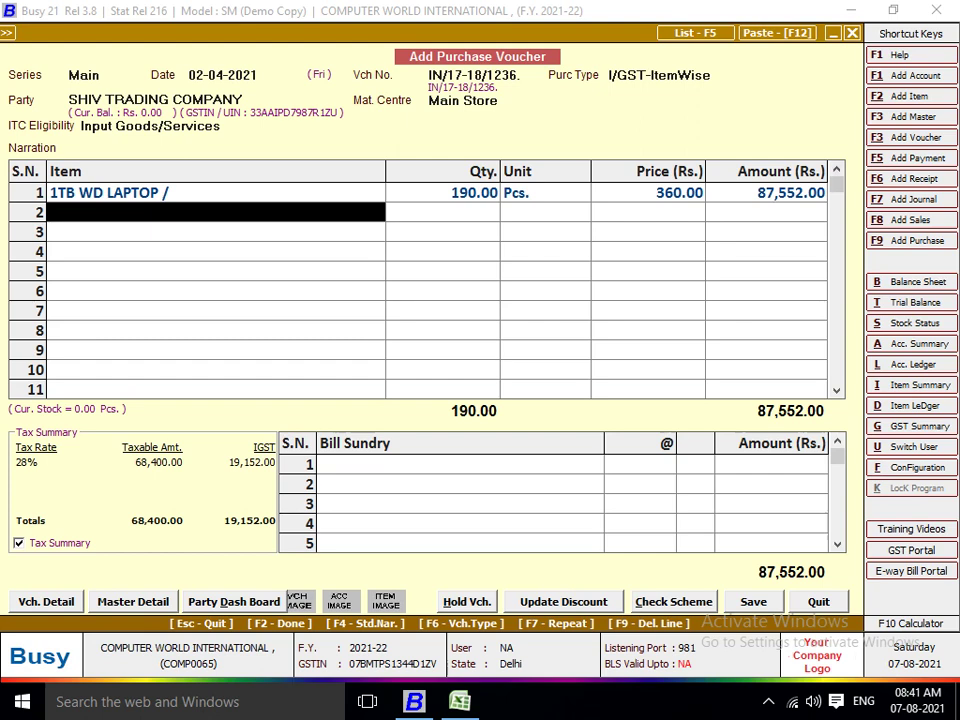
pyautogui.press('Up')
pyautogui.press('Return')
pyautogui.press('Return')
pyautogui.press('Return')
pyautogui.press('Return')
pyautogui.press('Return')
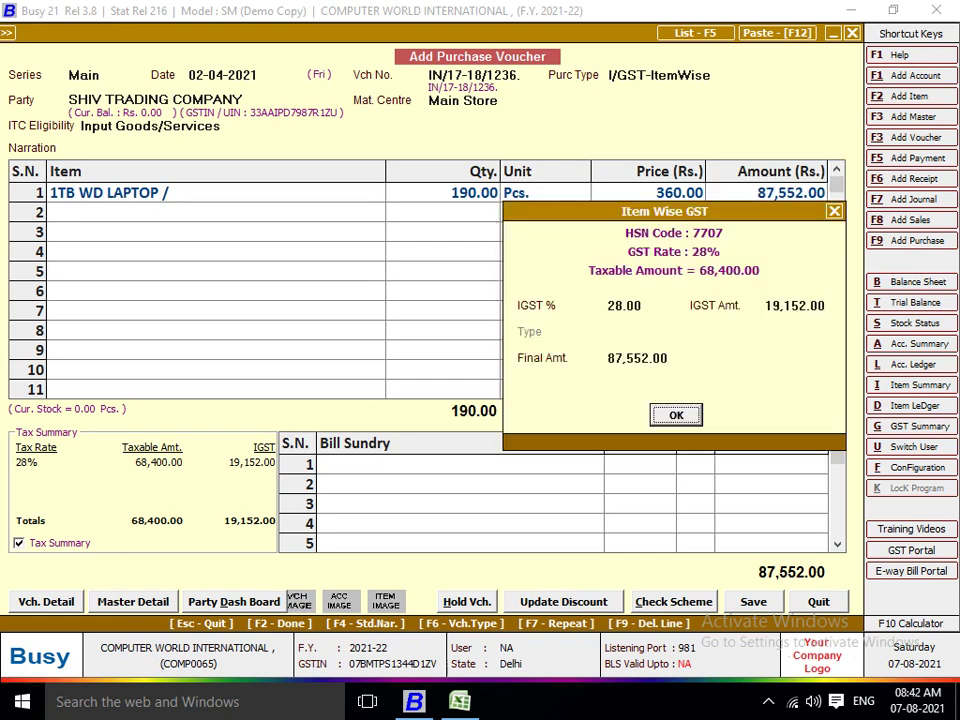
pyautogui.press('Return')
pyautogui.press('Return')
pyautogui.press('Return')
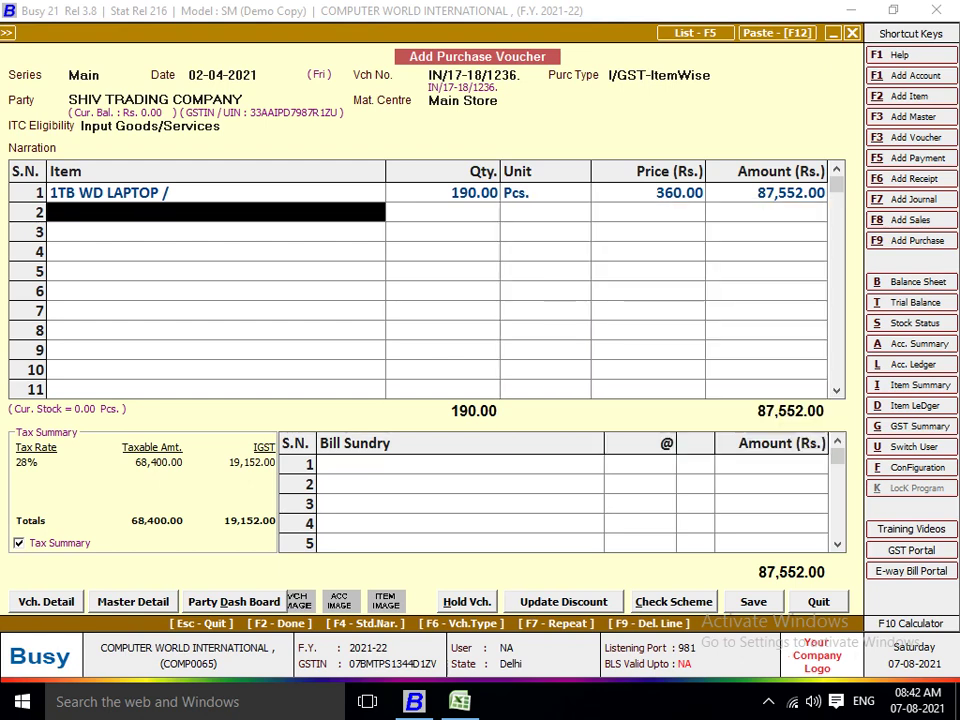
# Take the next item name, 2TB AV WD, from Excel and start a new item master.
pyautogui.hotkey('alt', 'Tab')
pyautogui.press('Down')
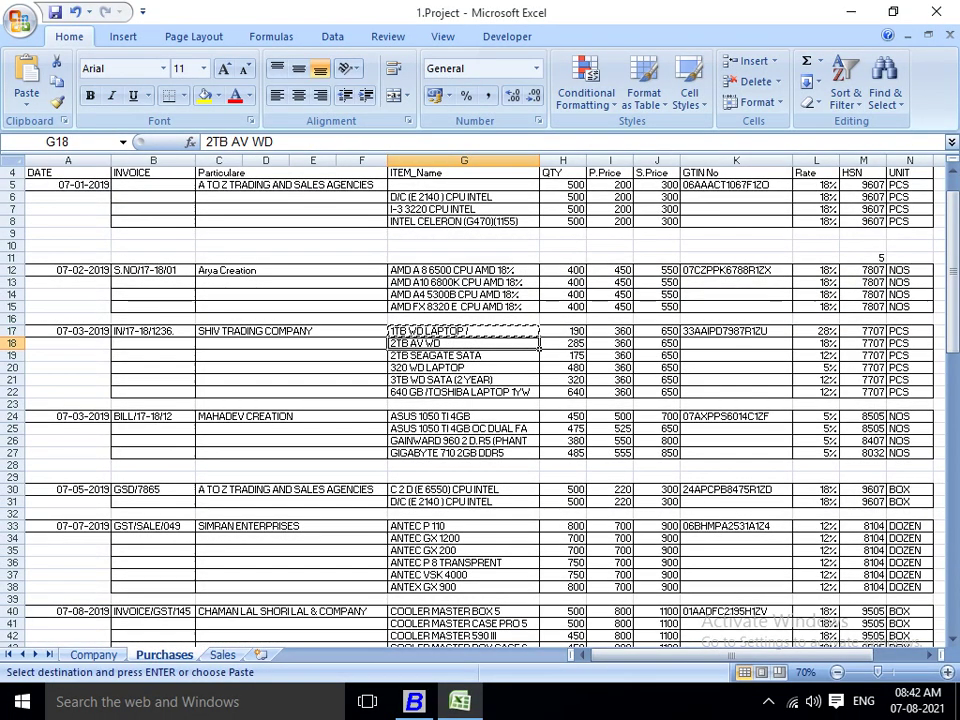
pyautogui.hotkey('alt', 'Tab')
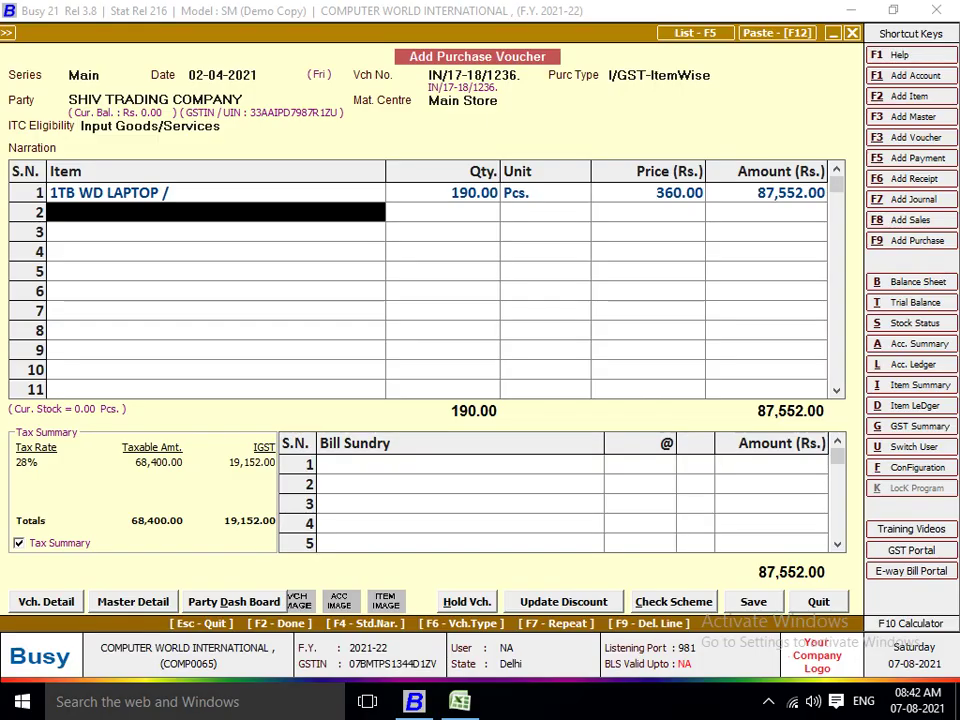
pyautogui.hotkey('alt', 'F2')
# Name the new item 2TB AV WD with group General, unit Pcs. and tax category GST 18%.
pyautogui.hotkey('ctrl', 'v')
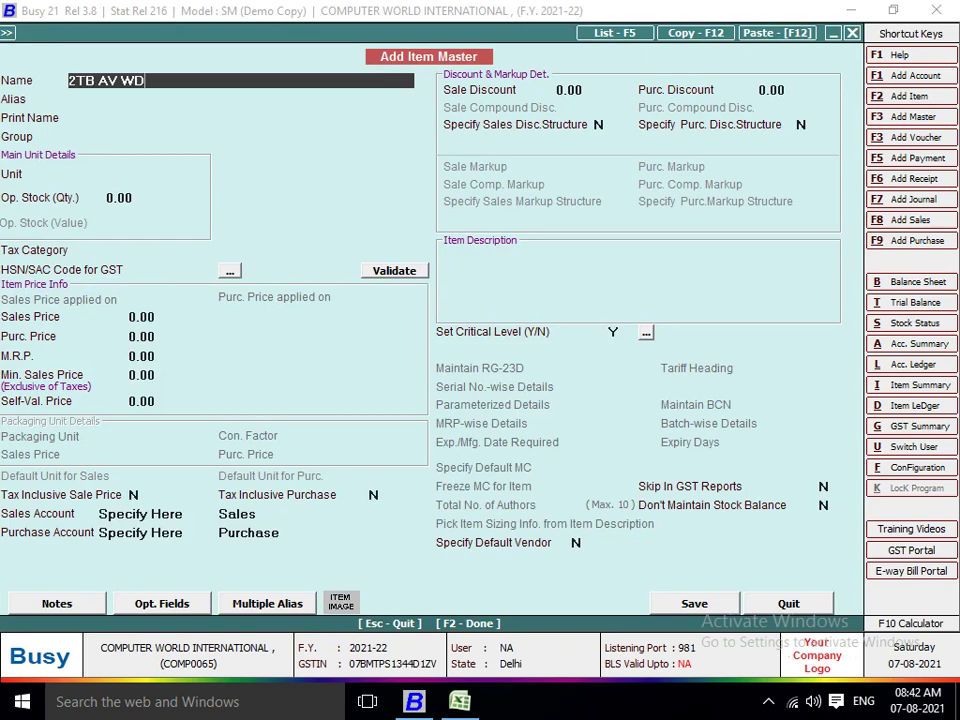
pyautogui.press('Return')
pyautogui.press('Return')
pyautogui.press('Return')
pyautogui.write('pc')
pyautogui.press('Return')
pyautogui.hotkey('alt', 'Tab')
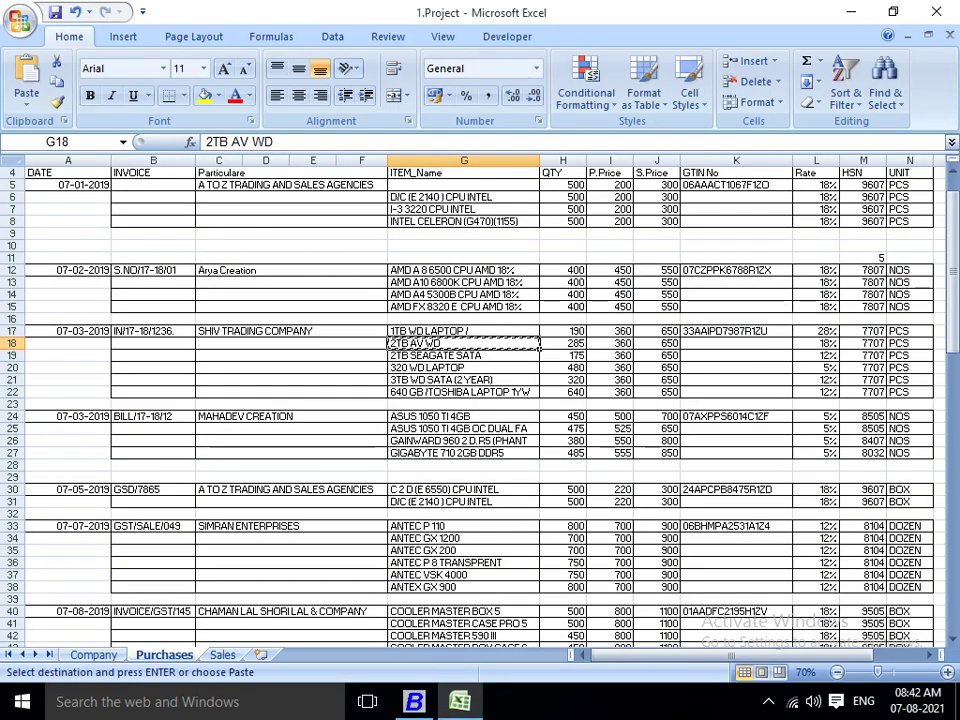
pyautogui.hotkey('alt', 'Tab')
pyautogui.press('Return')
pyautogui.write('8')
pyautogui.press('Return')
# Give 2TB AV WD HSN code 7707, sales price 650 and purchase price 360, and save it.
pyautogui.hotkey('alt', 'Tab')
pyautogui.hotkey('alt', 'Tab')
pyautogui.write('770')
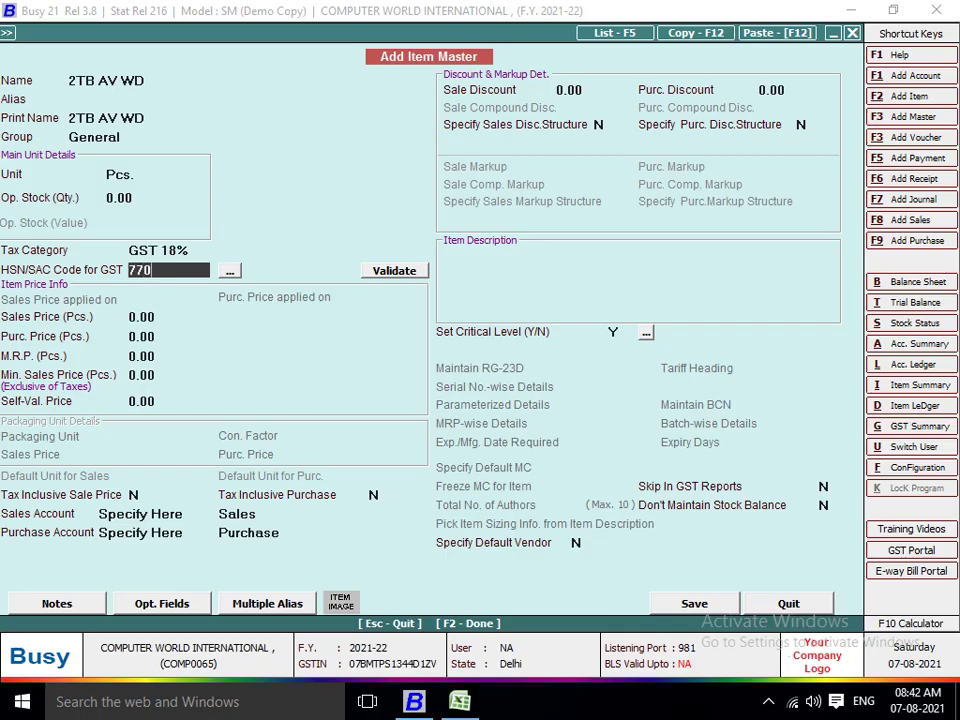
pyautogui.write('7')
pyautogui.press('Return')
pyautogui.write('650')
pyautogui.press('Return')
pyautogui.write('36')
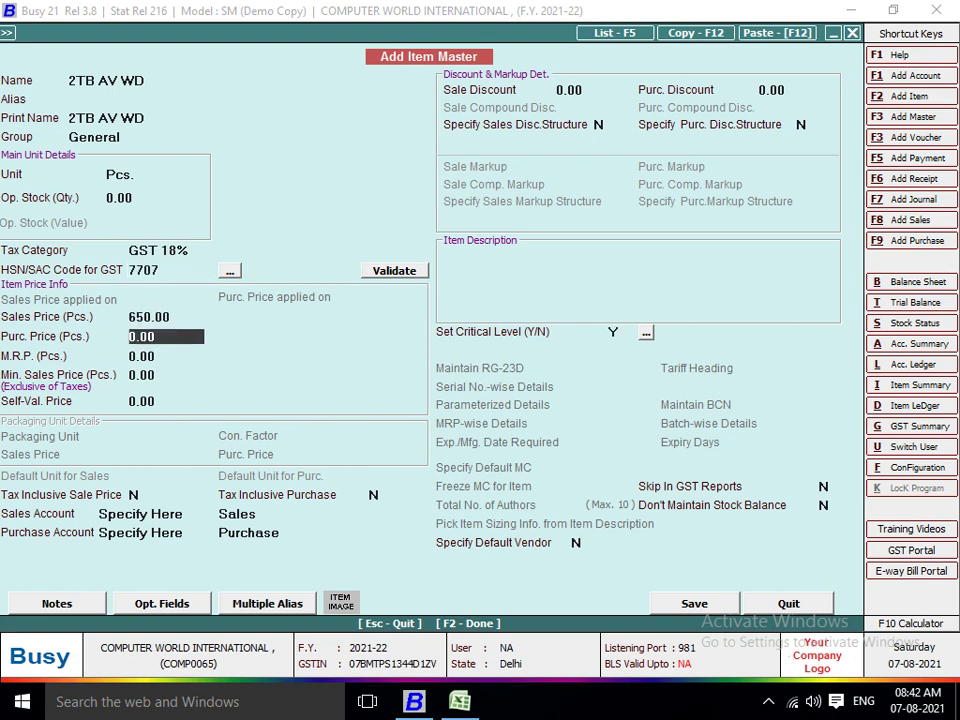
pyautogui.write('0')
pyautogui.press('Return')
pyautogui.press('Return')
pyautogui.press('Return')
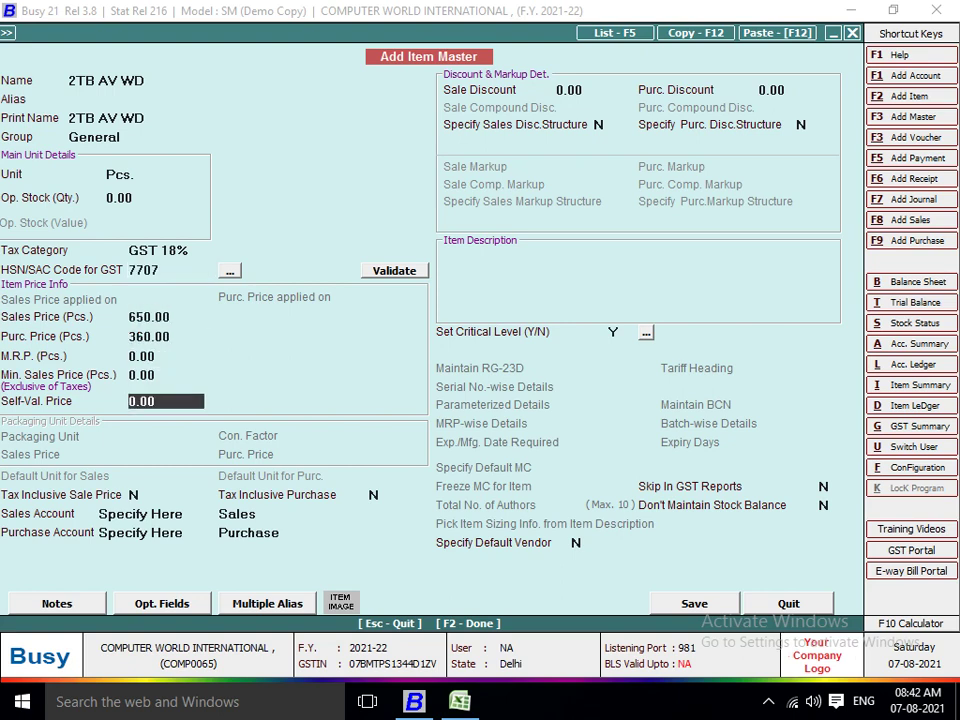
pyautogui.press('Escape')
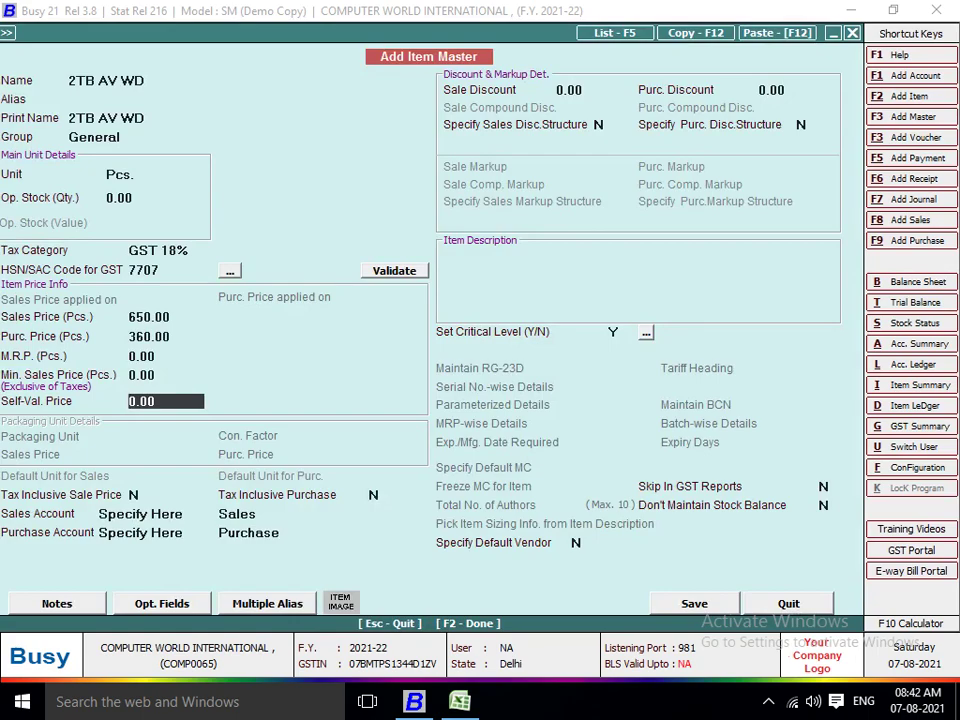
pyautogui.press('F2')
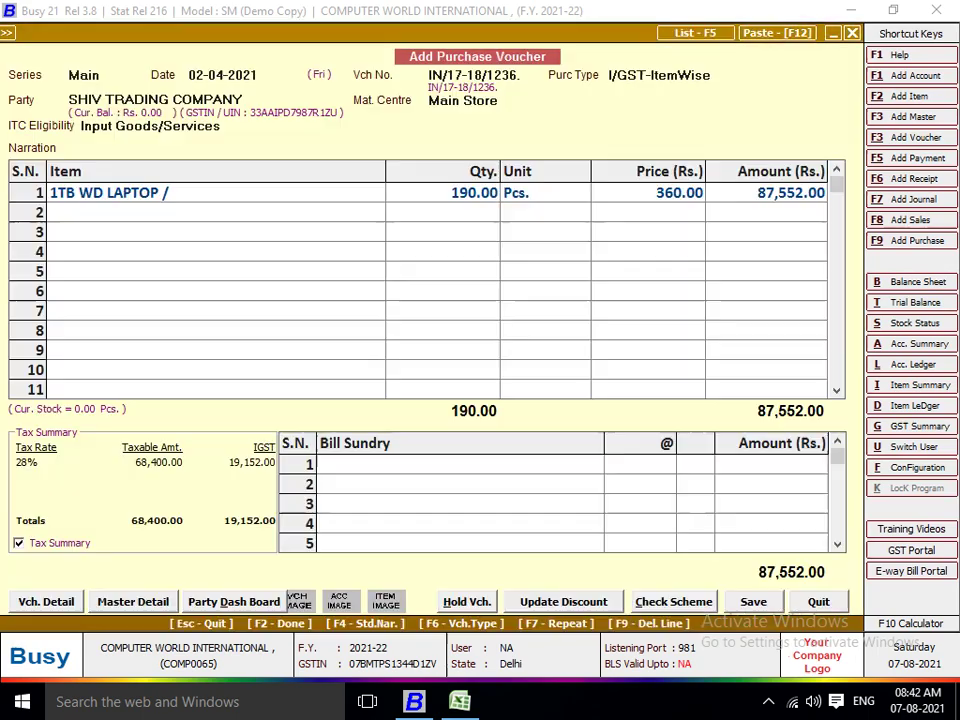
# Enter 285 pieces of 2TB AV WD at 360.00 on the voucher's second row.
pyautogui.hotkey('alt', 'Tab')
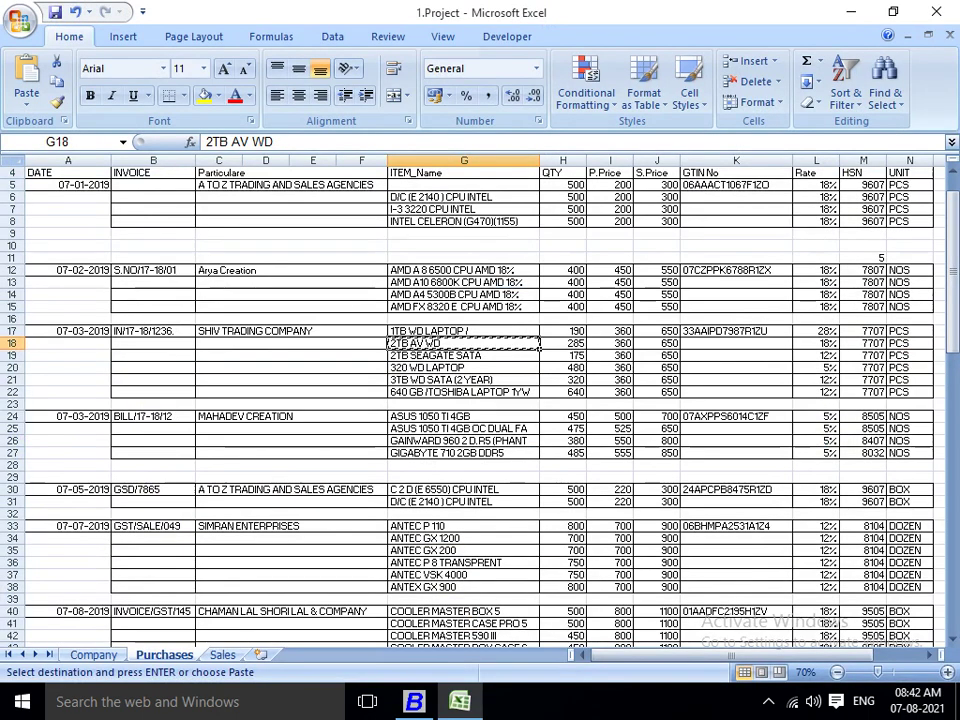
pyautogui.hotkey('alt', 'Tab')
pyautogui.write('2852')
pyautogui.press('BackSpace')
pyautogui.press('Return')
pyautogui.press('Return')
pyautogui.press('Return')
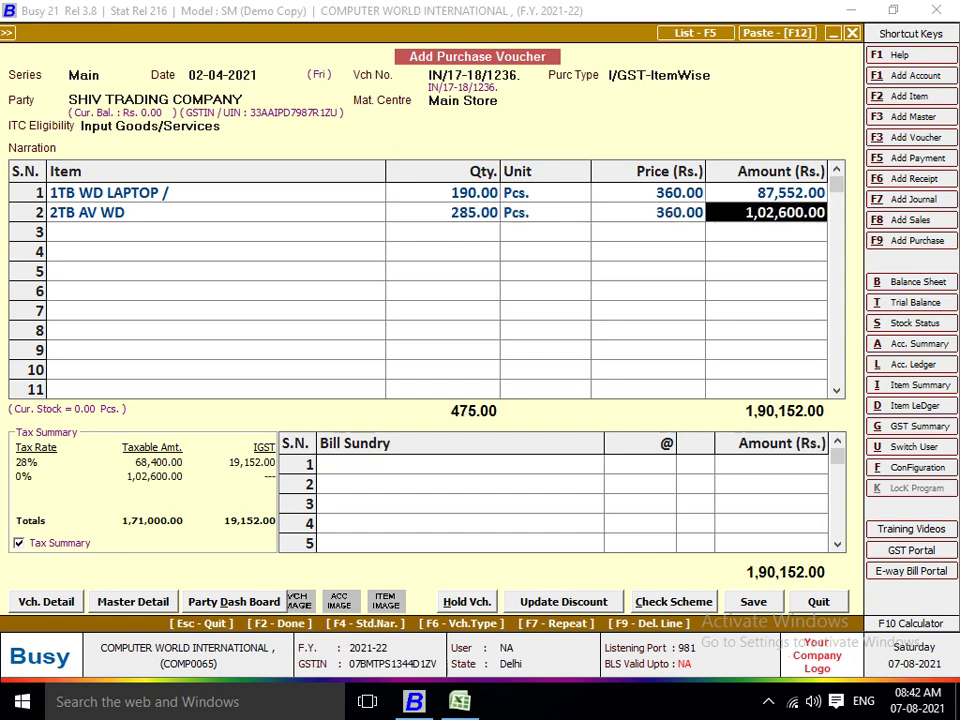
pyautogui.press('Return')
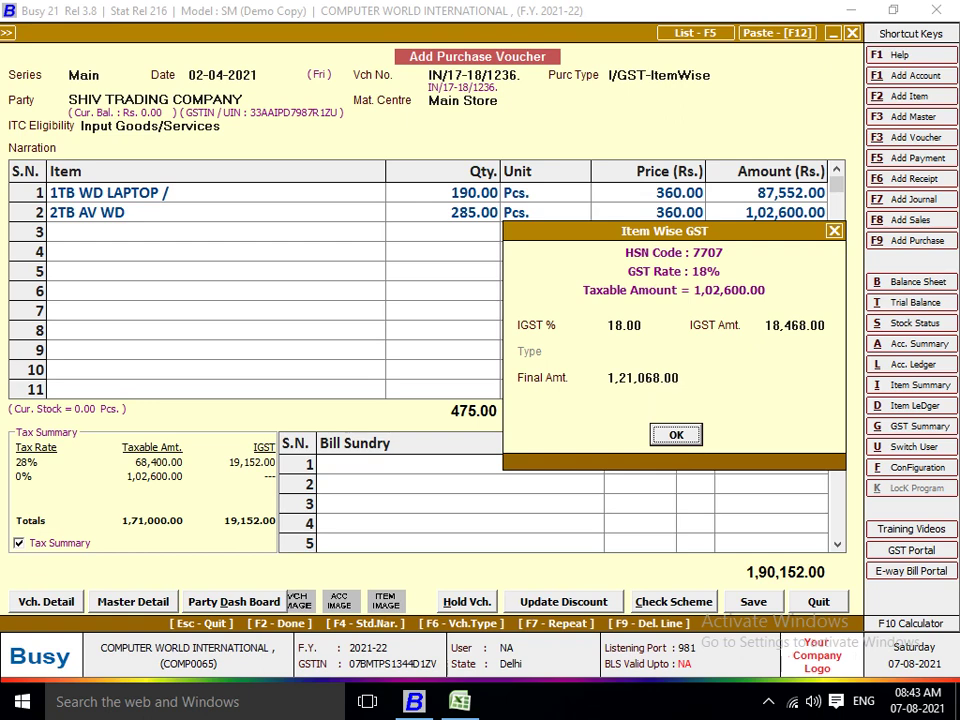
# Accept 18% IGST (18,468.00) on row two, making its amount 1,21,068.00.
pyautogui.press('Return')
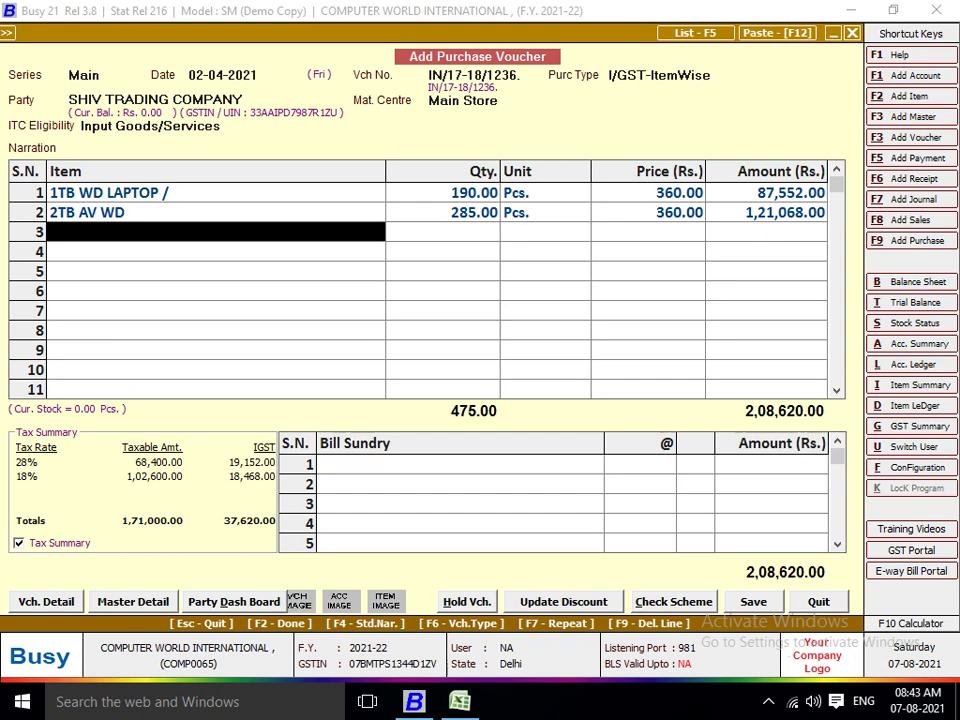
# Copy 320 WD LAPTOP from Excel into the new item, with group General and unit Pcs.
pyautogui.hotkey('alt', 'Tab')
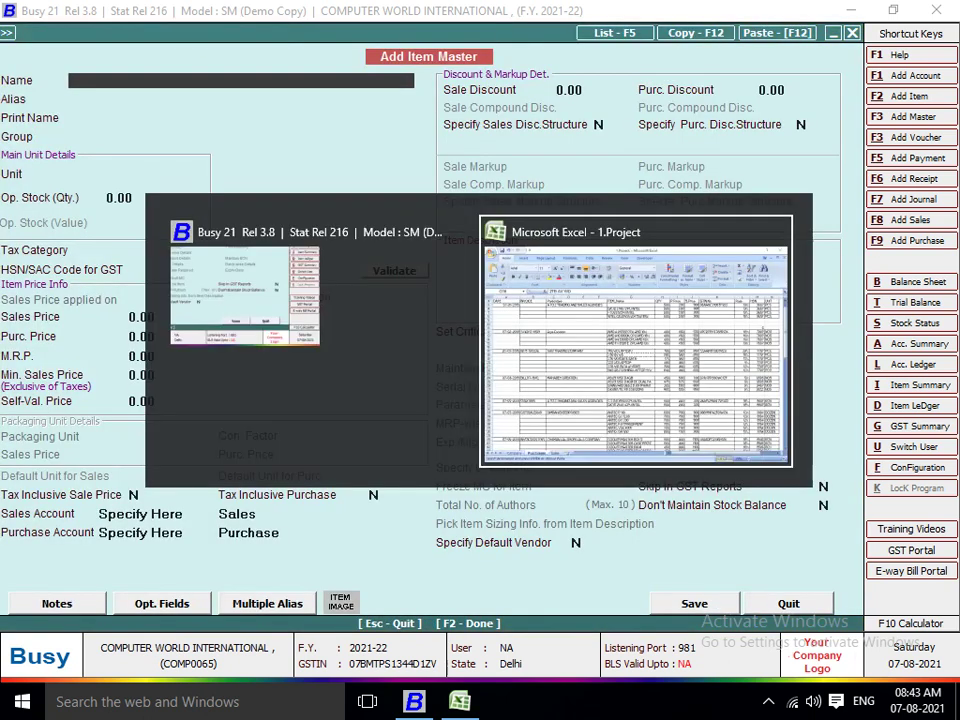
pyautogui.press('Down')
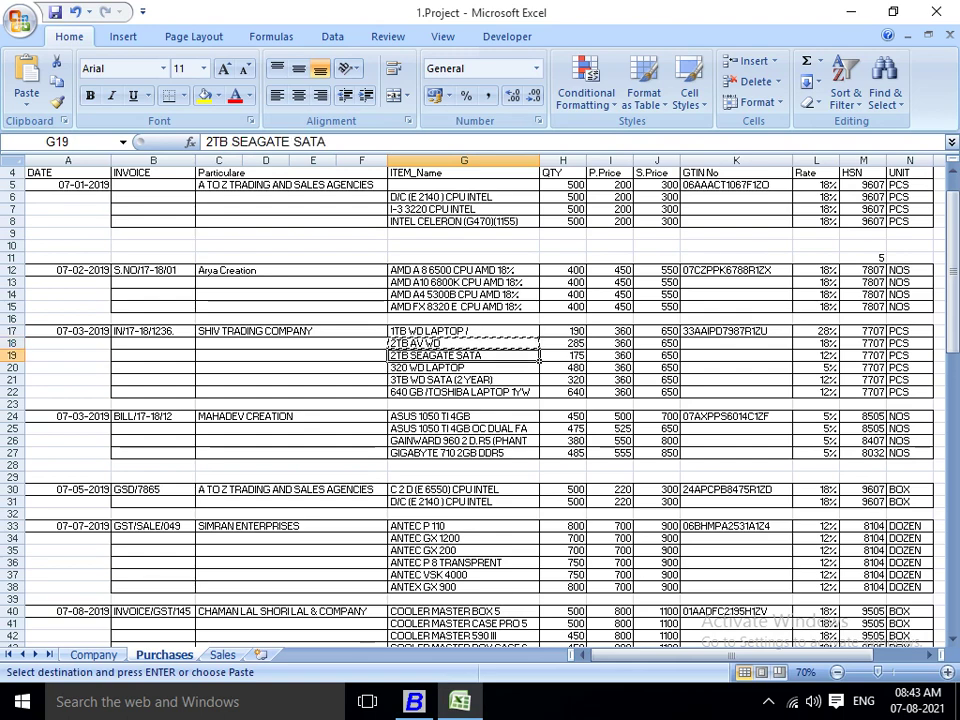
pyautogui.press('Down')
pyautogui.hotkey('ctrl', 'c')
pyautogui.hotkey('alt', 'Tab')
pyautogui.hotkey('ctrl', 'v')
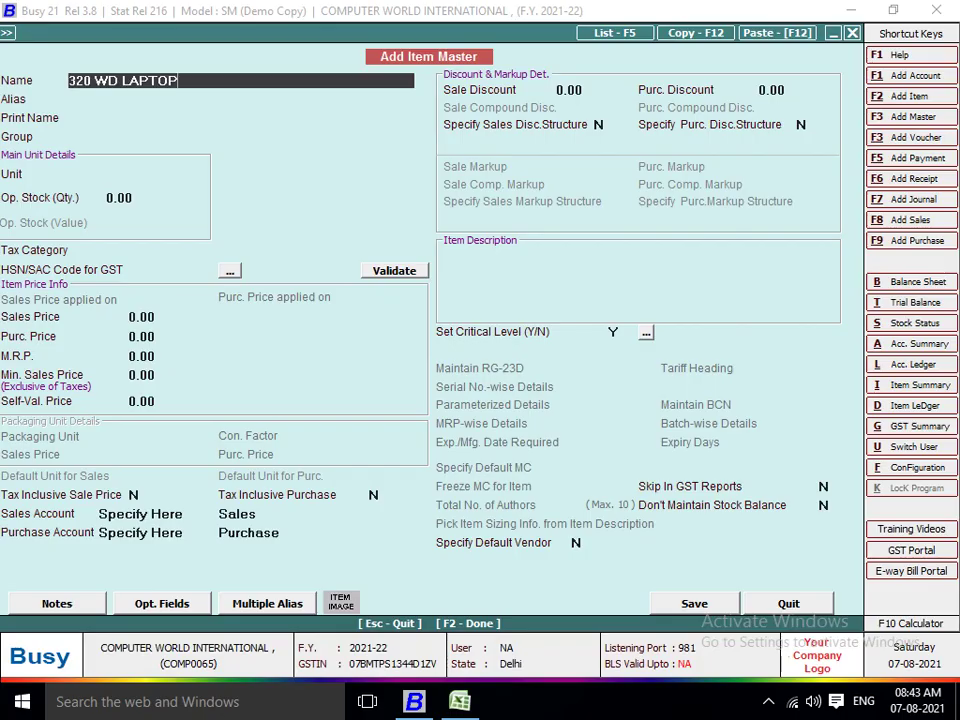
pyautogui.press('Return')
pyautogui.press('Return')
pyautogui.press('Return')
pyautogui.press('Return')
pyautogui.write('p')
pyautogui.press('Return')
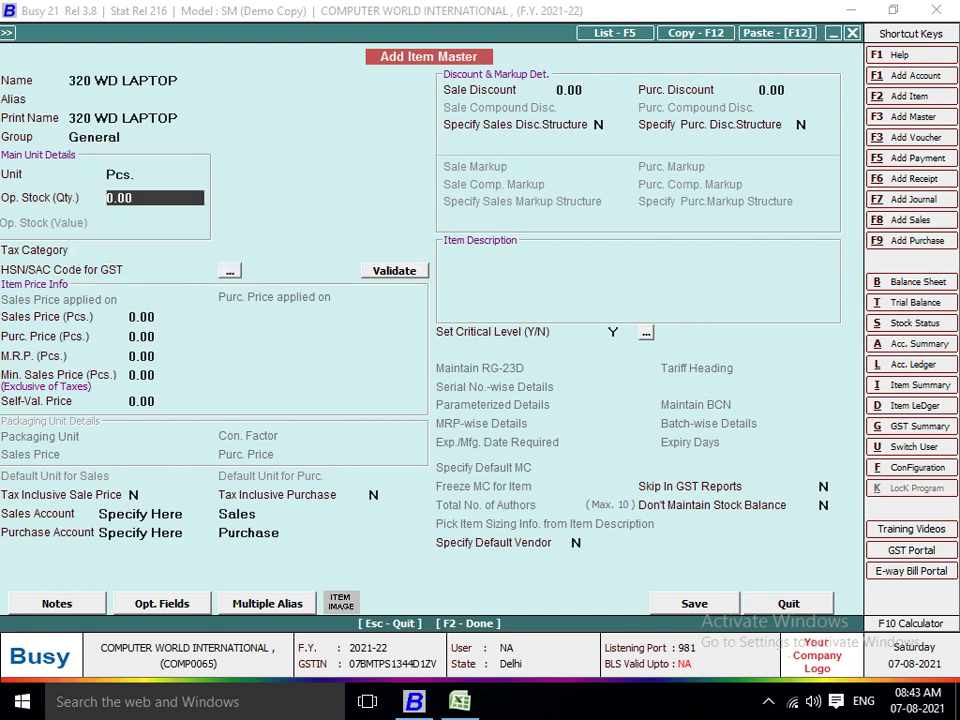
# Set 320 WD LAPTOP to GST 12%, HSN 7707, sales price 650, purchase price 360, and save.
pyautogui.press('Return')
pyautogui.write('12')
pyautogui.press('Return')
pyautogui.hotkey('alt', 'Tab')
pyautogui.hotkey('alt', 'Tab')
pyautogui.write('7707')
pyautogui.press('Return')
pyautogui.write('650')
pyautogui.press('Return')
pyautogui.write('360')
pyautogui.press('Return')
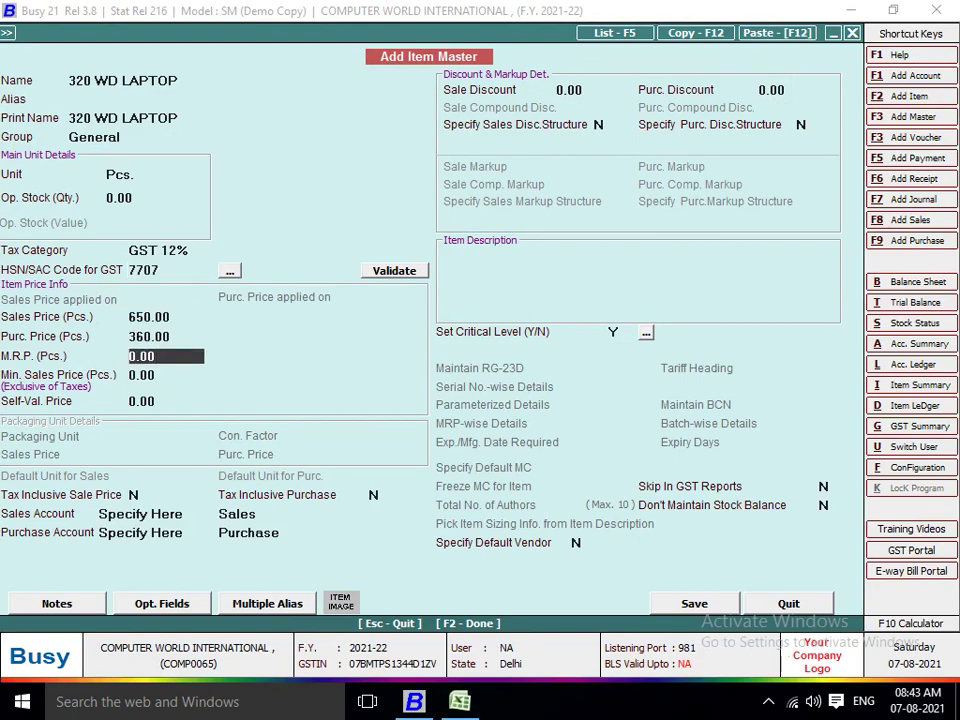
pyautogui.press('Return')
pyautogui.press('F2')
pyautogui.press('Return')
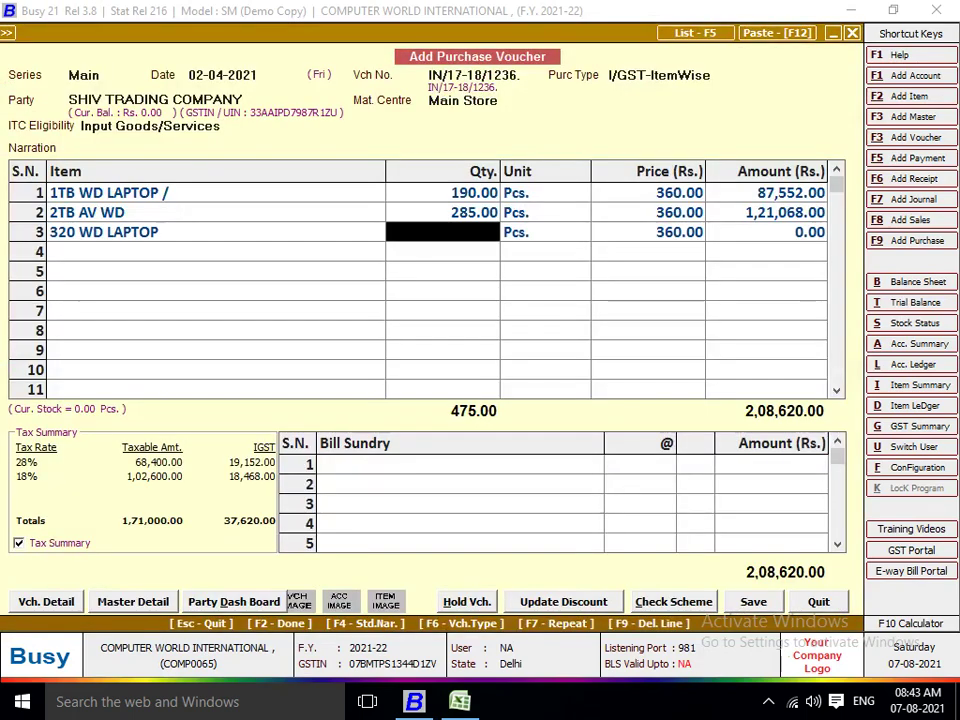
# Enter 480 pieces of 320 WD LAPTOP on row three and accept its 12% IGST of 20,736.00.
pyautogui.hotkey('alt', 'Tab')
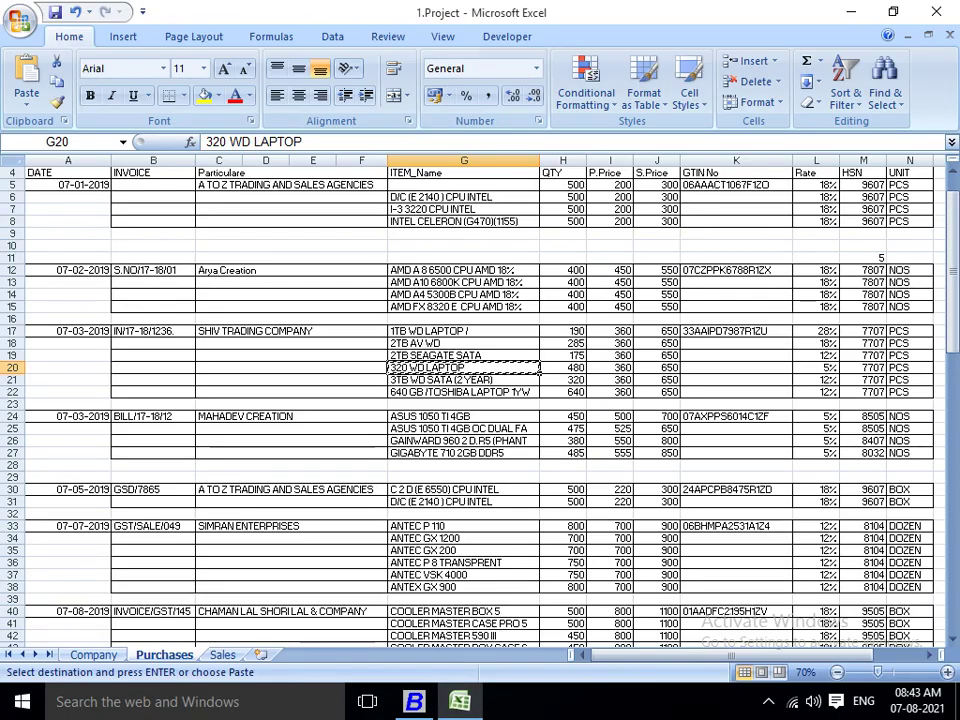
pyautogui.hotkey('alt', 'Tab')
pyautogui.write('480')
pyautogui.press('Return')
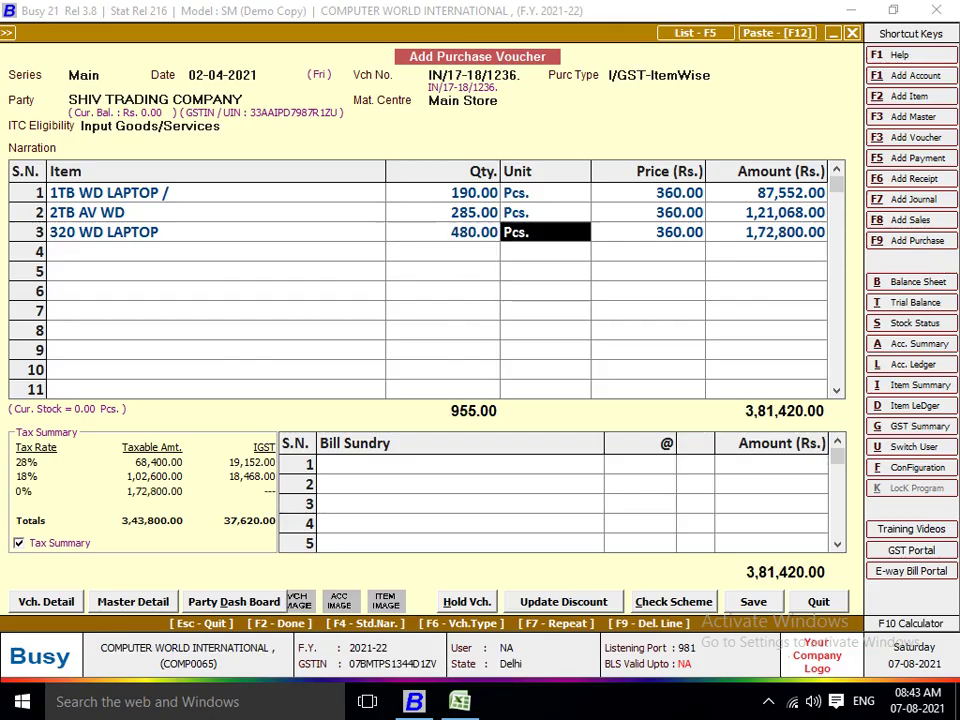
pyautogui.press('Return')
pyautogui.press('Return')
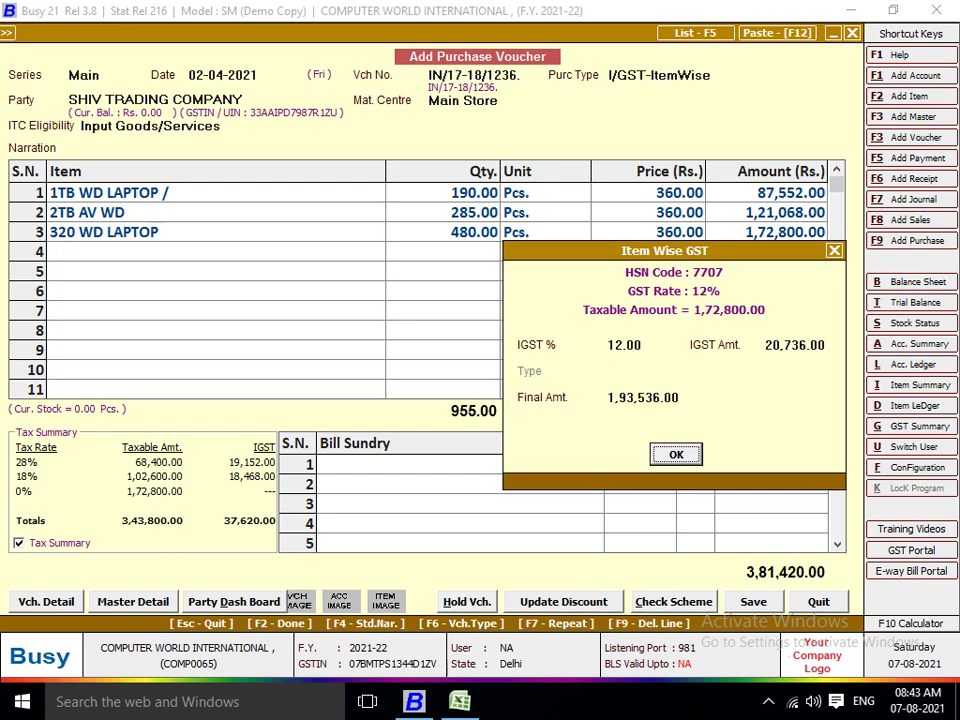
pyautogui.press('Return')
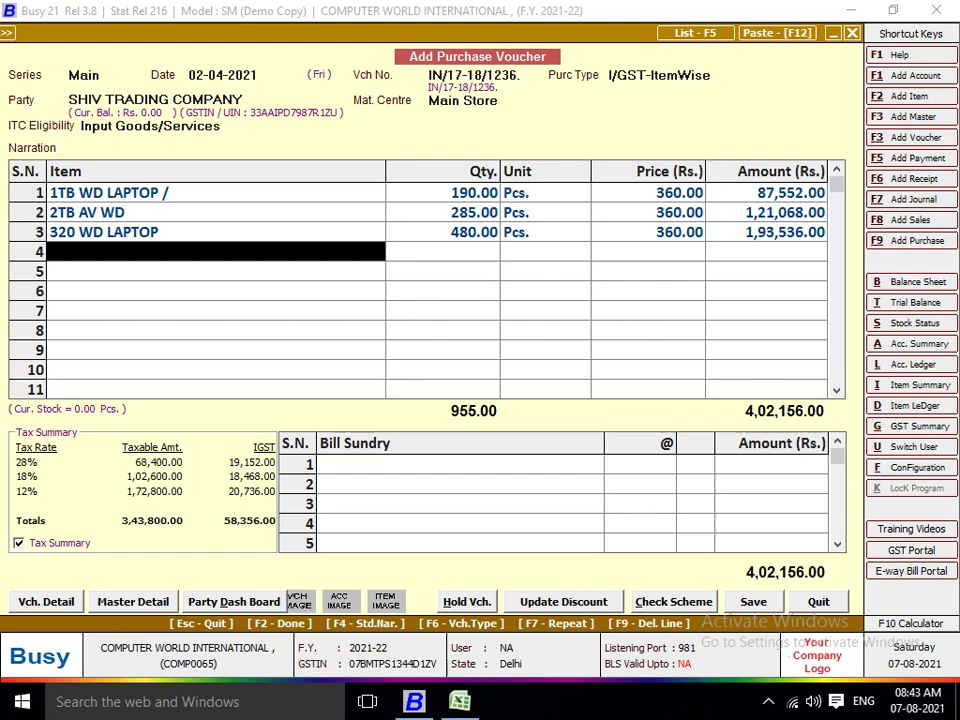
# Copy the item name 3TB WD SATA (2 YEAR) from Excel row 21 into a new item master.
pyautogui.hotkey('alt', 'F2')
pyautogui.hotkey('alt', 'Tab')
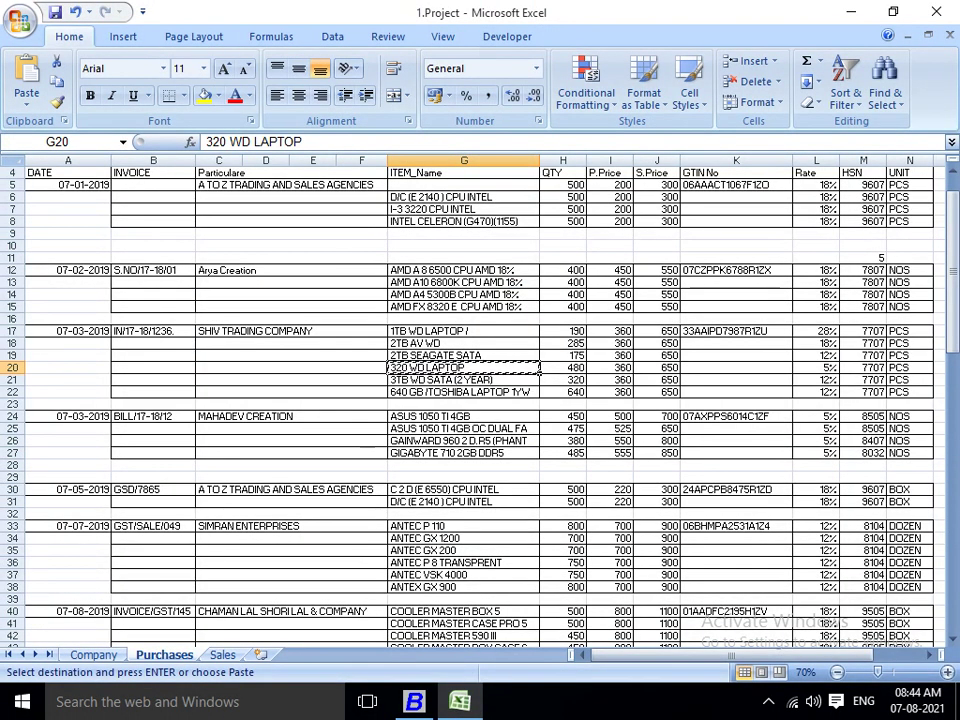
pyautogui.click(610, 367)
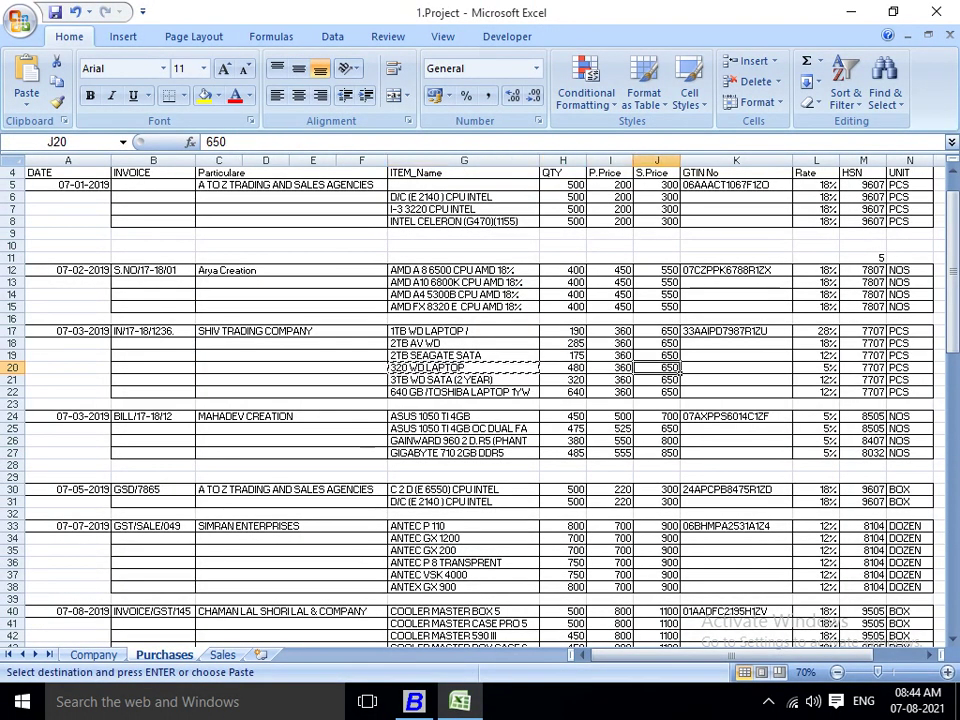
pyautogui.click(816, 367)
pyautogui.click(657, 367)
pyautogui.click(463, 367)
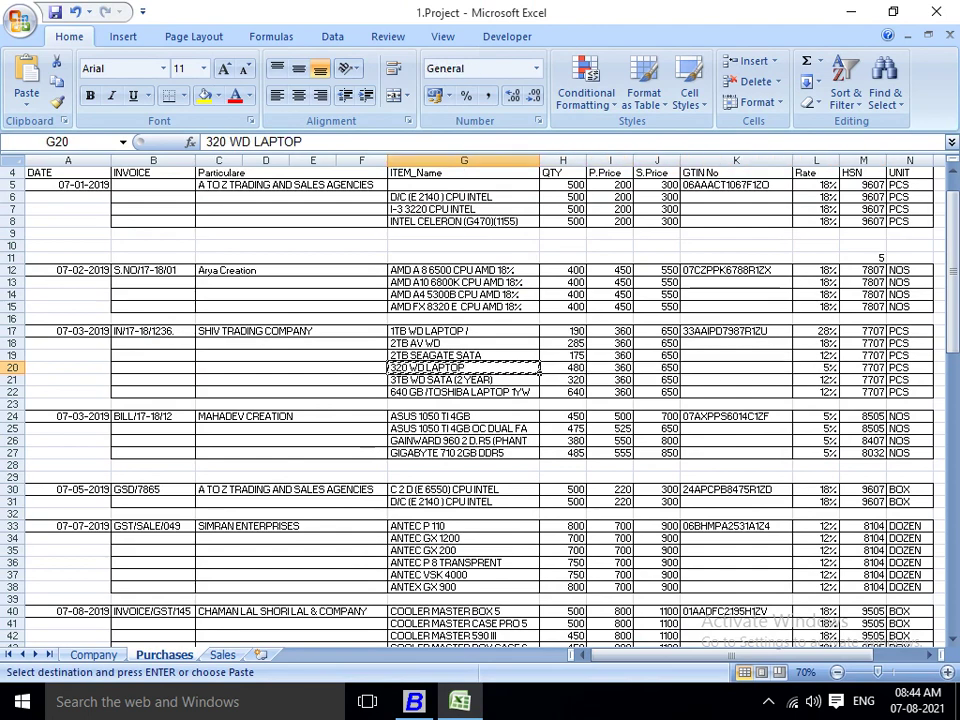
pyautogui.click(463, 380)
pyautogui.hotkey('ctrl', 'c')
pyautogui.hotkey('alt', 'Tab')
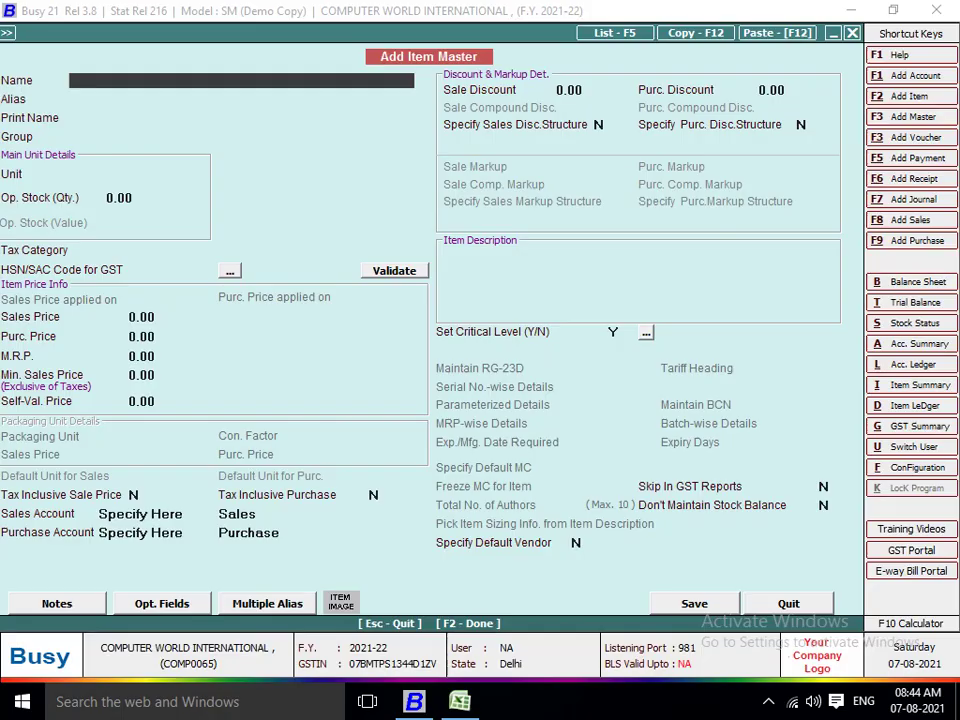
pyautogui.hotkey('ctrl', 'v')
# Set 3TB WD SATA (2 YEAR) to General, Pcs., GST 5%, HSN 7707, prices 650 and 360, and save.
pyautogui.press('Return')
pyautogui.press('Return')
pyautogui.press('Return')
pyautogui.write('p')
pyautogui.press('Return')
pyautogui.press('Return')
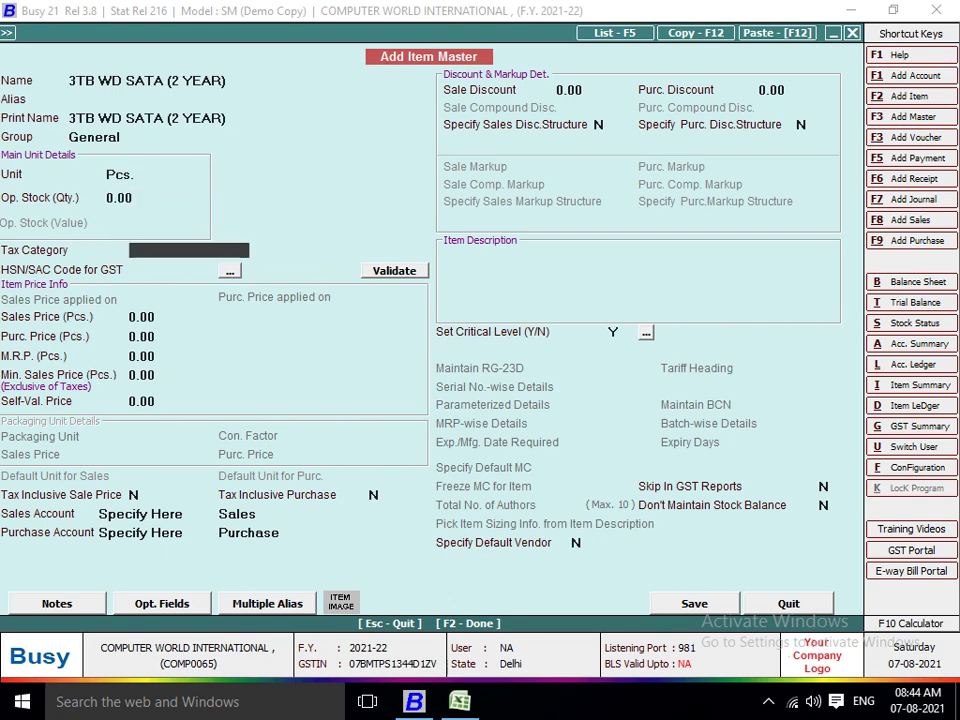
pyautogui.write('5')
pyautogui.press('Return')
pyautogui.write('7707')
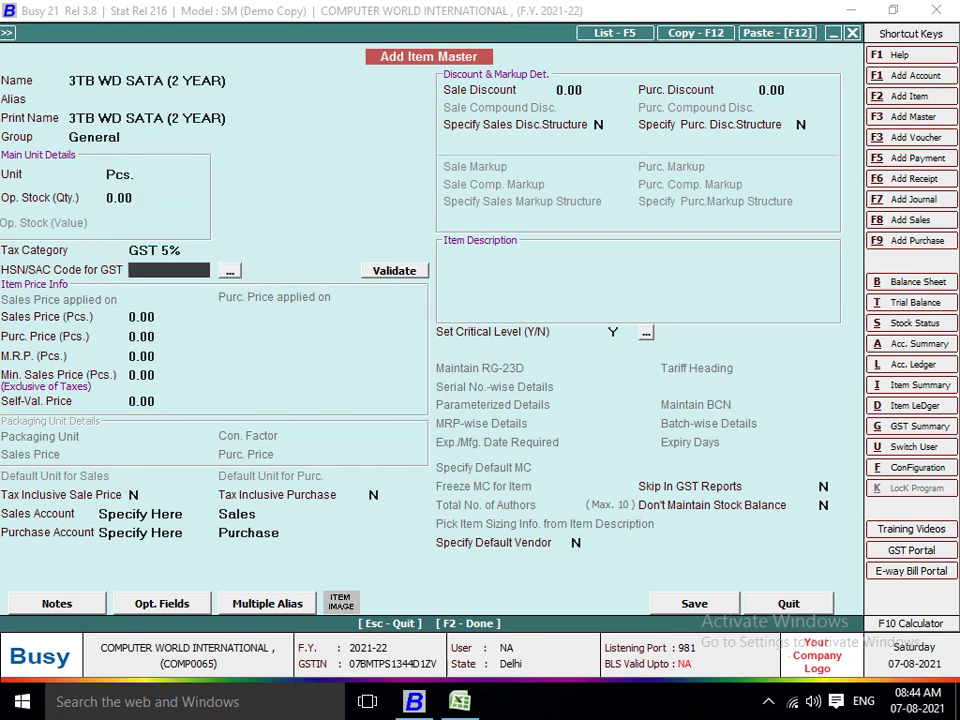
pyautogui.press('Return')
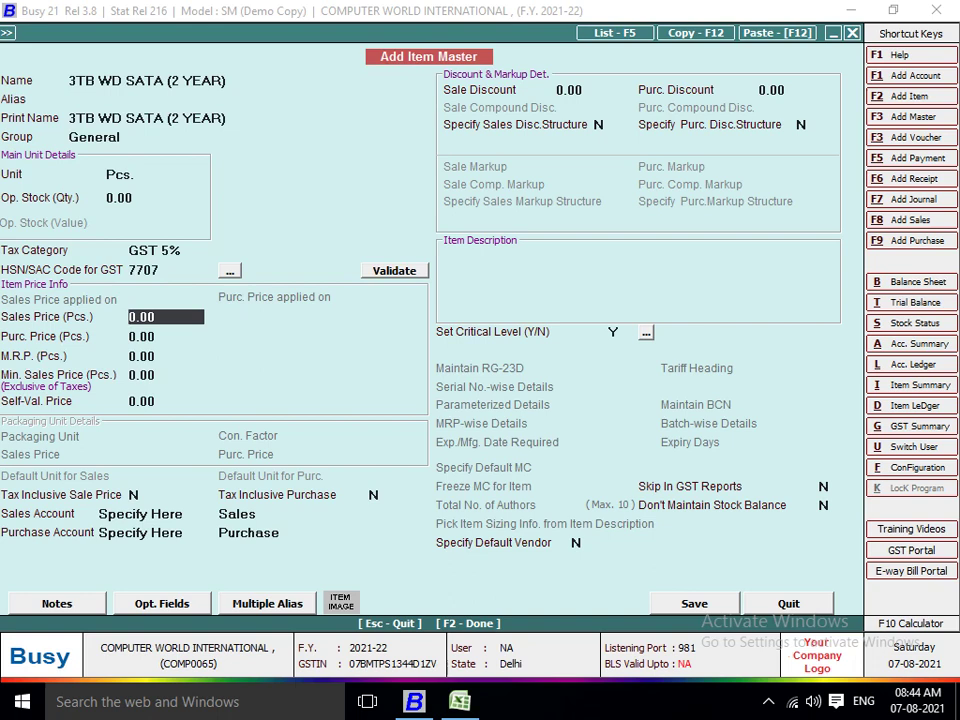
pyautogui.write('650')
pyautogui.press('Return')
pyautogui.write('360')
pyautogui.press('Return')
pyautogui.press('Return')
pyautogui.press('Return')
pyautogui.press('F2')
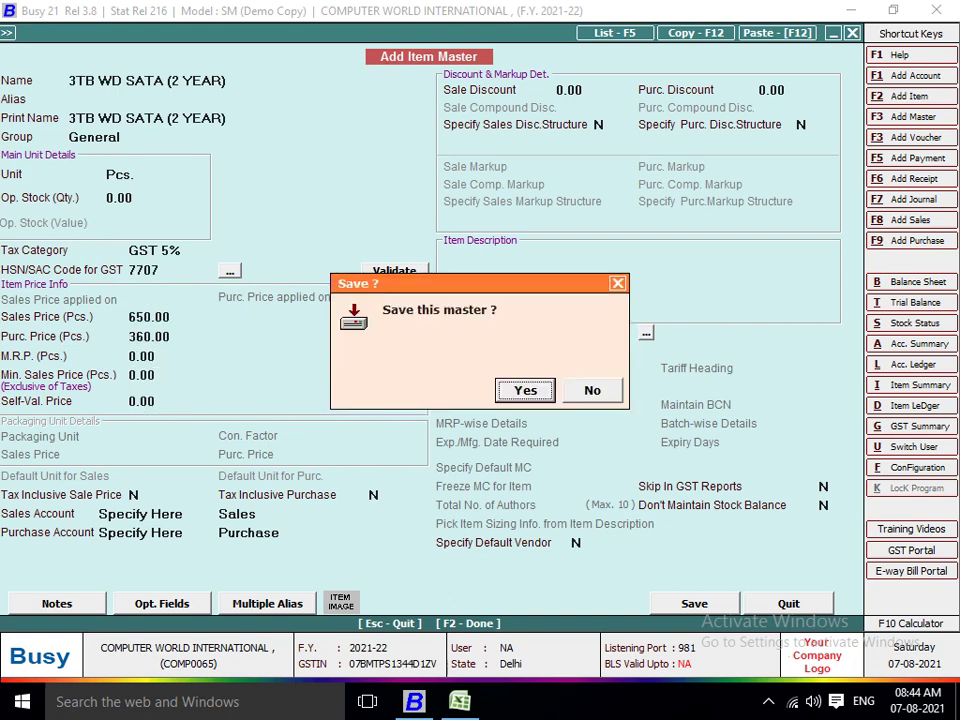
pyautogui.press('Return')
# Enter 320 pieces of 3TB WD SATA (2 YEAR) on voucher row four.
pyautogui.hotkey('alt', 'Tab')
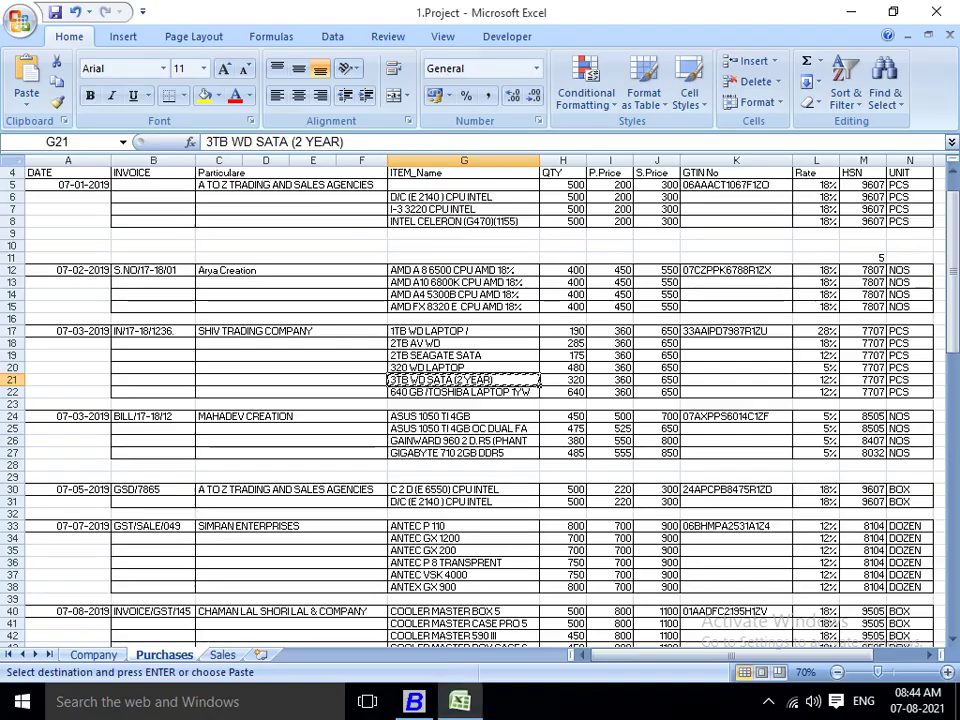
pyautogui.hotkey('alt', 'Tab')
pyautogui.write('320')
pyautogui.press('Return')
pyautogui.press('Return')
pyautogui.press('Return')
pyautogui.press('Return')
pyautogui.press('Return')
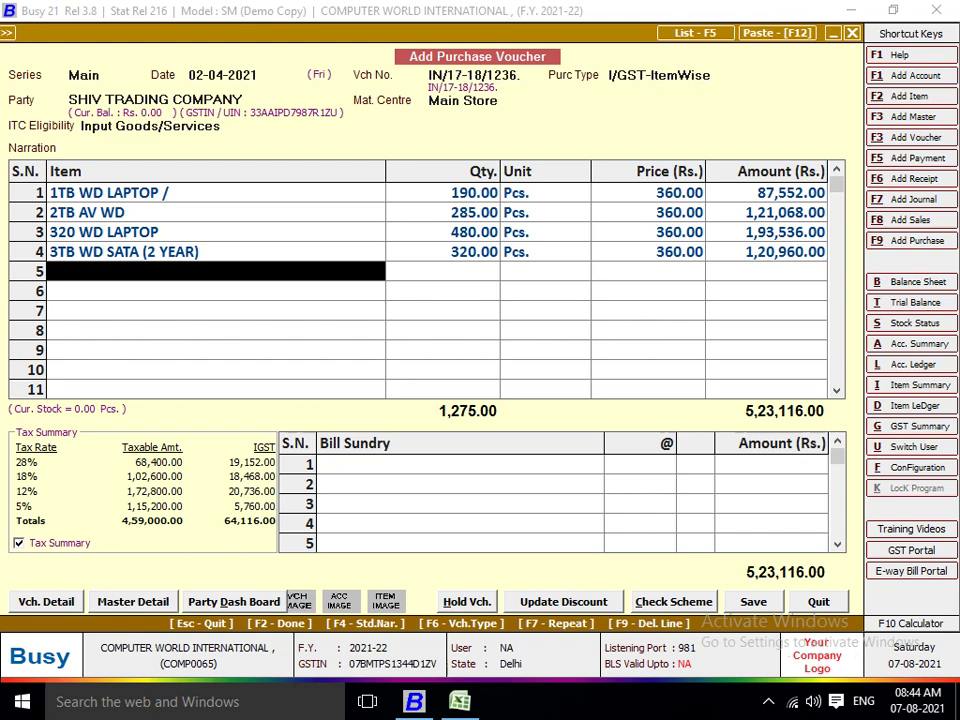
# Save the 5,23,116.00 Shiv Trading Company purchase voucher, answering Yes to the confirmation prompts.
pyautogui.press('Return')
pyautogui.press('Return')
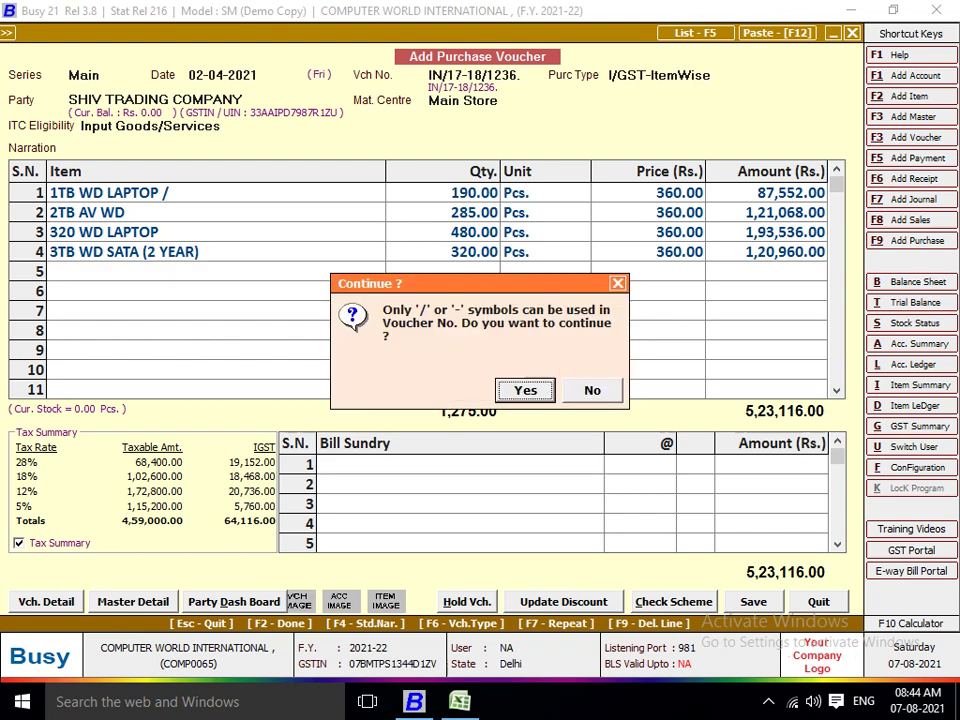
pyautogui.press('y')
pyautogui.press('F2')
pyautogui.press('F2')
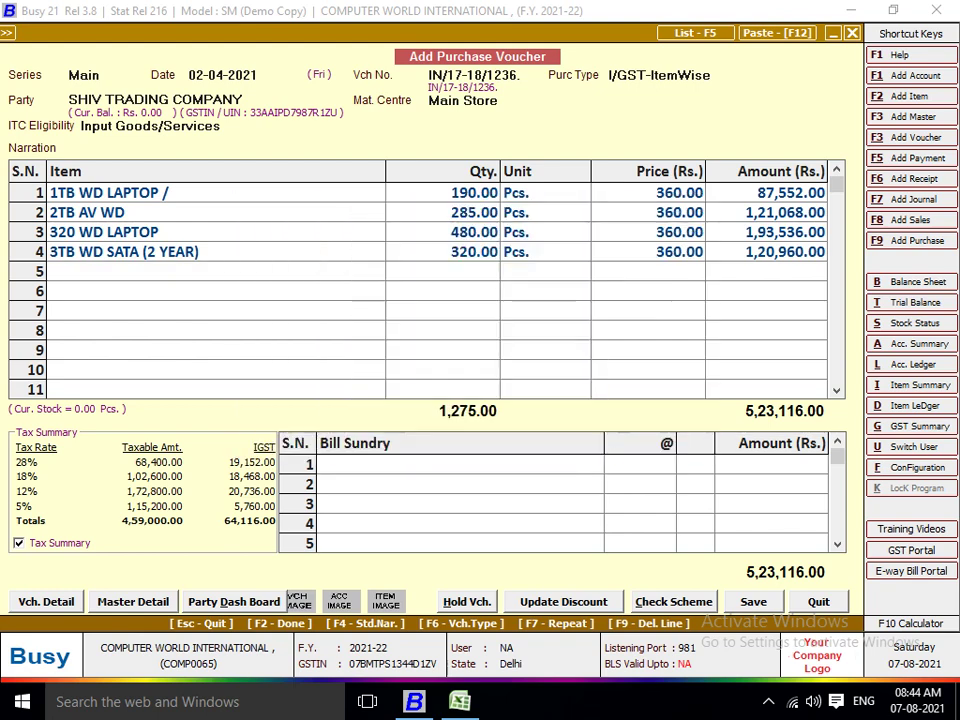
pyautogui.press('y')
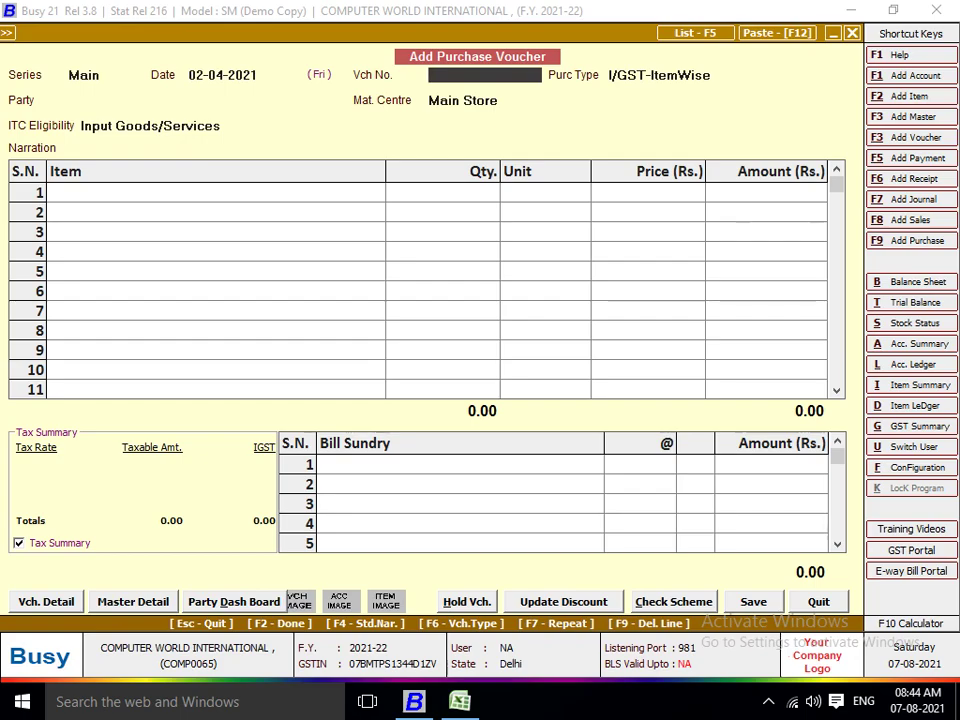
# Enter voucher number 12 and try filtering the purchase type list by 18 and ITE.
pyautogui.hotkey('alt', 'Tab')
pyautogui.hotkey('alt', 'Tab')
pyautogui.press('Return')
pyautogui.press('Return')
pyautogui.write('12')
pyautogui.press('Return')
pyautogui.write('18')
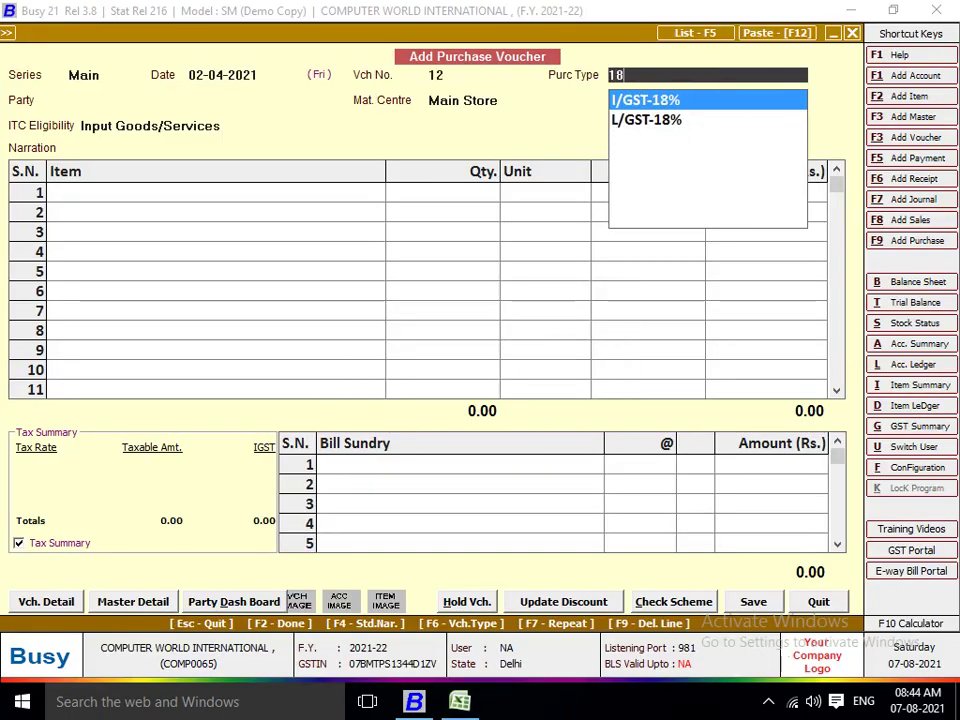
pyautogui.press('Down')
pyautogui.press('Up')
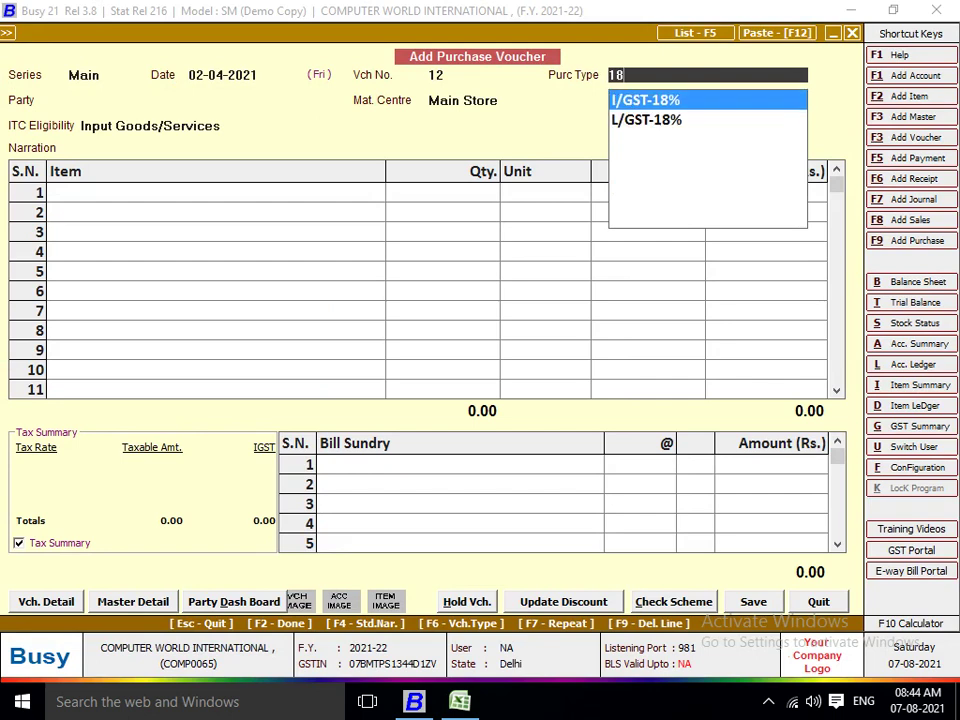
pyautogui.press('BackSpace')
pyautogui.press('BackSpace')
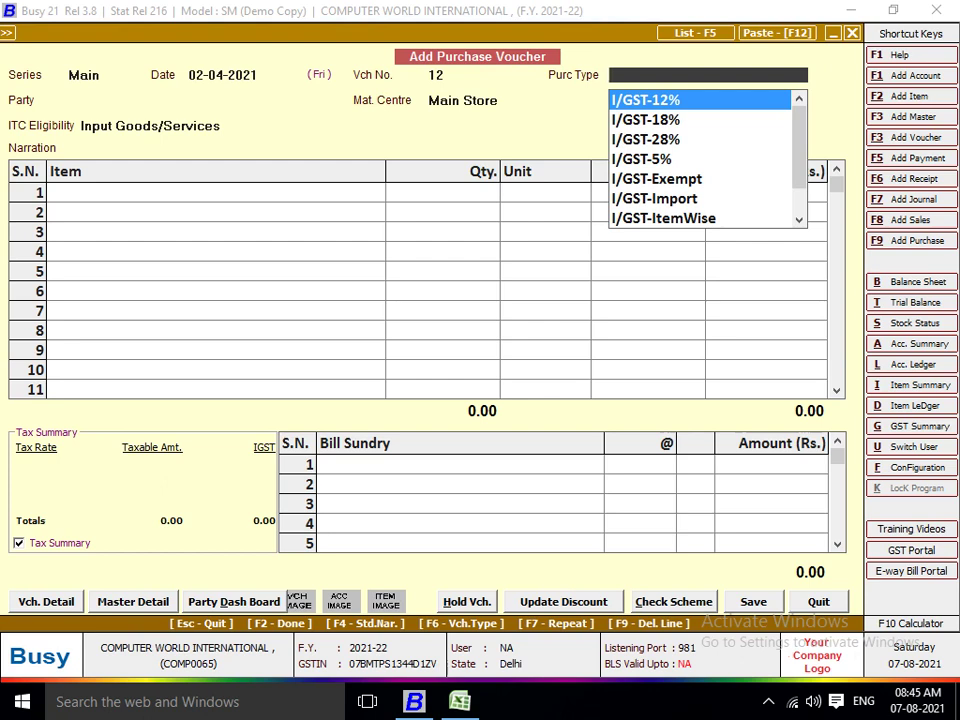
pyautogui.write('ITE')
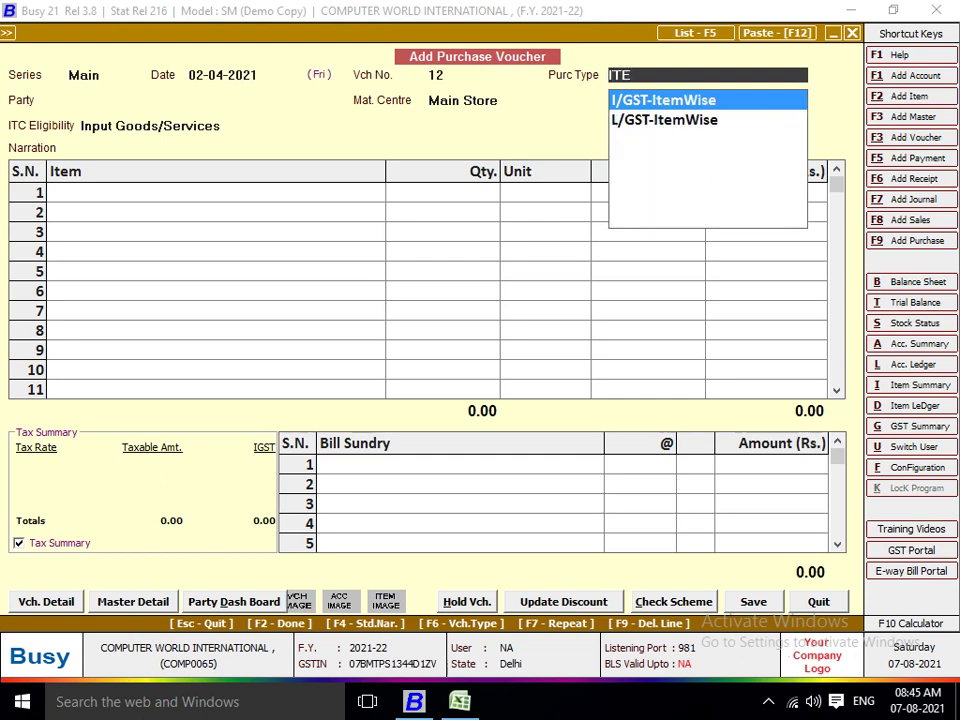
# Quit the blank purchase voucher without saving it.
pyautogui.press('Escape')
pyautogui.press('Escape')
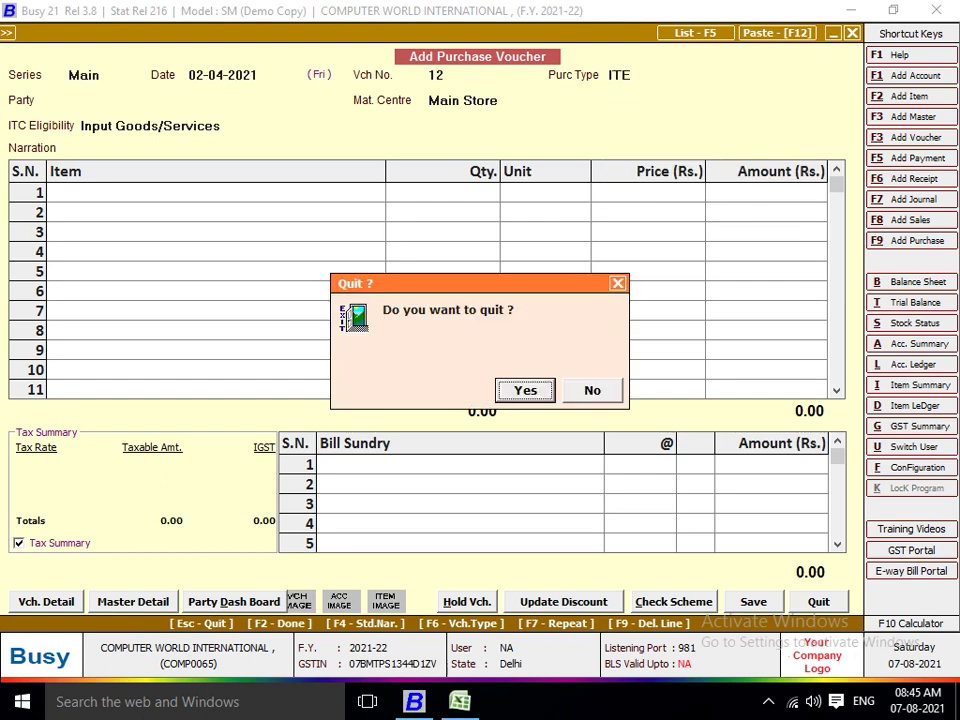
pyautogui.press('Return')
pyautogui.press('Escape')
# Start a new sales voucher on the Main series dated 10-04-2021.
pyautogui.press('Right')
pyautogui.press('Right')
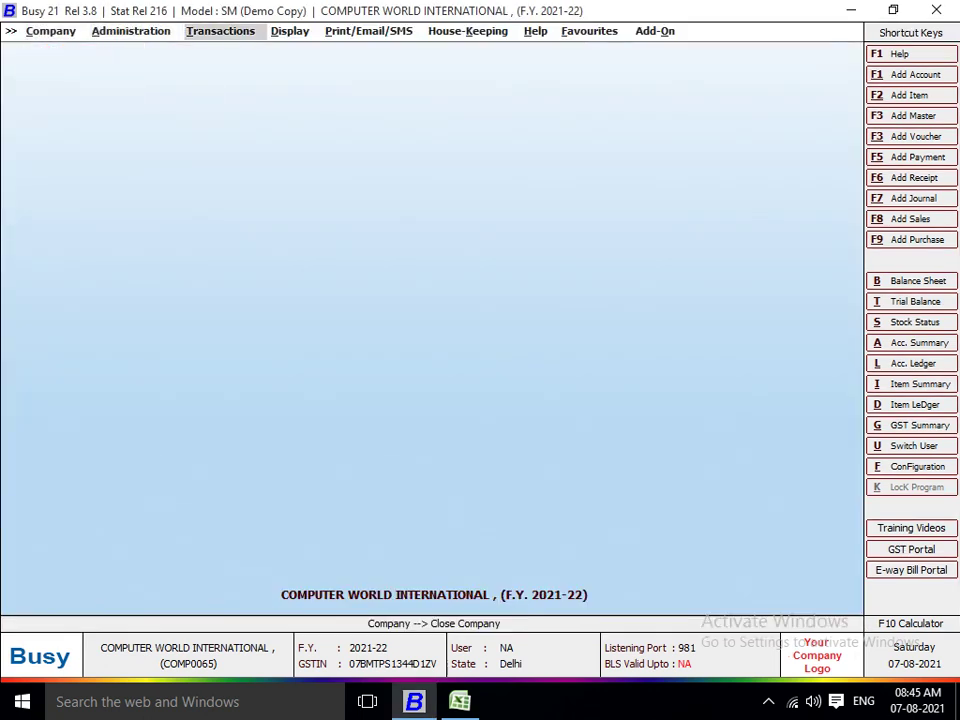
pyautogui.press('Return')
pyautogui.press('Up')
pyautogui.press('Up')
pyautogui.press('Return')
pyautogui.press('Return')
pyautogui.press('Return')
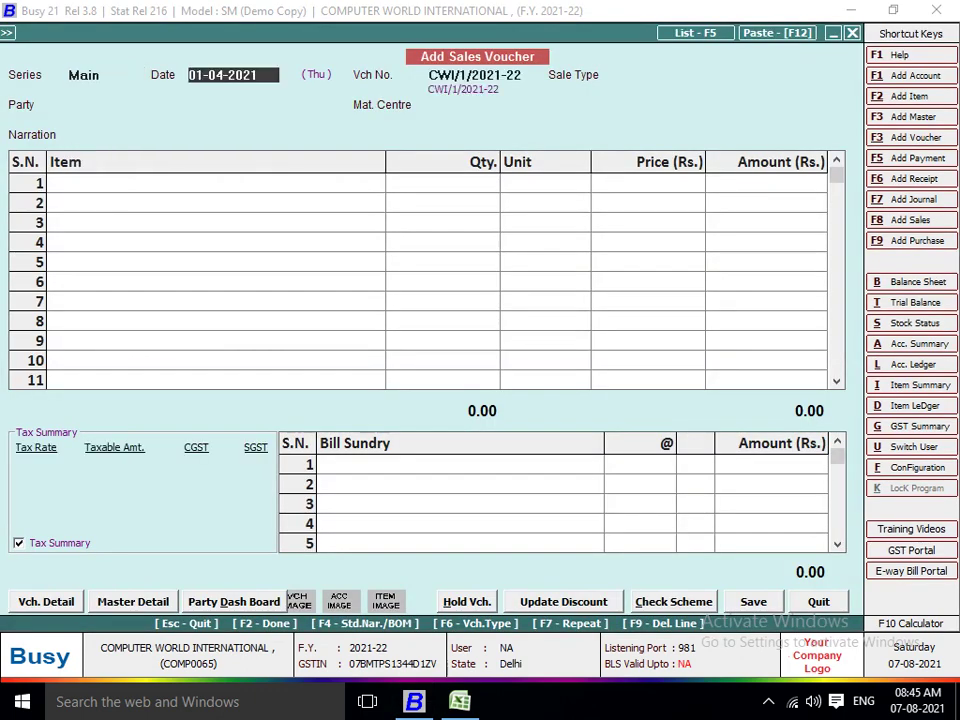
pyautogui.write('10')
pyautogui.press('Return')
pyautogui.press('Return')
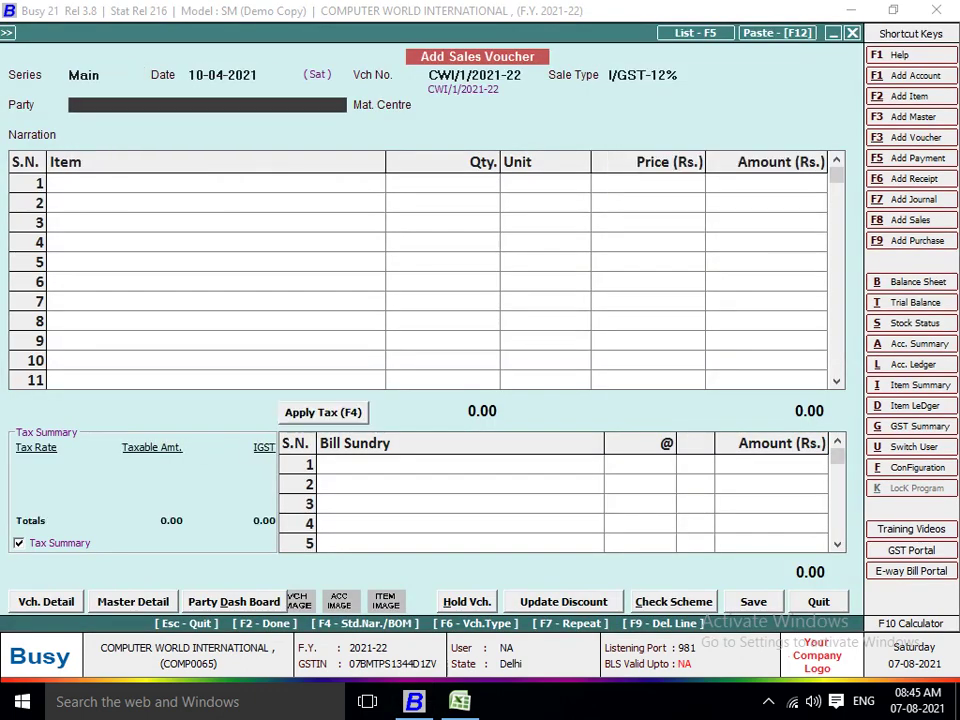
# Filter the sale type list by ITEM and select L/GST-ItemWise.
pyautogui.press('Up')
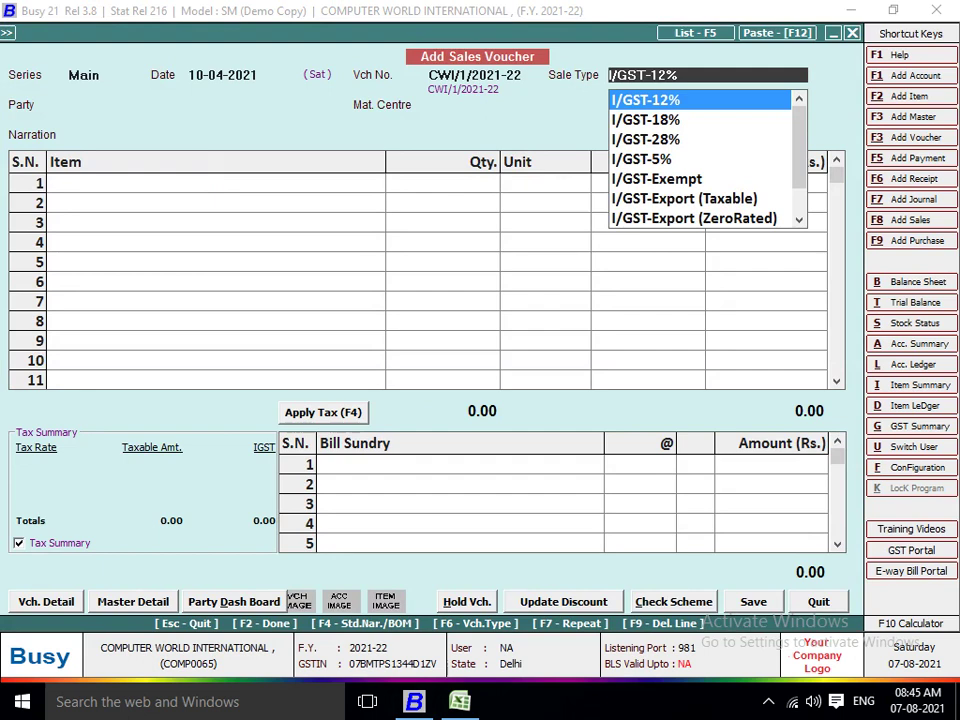
pyautogui.write('18')
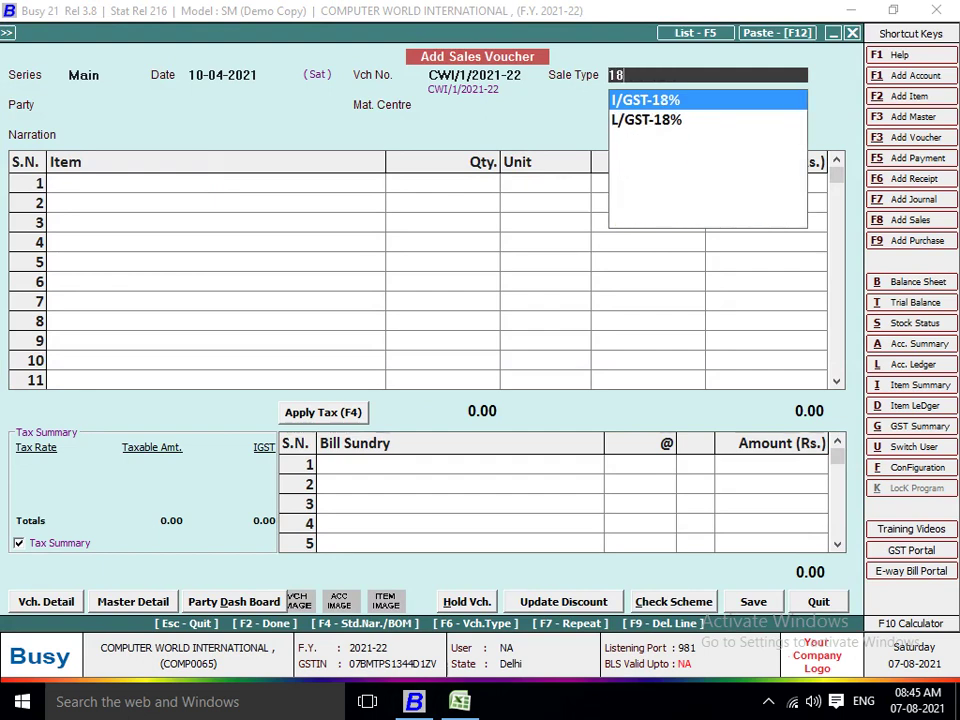
pyautogui.press('BackSpace')
pyautogui.press('BackSpace')
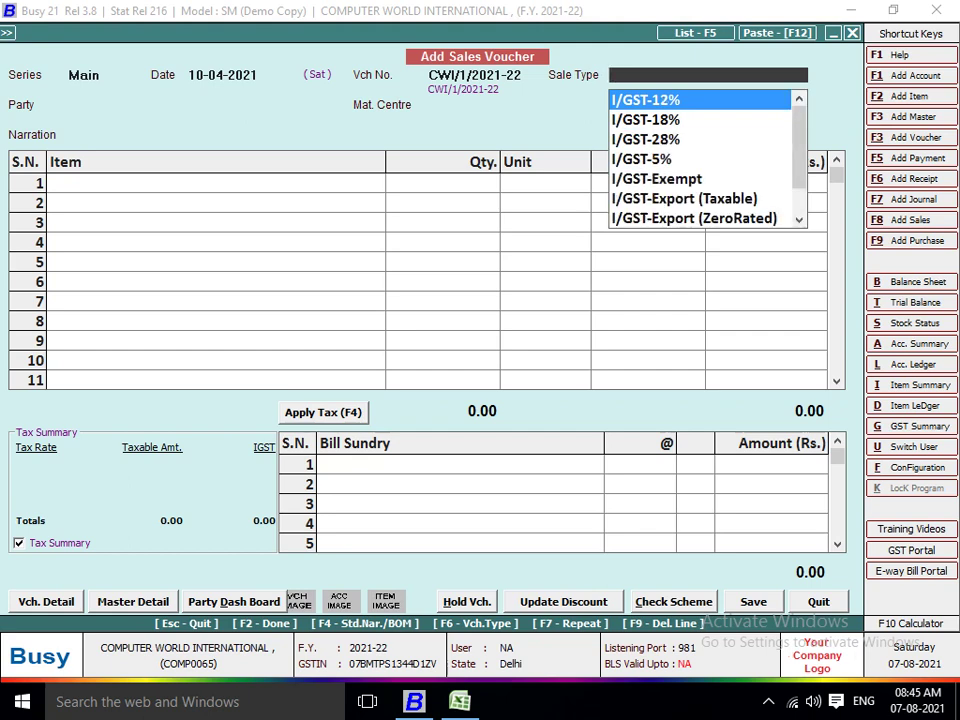
pyautogui.write('ITEM')
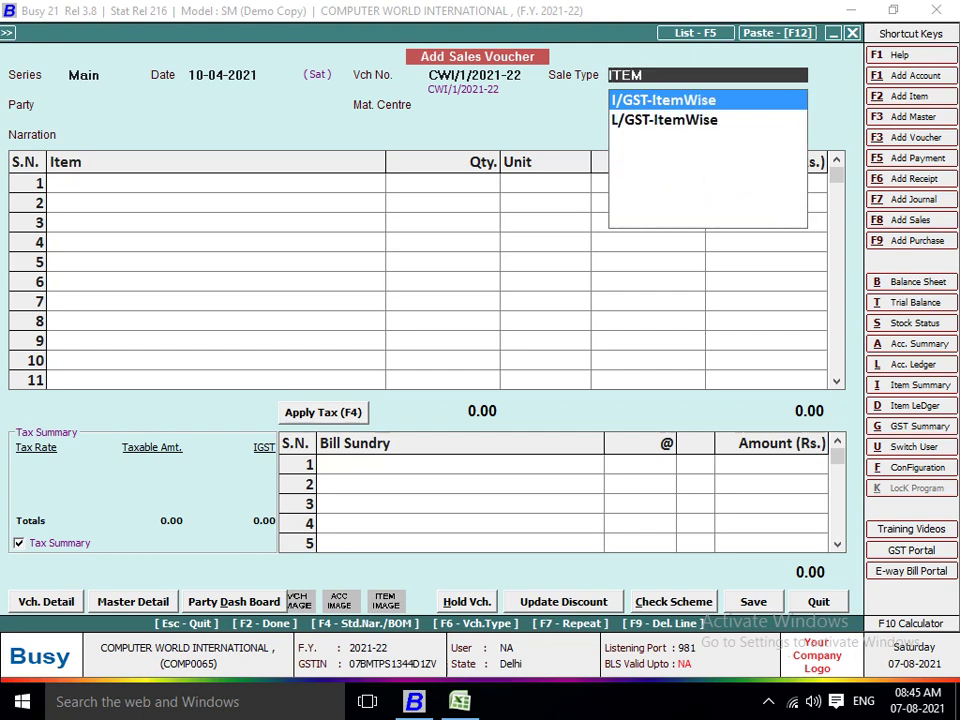
pyautogui.press('Down')
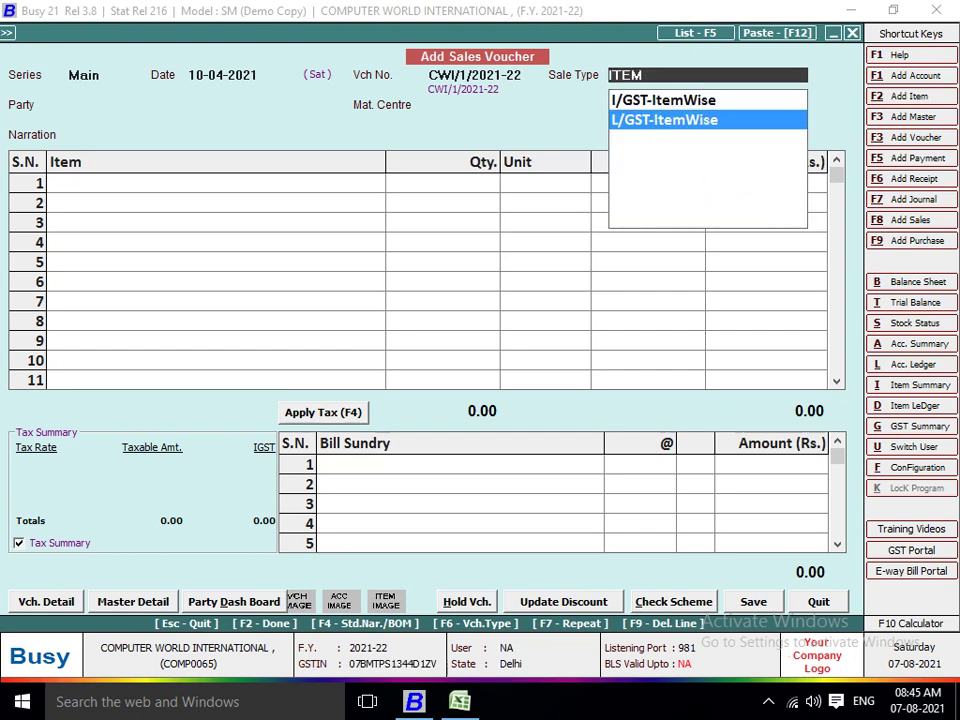
pyautogui.press('Up')
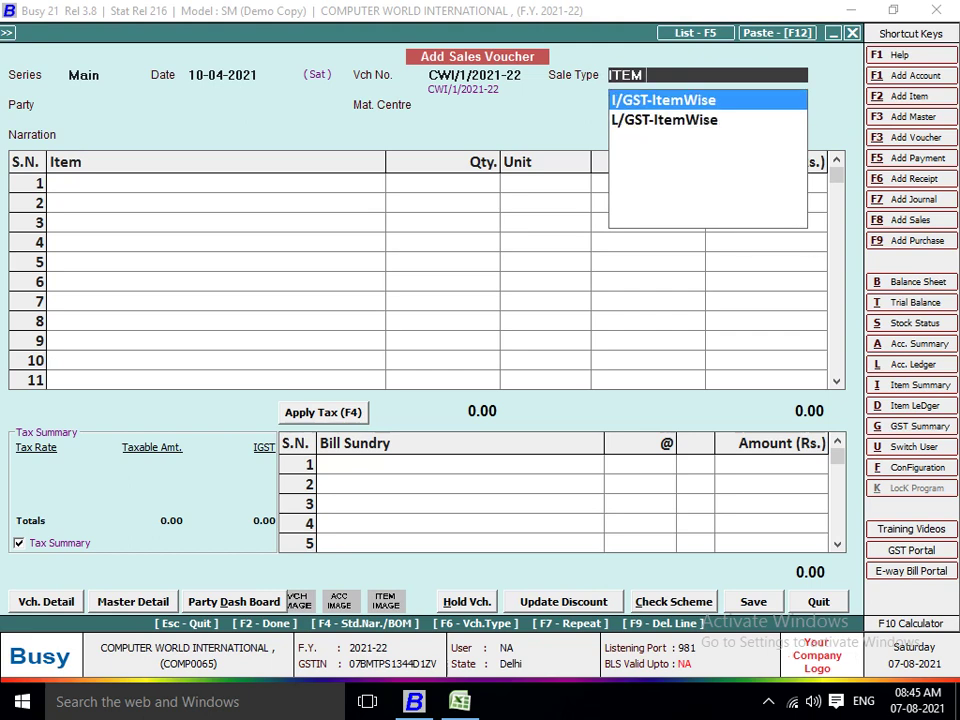
pyautogui.press('Down')
pyautogui.press('Up')
pyautogui.press('Down')
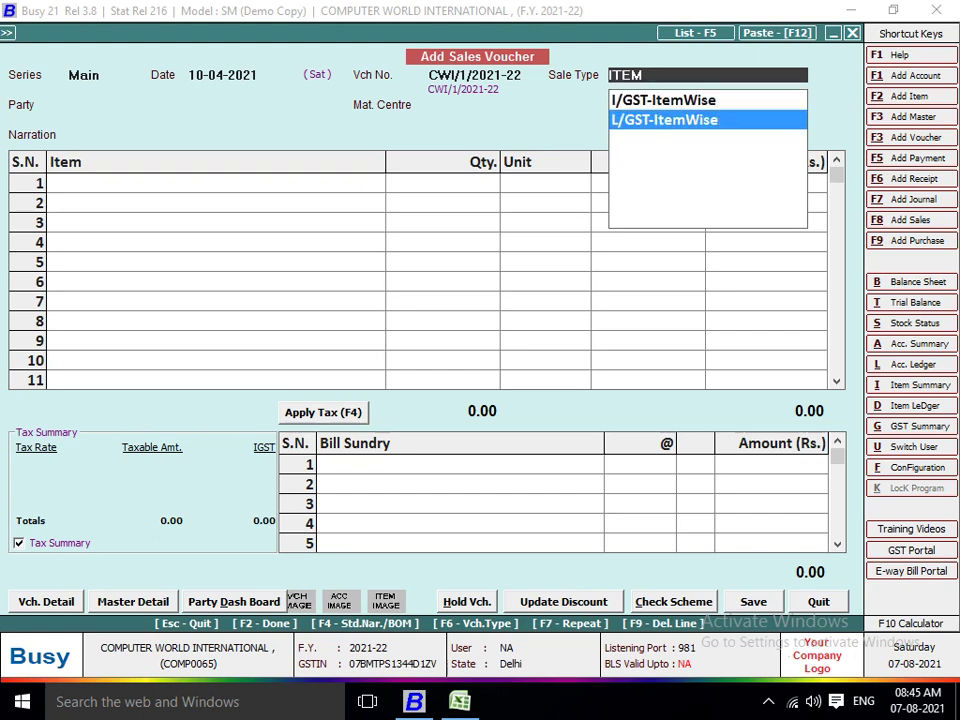
pyautogui.press('Return')
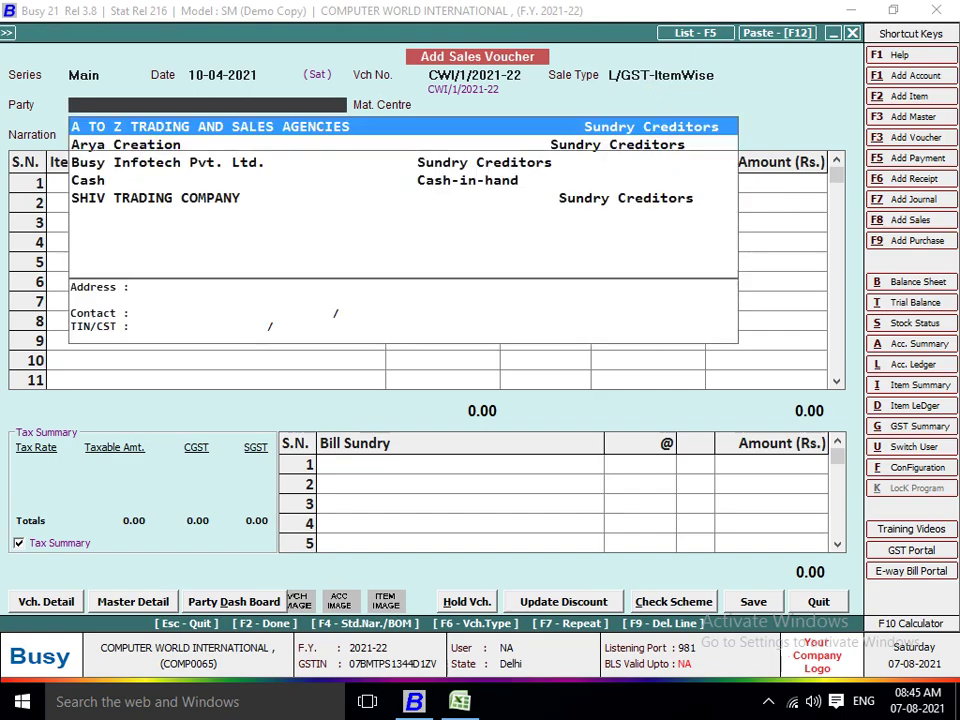
pyautogui.hotkey('alt', 'F1')
# Copy the party name DELHI MONITOR HOUSE from the spreadsheet into the new account's name field.
pyautogui.hotkey('alt', 'Tab')
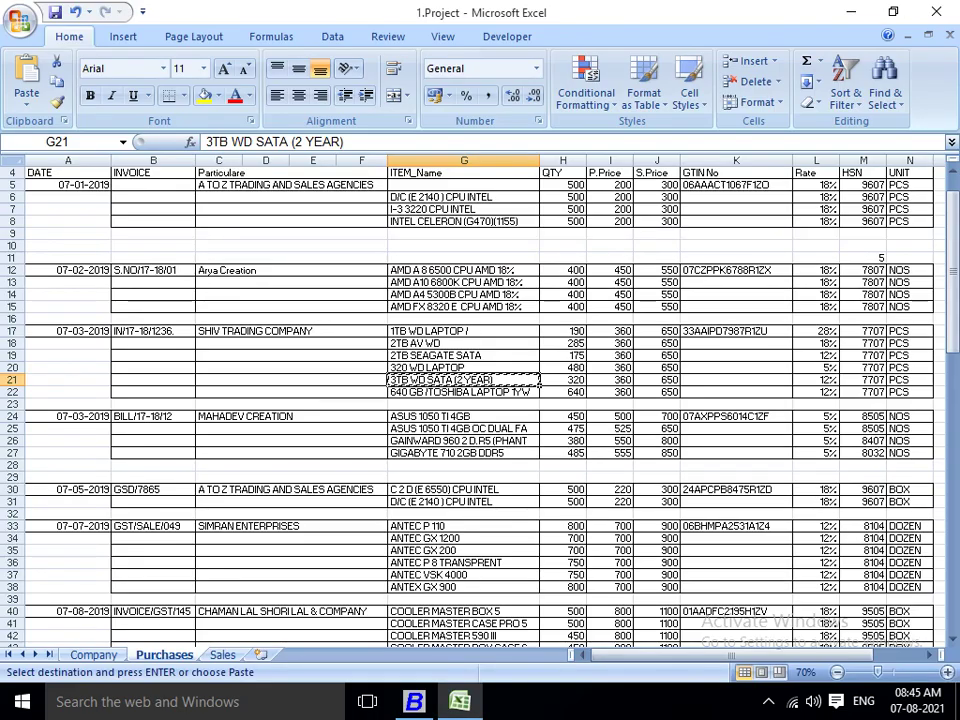
pyautogui.moveTo(953, 250); pyautogui.dragTo(953, 316)
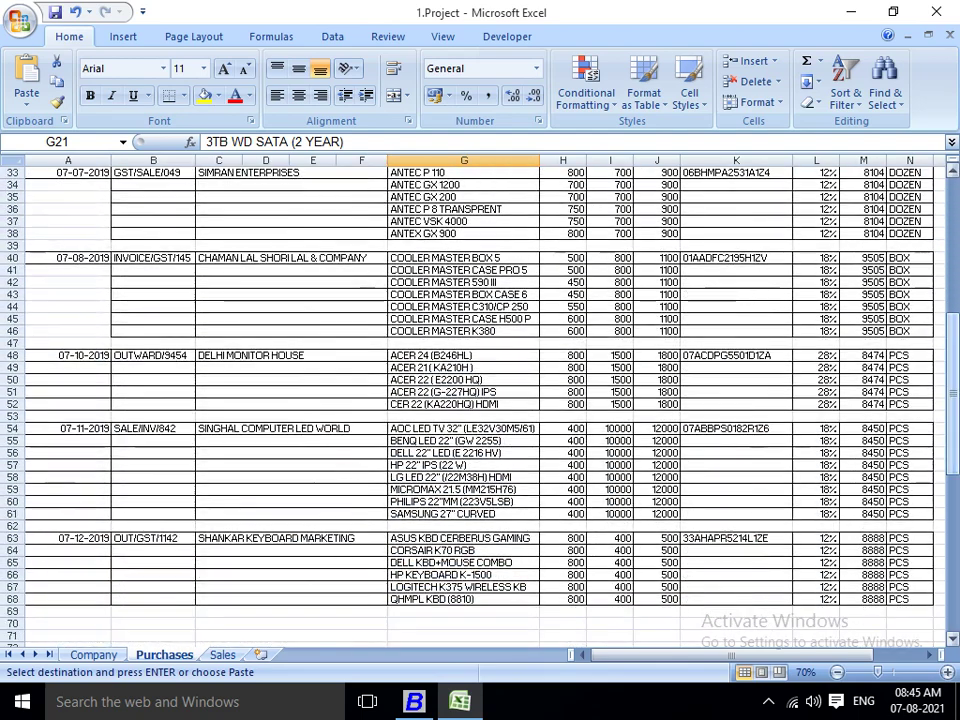
pyautogui.click(380, 356)
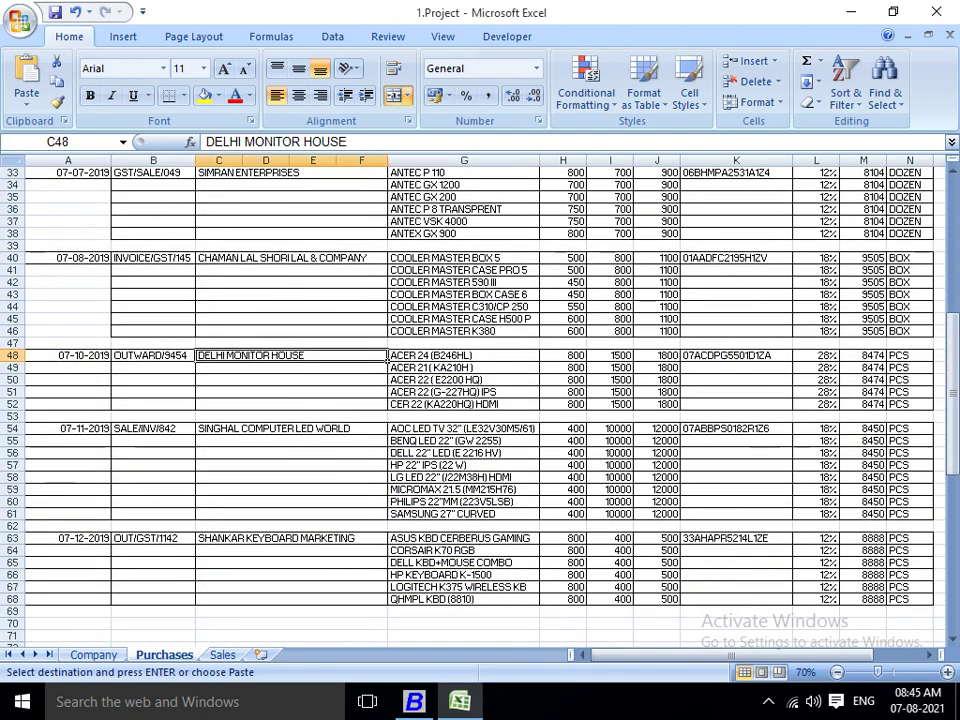
pyautogui.hotkey('ctrl', 'v')
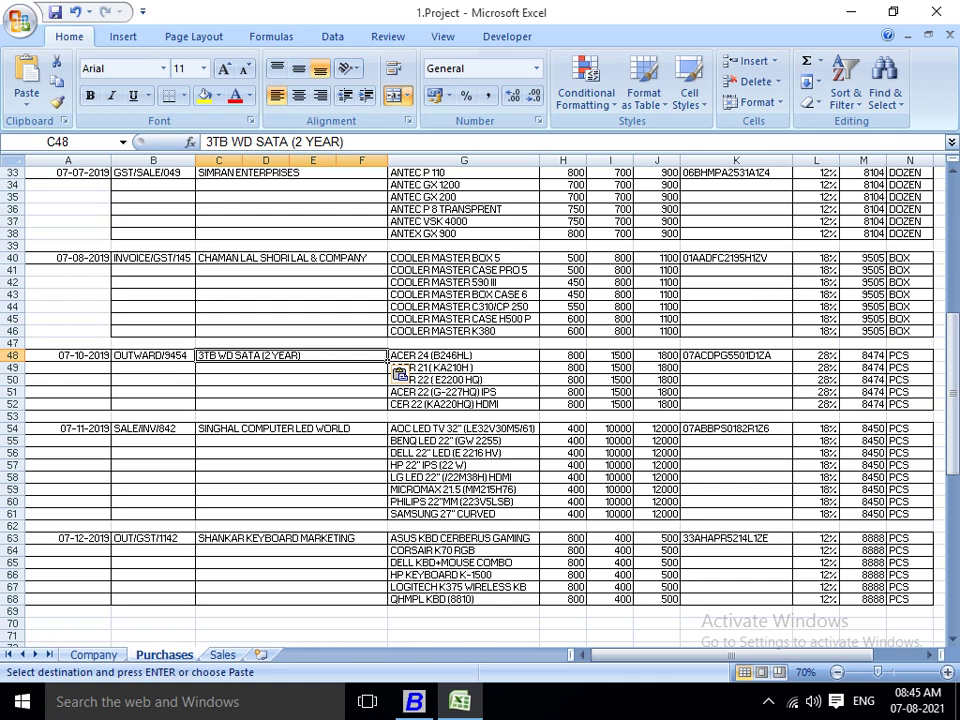
pyautogui.hotkey('ctrl', 'z')
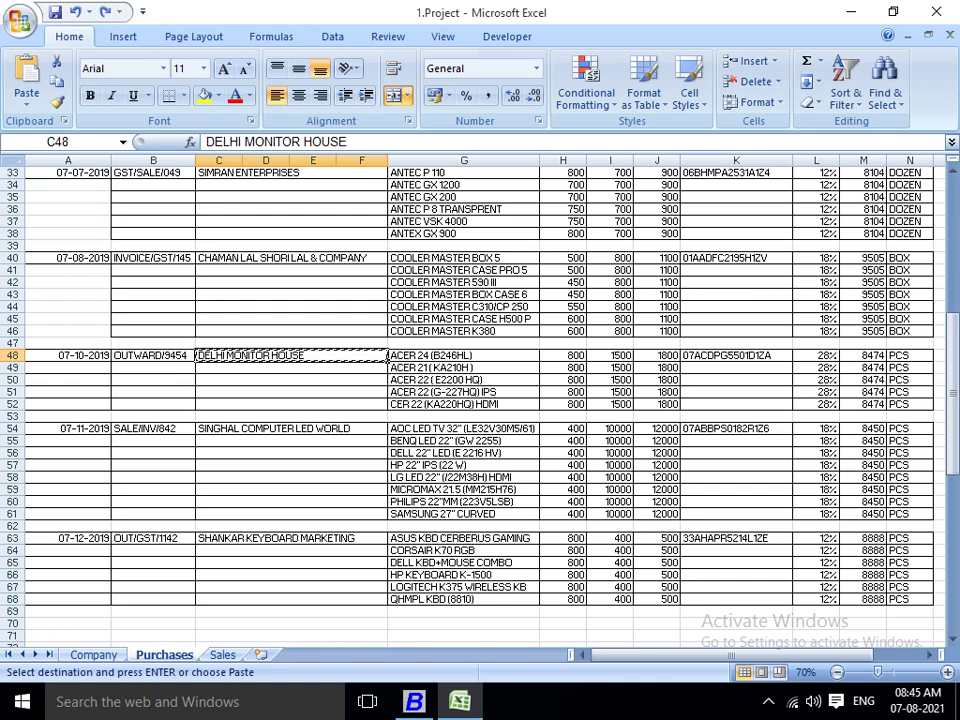
pyautogui.hotkey('alt', 'Tab')
pyautogui.hotkey('ctrl', 'v')
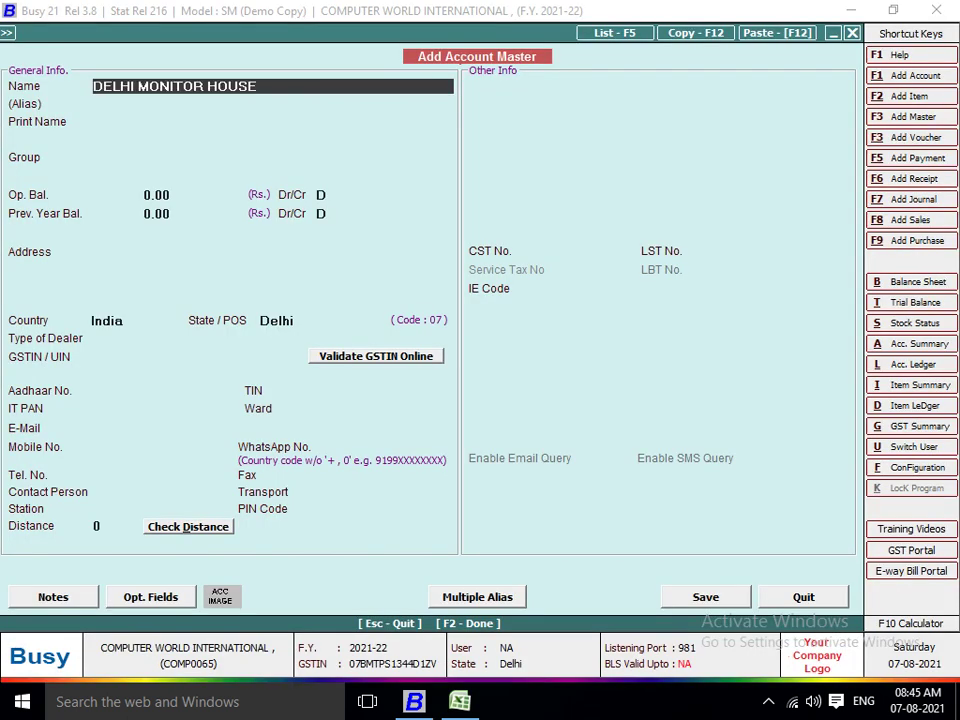
# Set the new account's group to Sundry Debtors.
pyautogui.press('Return')
pyautogui.press('Return')
pyautogui.press('Return')
pyautogui.write('SUN')
pyautogui.press('Down')
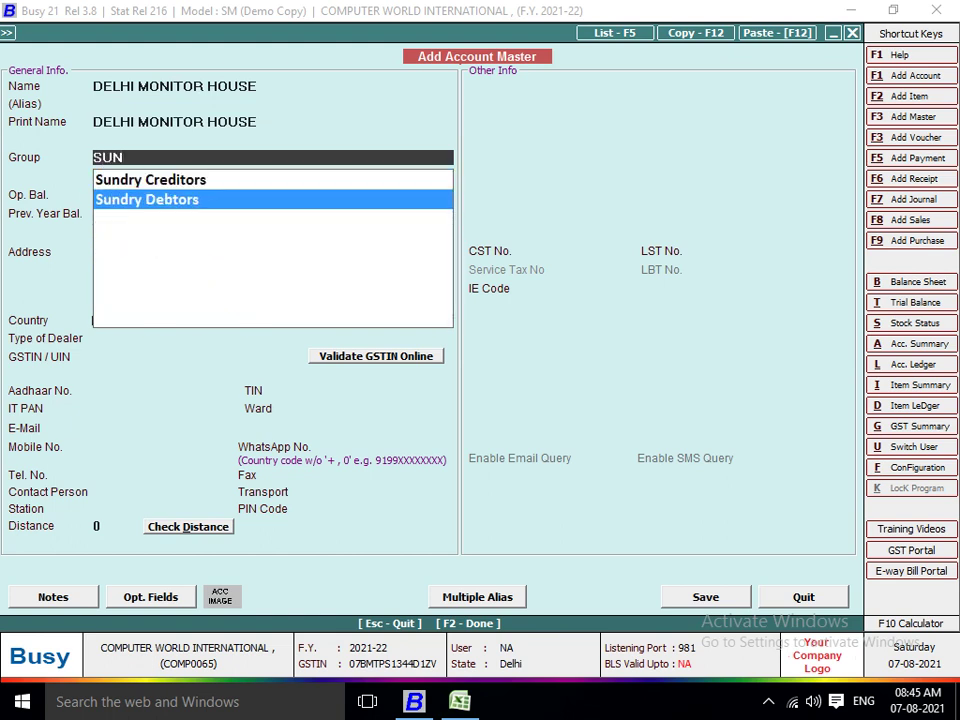
pyautogui.press('Return')
pyautogui.press('Return')
pyautogui.press('Return')
pyautogui.press('Return')
pyautogui.press('Return')
pyautogui.press('Return')
pyautogui.press('Return')
pyautogui.press('Return')
pyautogui.press('Return')
pyautogui.press('Return')
pyautogui.press('Return')
pyautogui.press('Return')
pyautogui.press('Return')
# Paste the party's GSTIN from spreadsheet cell K48 into the account and save it.
pyautogui.hotkey('alt', 'Tab')
pyautogui.press('Right')
pyautogui.press('Right')
pyautogui.press('Right')
pyautogui.press('Right')
pyautogui.press('Right')
pyautogui.hotkey('ctrl', 'c')
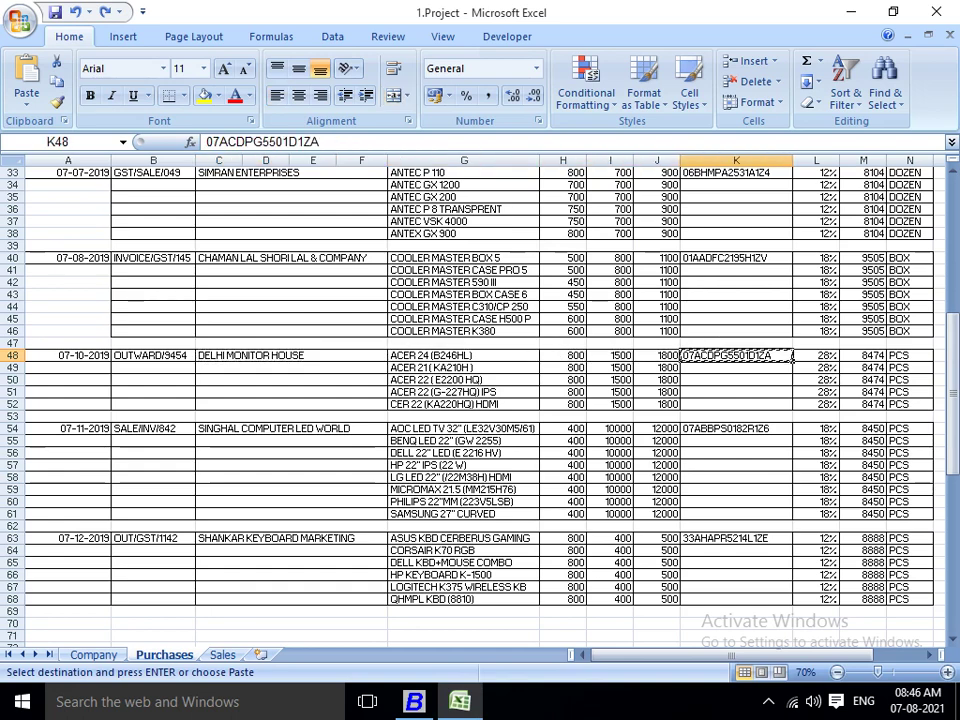
pyautogui.hotkey('alt', 'Tab')
pyautogui.hotkey('ctrl', 'v')
pyautogui.press('Return')
pyautogui.press('Return')
pyautogui.press('Return')
pyautogui.press('Return')
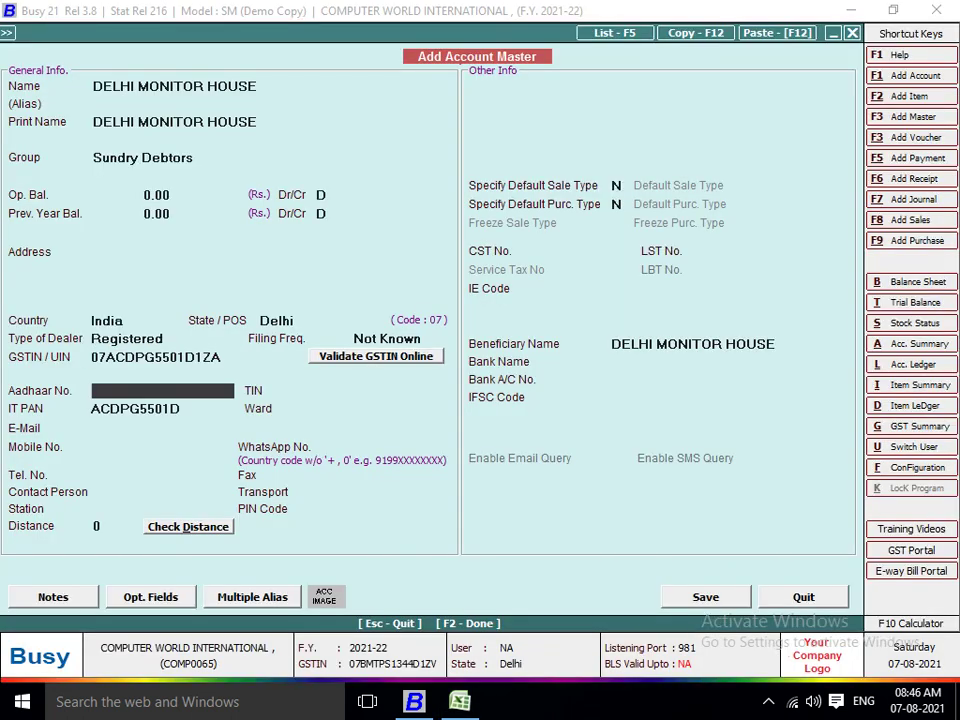
pyautogui.press('Return')
pyautogui.press('F2')
pyautogui.press('Return')
# From Main Store, add 1TB WD LAPTOP and 3TB WD SATA (2 YEAR), each at quantity 10.
pyautogui.press('Return')
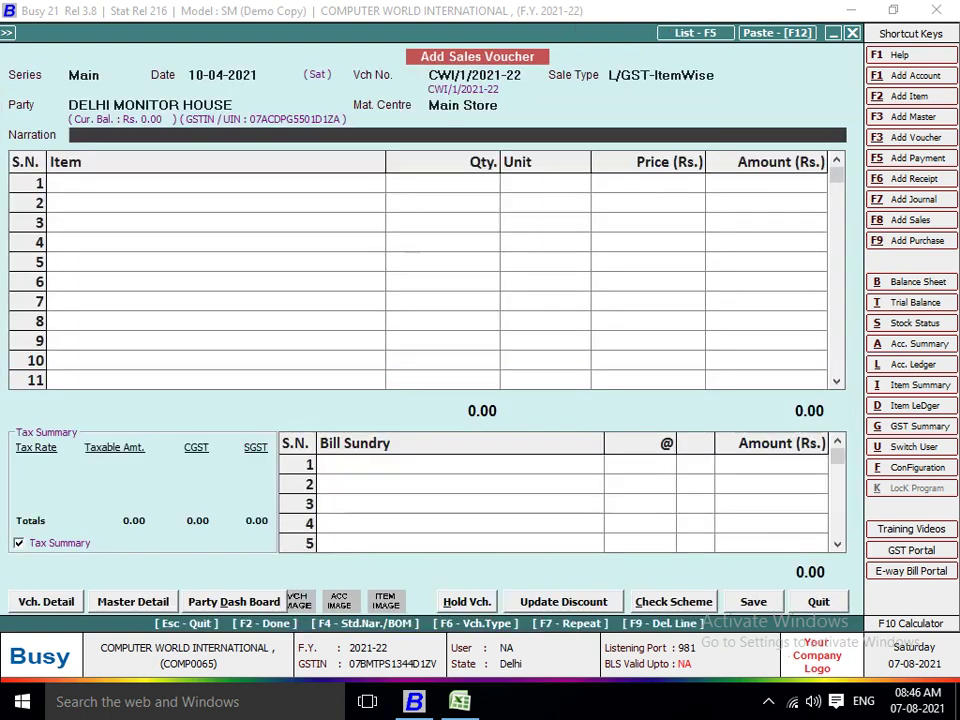
pyautogui.press('Return')
pyautogui.press('Return')
pyautogui.write('10')
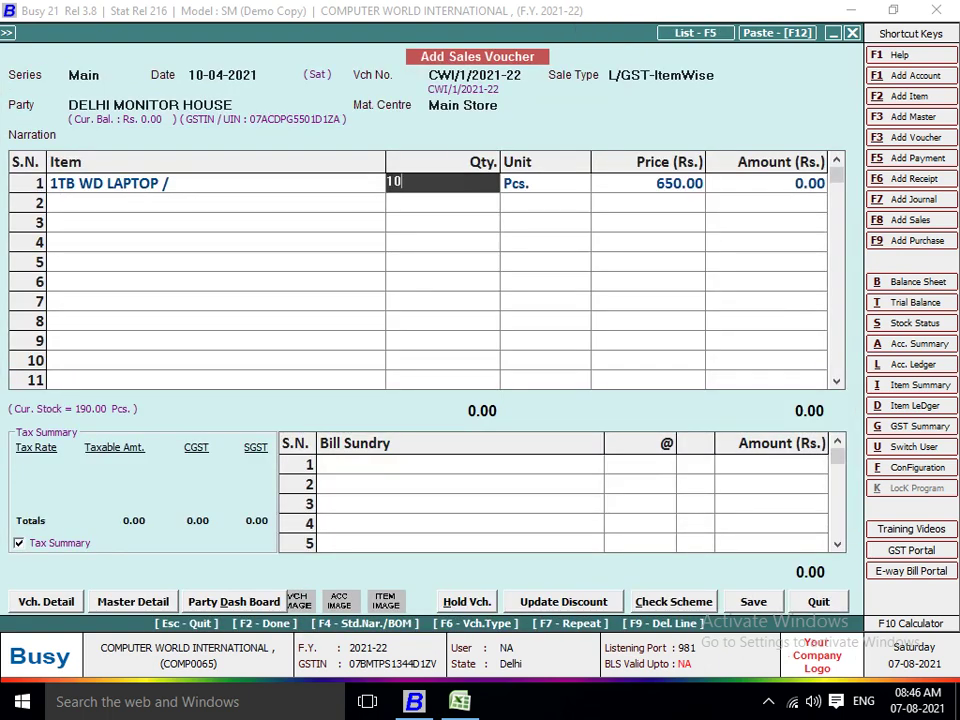
pyautogui.press('Return')
pyautogui.press('Return')
pyautogui.press('Return')
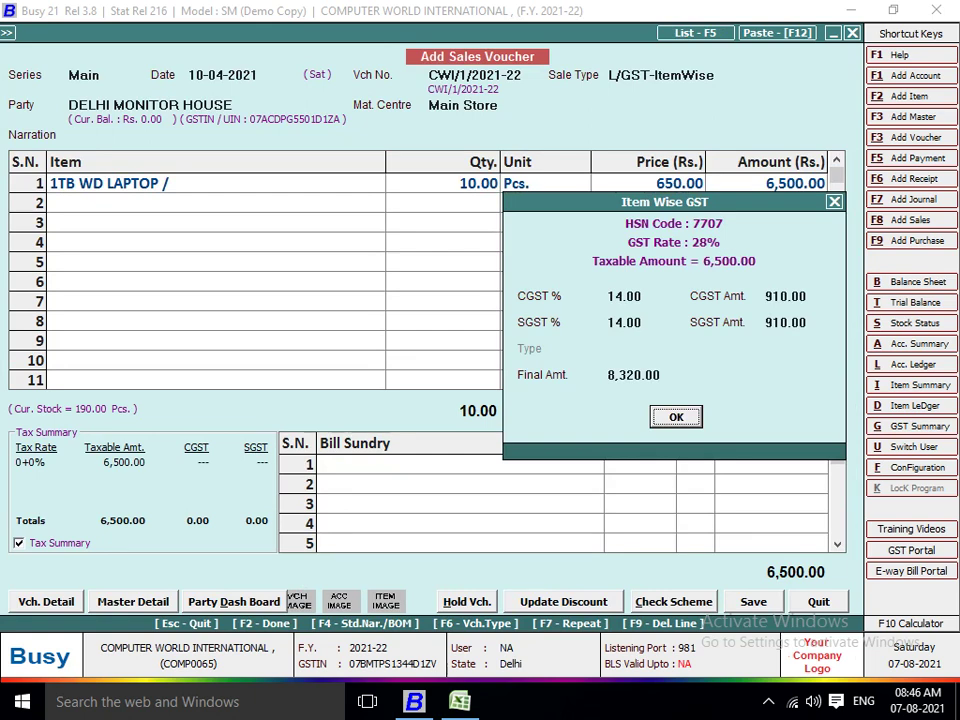
pyautogui.press('Return')
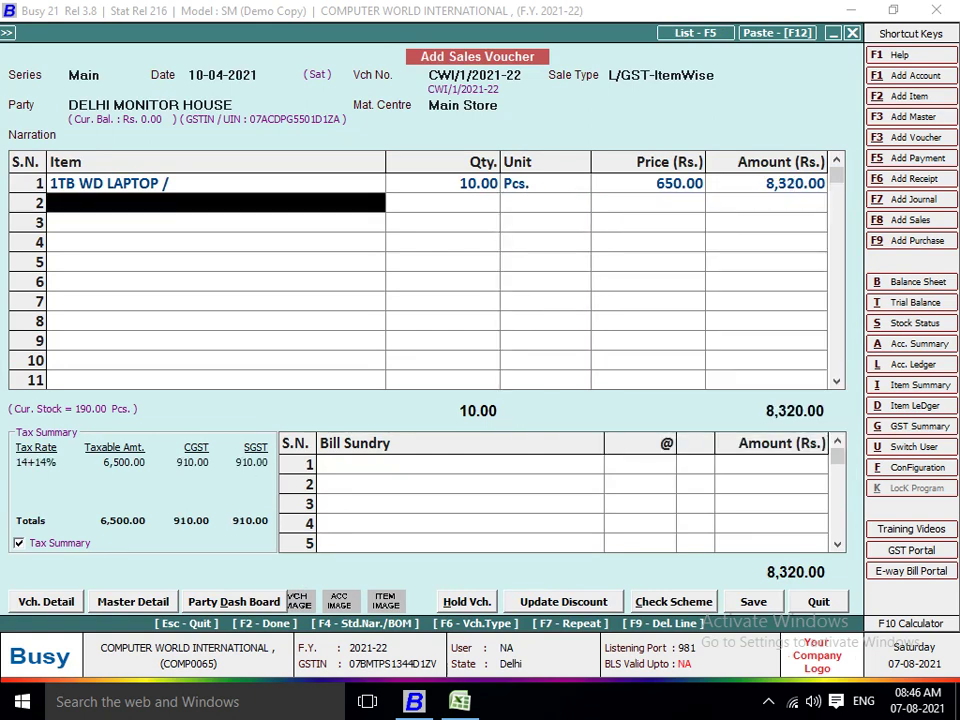
pyautogui.press('Down')
pyautogui.press('Down')
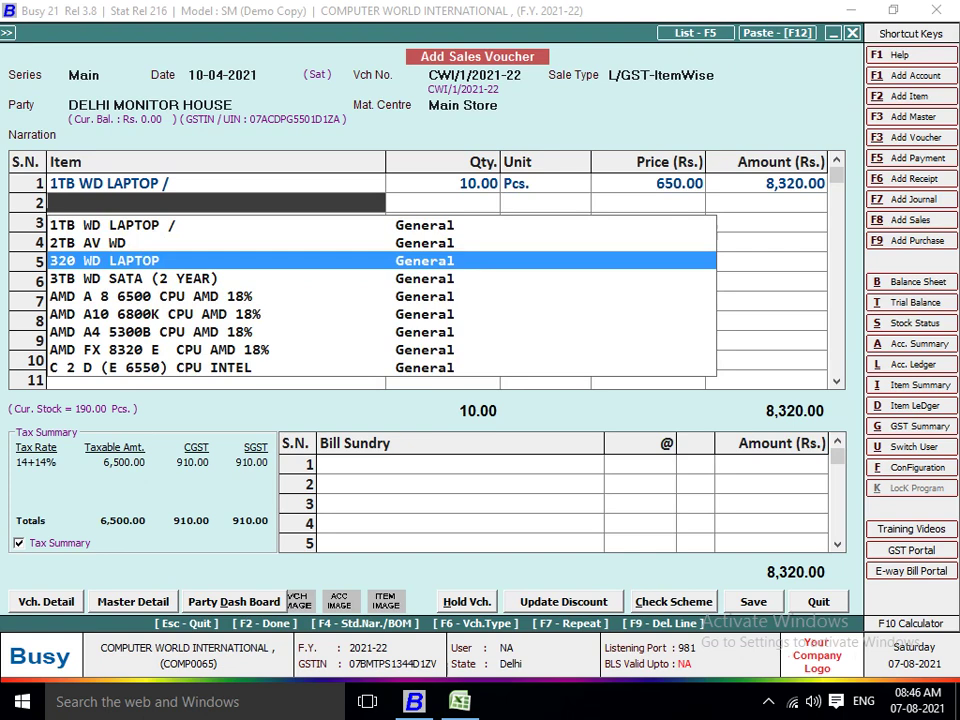
pyautogui.press('Down')
pyautogui.press('Return')
pyautogui.write('10')
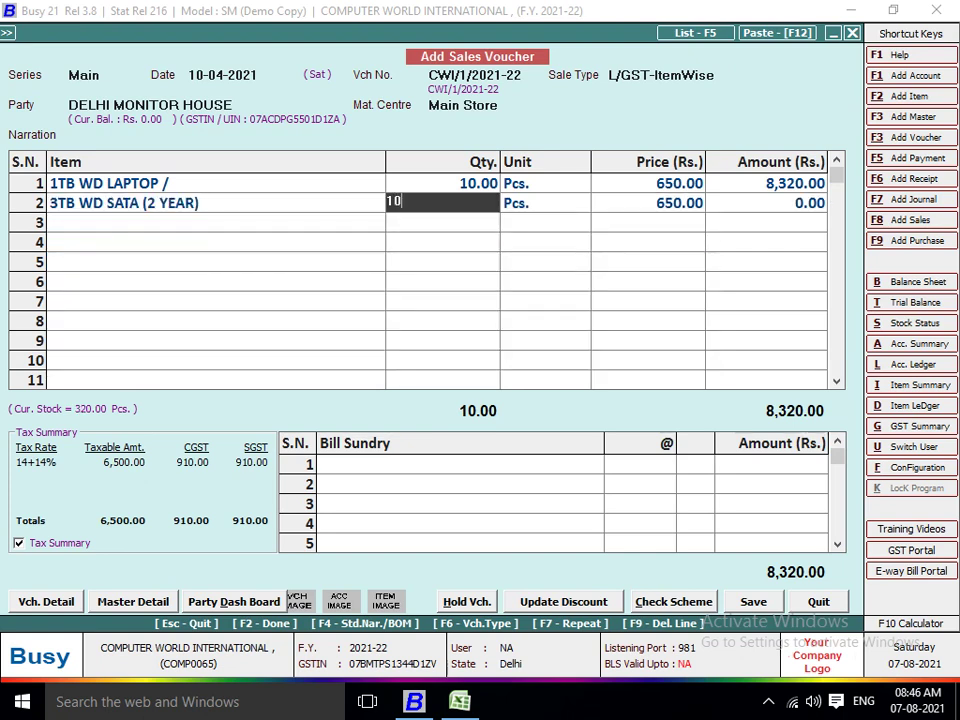
pyautogui.press('Return')
pyautogui.press('Return')
pyautogui.press('Return')
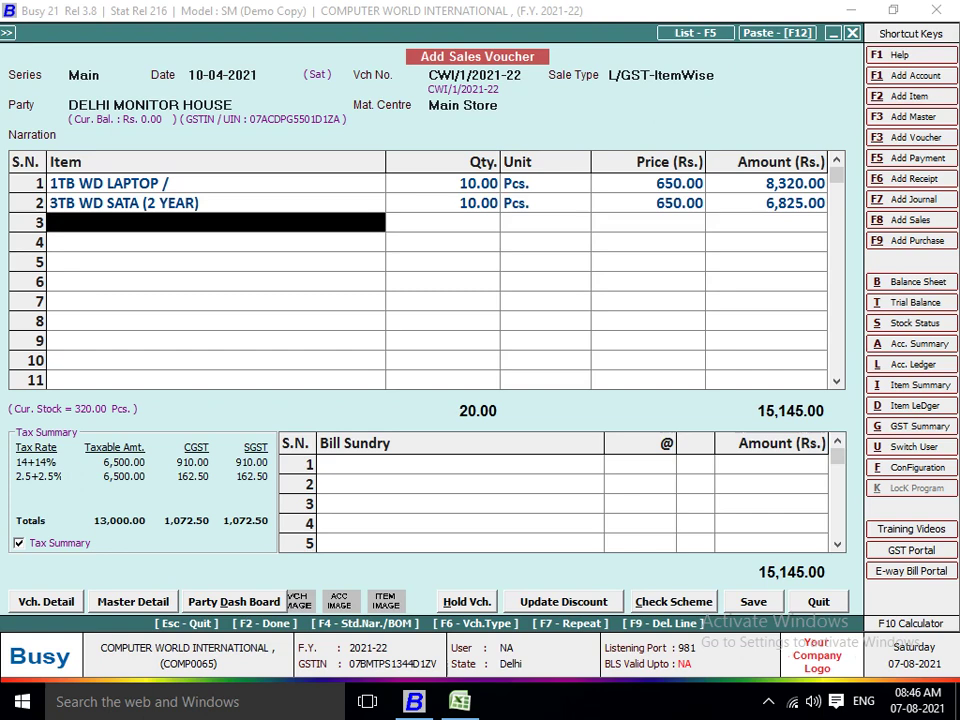
# Add AMD A4 5300B CPU at quantity 10, save the voucher and accept printing in STANDARD format.
pyautogui.press('Down')
pyautogui.press('Down')
pyautogui.press('Down')
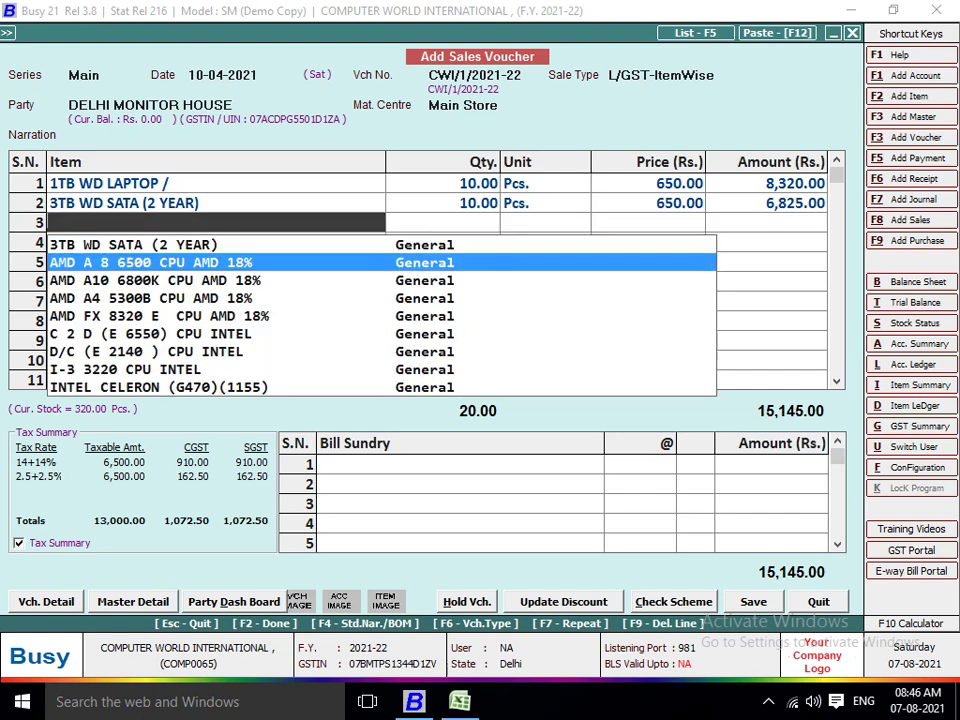
pyautogui.press('Return')
pyautogui.write('10')
pyautogui.press('Return')
pyautogui.press('Return')
pyautogui.press('Return')
pyautogui.press('Return')
pyautogui.press('Return')
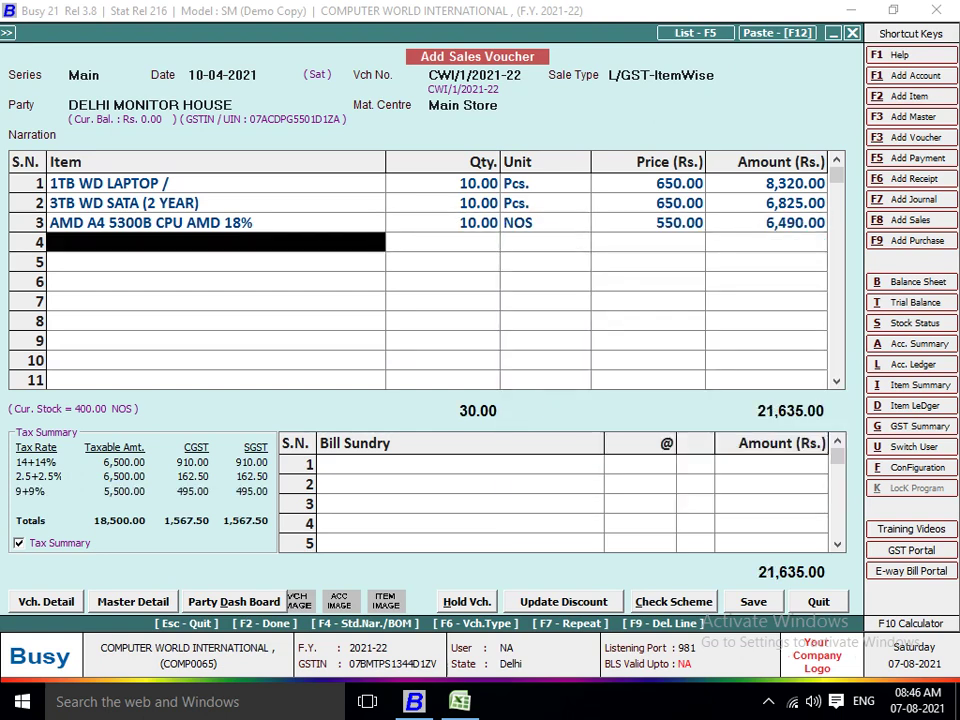
pyautogui.press('Return')
pyautogui.press('Return')
pyautogui.press('Return')
pyautogui.press('Return')
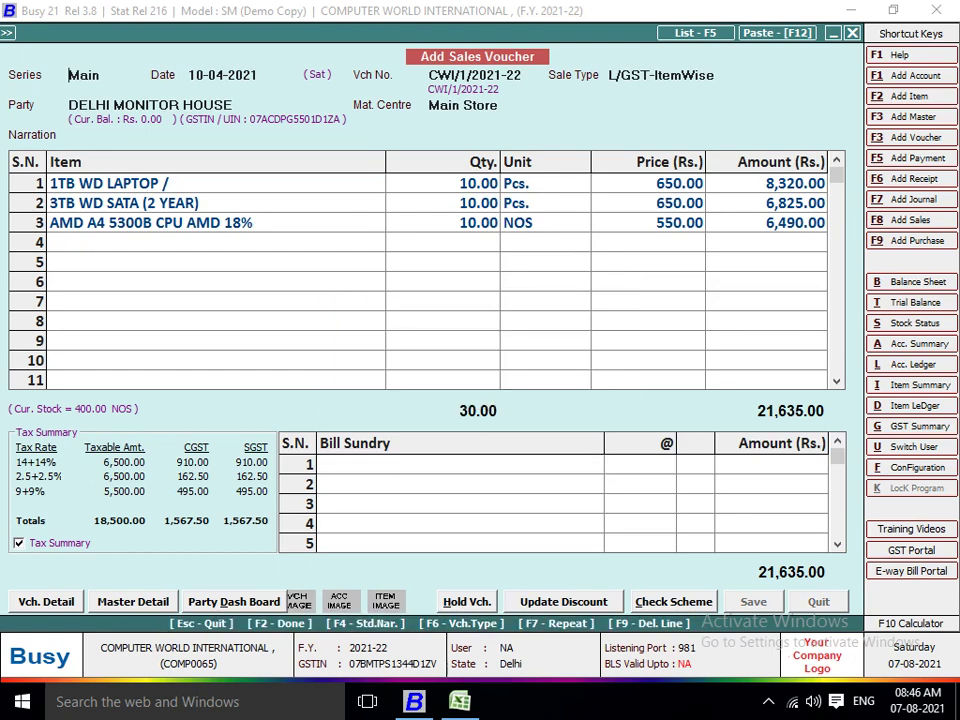
pyautogui.press('Return')
pyautogui.press('Return')
pyautogui.press('Return')
# Save the invoice format configuration and generate a print preview instead of printing.
pyautogui.press('Tab')
pyautogui.press('Return')
pyautogui.press('Return')
pyautogui.press('F2')
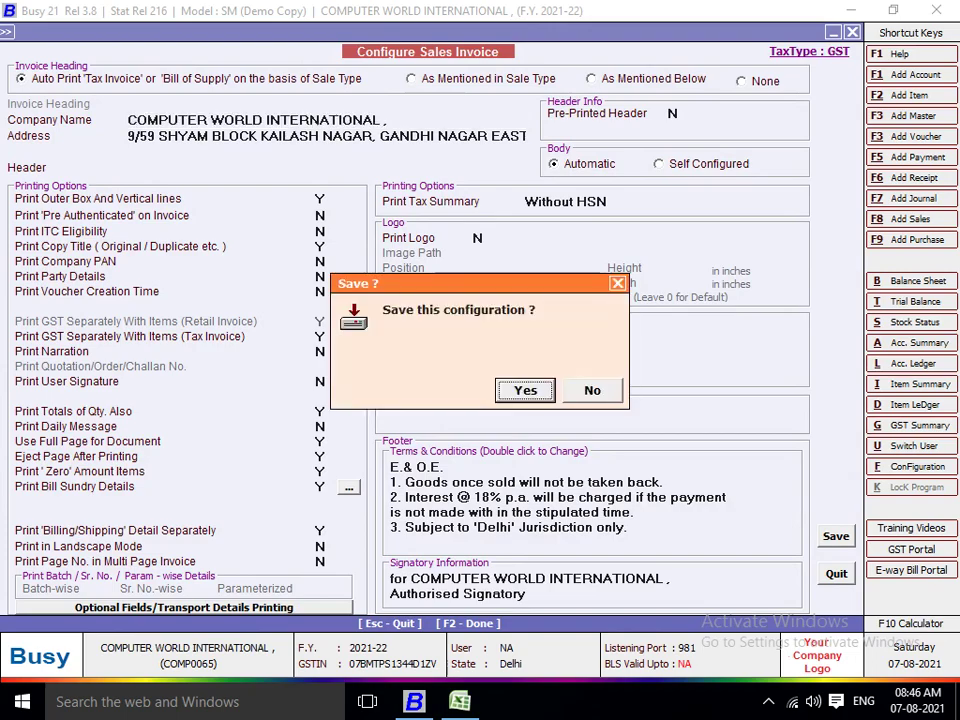
pyautogui.press('Return')
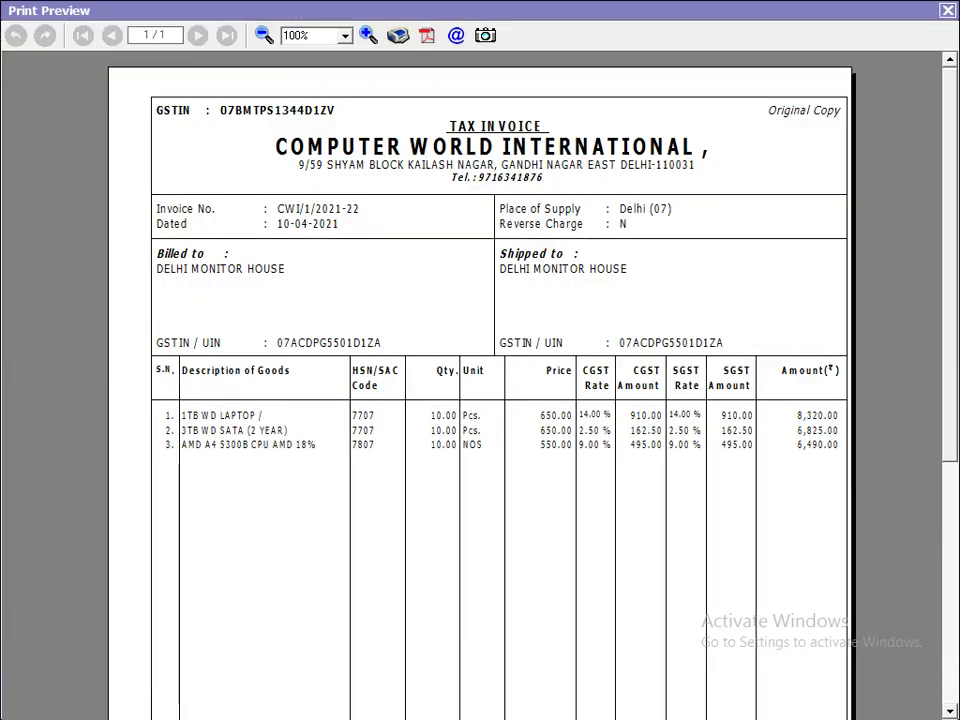
# Scroll through the DELHI MONITOR HOUSE tax invoice preview, then close it.
pyautogui.scroll(-6, 480, 380)
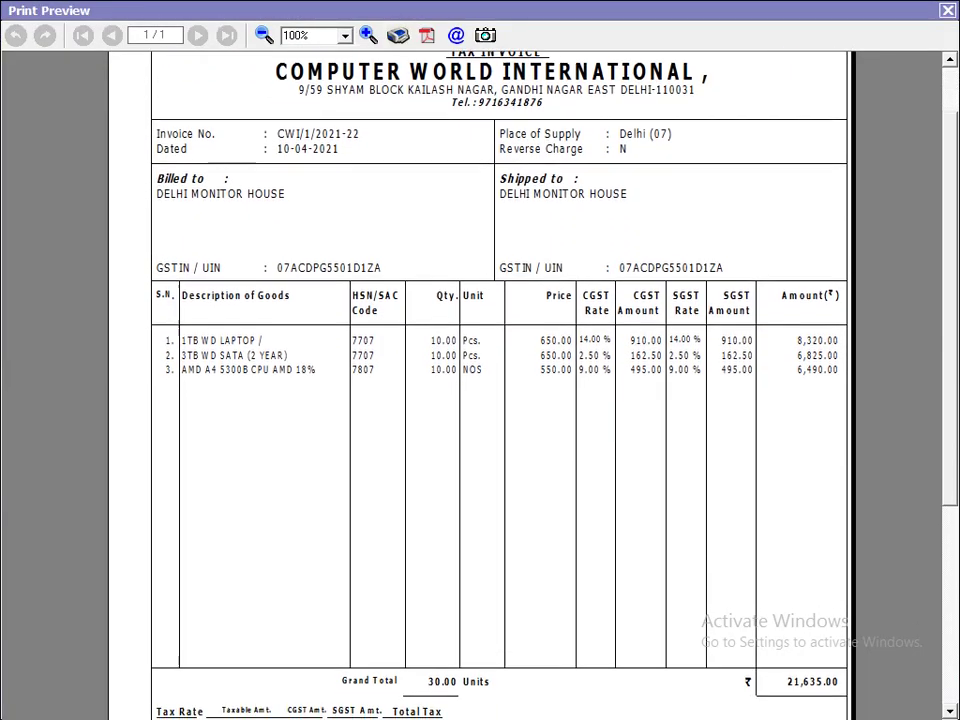
pyautogui.scroll(-3, 480, 380)
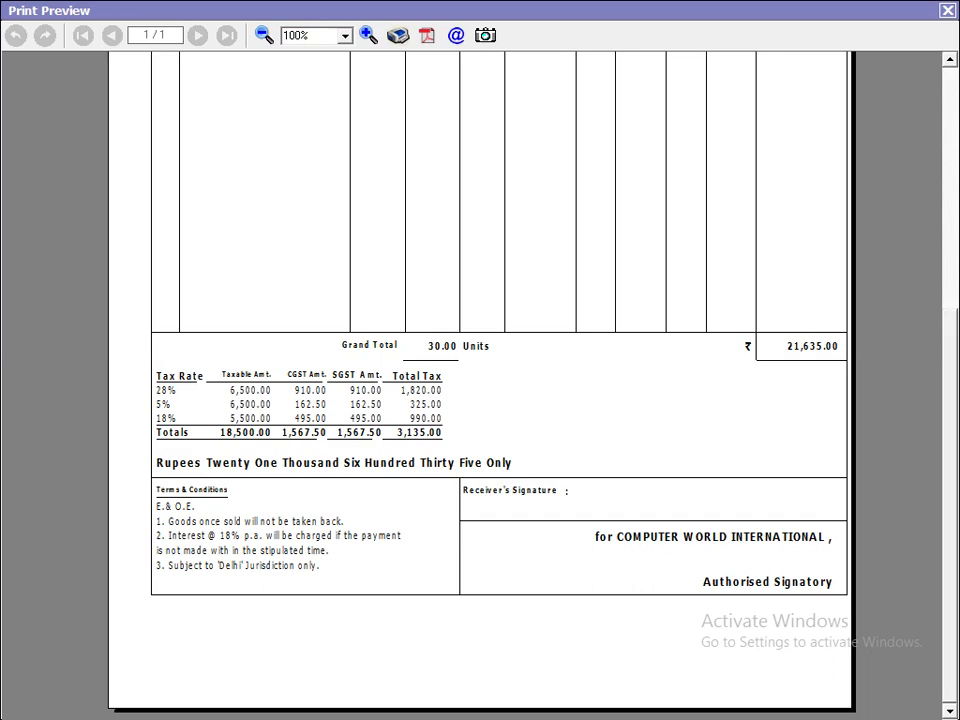
pyautogui.scroll(10, 480, 380)
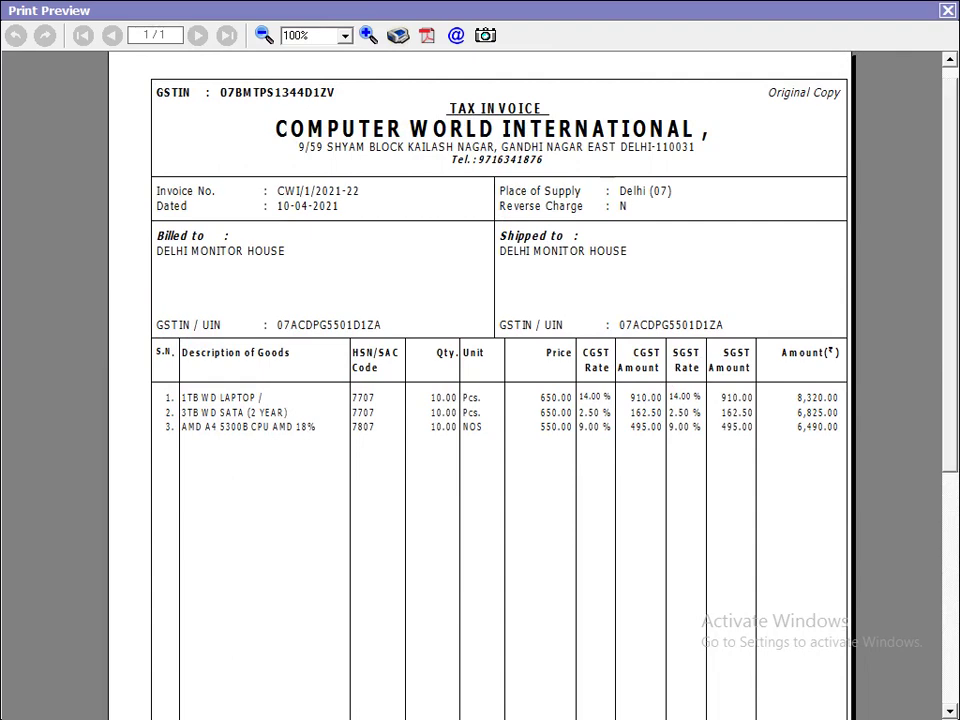
pyautogui.scroll(-5, 480, 400)
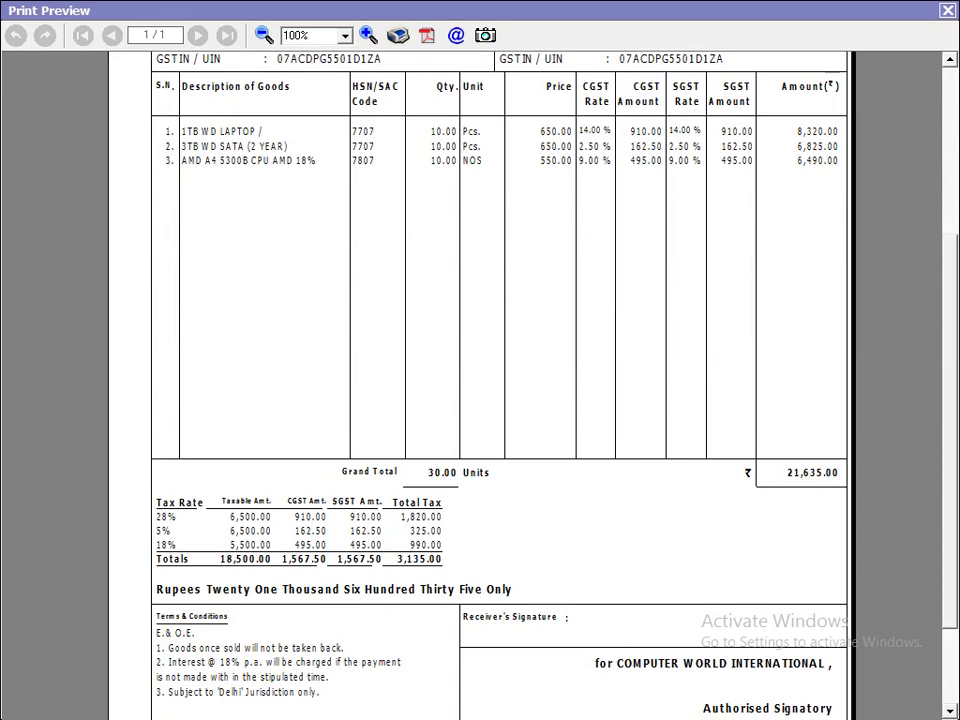
pyautogui.scroll(5, 480, 380)
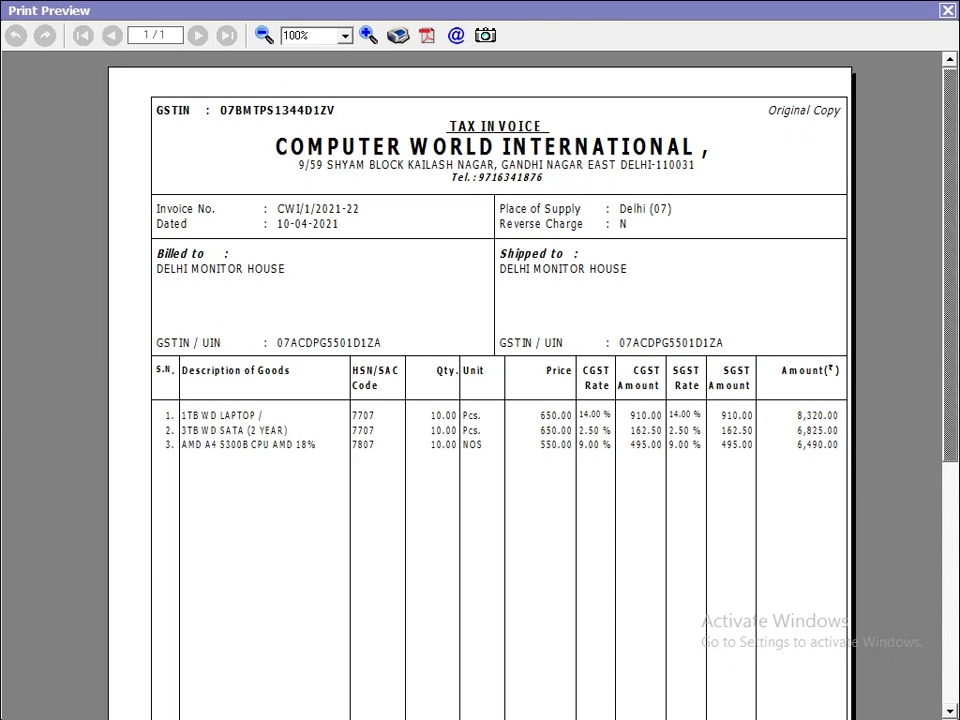
pyautogui.hotkey('alt', 'Tab')
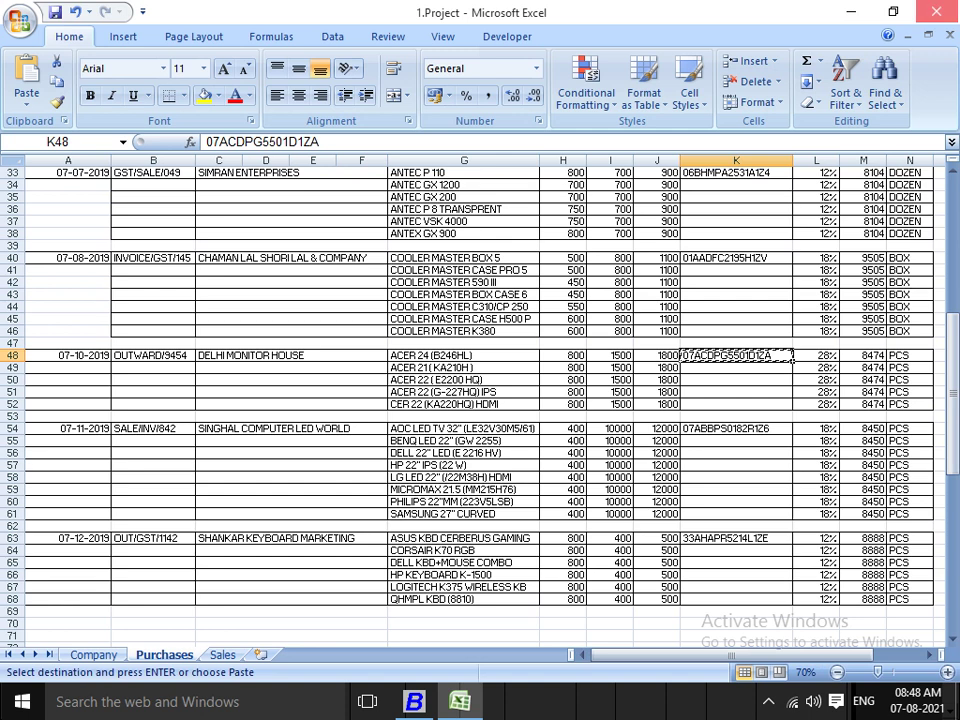
# Close the 1.Project workbook so Excel asks about saving changes.
pyautogui.click(936, 12)
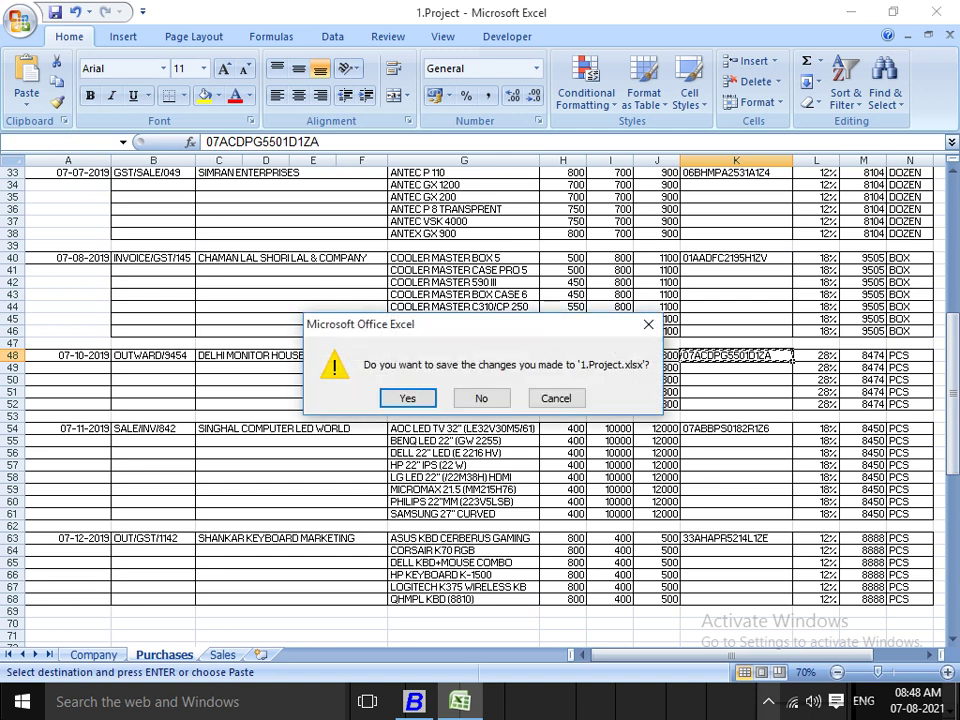
pyautogui.click(768, 701)
pyautogui.click(748, 625)
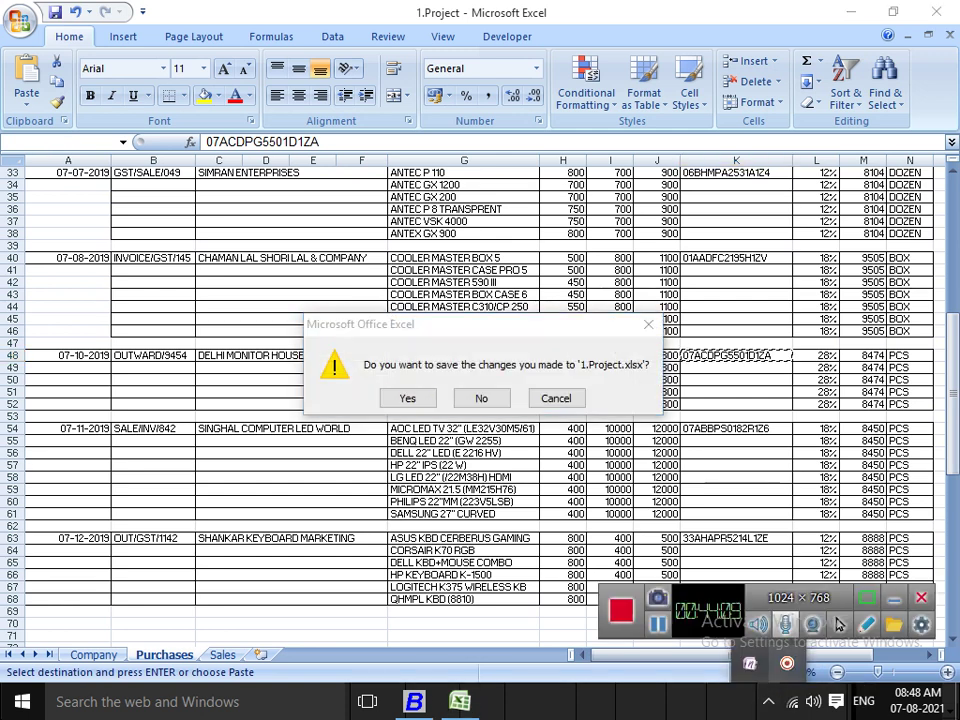